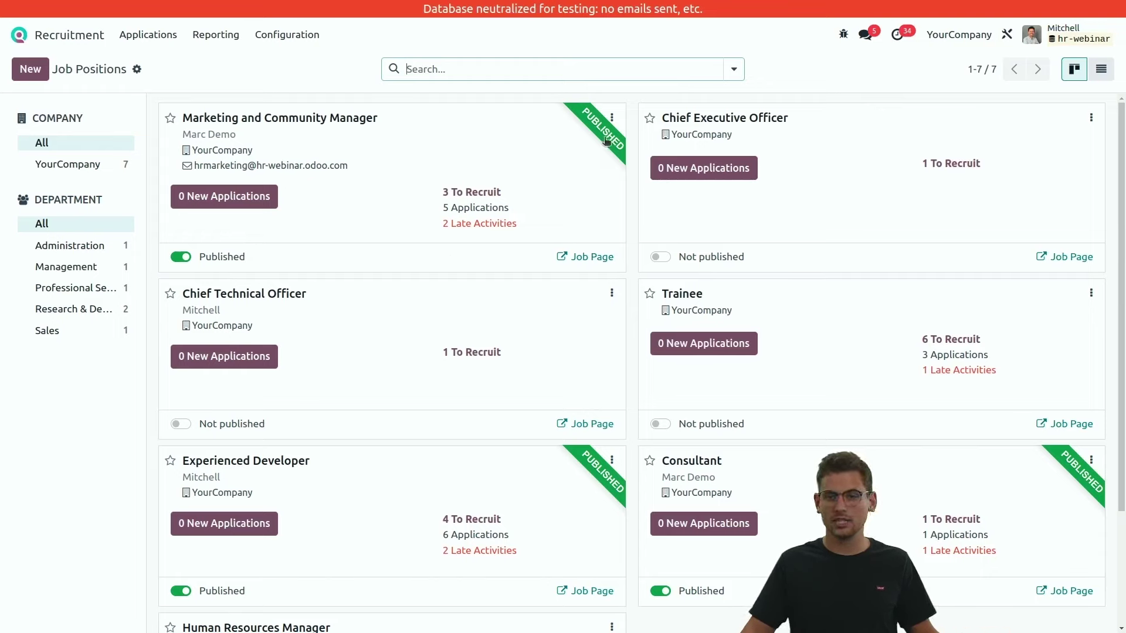
# - Open the configuration of the Marketing and Community Manager job position, examine its process details, and return to the job positions
pyautogui.click(612, 118)
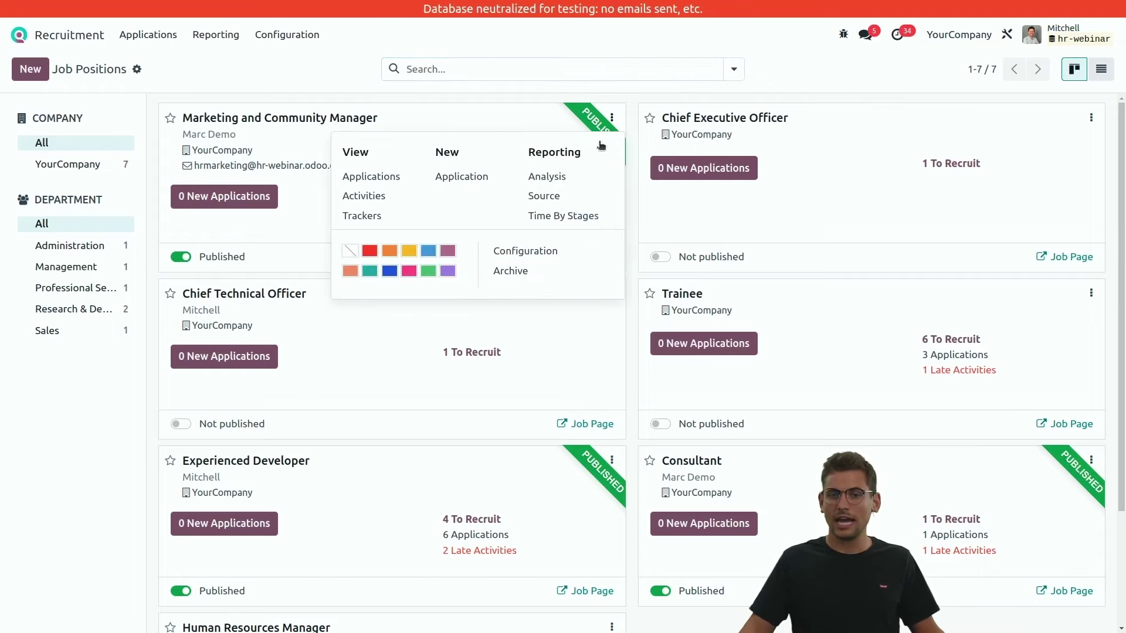
pyautogui.click(538, 258)
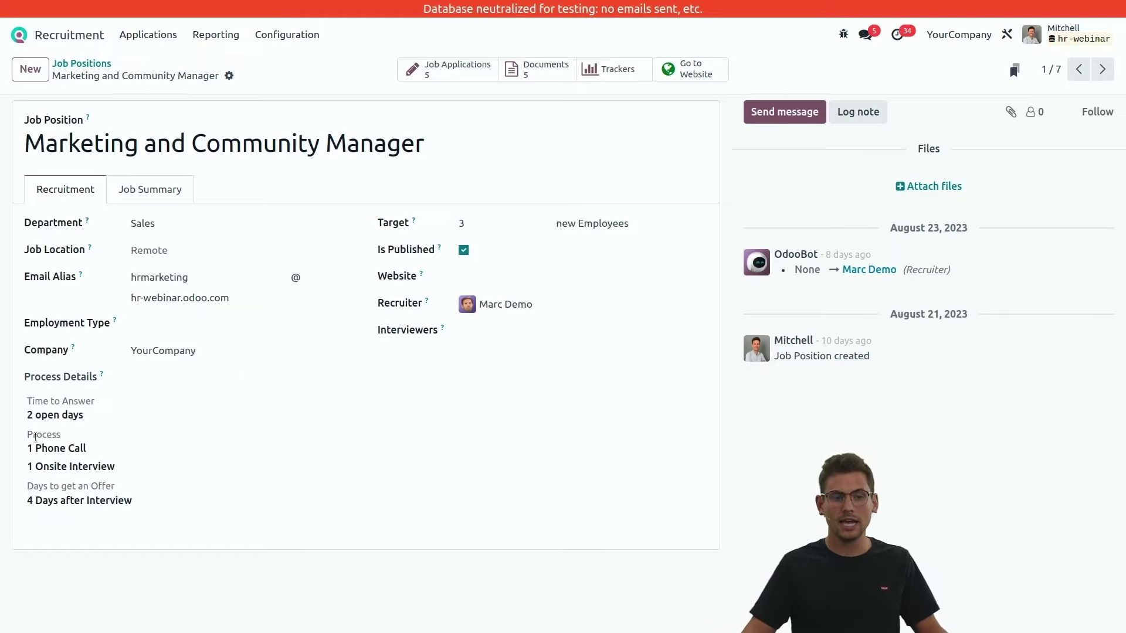
pyautogui.moveTo(27, 399); pyautogui.dragTo(195, 499)
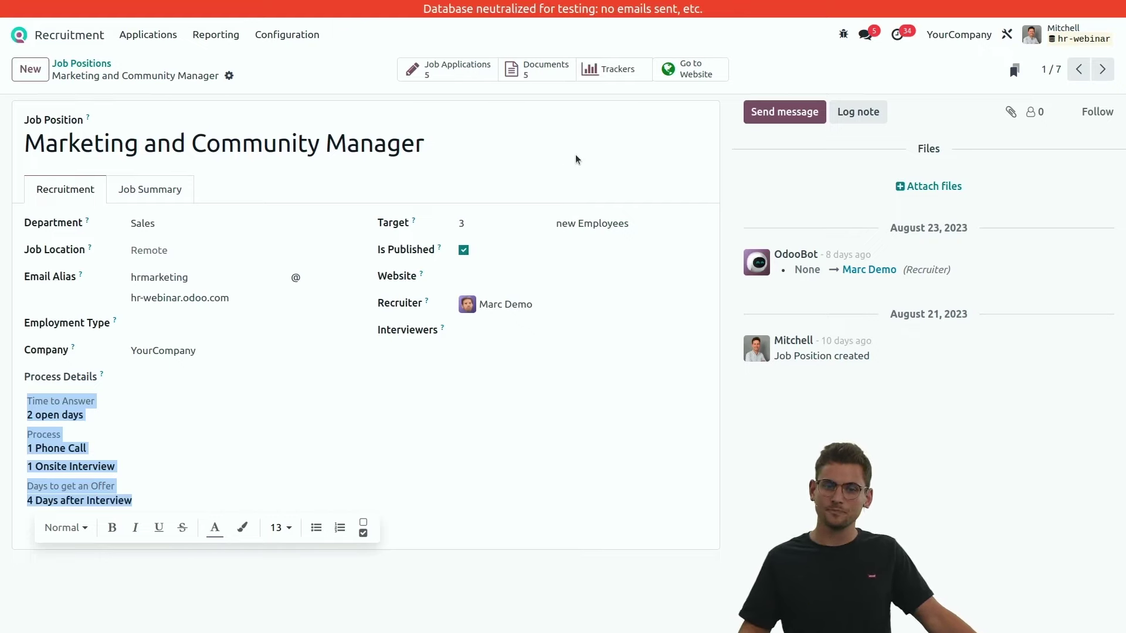
pyautogui.click(81, 63)
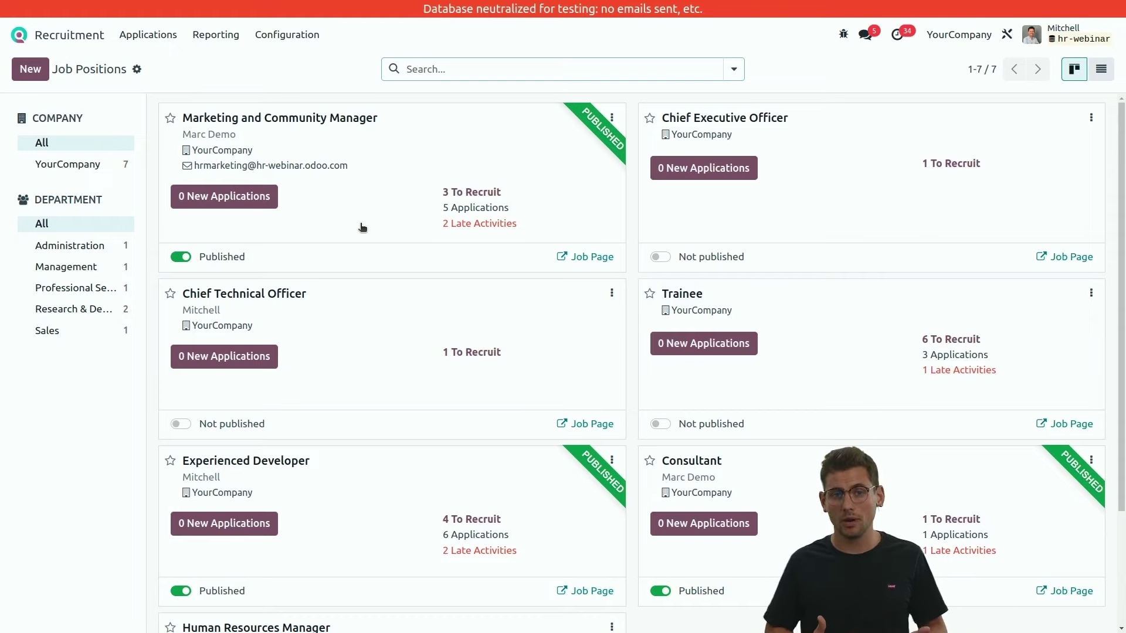
# - Review the Marketing and Community Manager job page on the website, and open and close its page editor with the content unchanged
pyautogui.click(588, 259)
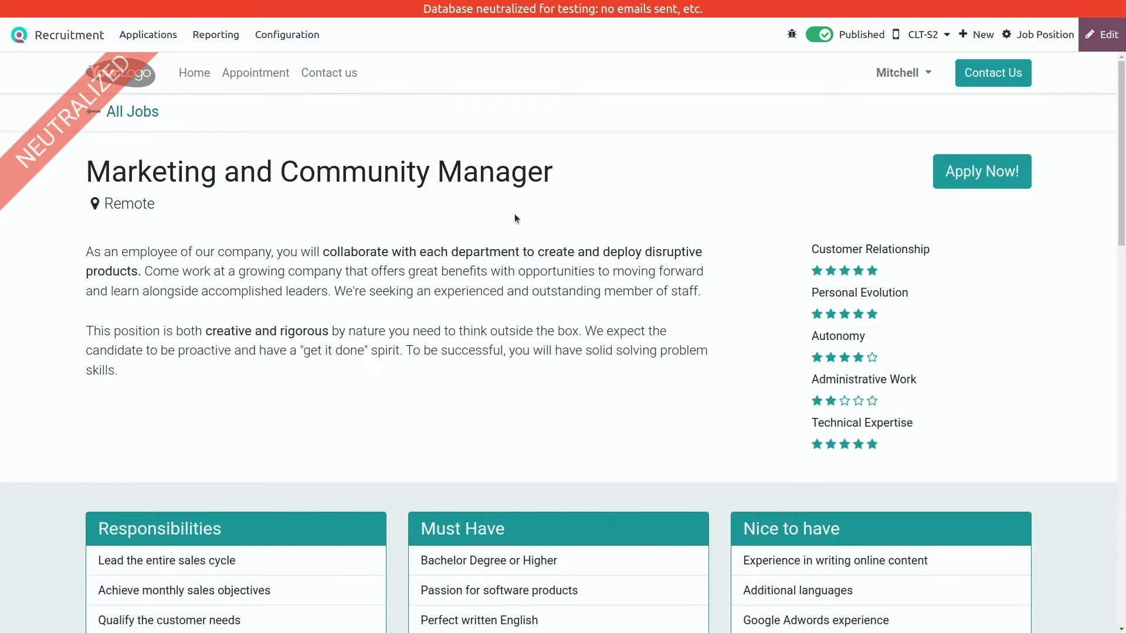
pyautogui.scroll(-2, 534, 218)
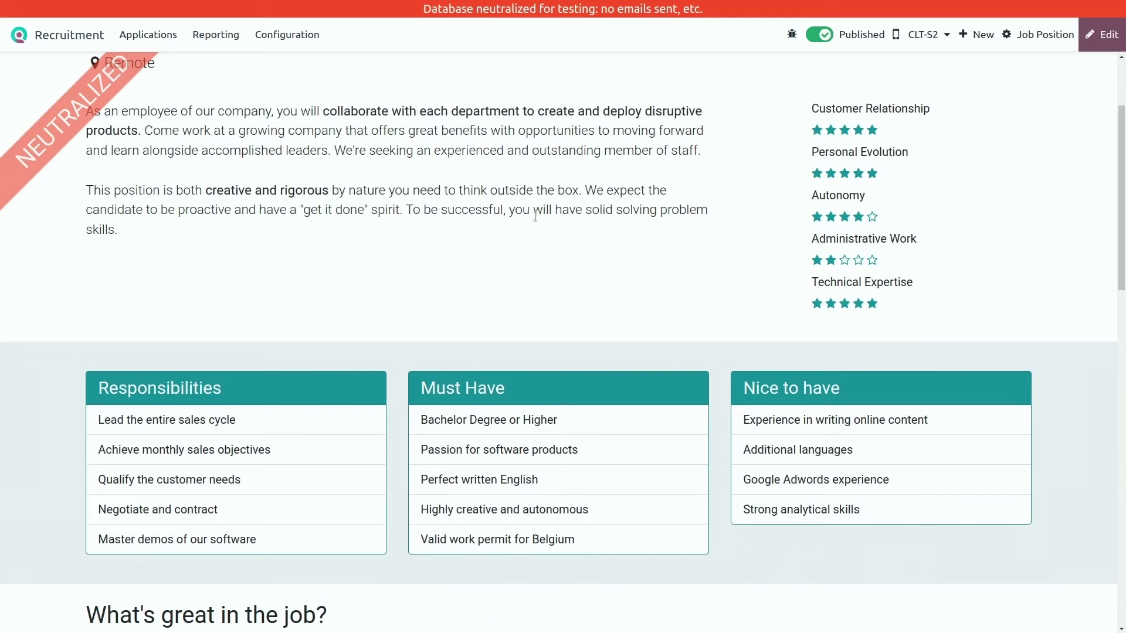
pyautogui.scroll(-1, 530, 240)
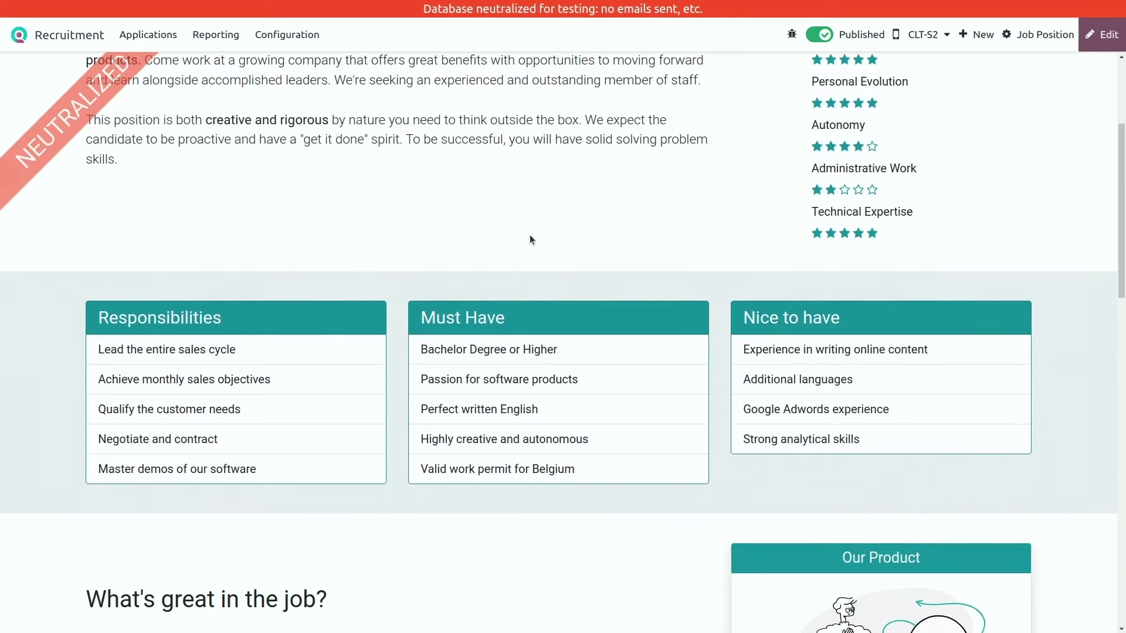
pyautogui.scroll(-4, 533, 220)
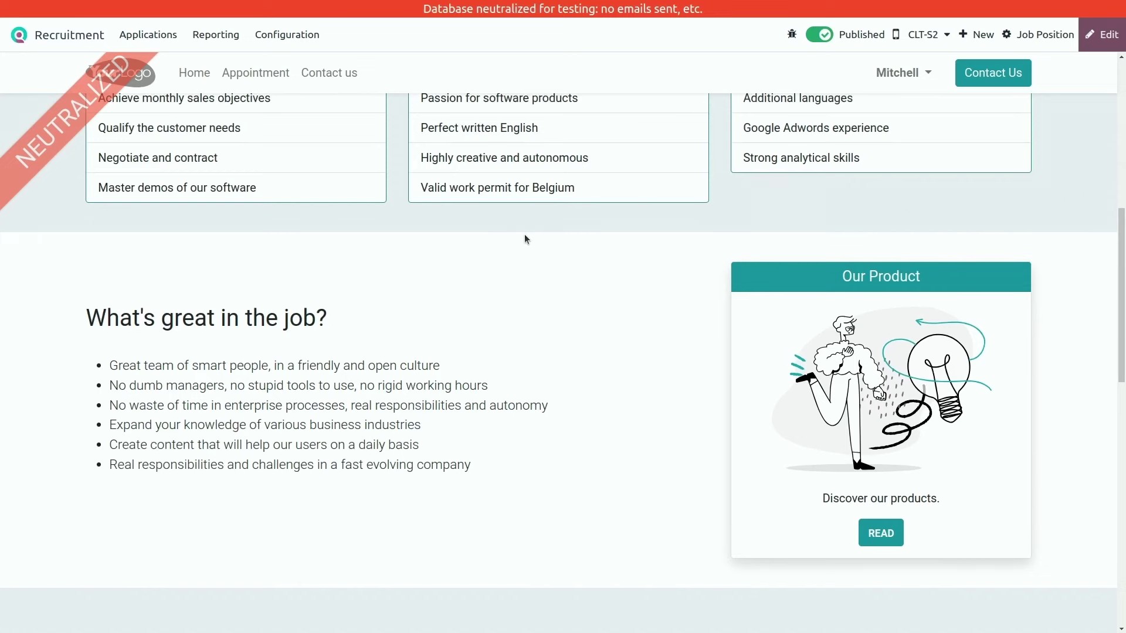
pyautogui.scroll(7, 525, 236)
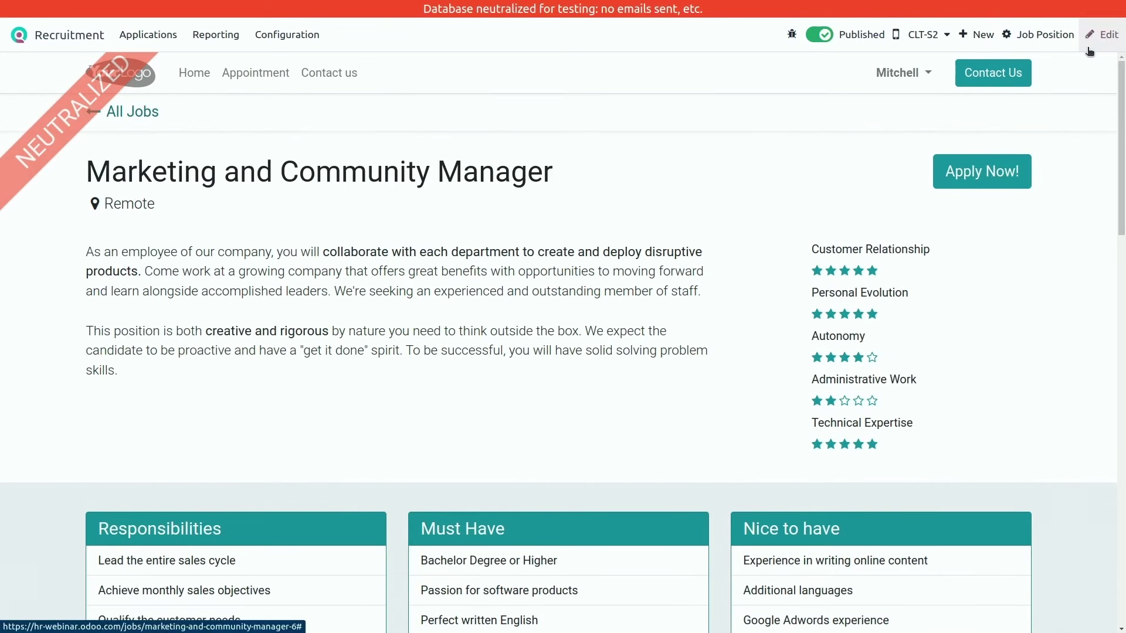
pyautogui.click(1103, 34)
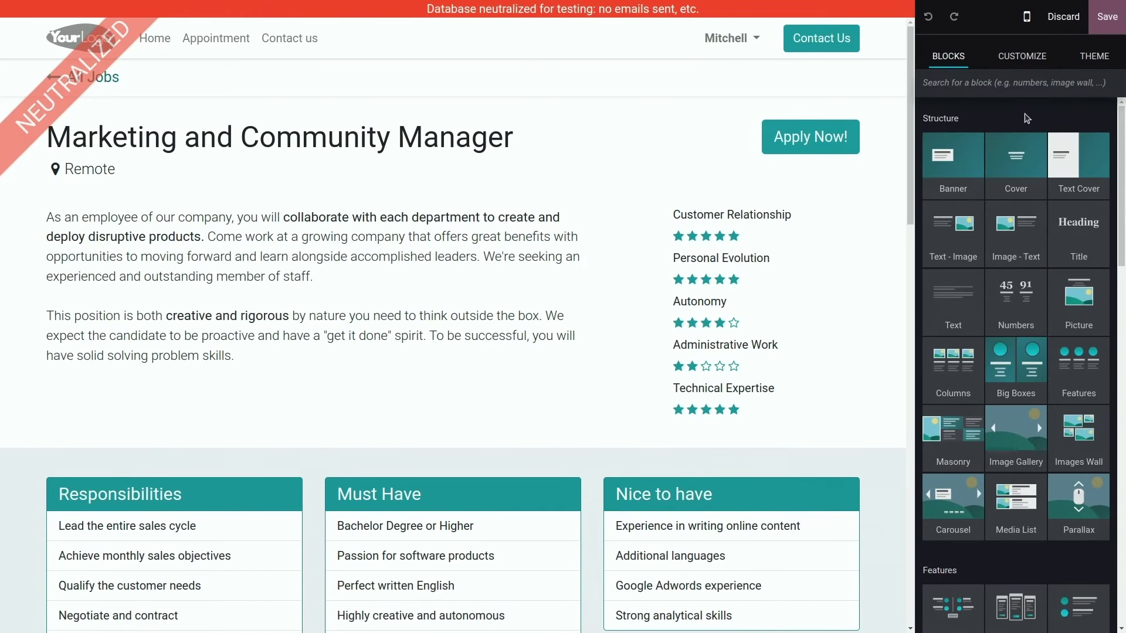
pyautogui.click(1119, 30)
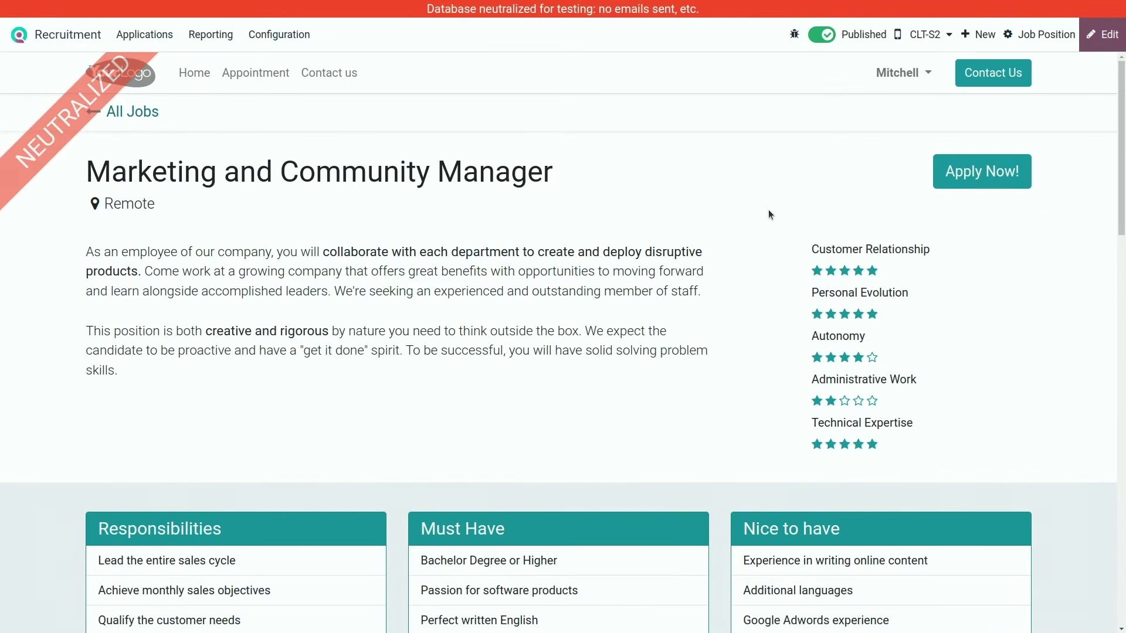
# - Submit a website application for Marketing and Community Manager with the applicant's name filled in, and return to the Recruitment job positions
pyautogui.click(997, 175)
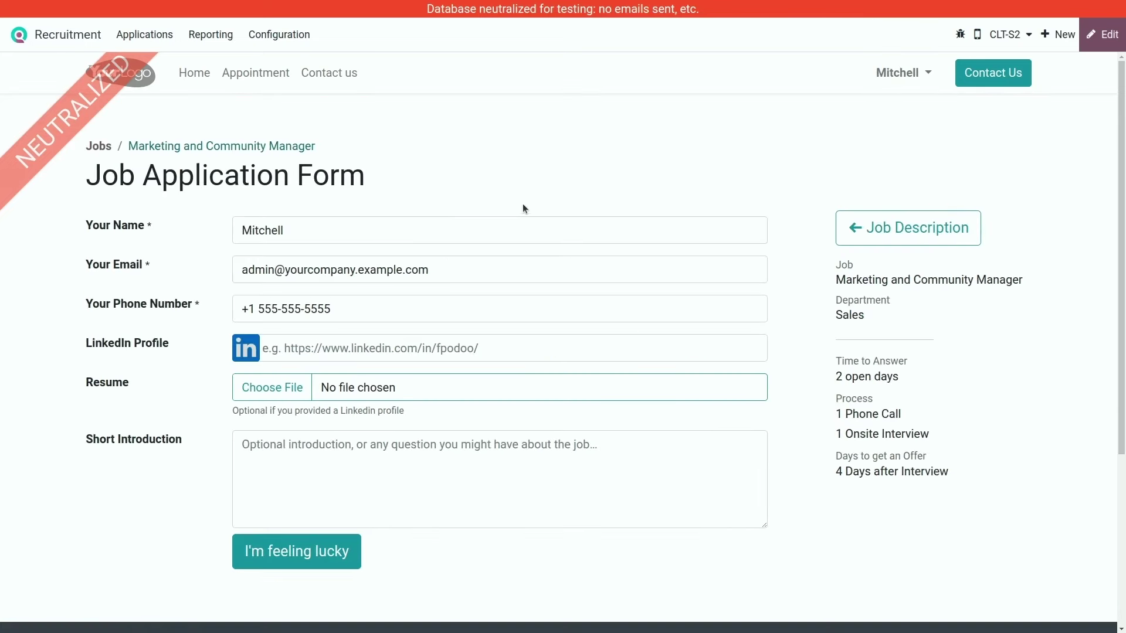
pyautogui.doubleClick(377, 232)
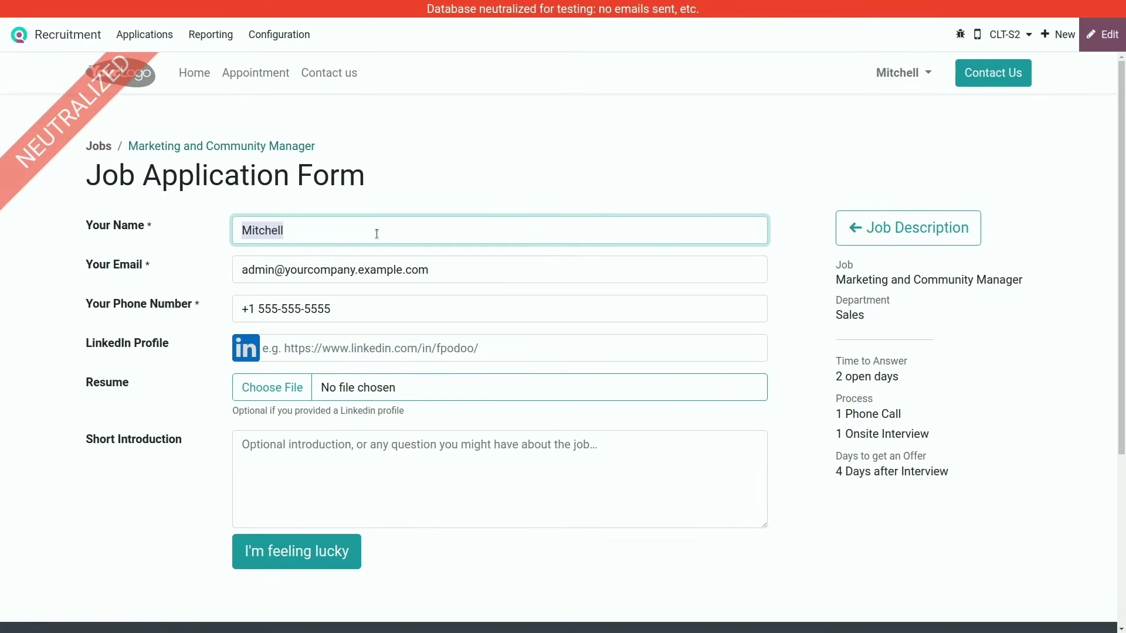
pyautogui.write('Maxime')
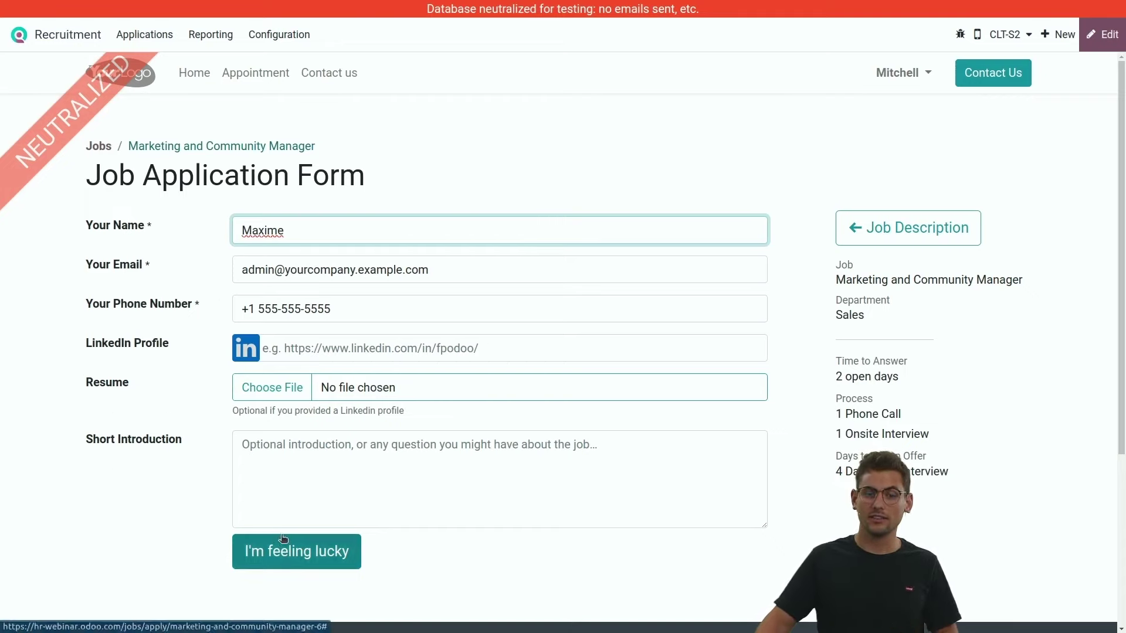
pyautogui.click(839, 366)
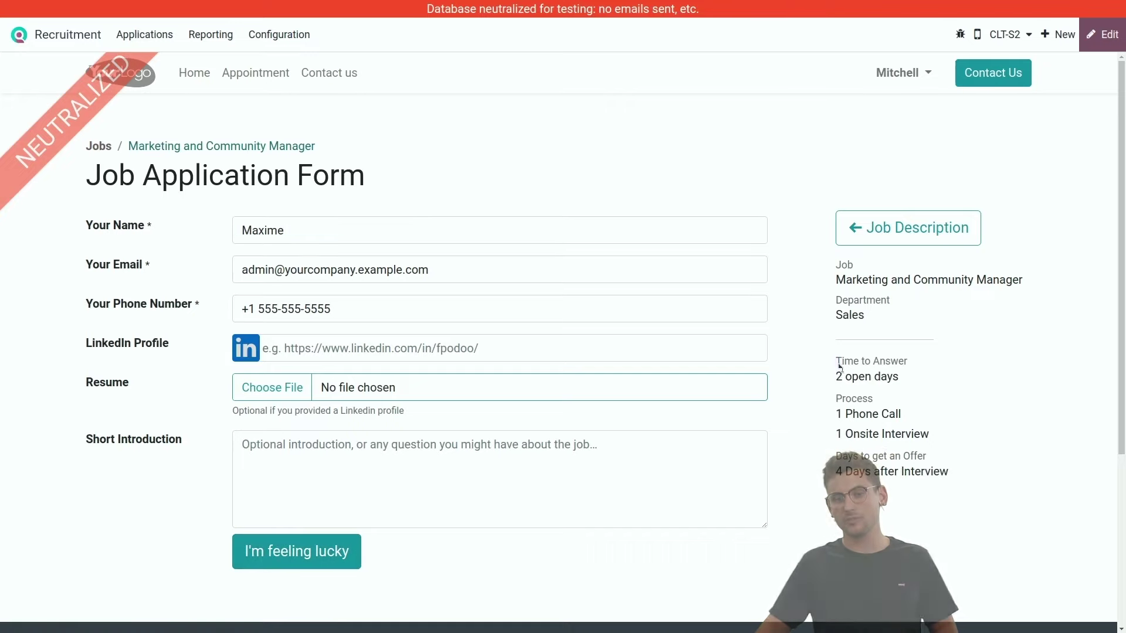
pyautogui.moveTo(839, 367); pyautogui.dragTo(1007, 498)
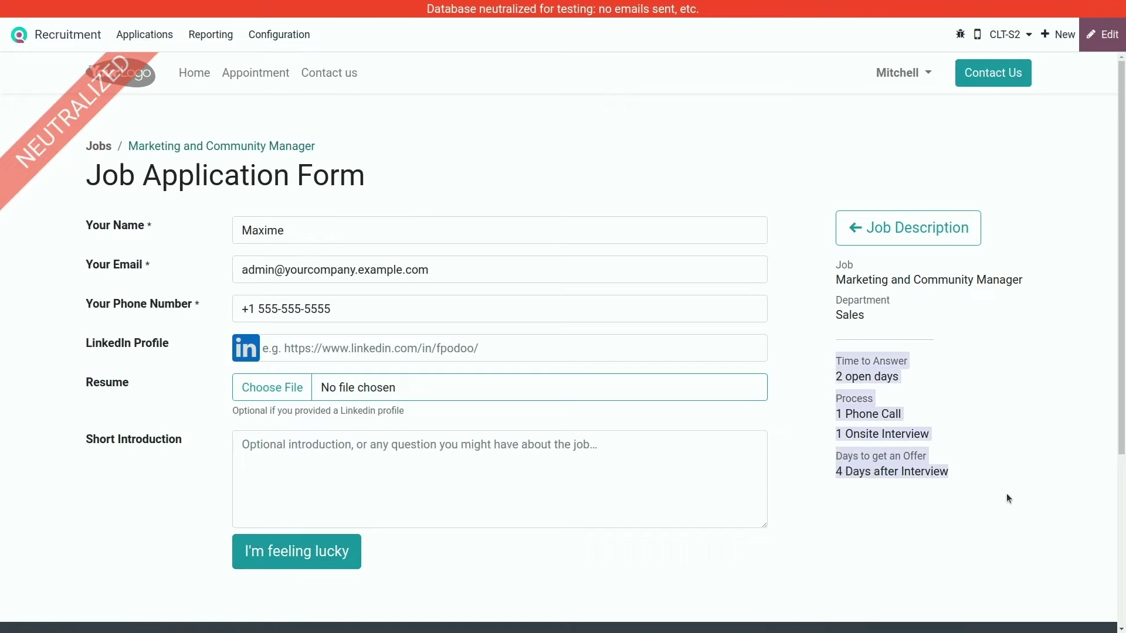
pyautogui.click(323, 565)
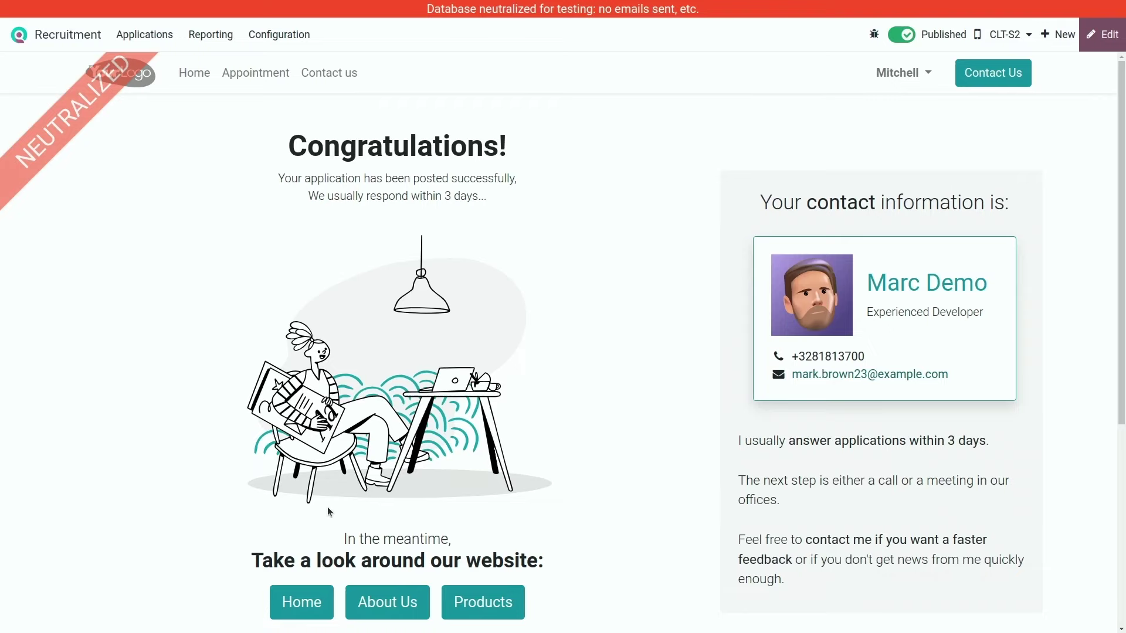
pyautogui.click(36, 39)
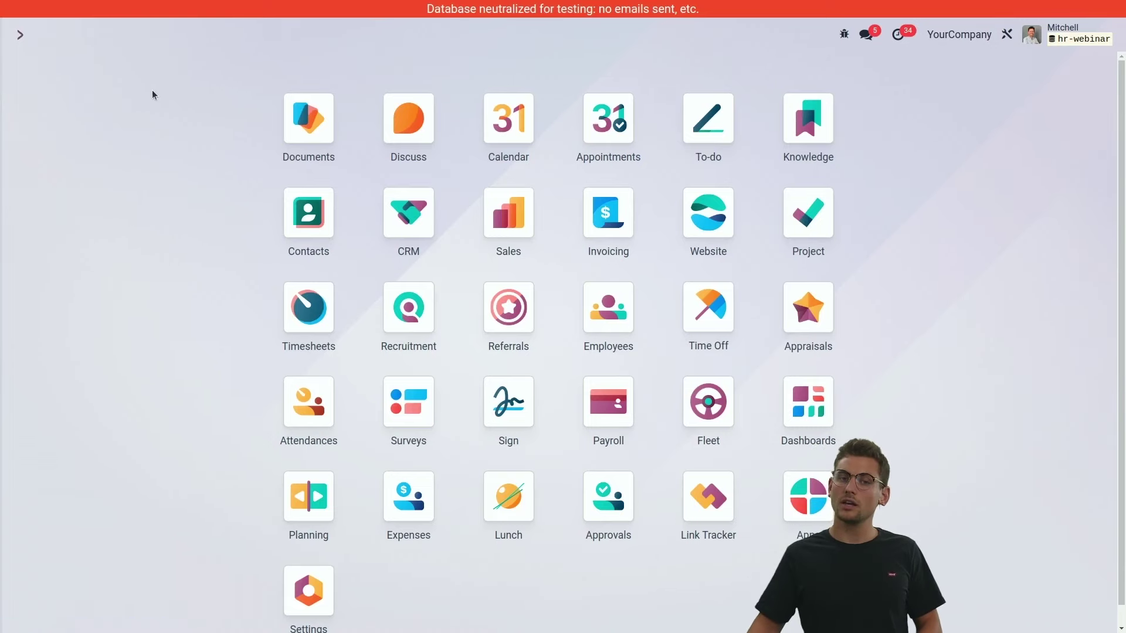
pyautogui.click(417, 320)
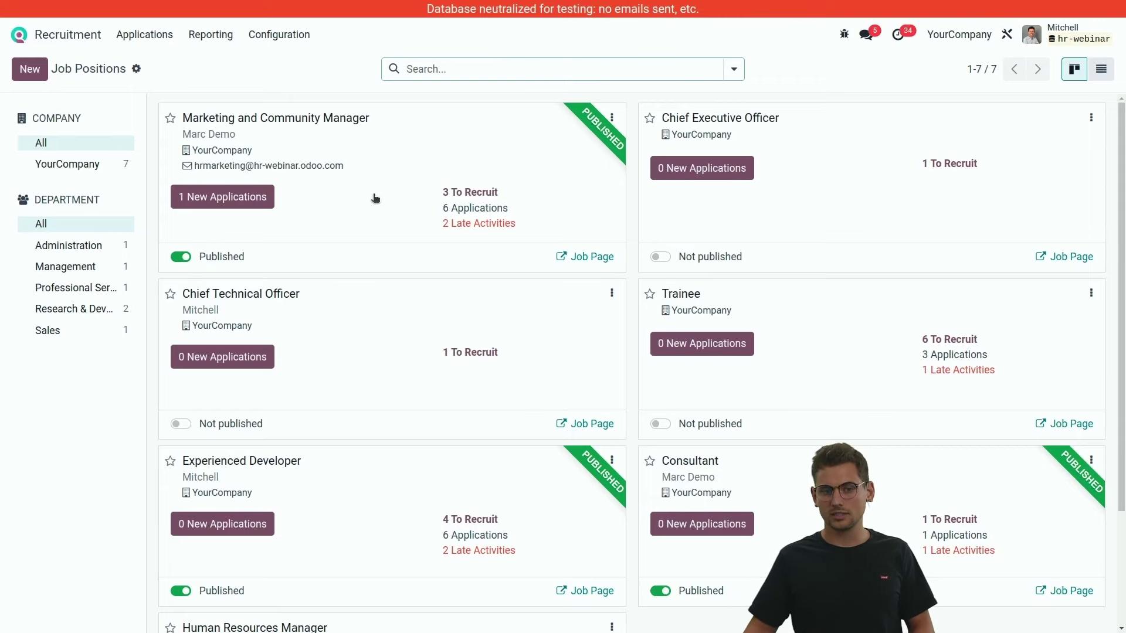
# - Switch to Gmail, review the drafted "Applying for Marketing Manager" message with its attached CV, and send it to the job's e-mail alias
pyautogui.press('alt')
pyautogui.hotkey('alt', 'Tab')
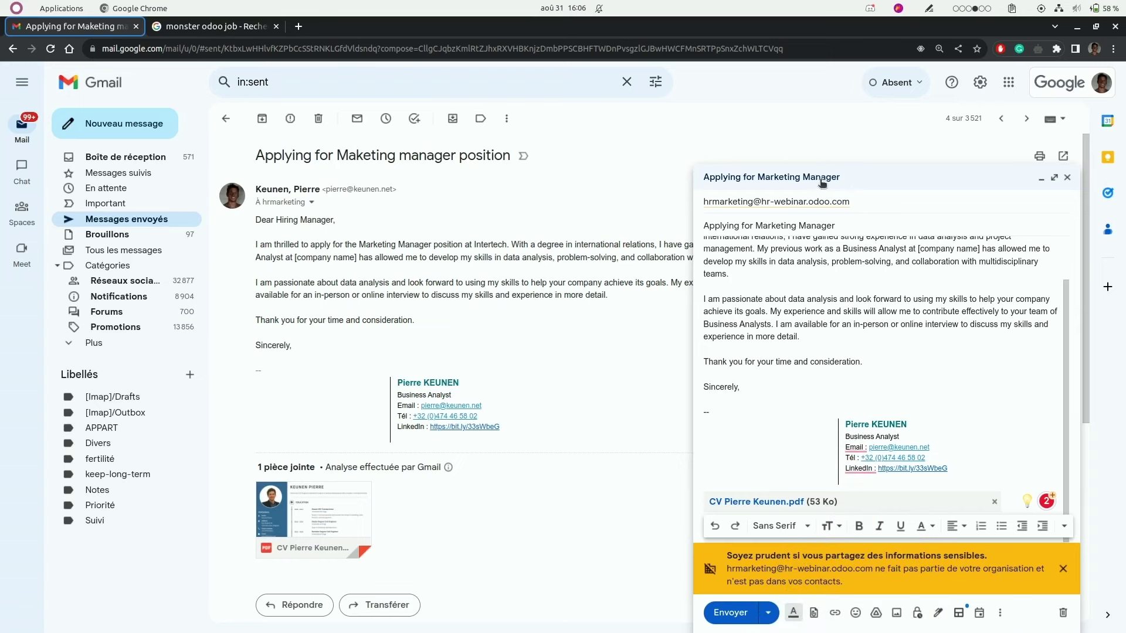
pyautogui.scroll(2, 832, 287)
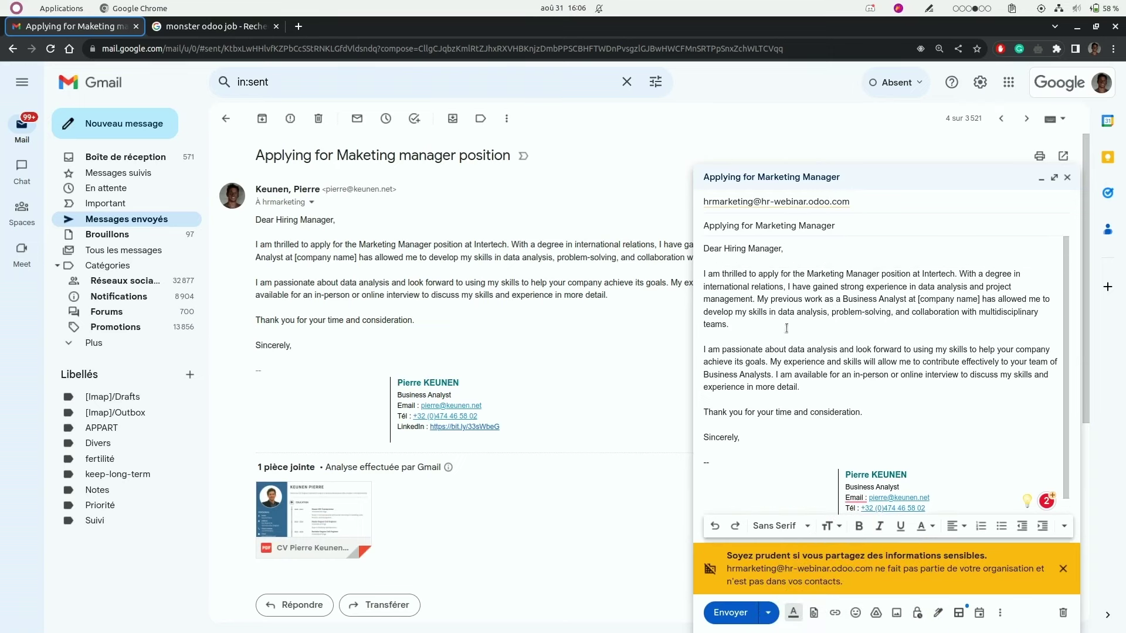
pyautogui.scroll(-2, 784, 306)
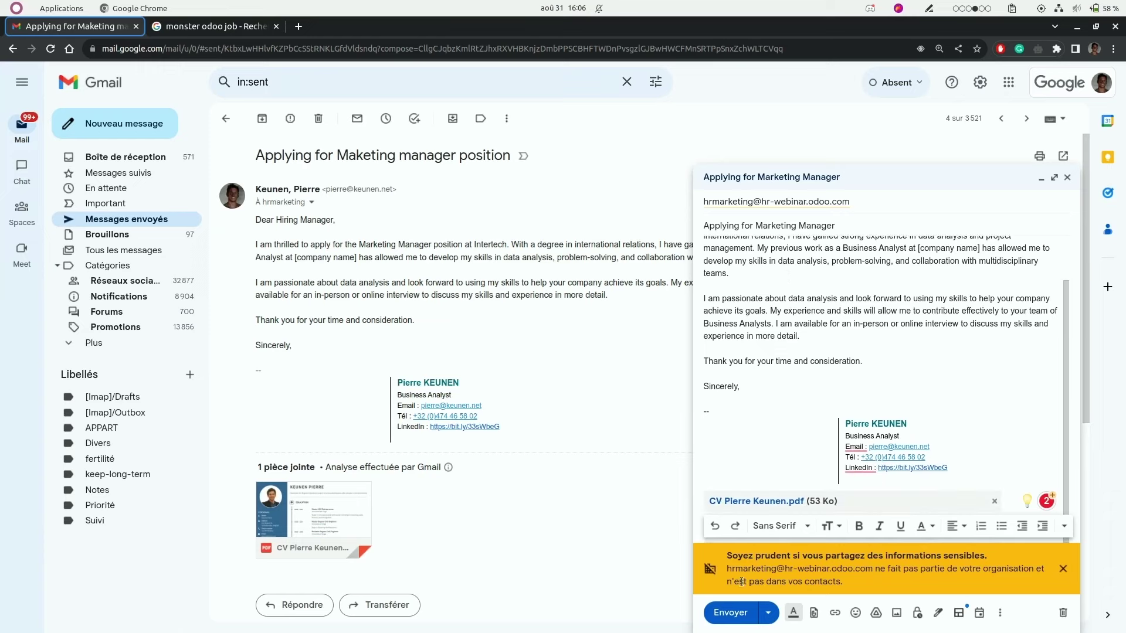
pyautogui.click(722, 609)
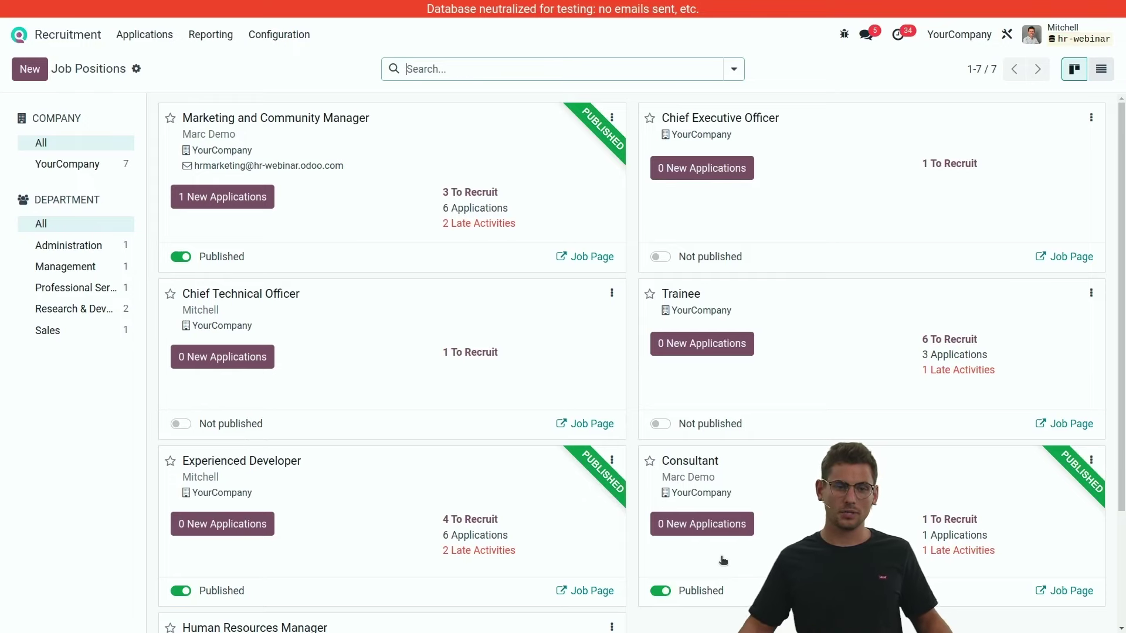
# - Open the Marketing and Community Manager applications and move both new applicants from New to the Initial Qualification stage
pyautogui.click(391, 200)
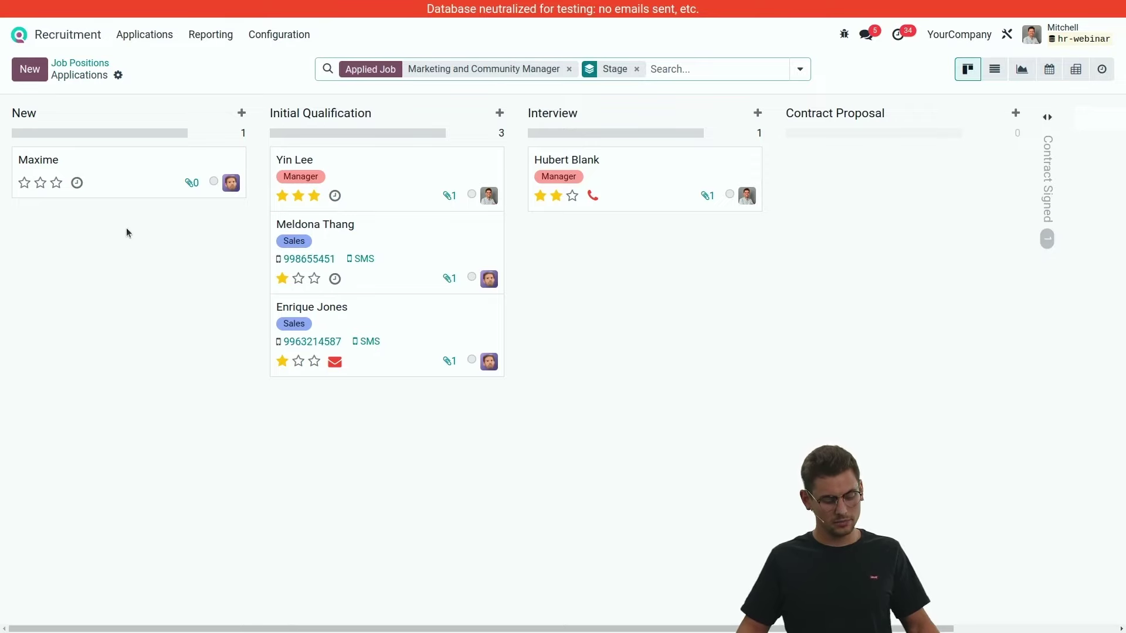
pyautogui.press('F11')
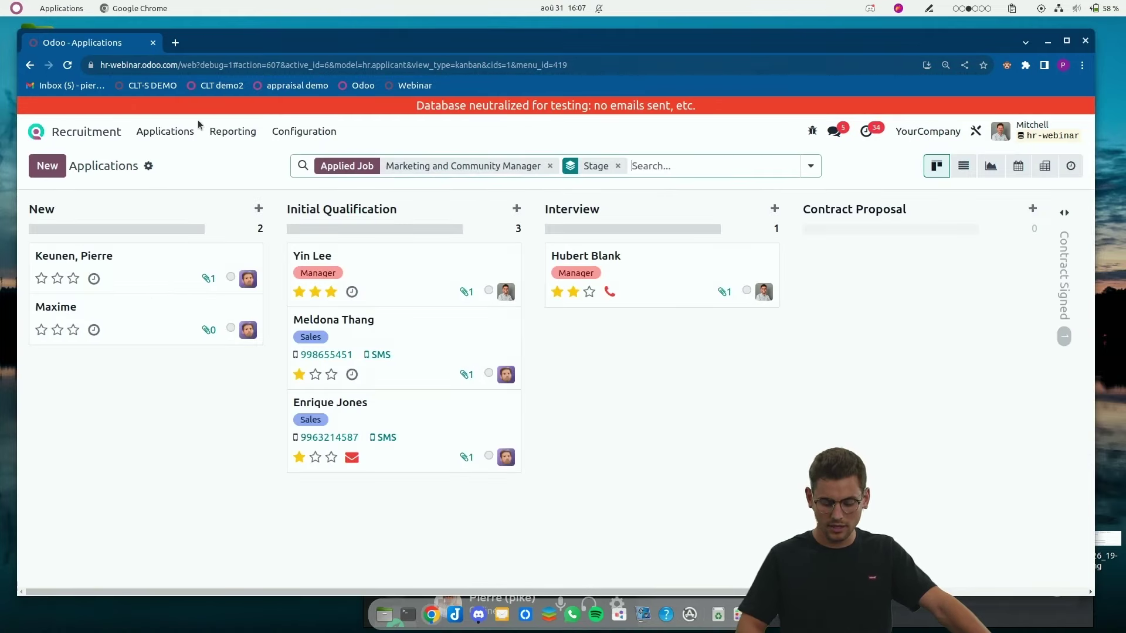
pyautogui.press('F11')
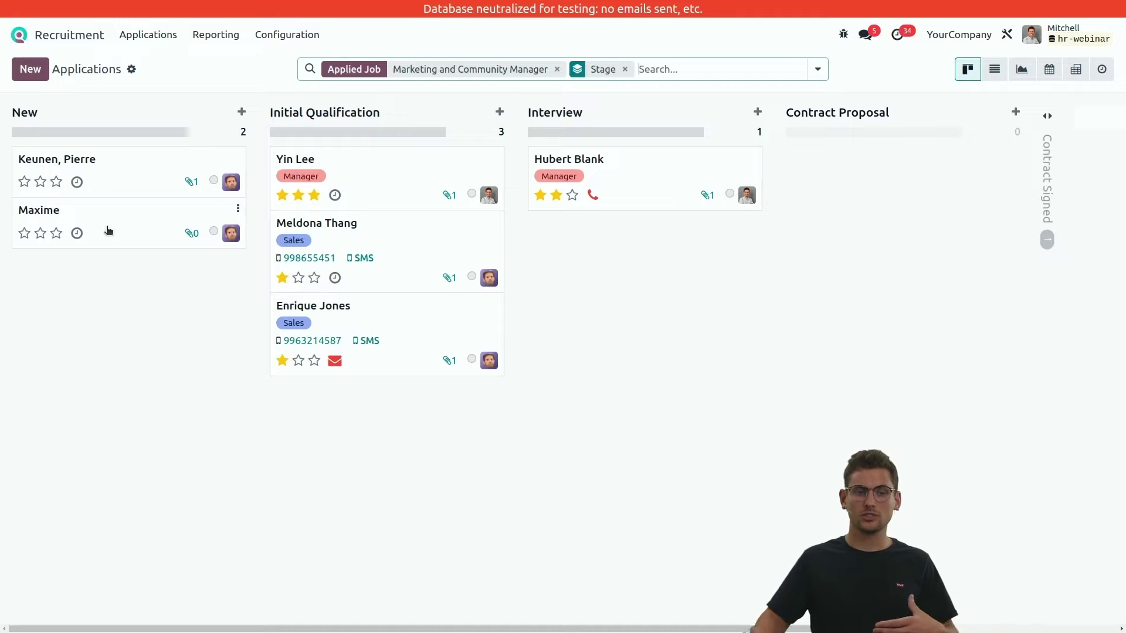
pyautogui.moveTo(109, 231); pyautogui.dragTo(362, 179)
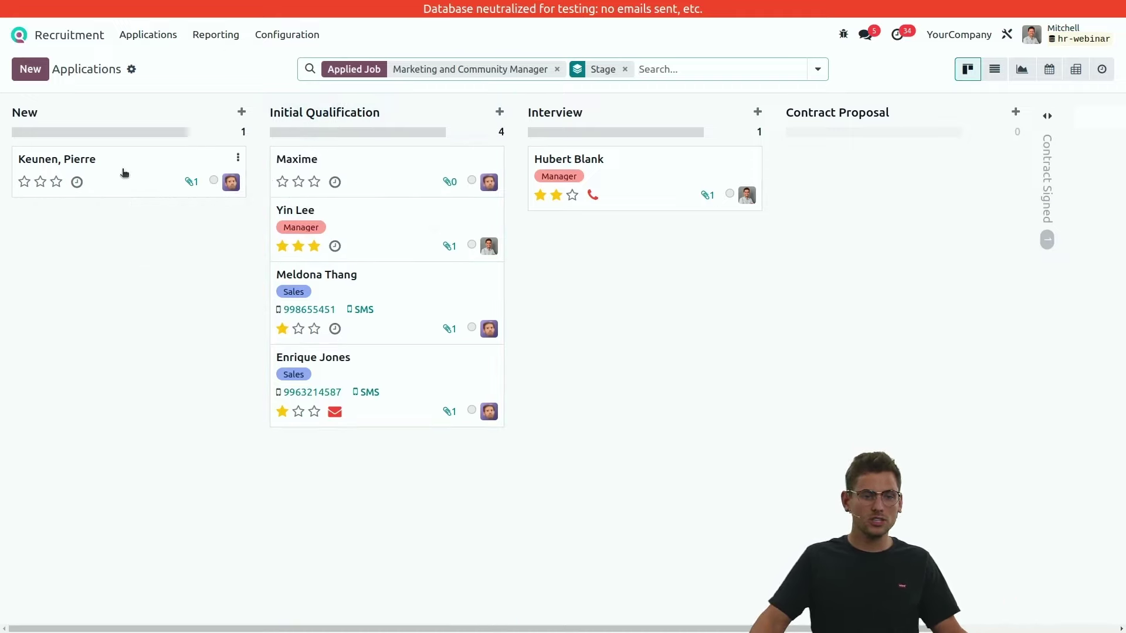
pyautogui.moveTo(121, 171); pyautogui.dragTo(351, 189)
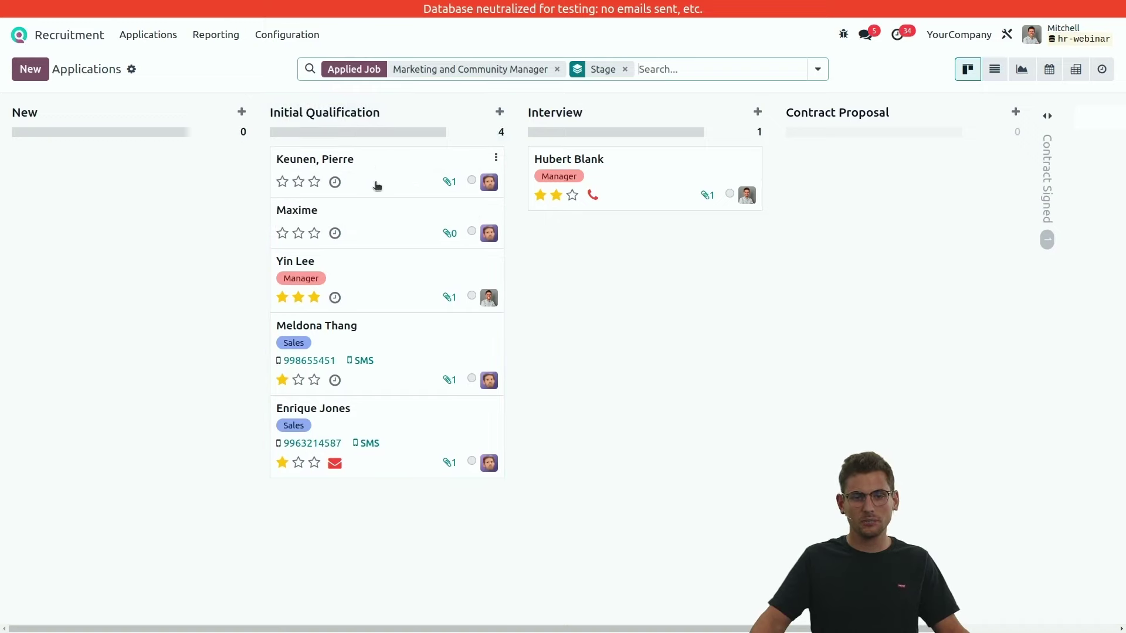
# - Schedule a Call activity for the applicant who applied by e-mail in the Initial Qualification stage
pyautogui.click(335, 182)
pyautogui.click(400, 254)
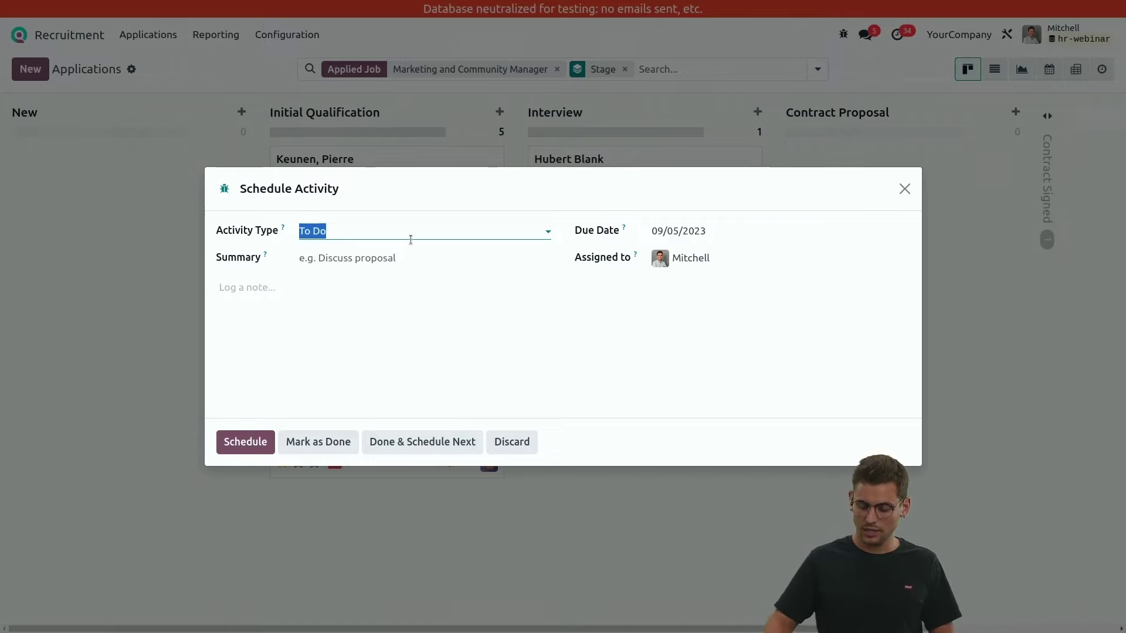
pyautogui.write('c')
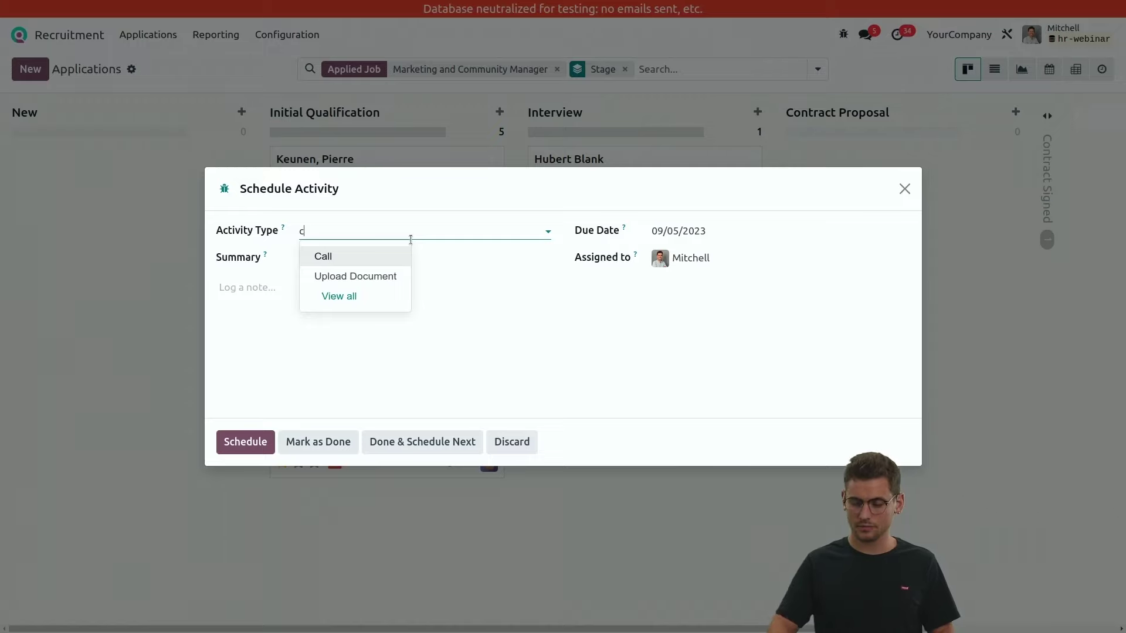
pyautogui.press('Return')
pyautogui.click(324, 442)
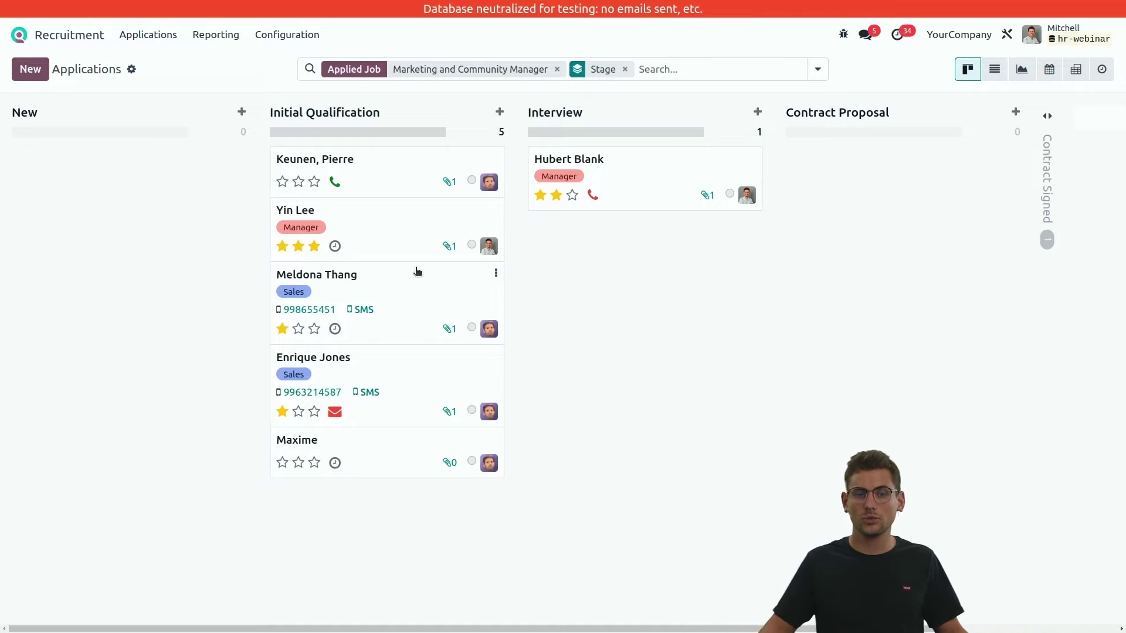
# - Refuse the website applicant with the reason Language issues, sending the Recruitment: Refuse e-mail template
pyautogui.click(413, 456)
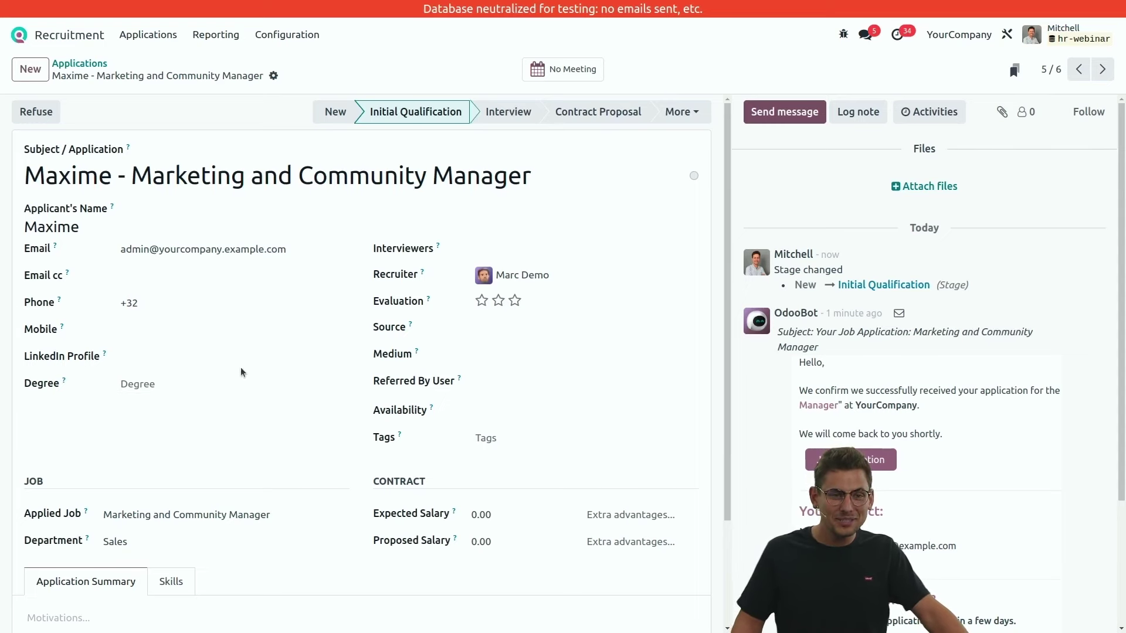
pyautogui.click(49, 121)
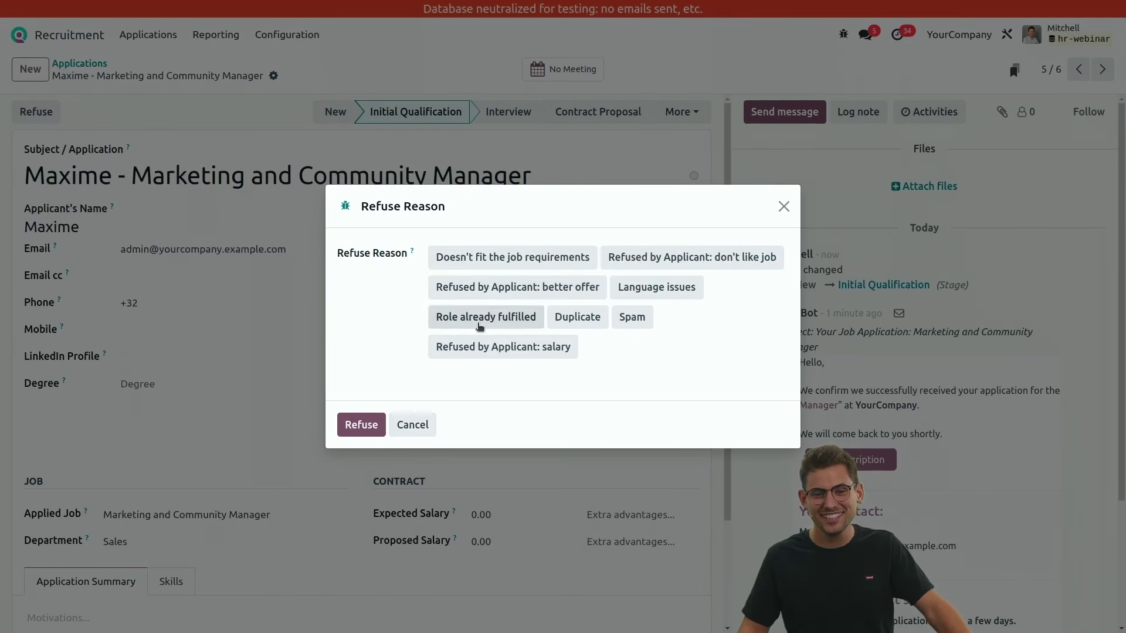
pyautogui.click(674, 288)
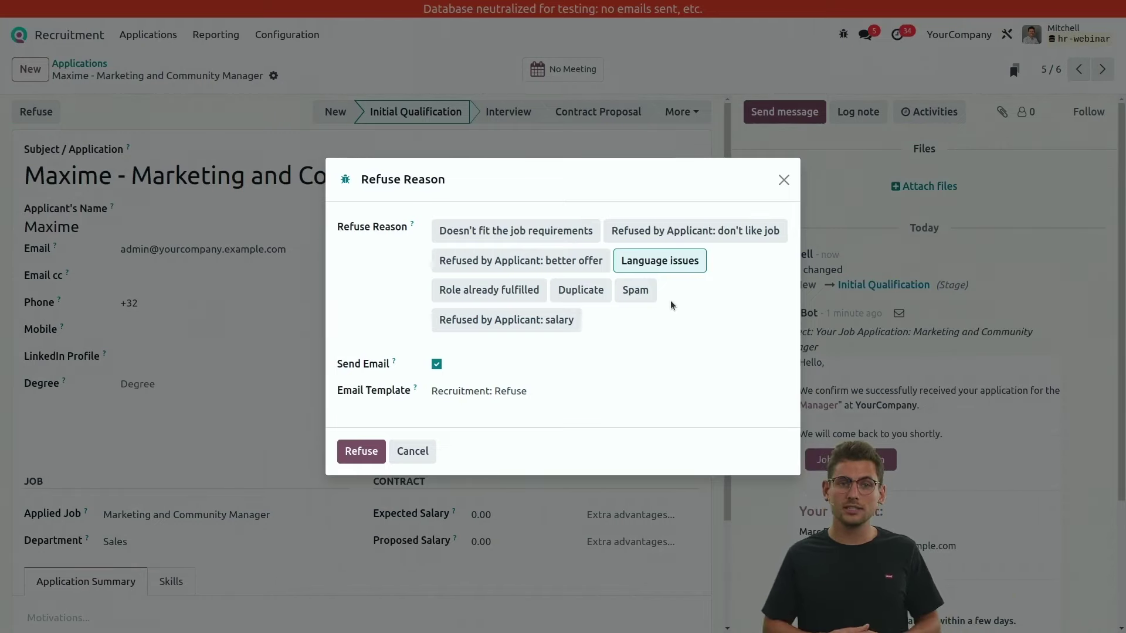
pyautogui.click(361, 451)
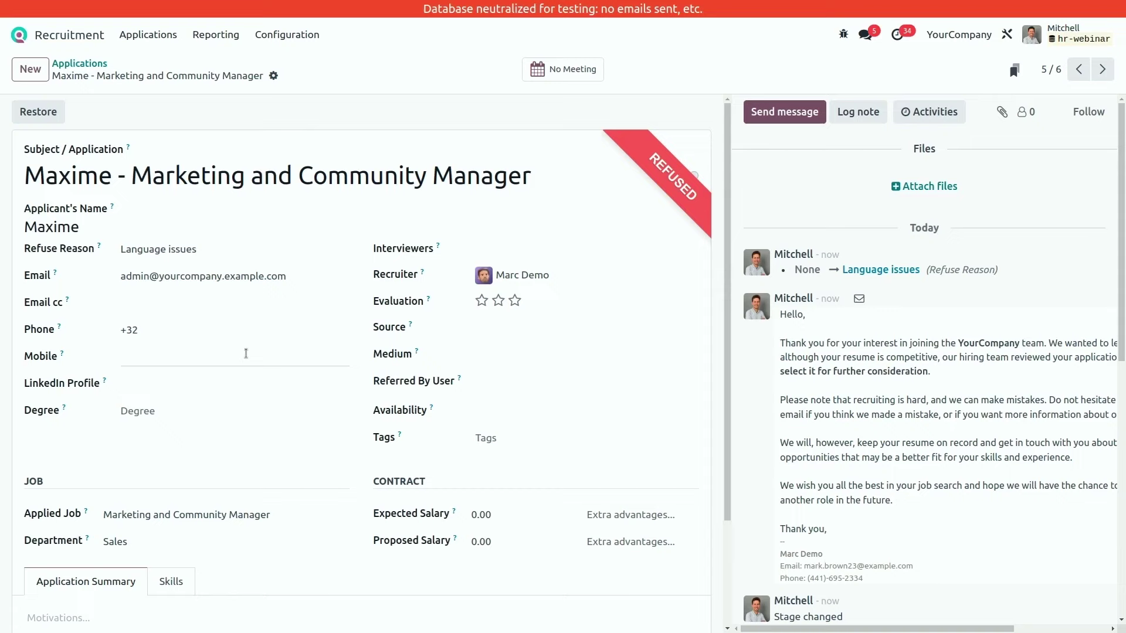
# - Open the "Applying for Marketing Manager" application, replace the applicant's first name, remove the comma from the name, and save
pyautogui.click(93, 66)
pyautogui.click(373, 185)
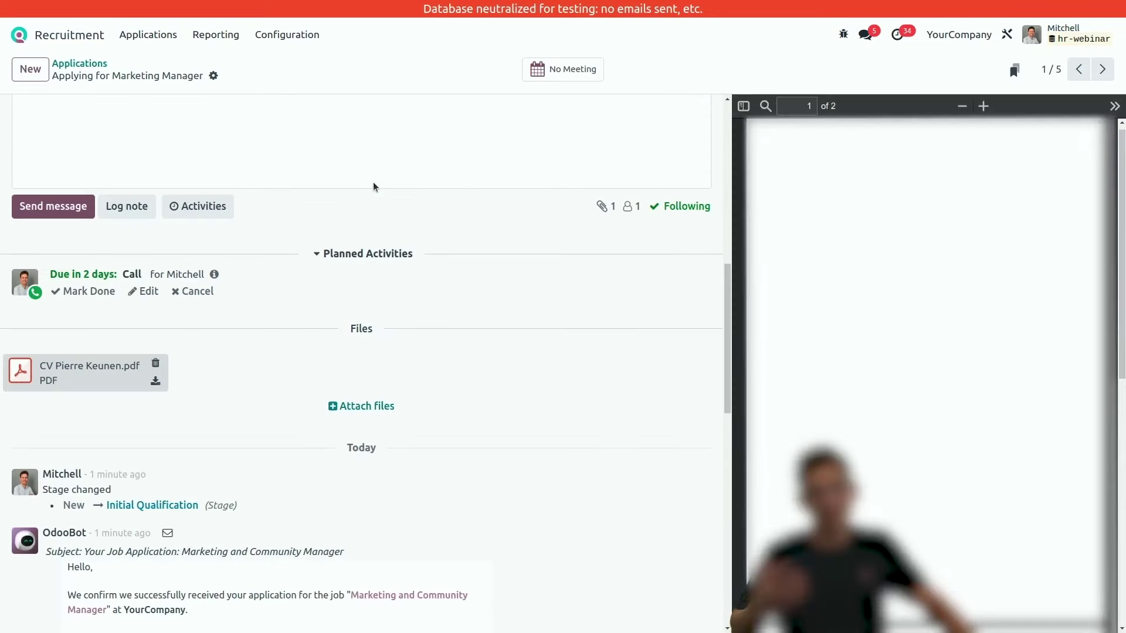
pyautogui.scroll(10, 367, 381)
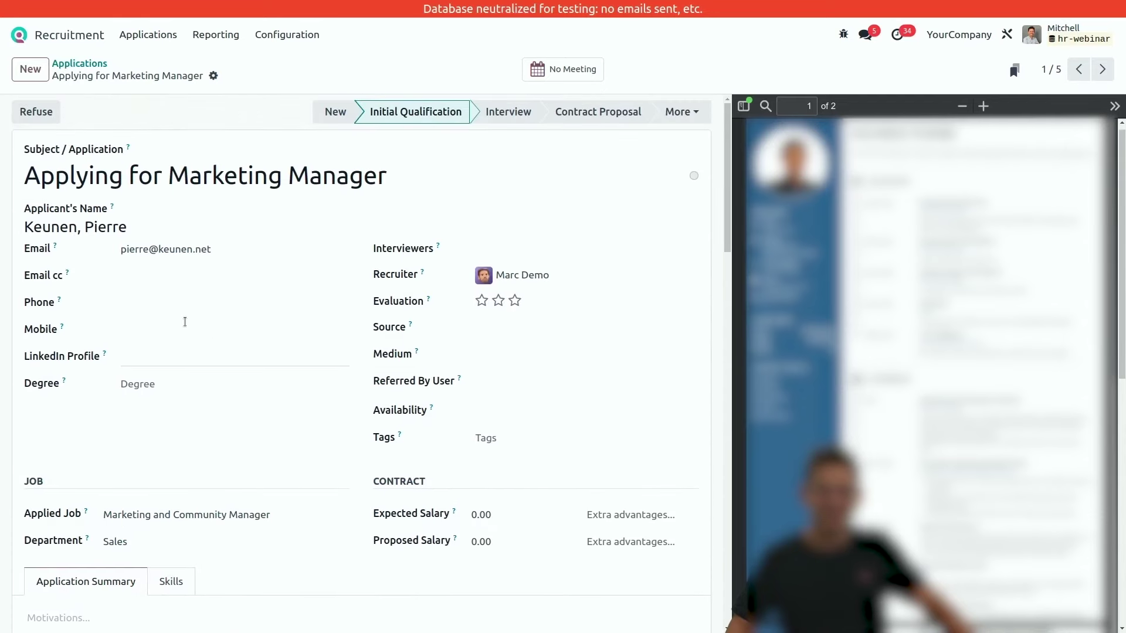
pyautogui.doubleClick(111, 227)
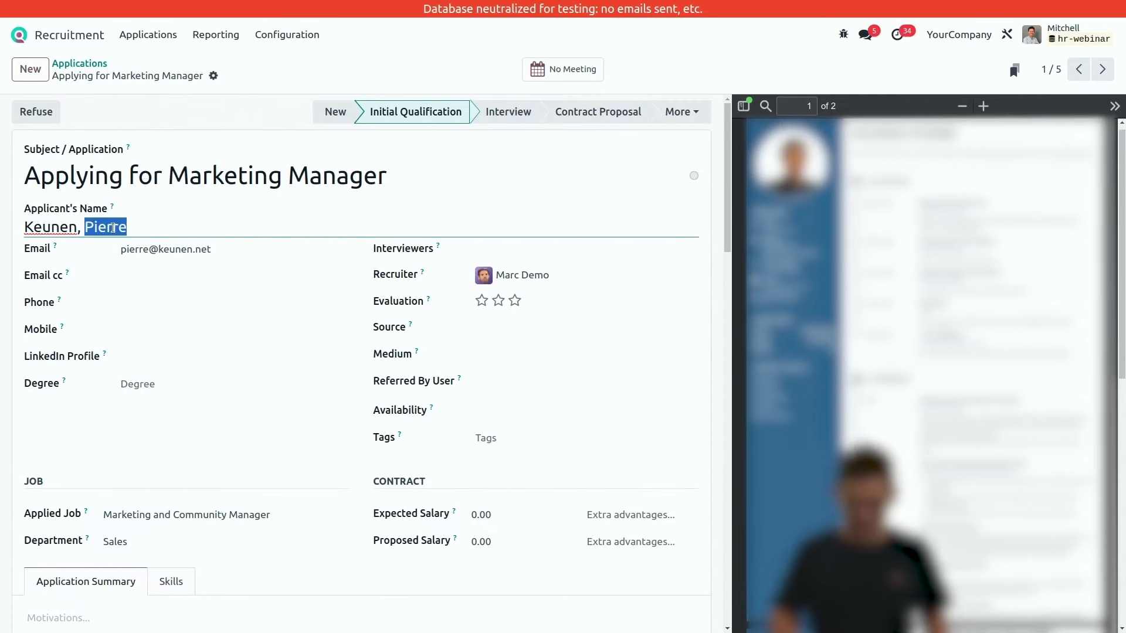
pyautogui.write('Nicola')
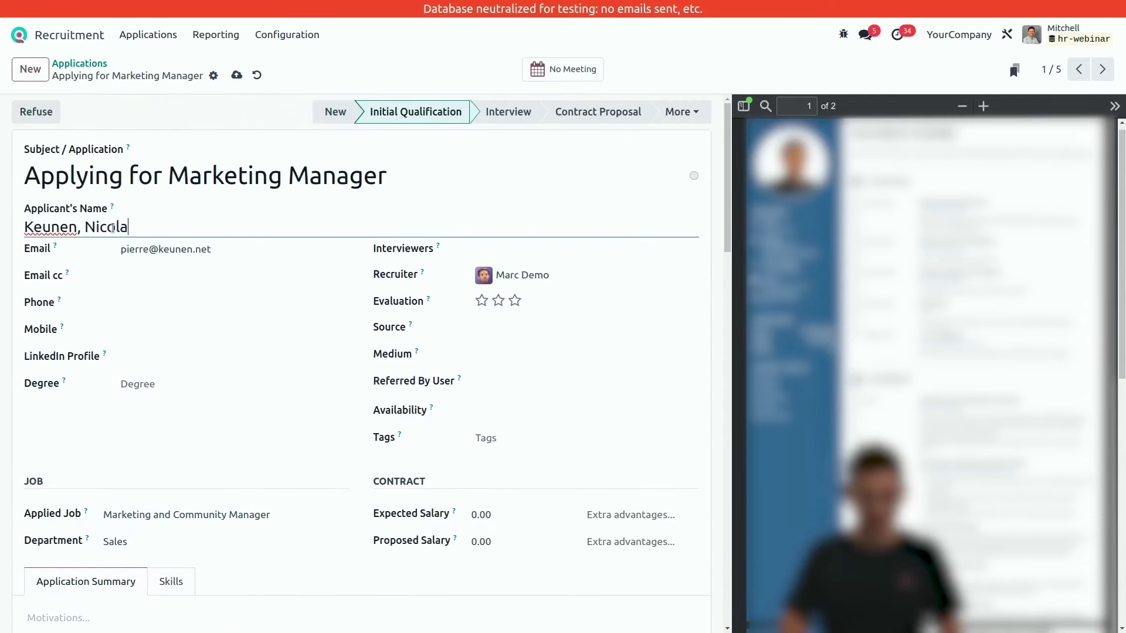
pyautogui.write('s')
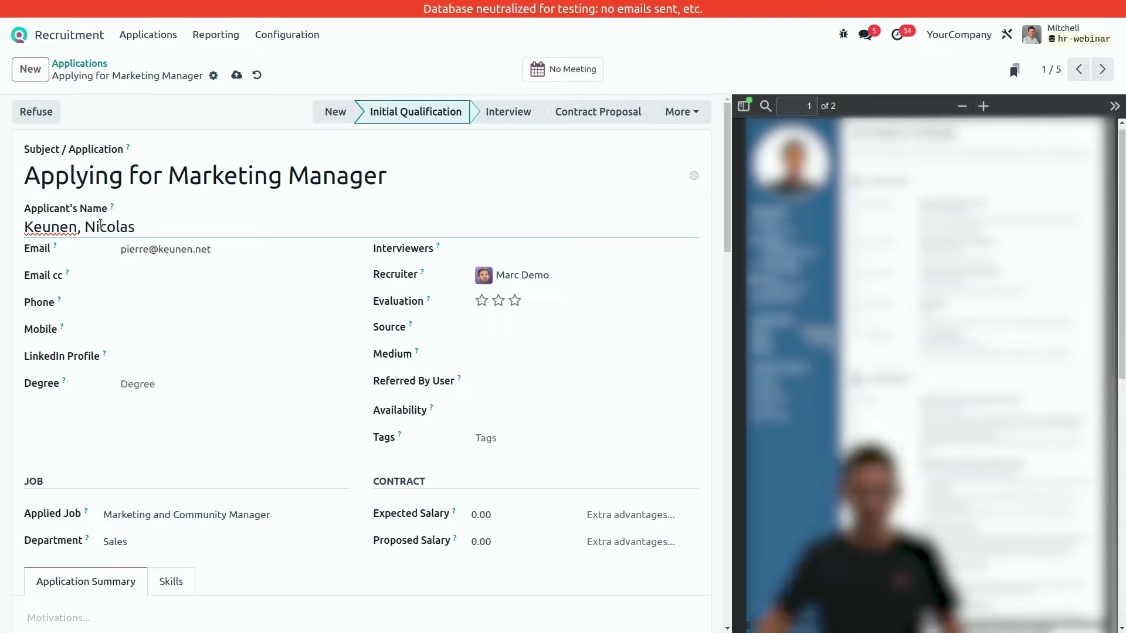
pyautogui.click(81, 228)
pyautogui.press('BackSpace')
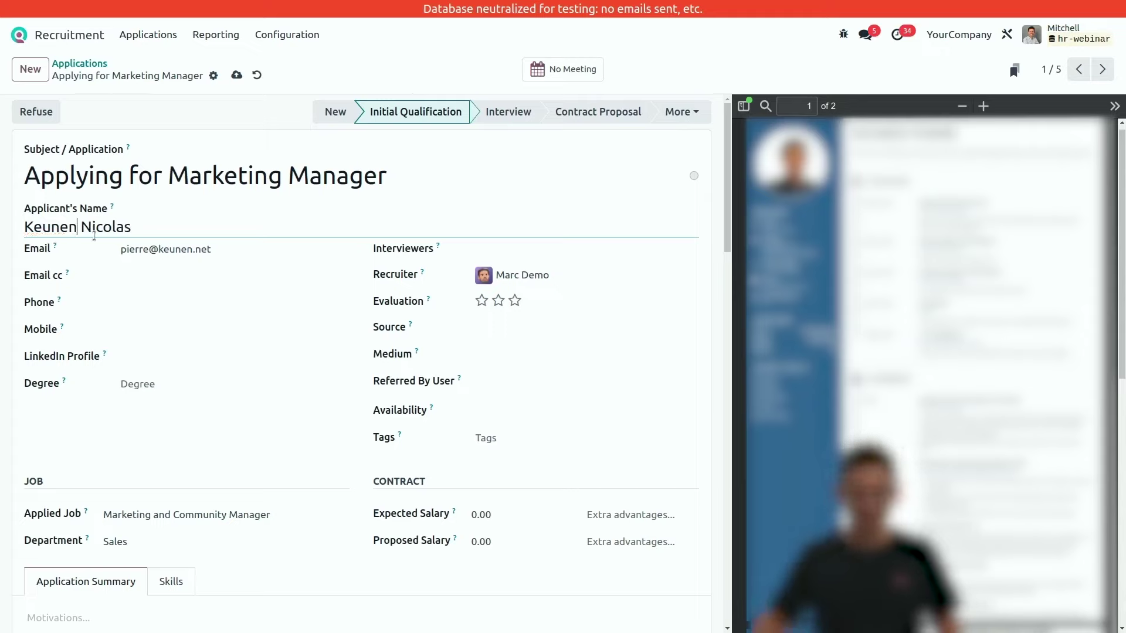
pyautogui.click(236, 75)
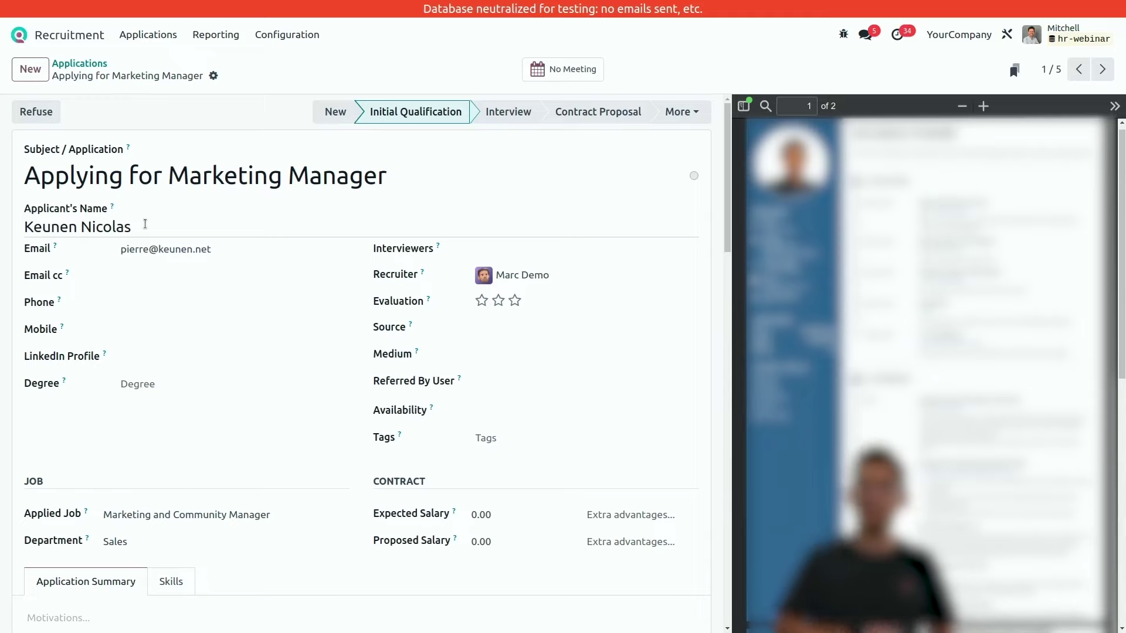
# - Add the Consultant colleague as interviewer on the "Applying for Marketing Manager" application and save it
pyautogui.click(565, 251)
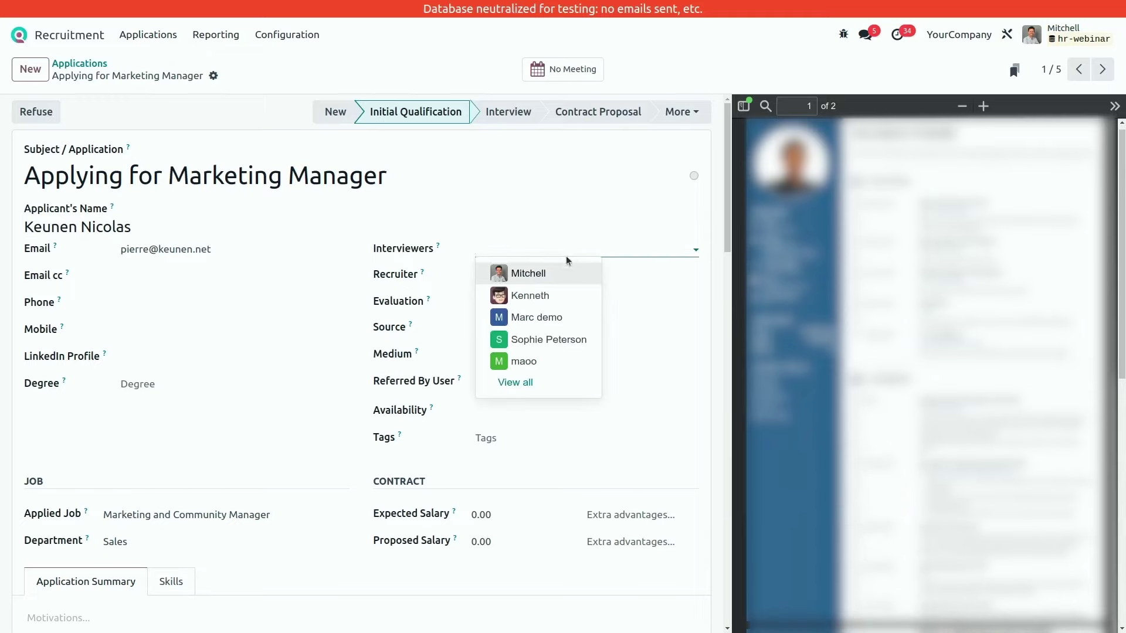
pyautogui.click(563, 339)
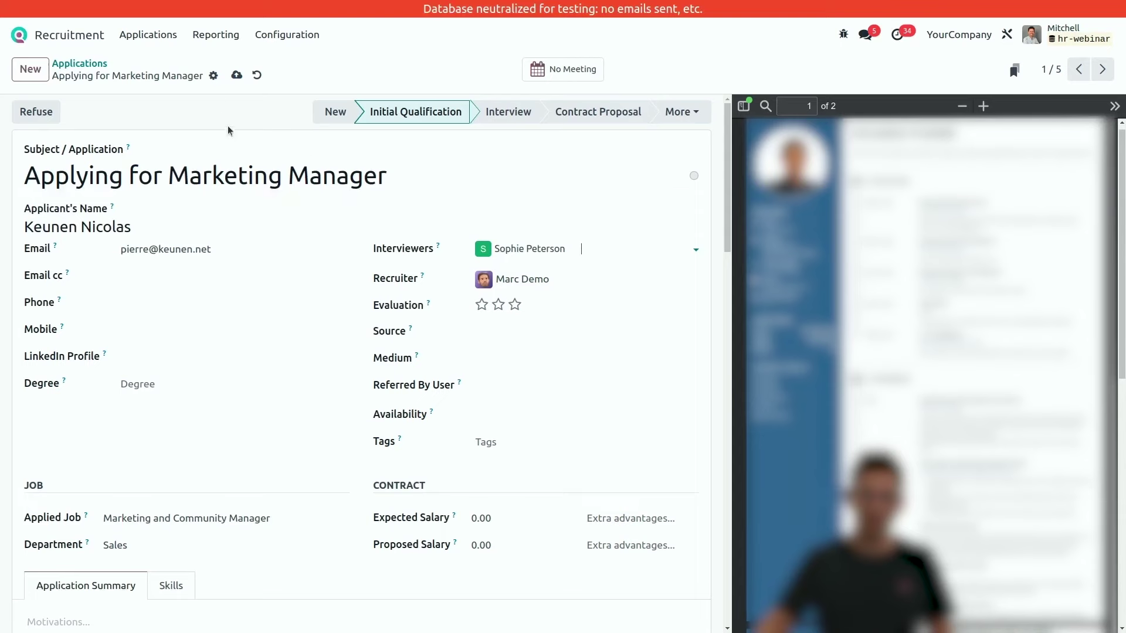
pyautogui.click(236, 75)
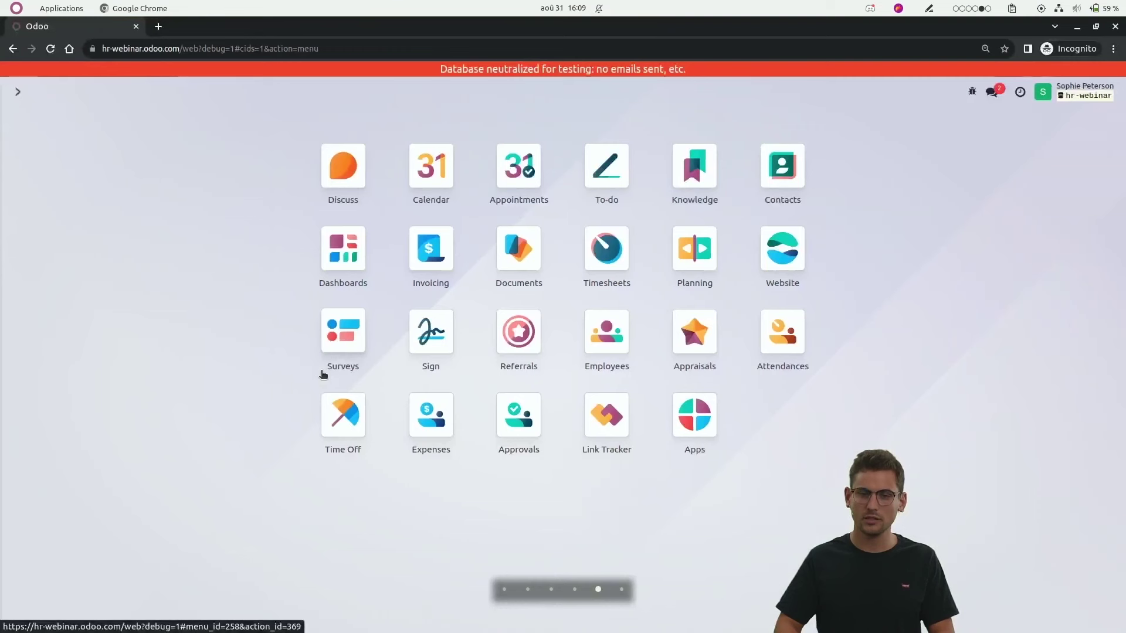
# - In the interviewer's session, reload Odoo, open Recruitment and view the Marketing and Community Manager applications
pyautogui.click(50, 49)
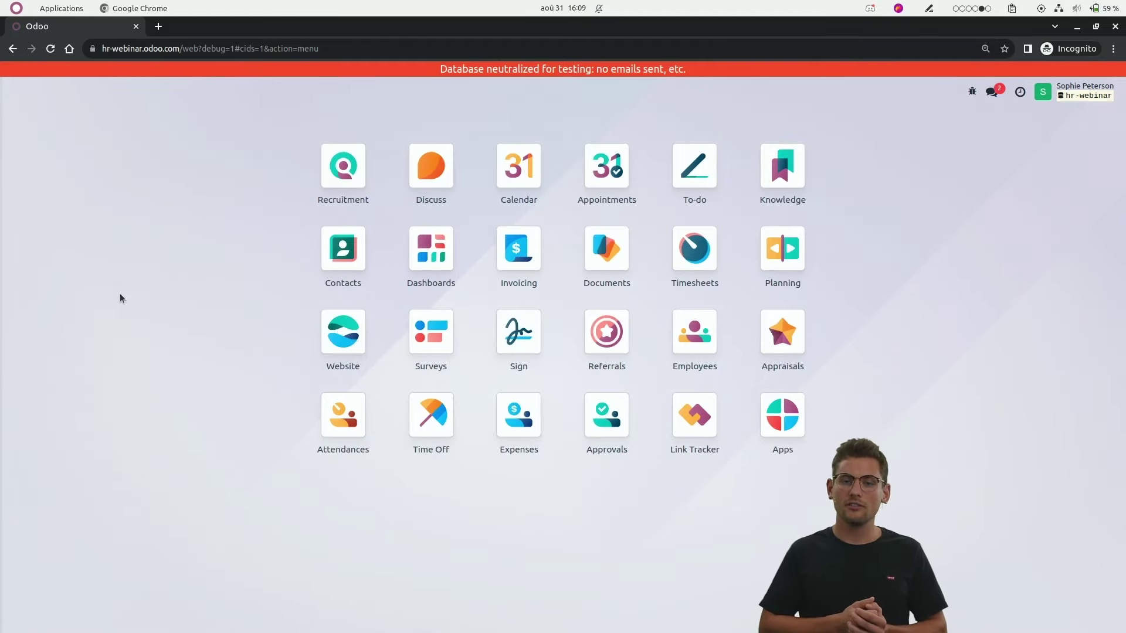
pyautogui.write('re')
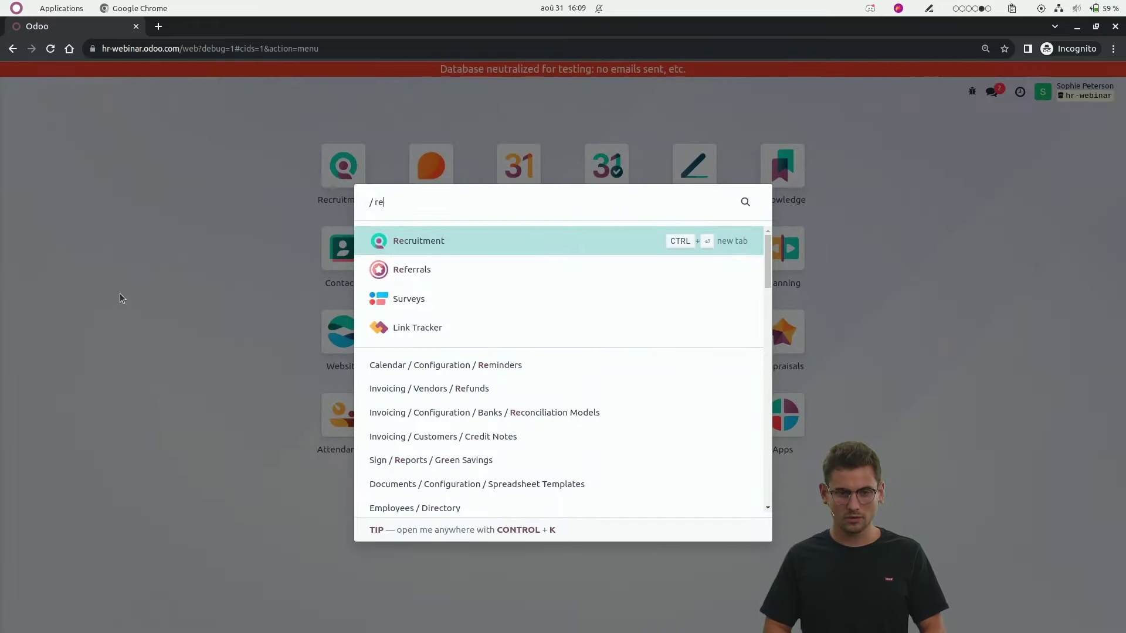
pyautogui.press('Return')
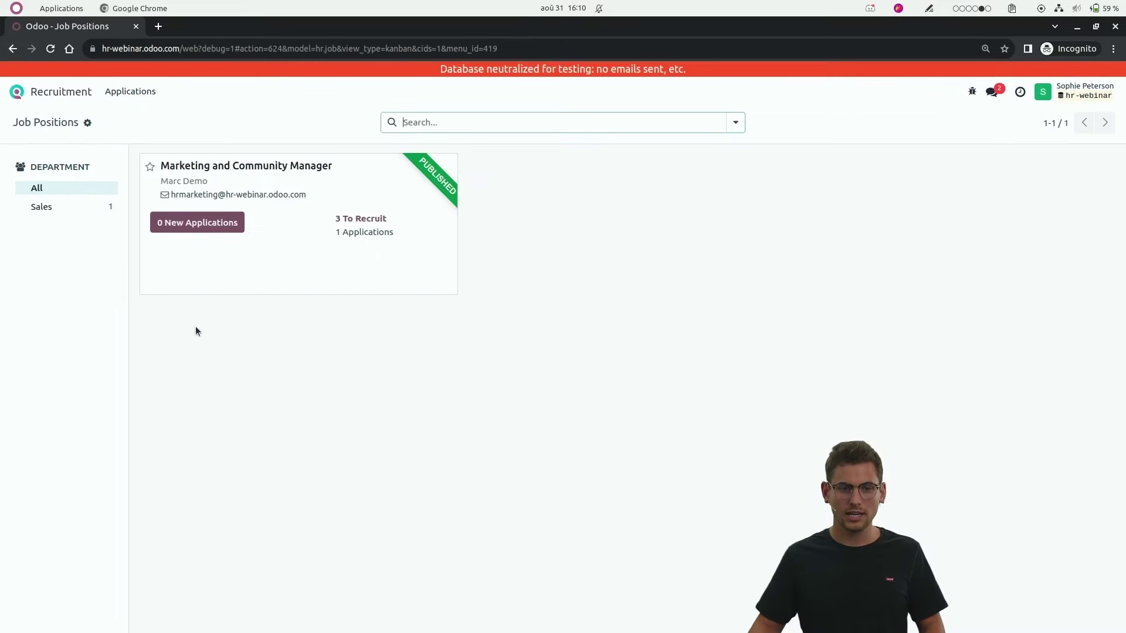
pyautogui.click(247, 275)
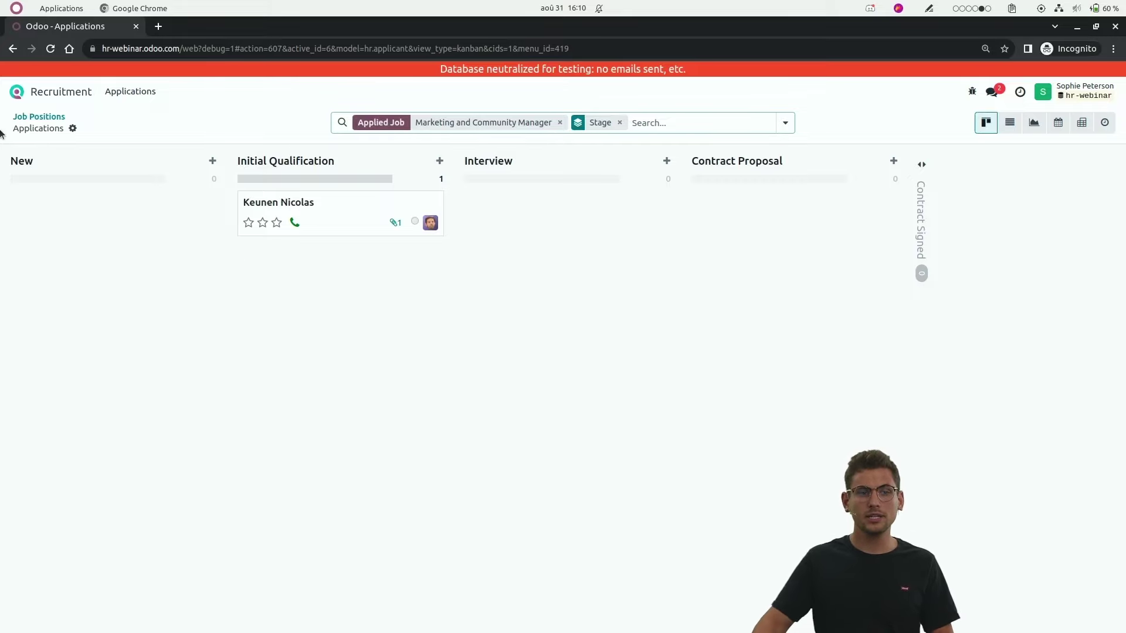
# - Open the Employees directory as the interviewer and view the first employee's public profile
pyautogui.click(18, 94)
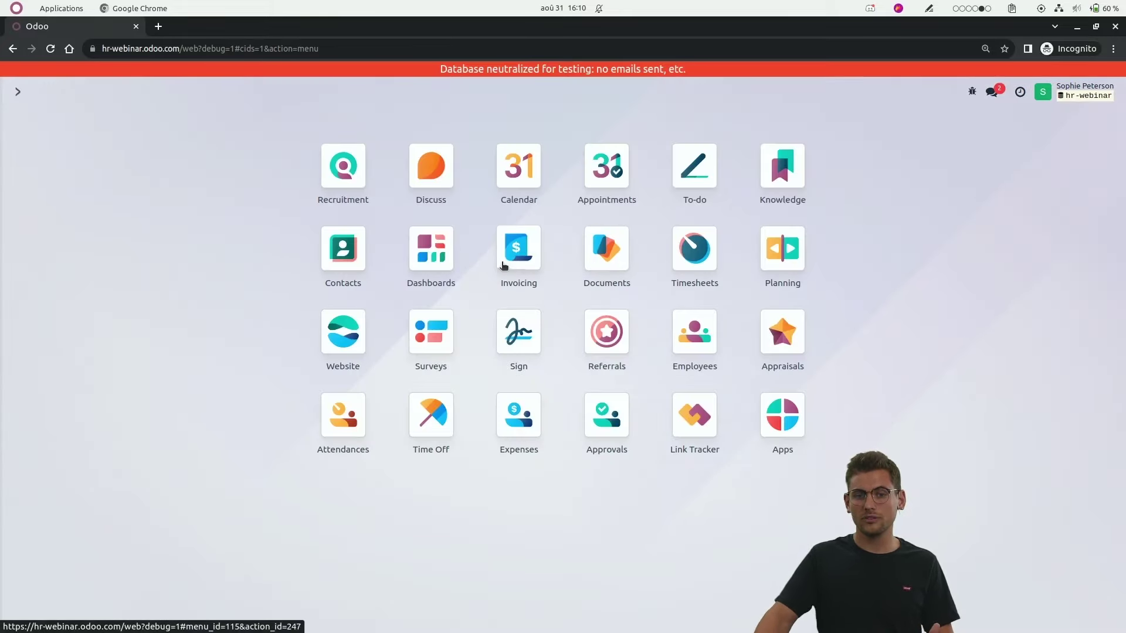
pyautogui.write('empl')
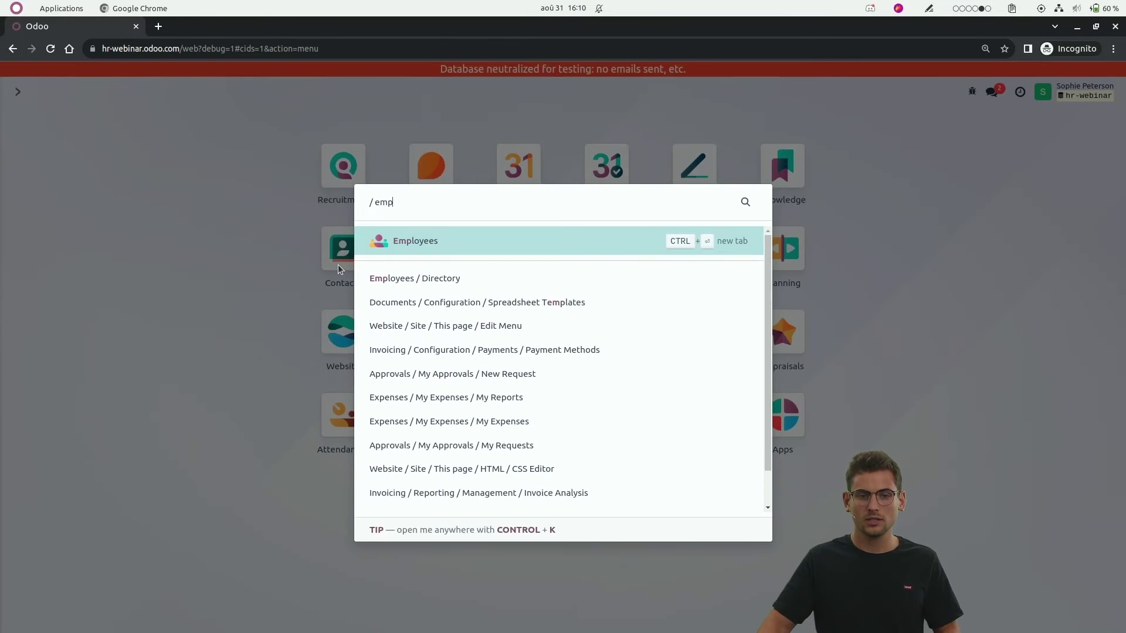
pyautogui.click(420, 250)
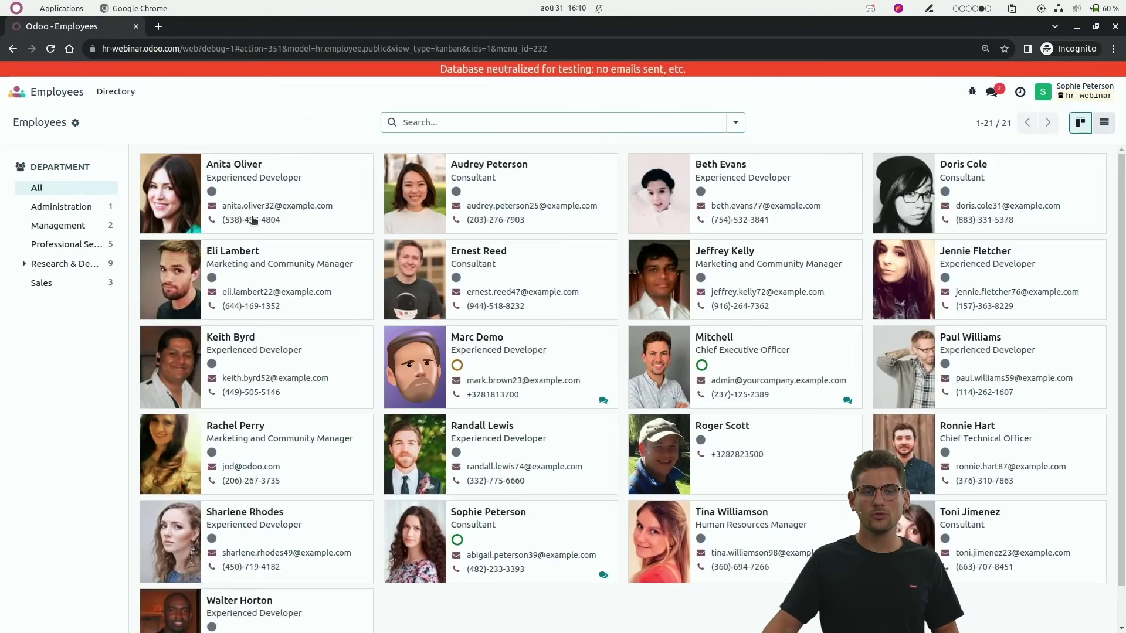
pyautogui.click(249, 217)
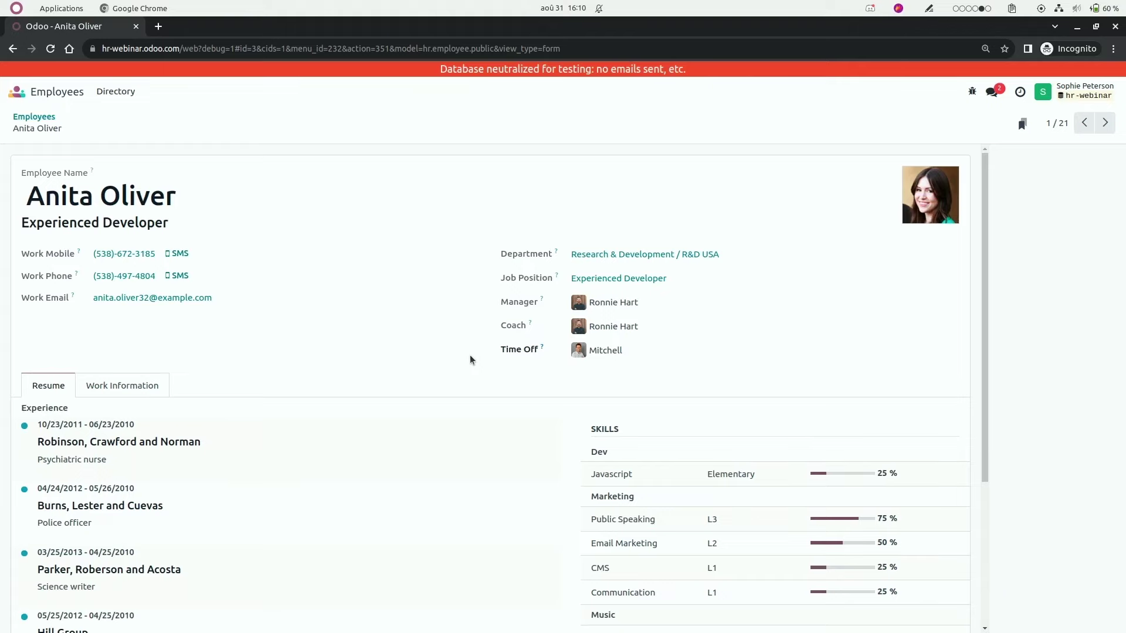
# - Switch back to the recruiter's session and advance the application through Interview and Contract Proposal to Contract Signed
pyautogui.hotkey('ctrl', 'alt', 'Left')
pyautogui.hotkey('ctrl', 'alt', 'Right')
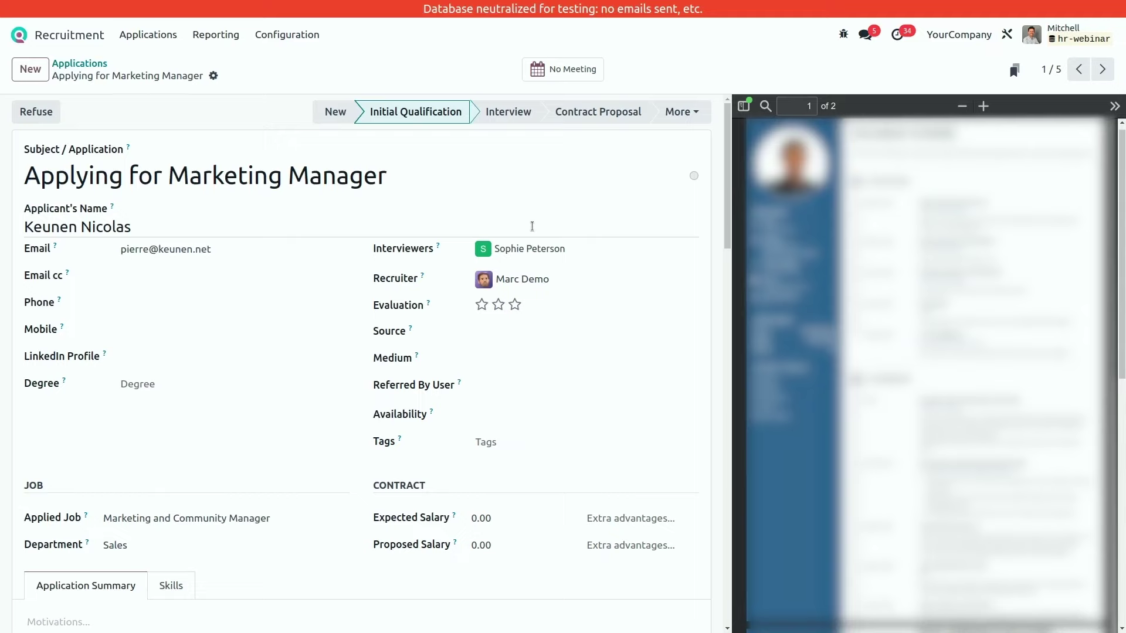
pyautogui.click(510, 122)
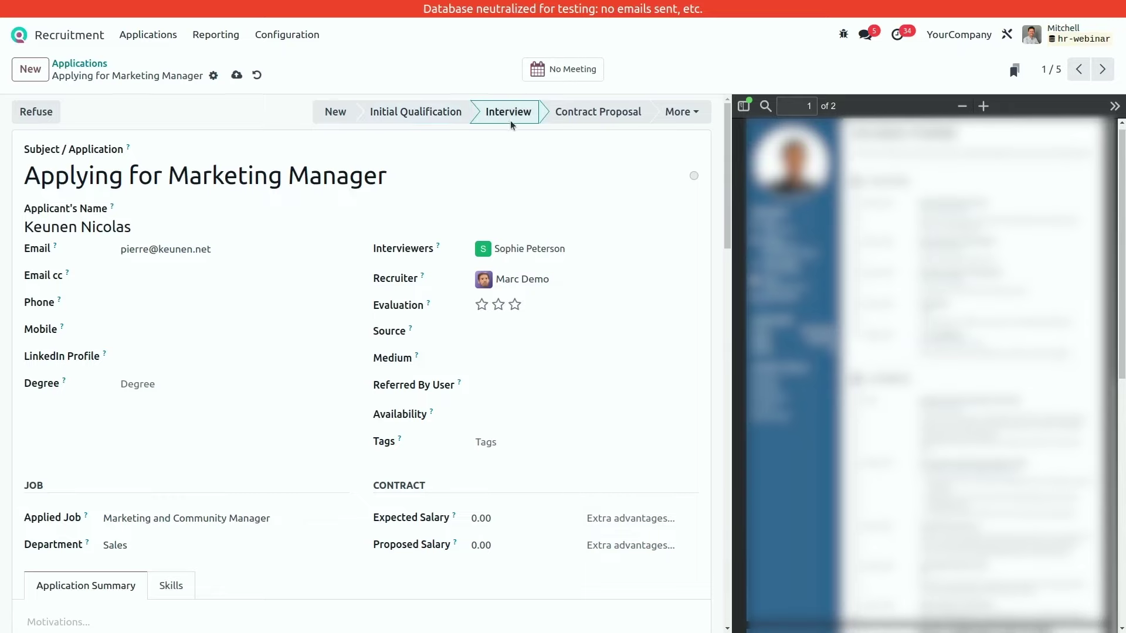
pyautogui.click(597, 113)
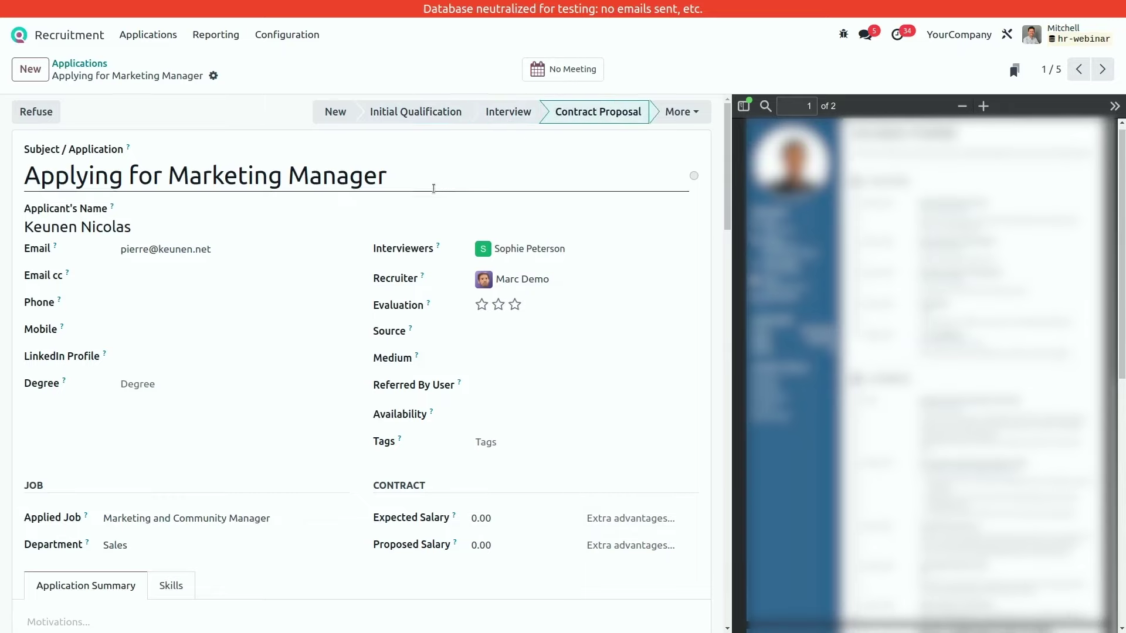
pyautogui.click(680, 111)
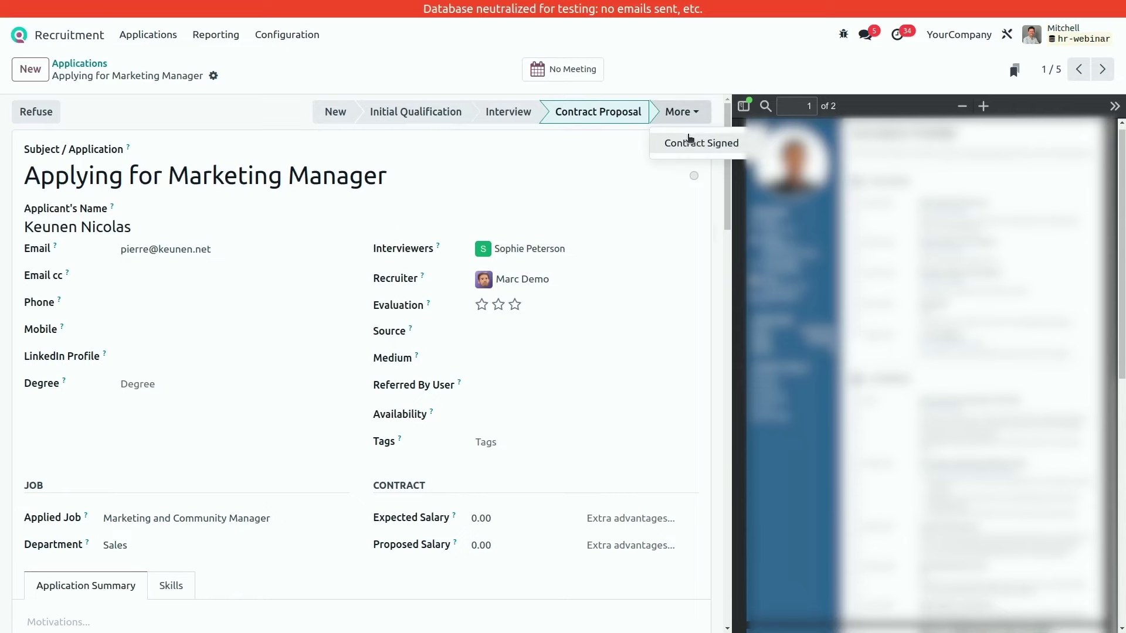
pyautogui.click(701, 143)
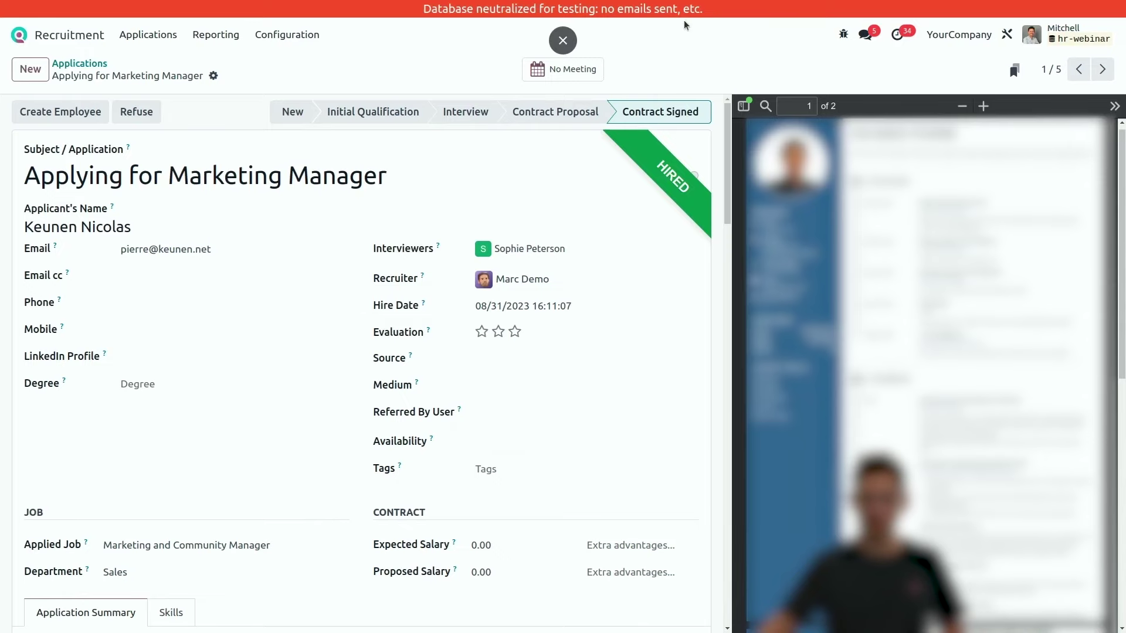
# - Turn off debug mode on the hired applicant's page and create an employee from the application
pyautogui.click(563, 40)
pyautogui.scroll(-10, 622, 229)
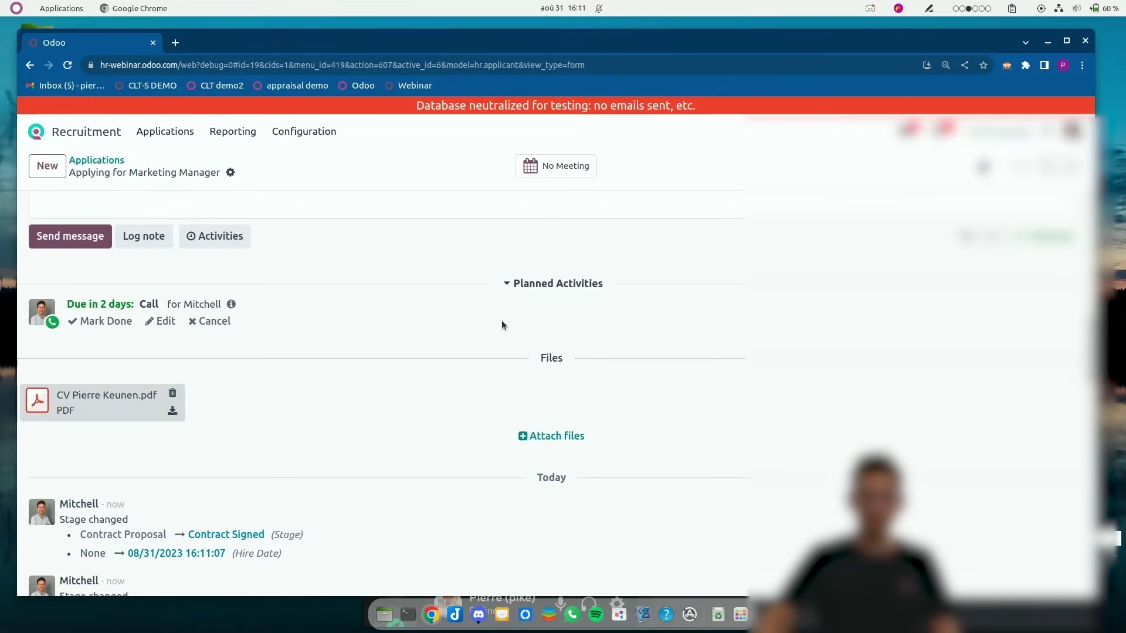
pyautogui.press('F11')
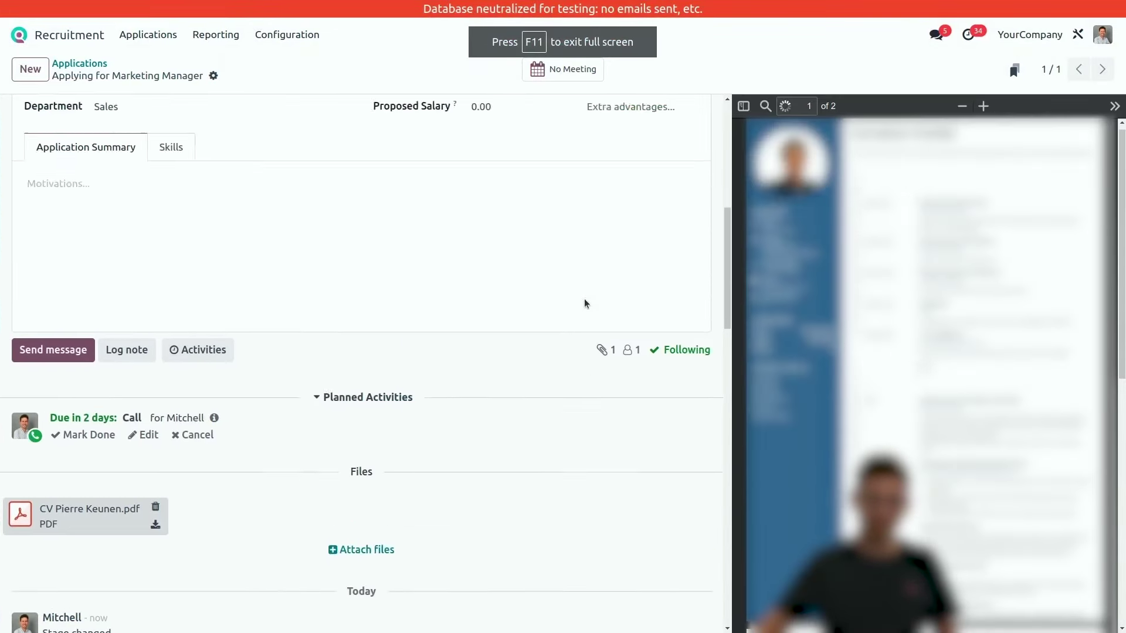
pyautogui.scroll(8, 584, 304)
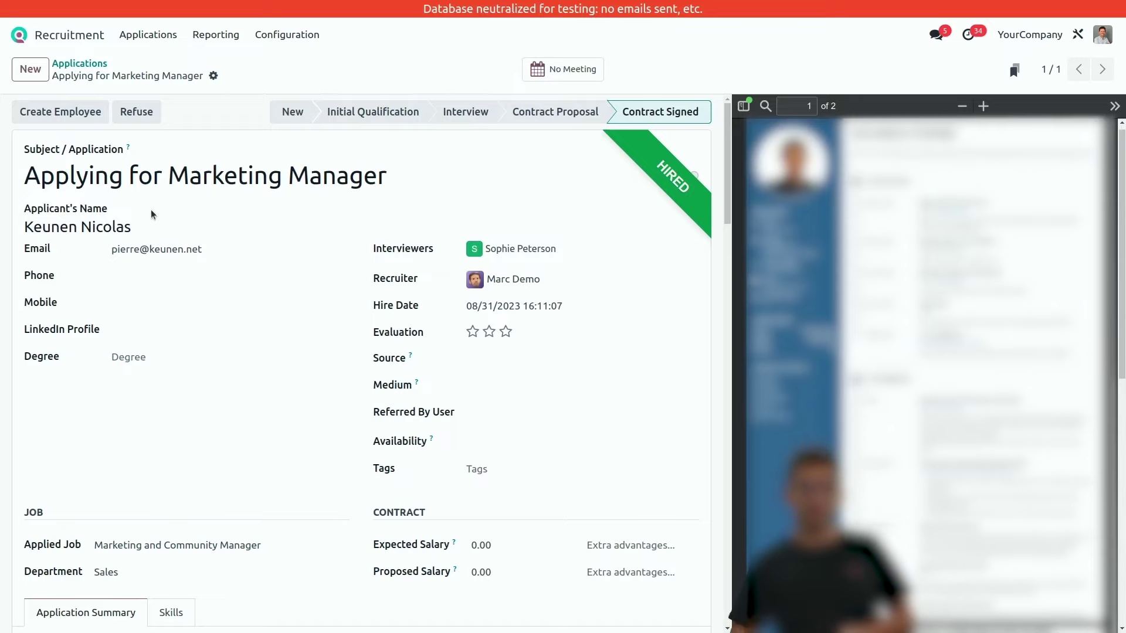
pyautogui.click(35, 109)
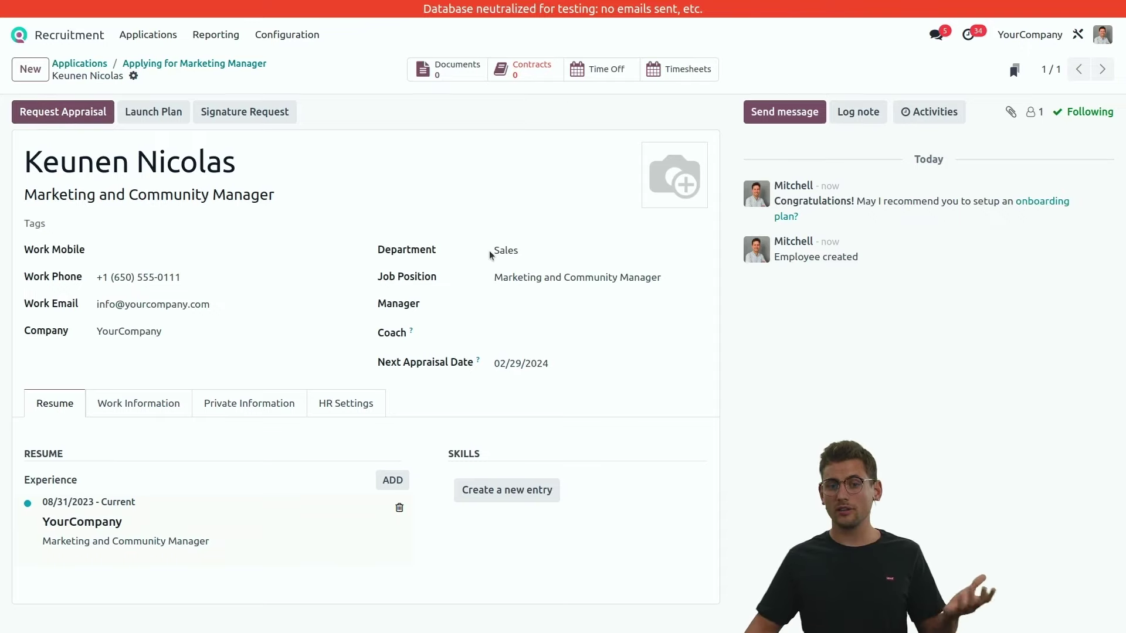
# - Set the application's interviewer as the new employee's manager
pyautogui.click(521, 307)
pyautogui.write('sop')
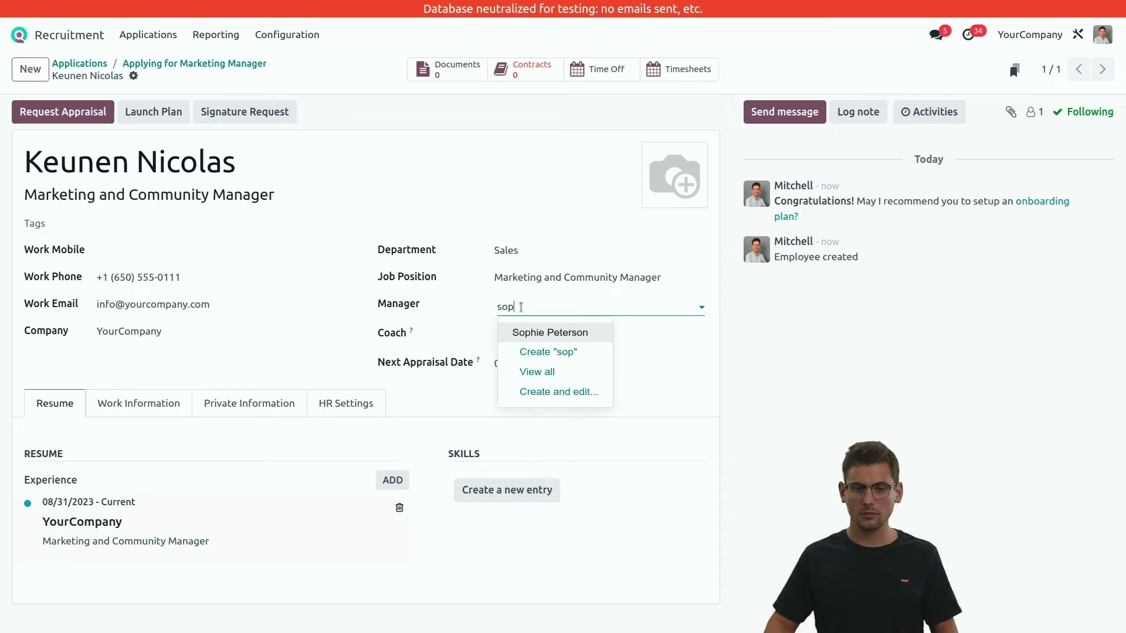
pyautogui.click(534, 330)
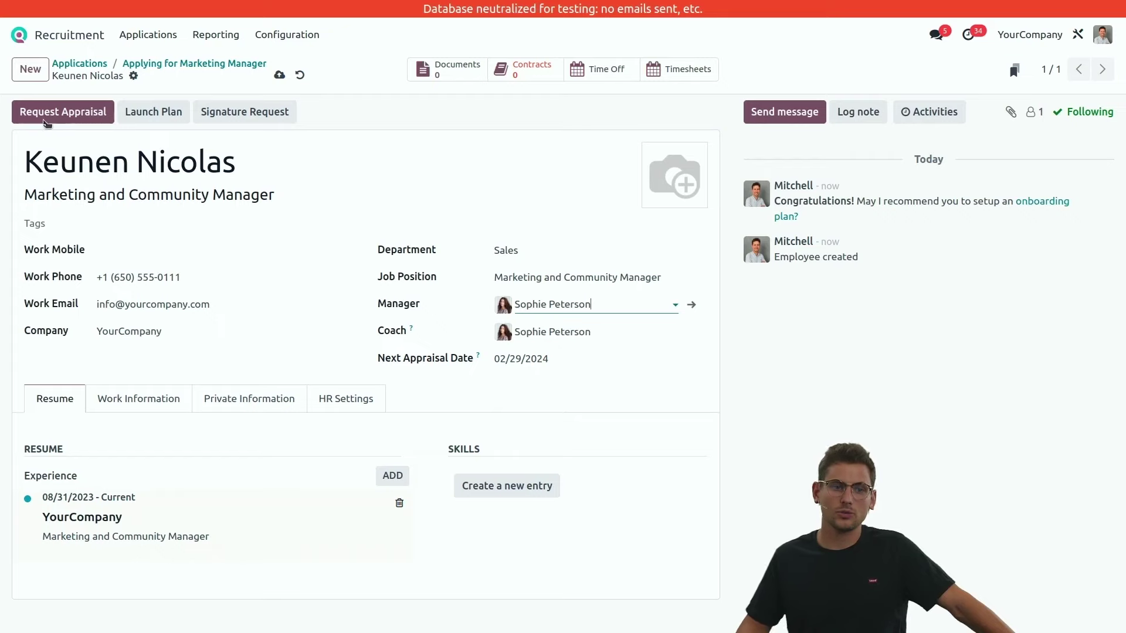
# - Create a user account for the new employee, keeping the prefilled name, e-mail address, company and phone
pyautogui.click(133, 76)
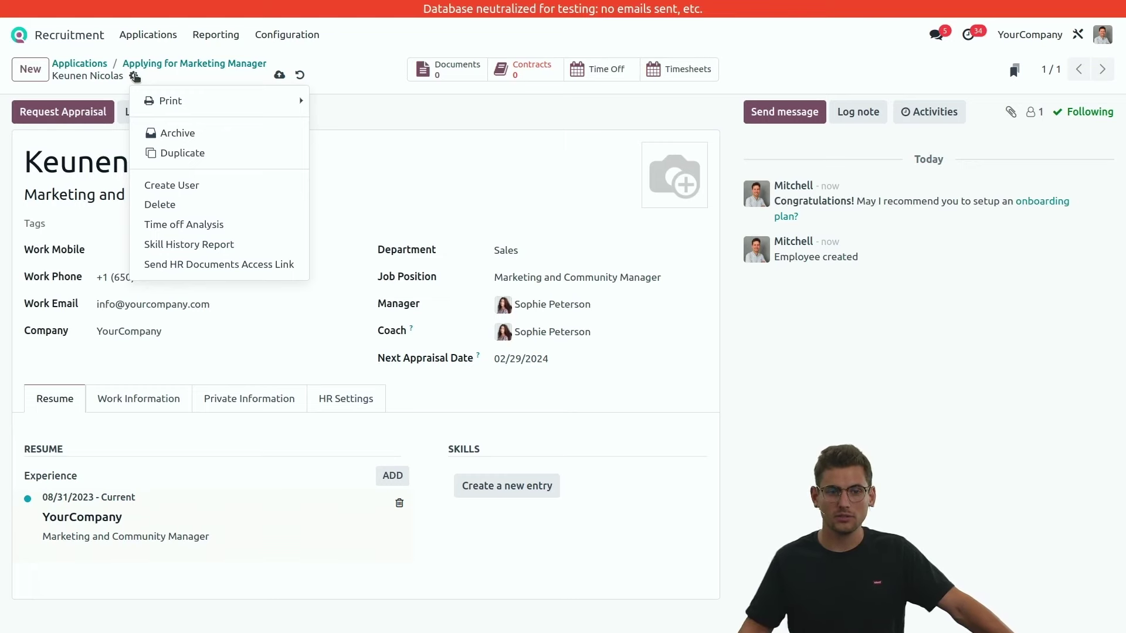
pyautogui.click(178, 186)
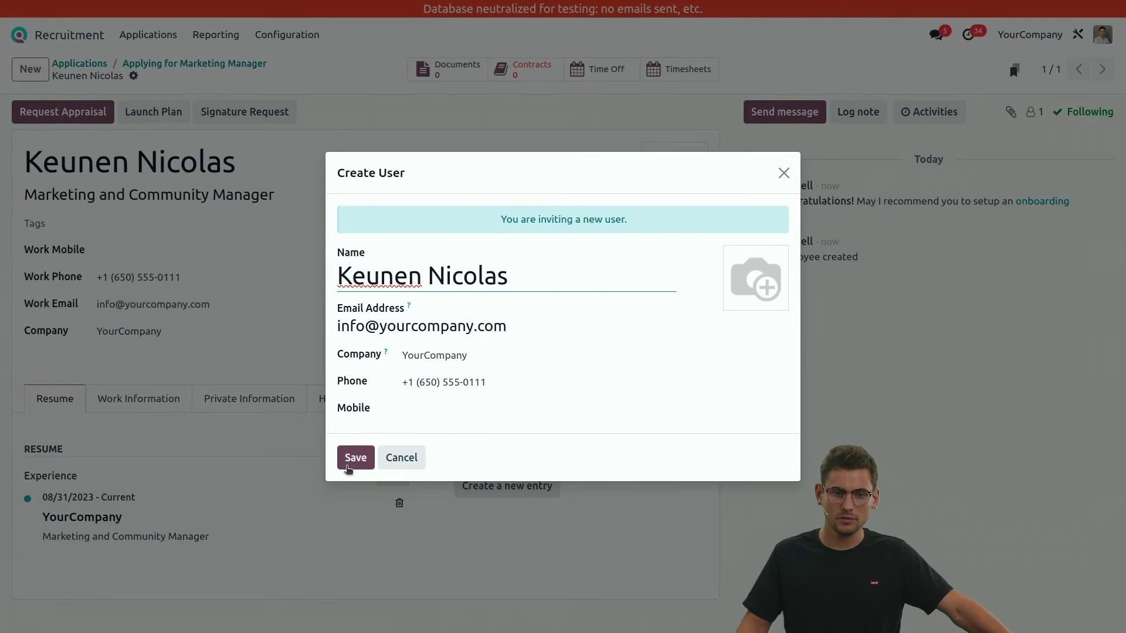
pyautogui.click(350, 459)
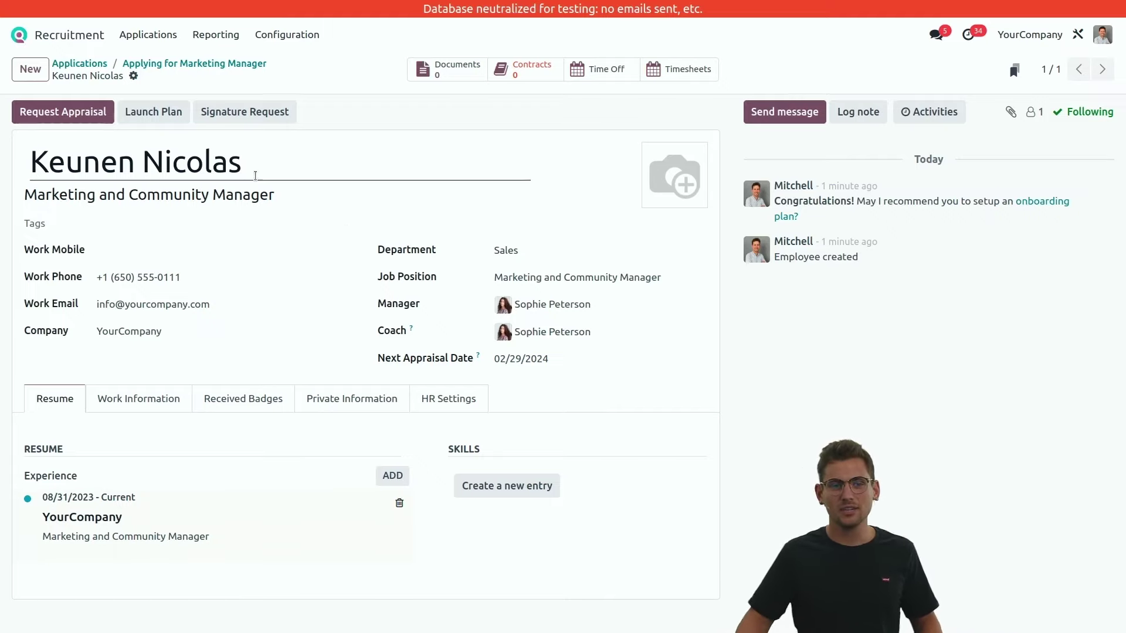
# - Launch the Onboarding plan for the new employee with a due date of 09/10/2023
pyautogui.click(155, 109)
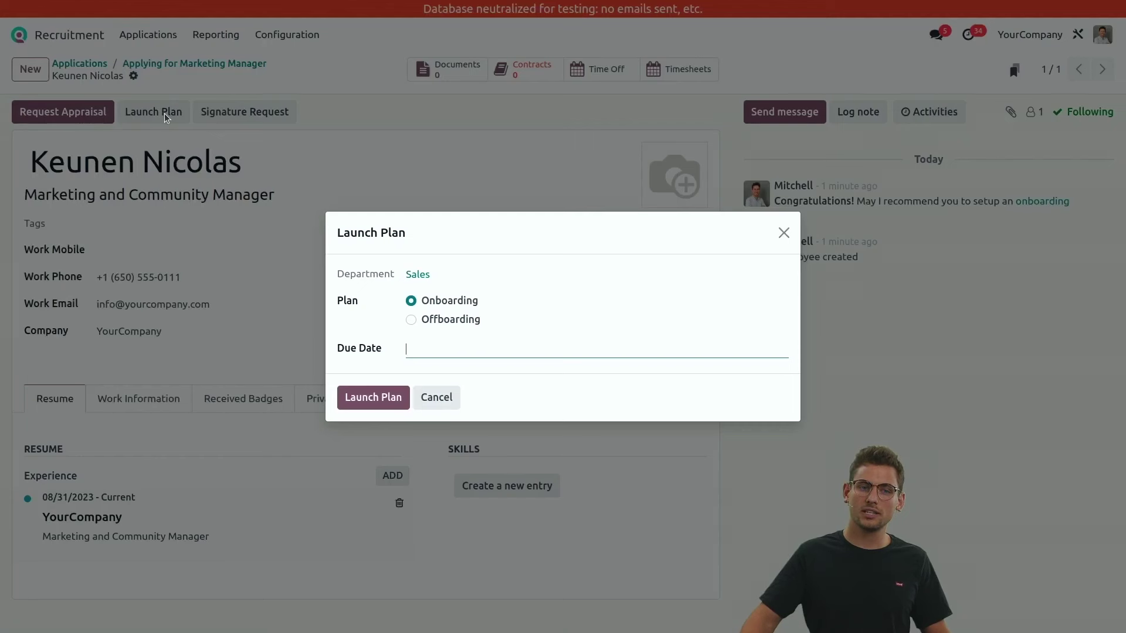
pyautogui.click(440, 351)
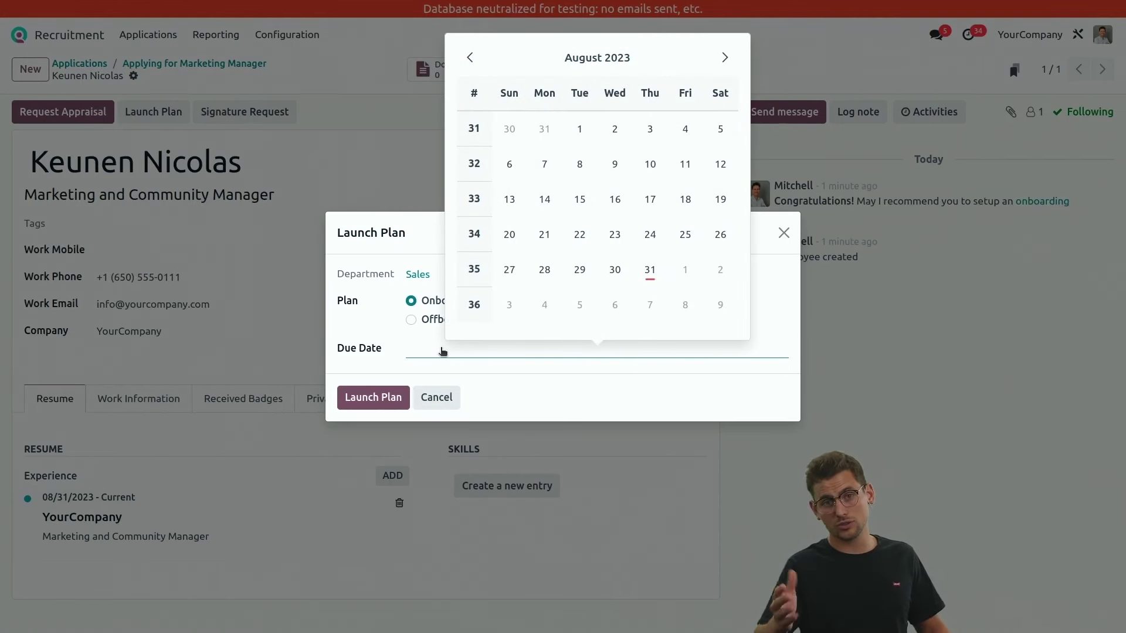
pyautogui.click(725, 57)
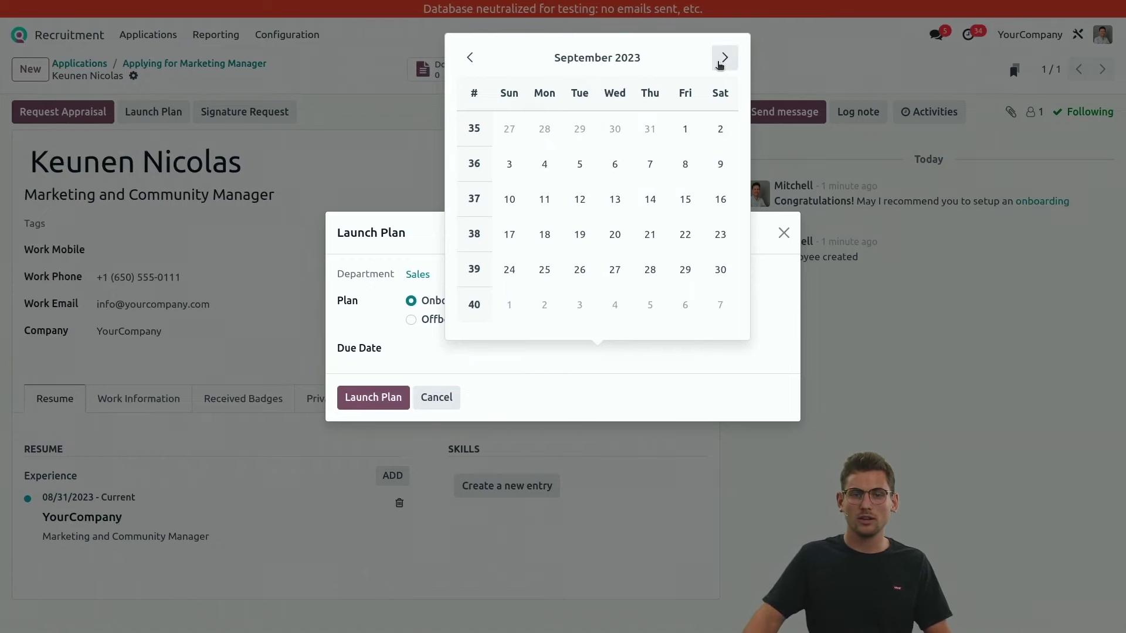
pyautogui.click(509, 198)
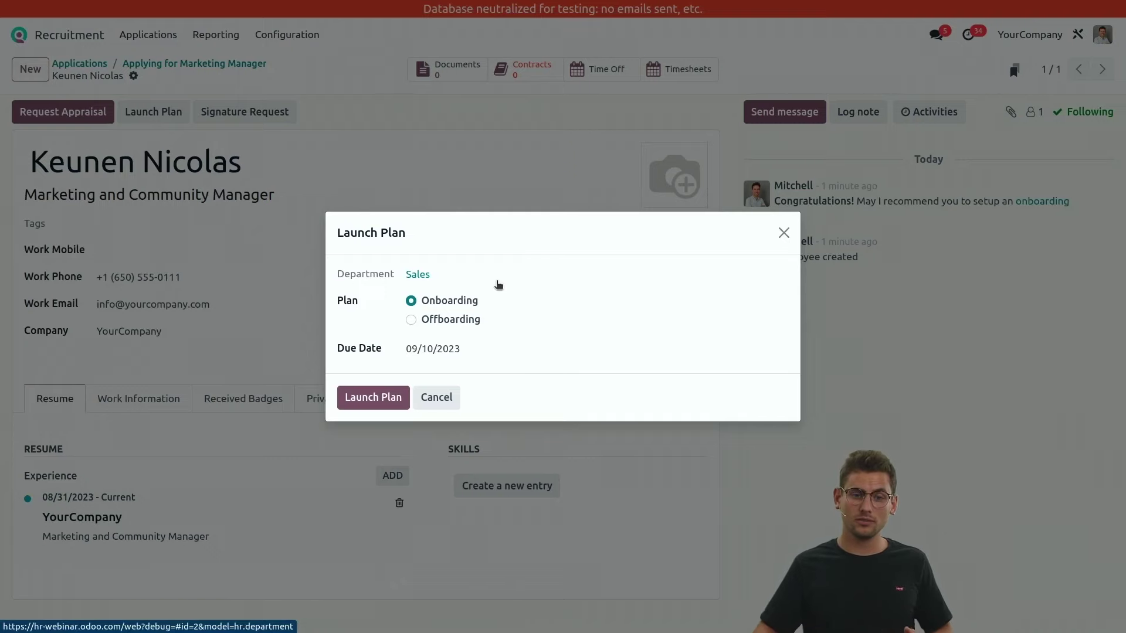
pyautogui.click(347, 396)
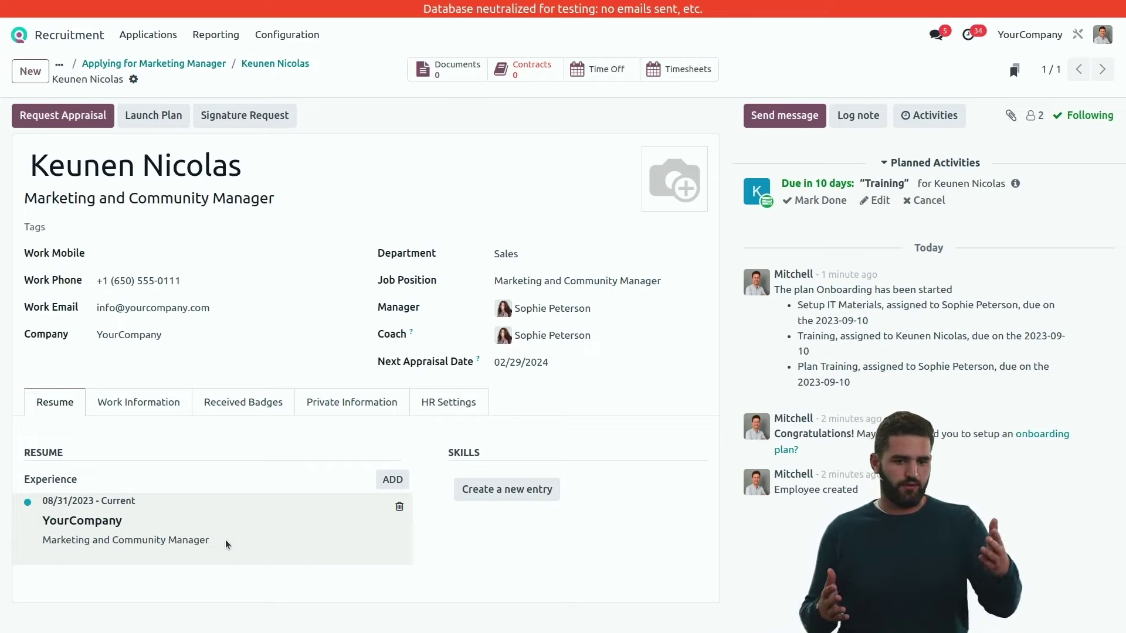
# - Add a resume line titled "CEO of UCL" with the type Experience
pyautogui.click(393, 479)
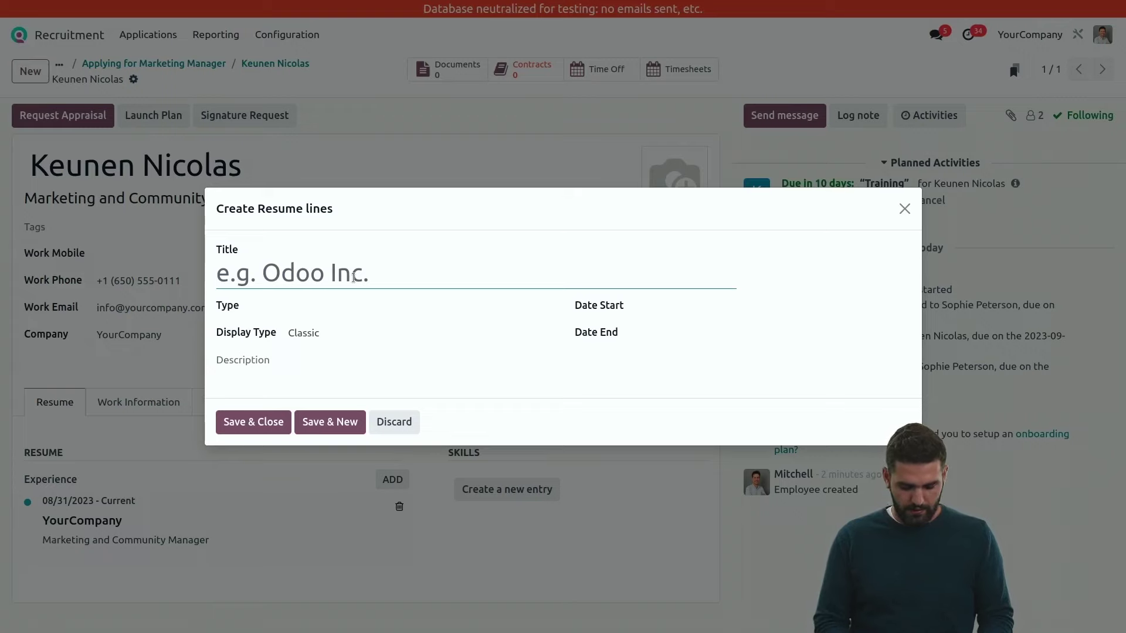
pyautogui.write('CEO ')
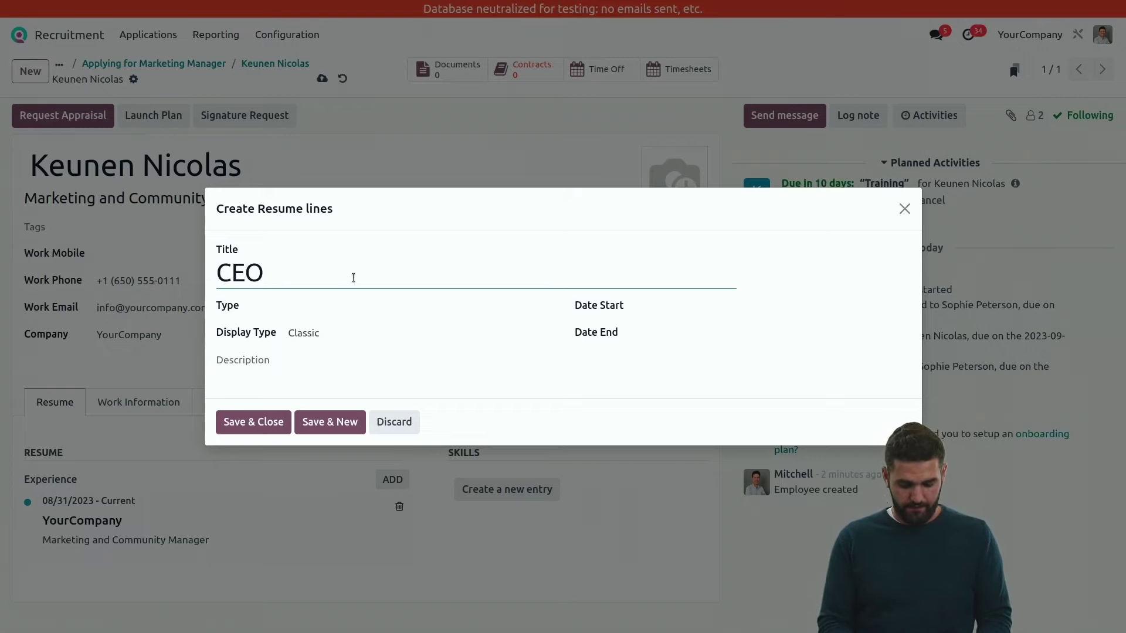
pyautogui.write('of UCL')
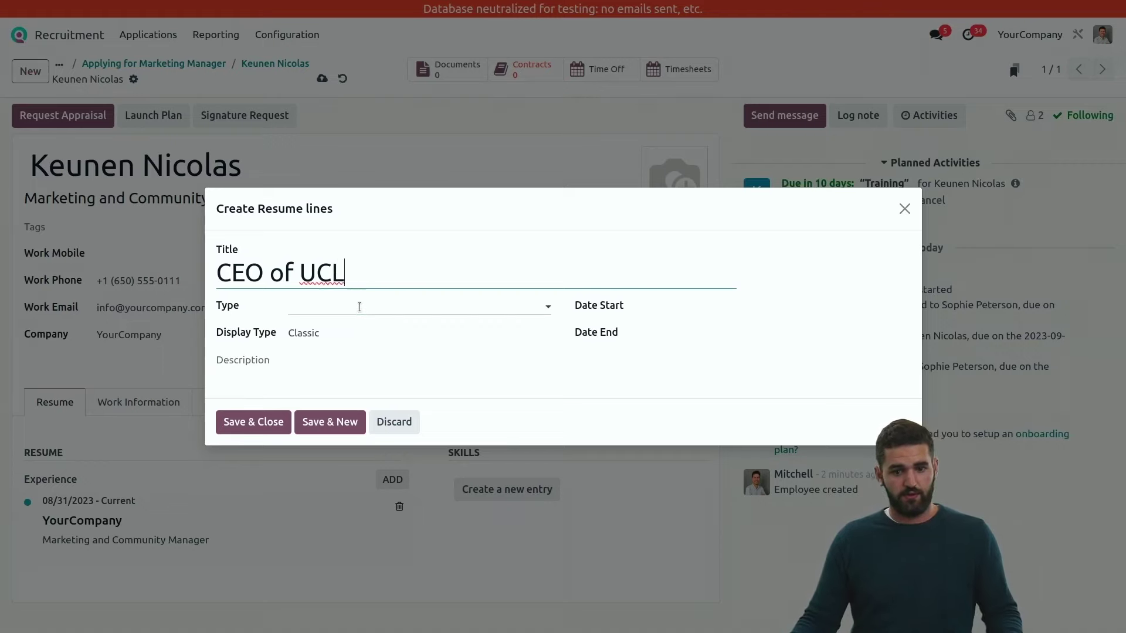
pyautogui.click(360, 305)
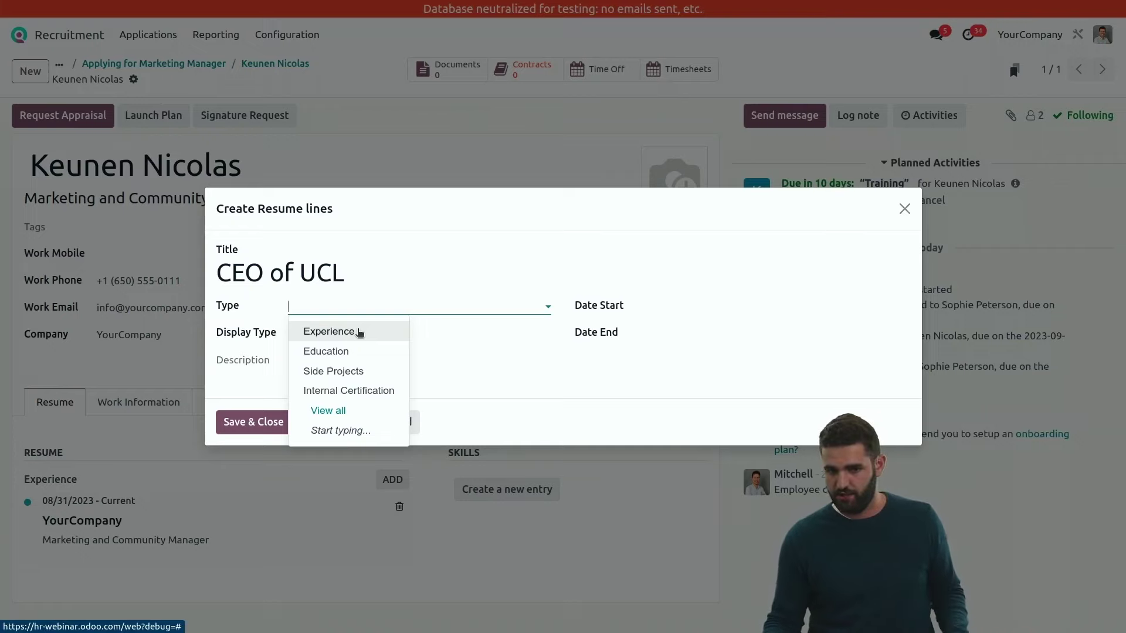
pyautogui.click(360, 332)
# - Set the start date of the resume line to 04/01/2023
pyautogui.click(726, 311)
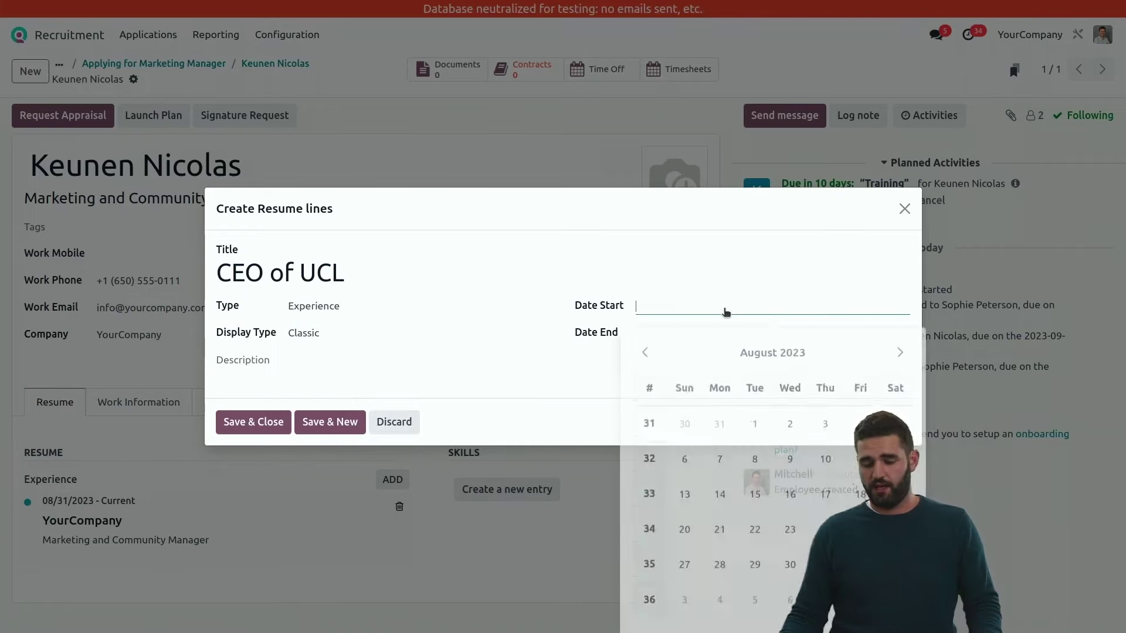
pyautogui.click(643, 347)
pyautogui.click(643, 347)
pyautogui.click(643, 347)
pyautogui.click(643, 347)
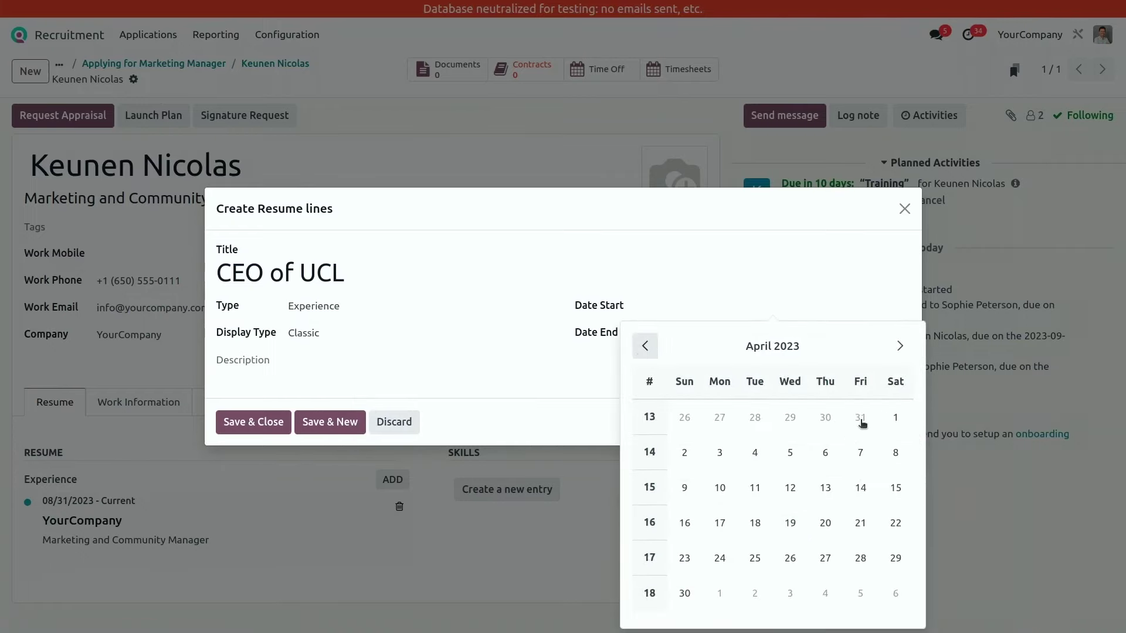
pyautogui.click(895, 417)
# - Set the end date of the resume line to 07/01/2023, and save and close it
pyautogui.click(684, 334)
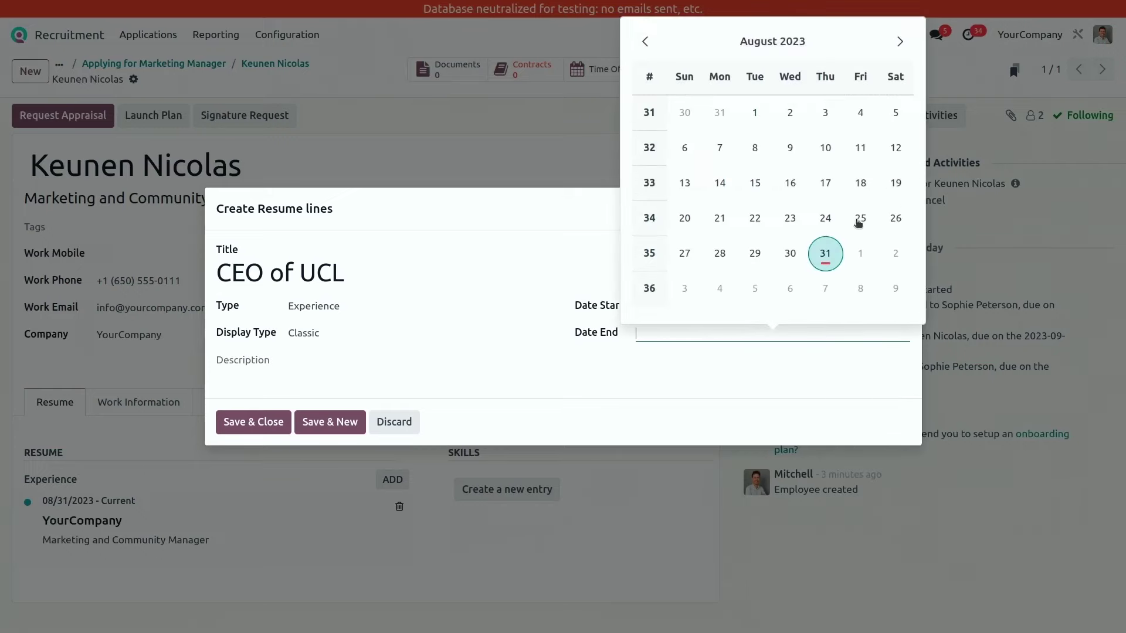
pyautogui.click(899, 41)
pyautogui.click(900, 41)
pyautogui.click(900, 42)
pyautogui.click(645, 42)
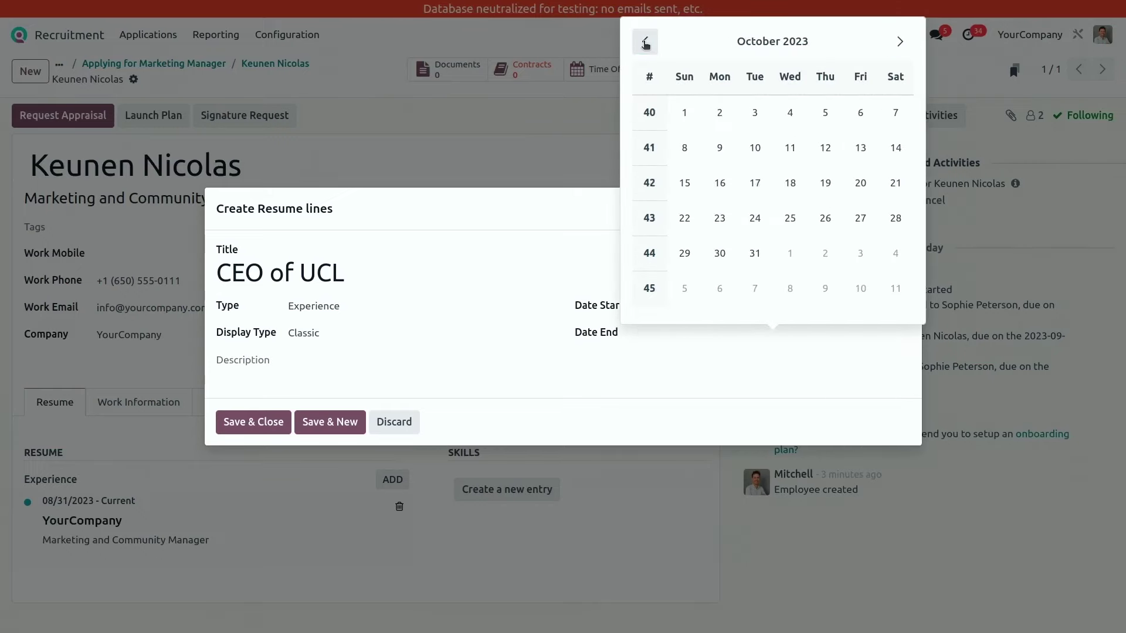
pyautogui.click(645, 42)
pyautogui.click(645, 43)
pyautogui.click(645, 42)
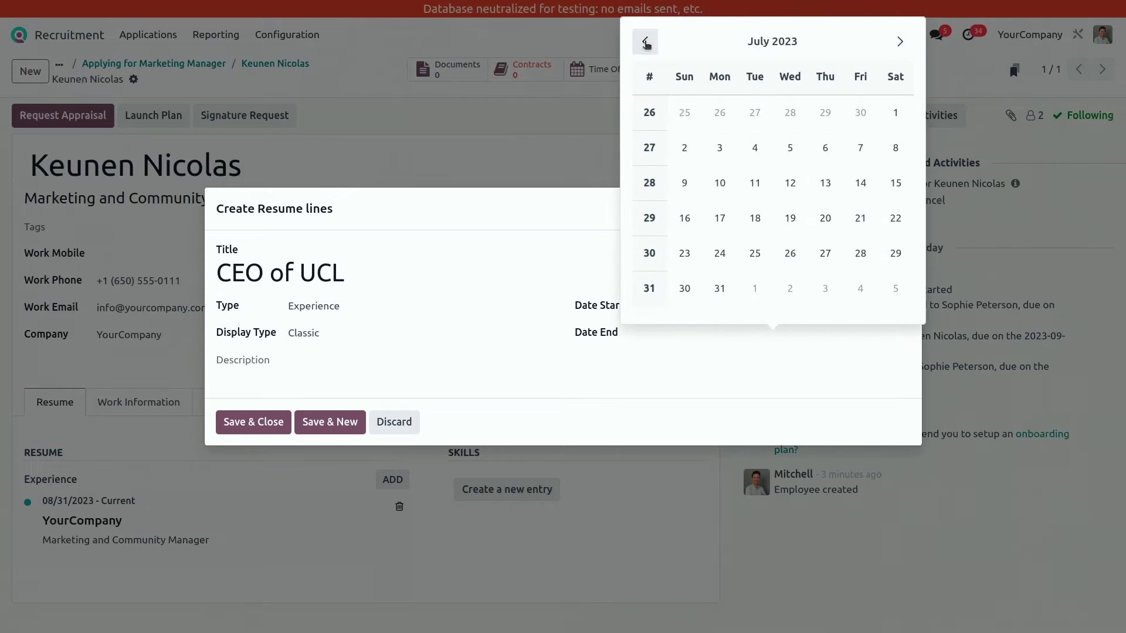
pyautogui.click(895, 112)
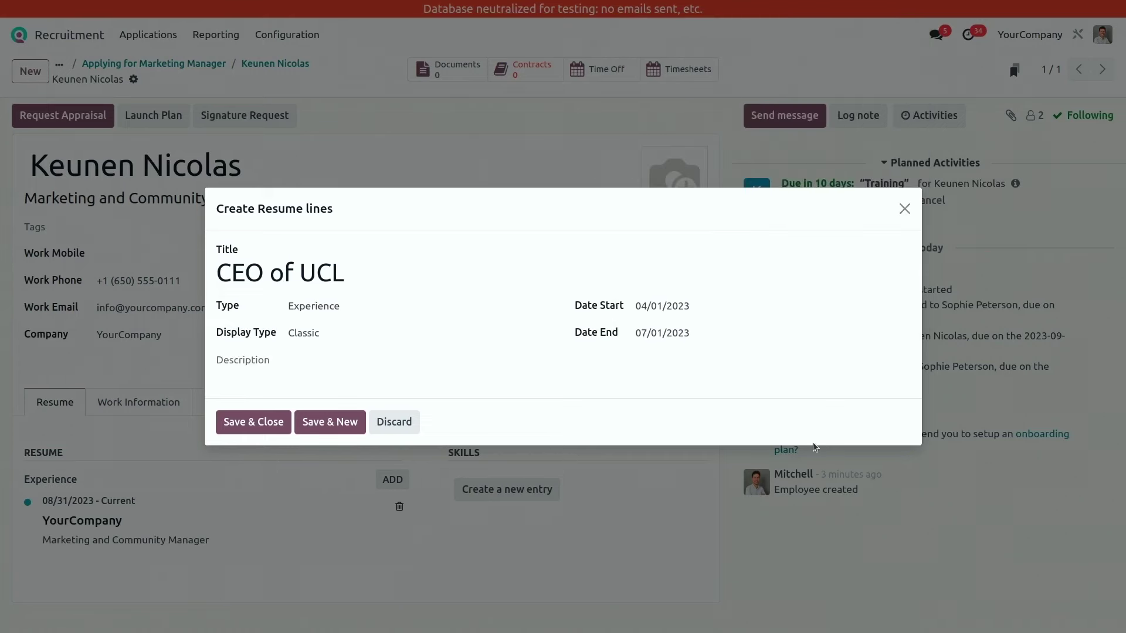
pyautogui.click(255, 420)
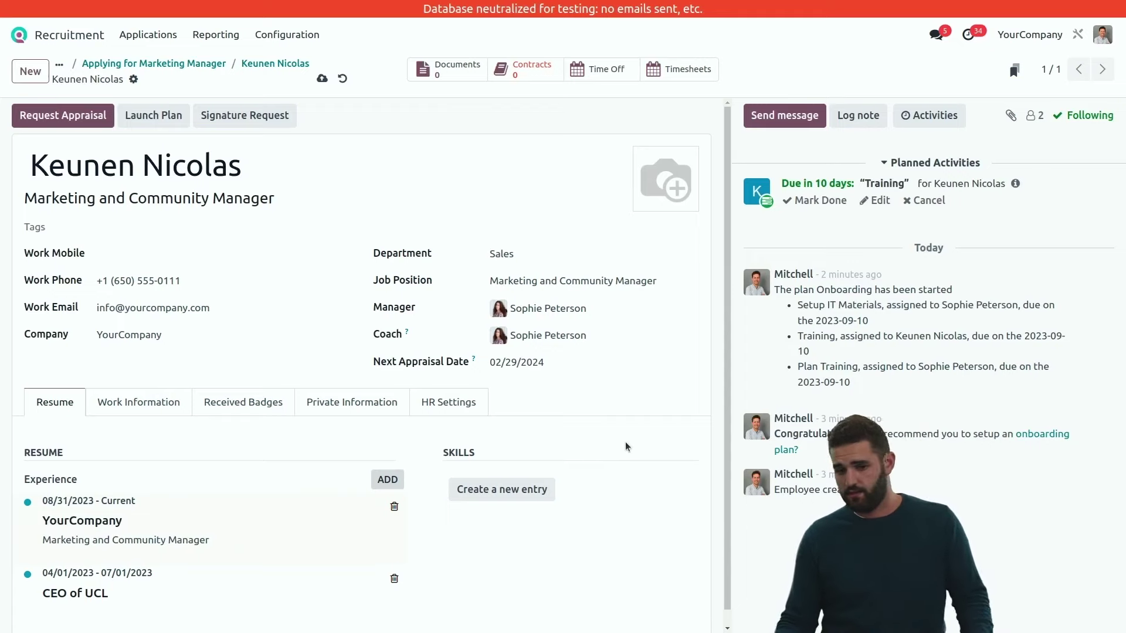
# - Create a Languages skill for English at level C1 (85%) and save it, continuing with a new skill
pyautogui.click(504, 490)
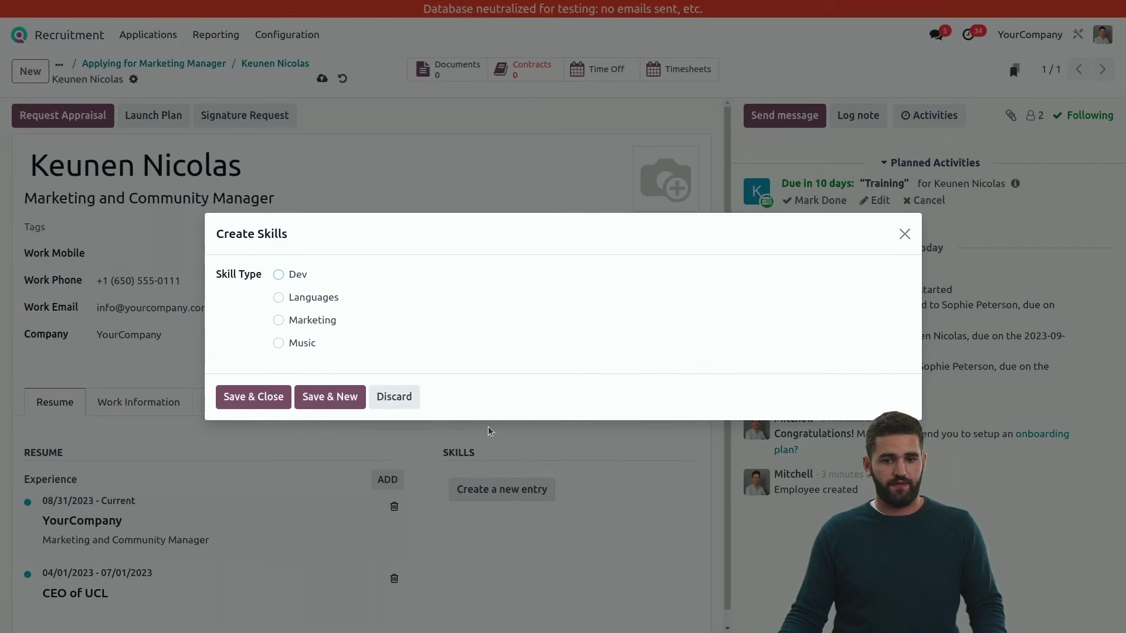
pyautogui.click(313, 300)
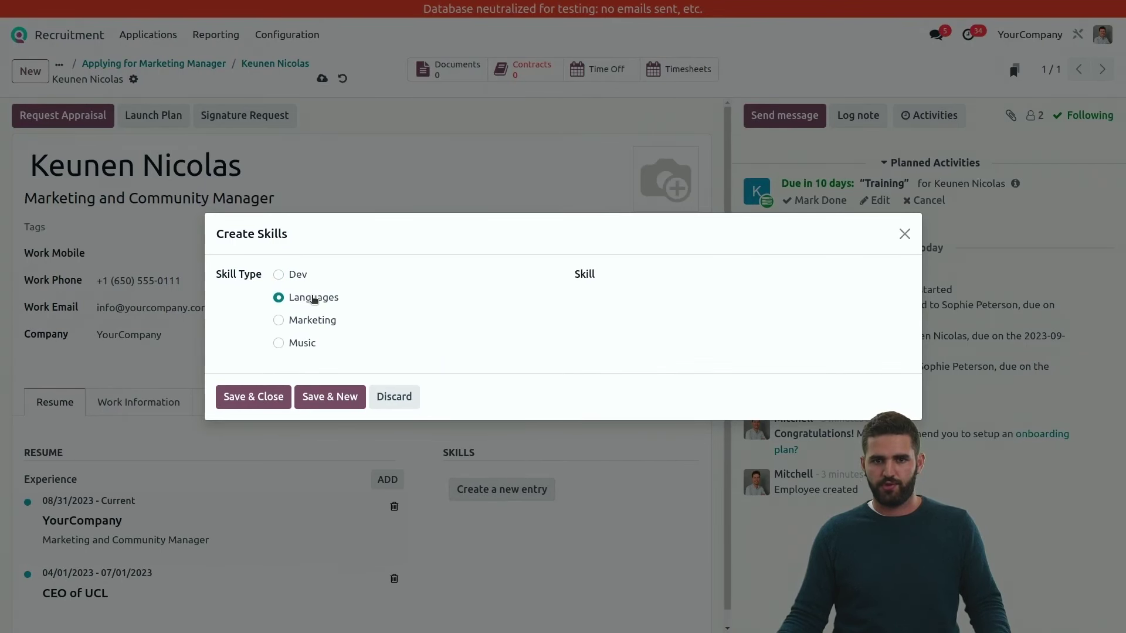
pyautogui.click(668, 274)
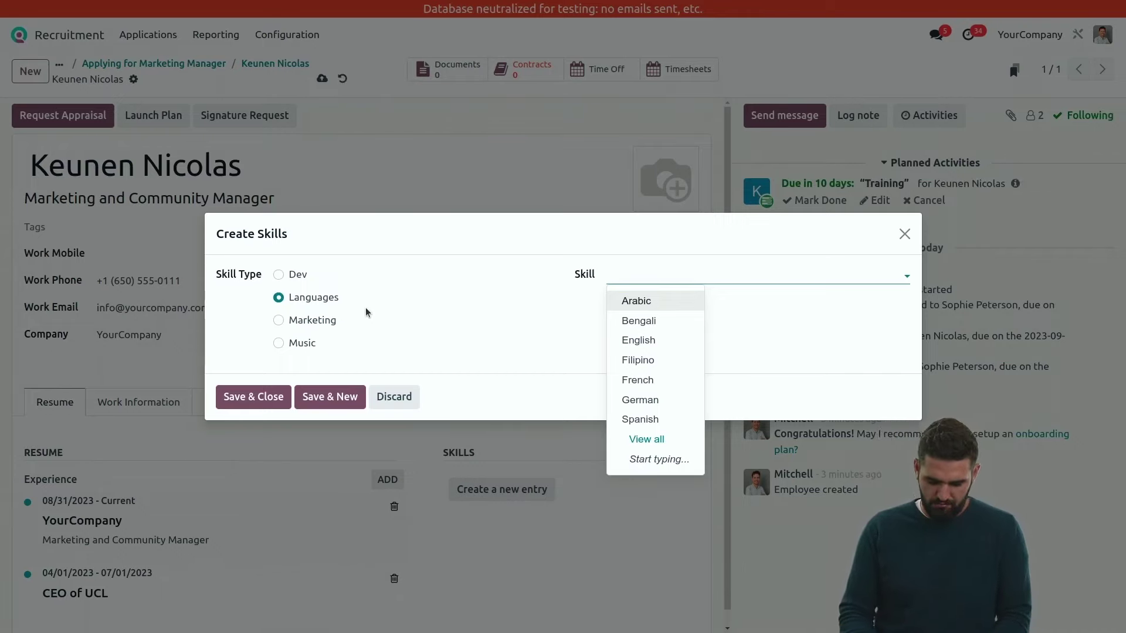
pyautogui.write('english')
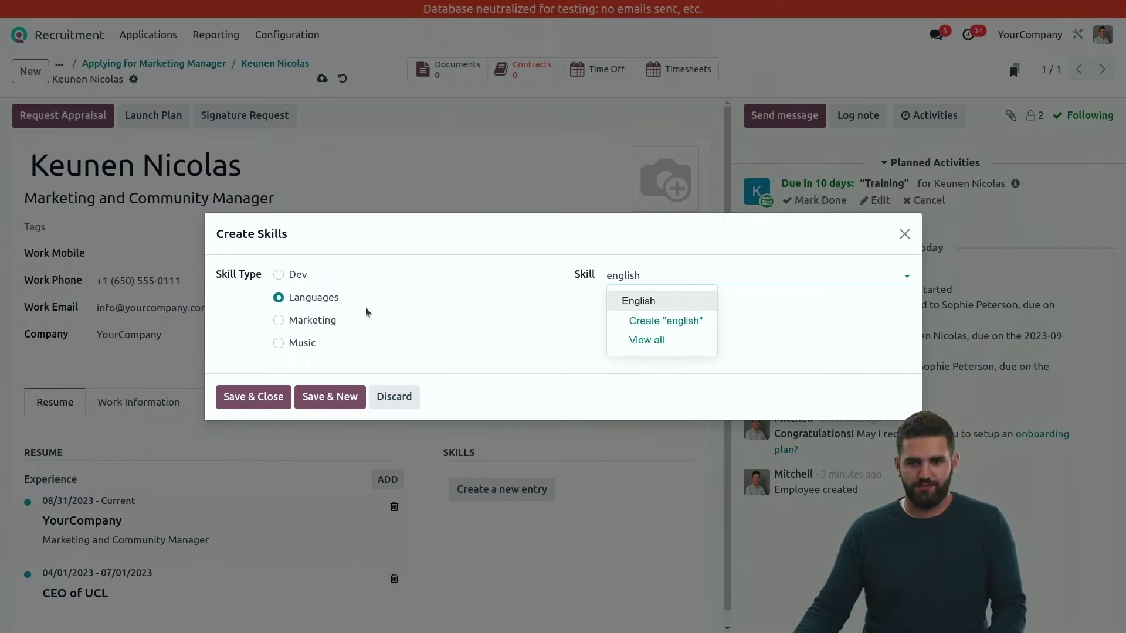
pyautogui.press('Return')
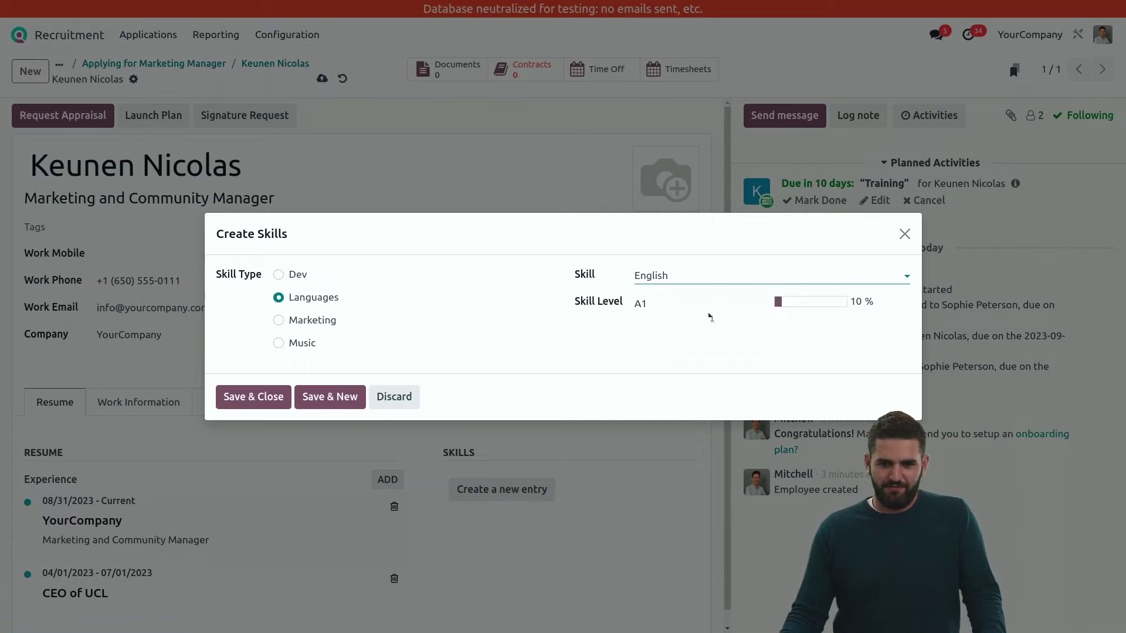
pyautogui.click(656, 301)
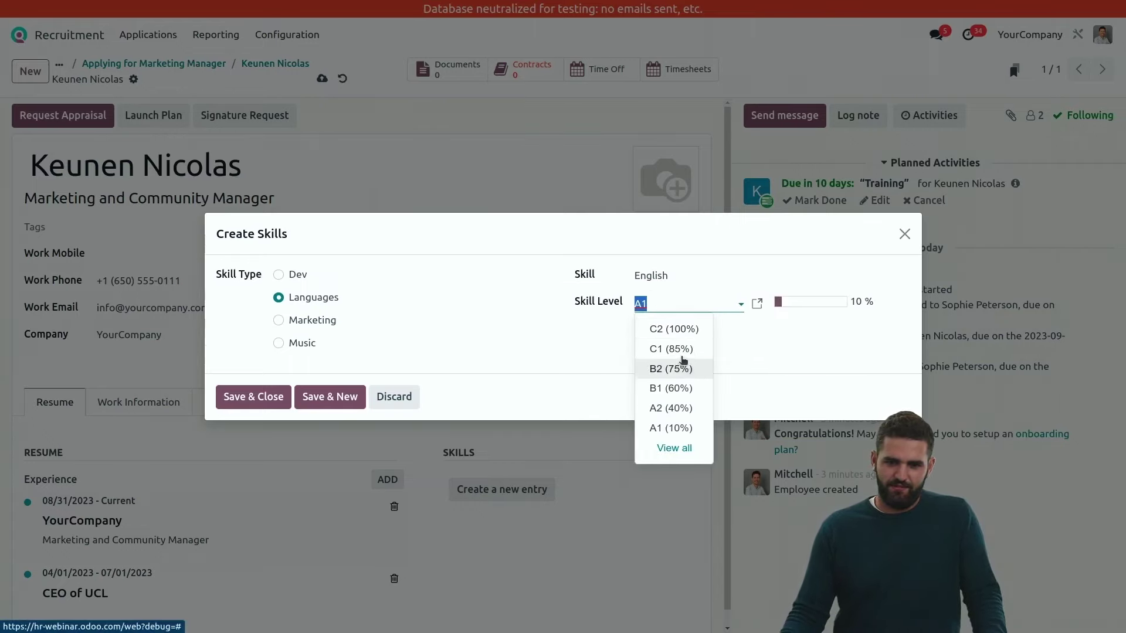
pyautogui.click(681, 353)
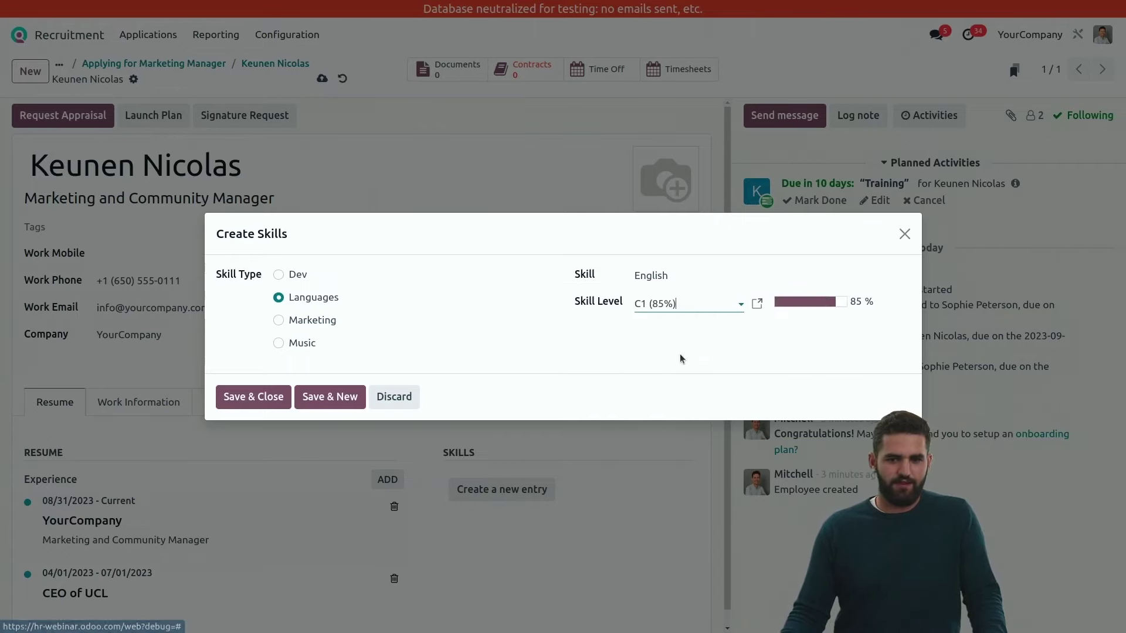
pyautogui.click(322, 395)
# - Add Spanish as a Languages skill at level C1 (85%) and save it, continuing with a new skill
pyautogui.click(311, 299)
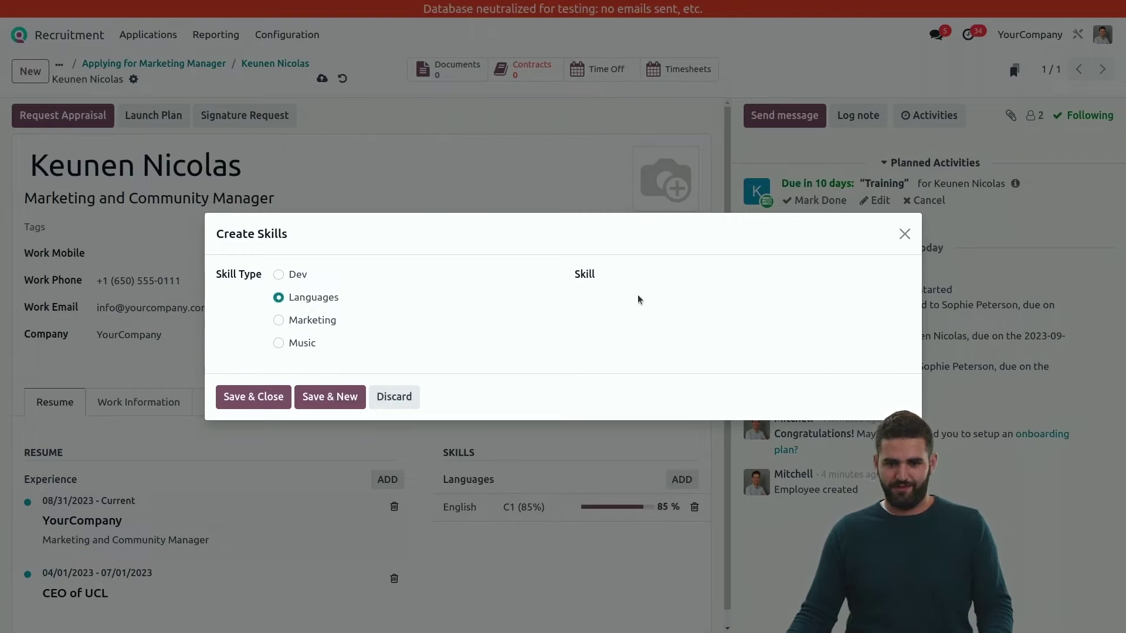
pyautogui.click(665, 277)
pyautogui.write('spa')
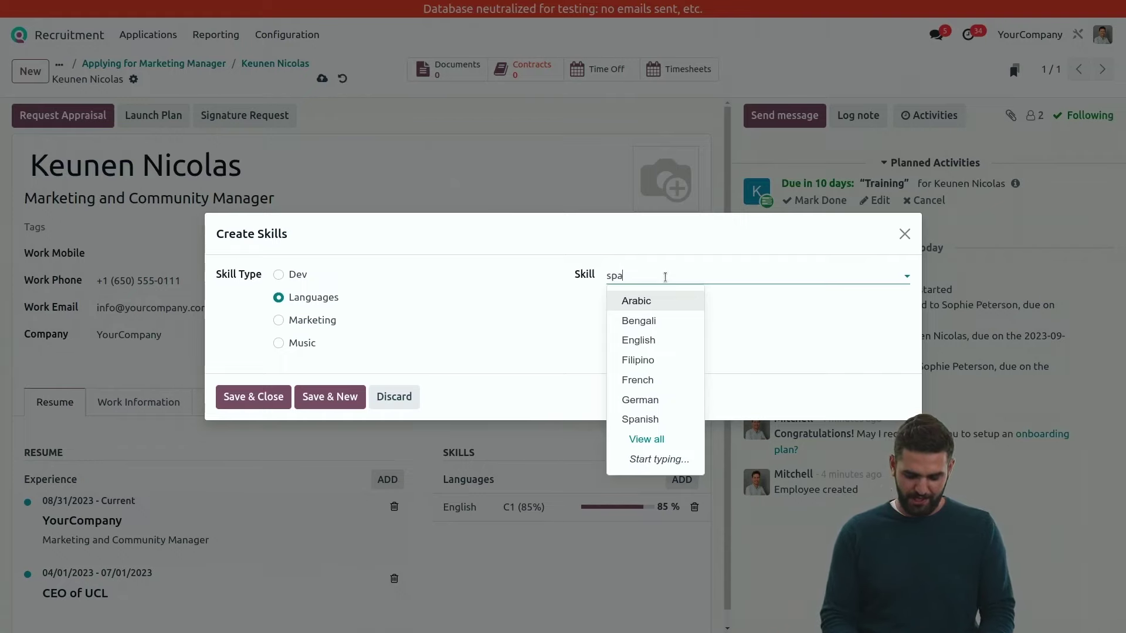
pyautogui.write('ni')
pyautogui.click(668, 301)
pyautogui.click(694, 309)
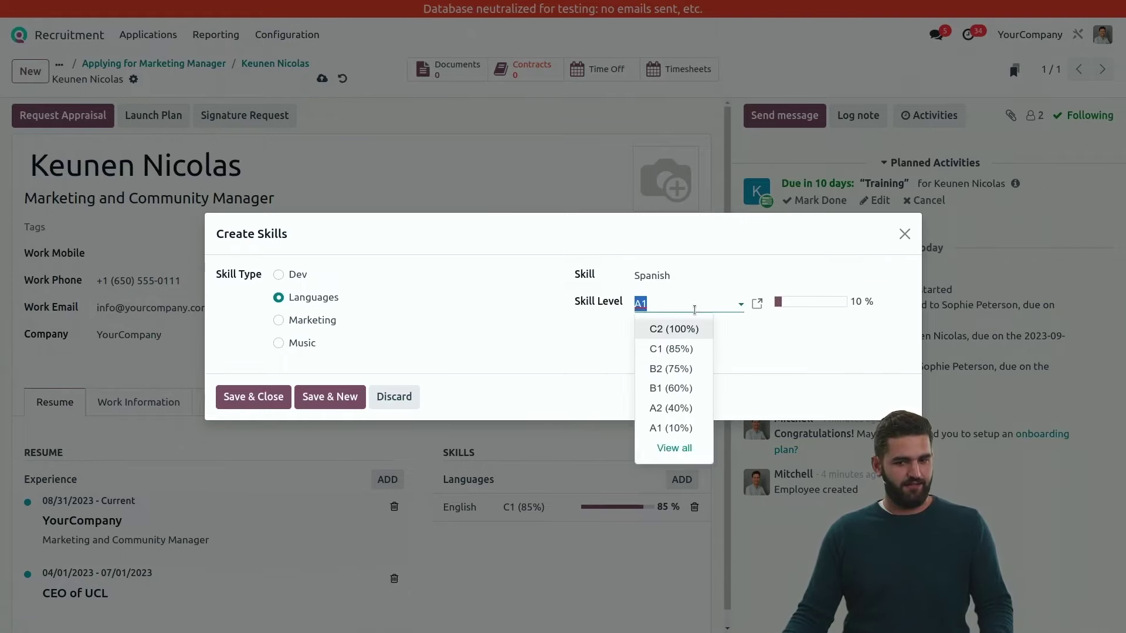
pyautogui.click(697, 349)
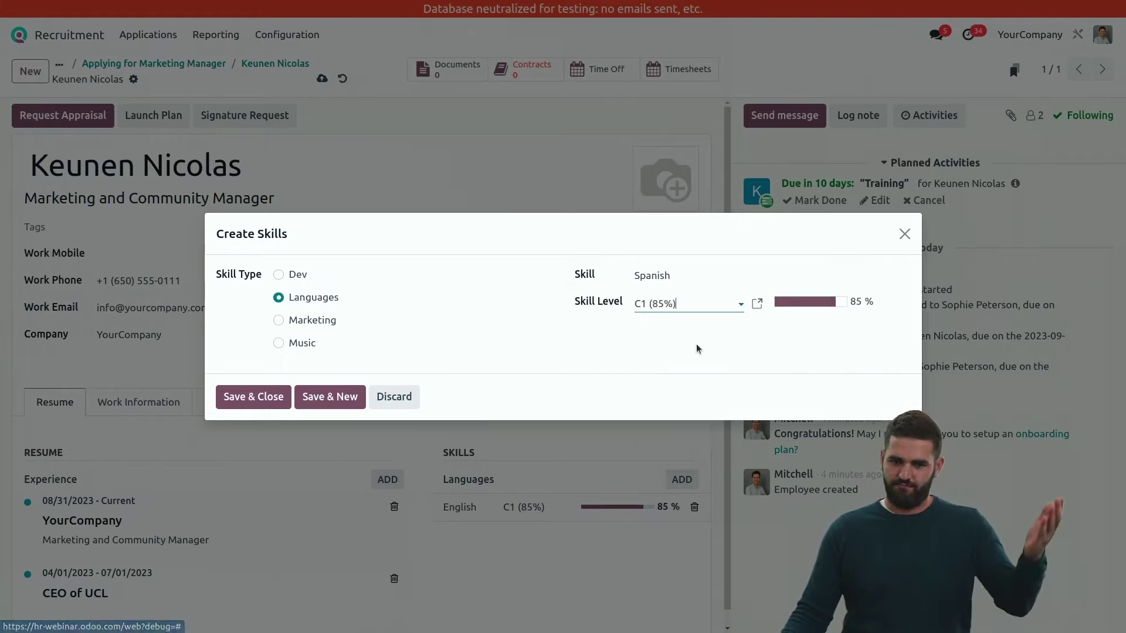
pyautogui.click(333, 404)
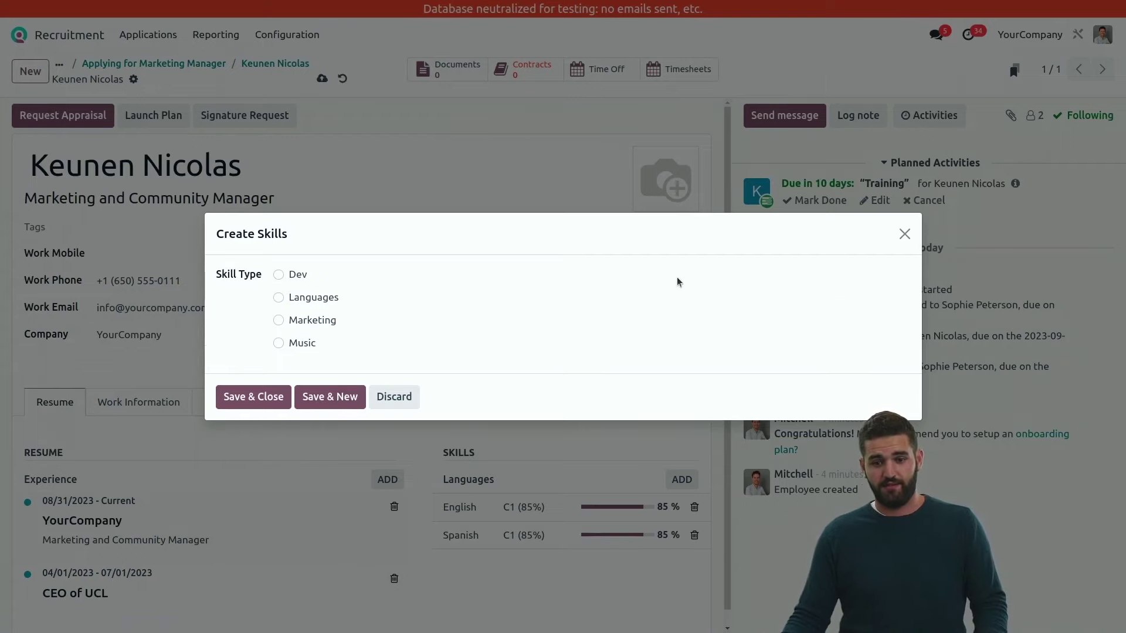
# - Add French as a Languages skill at level B1 (60%), close the skill entry and save the employee record
pyautogui.click(316, 303)
pyautogui.click(678, 283)
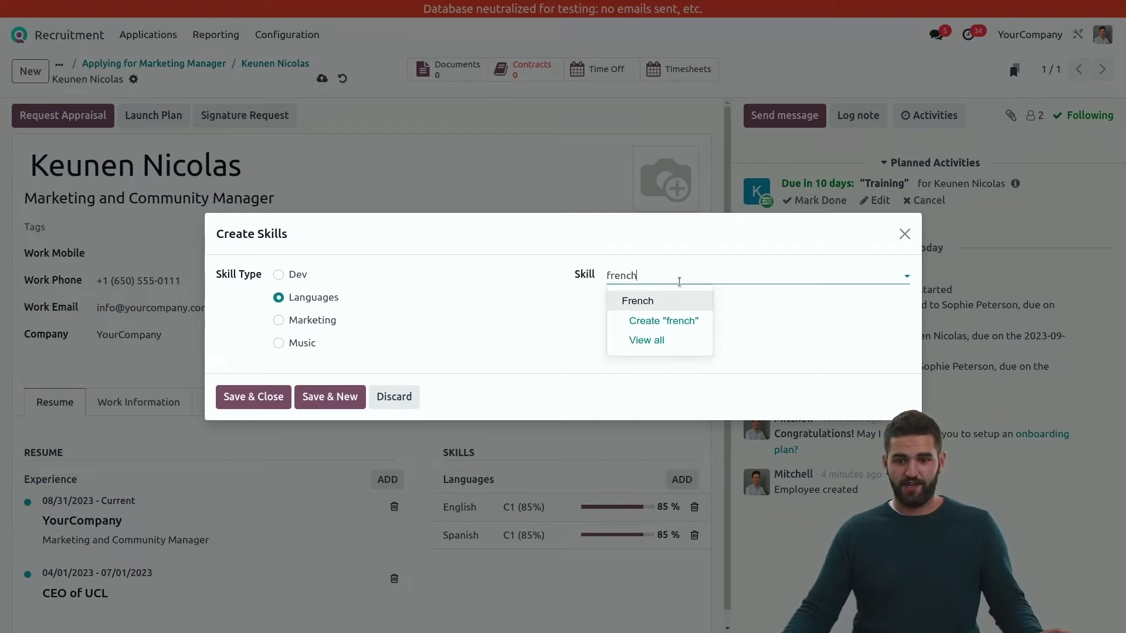
pyautogui.click(648, 302)
pyautogui.click(674, 304)
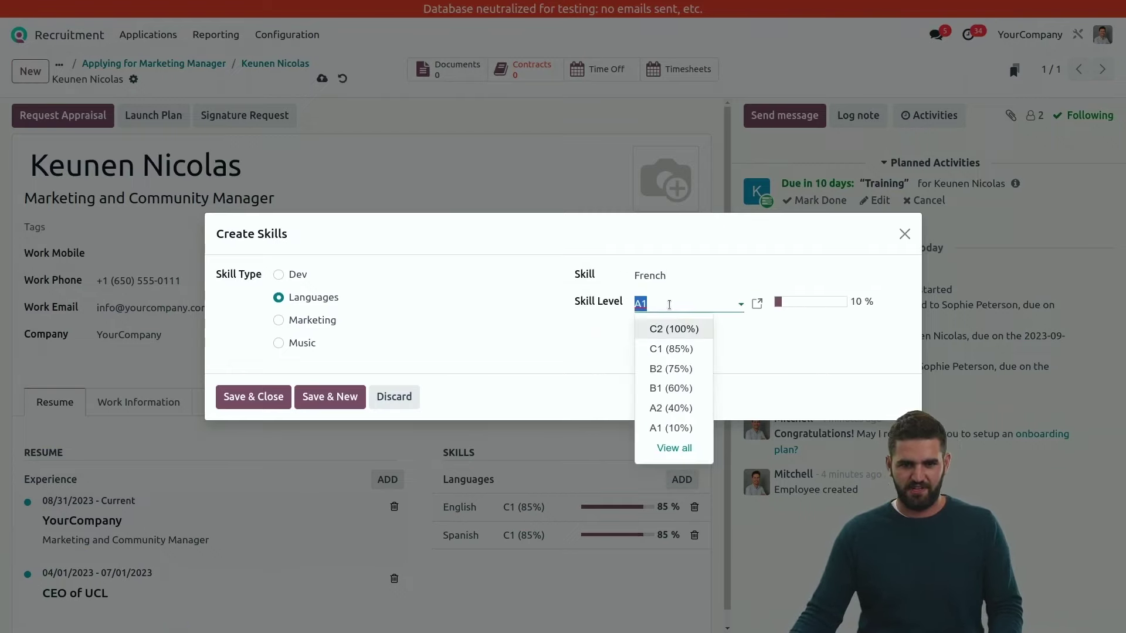
pyautogui.click(668, 388)
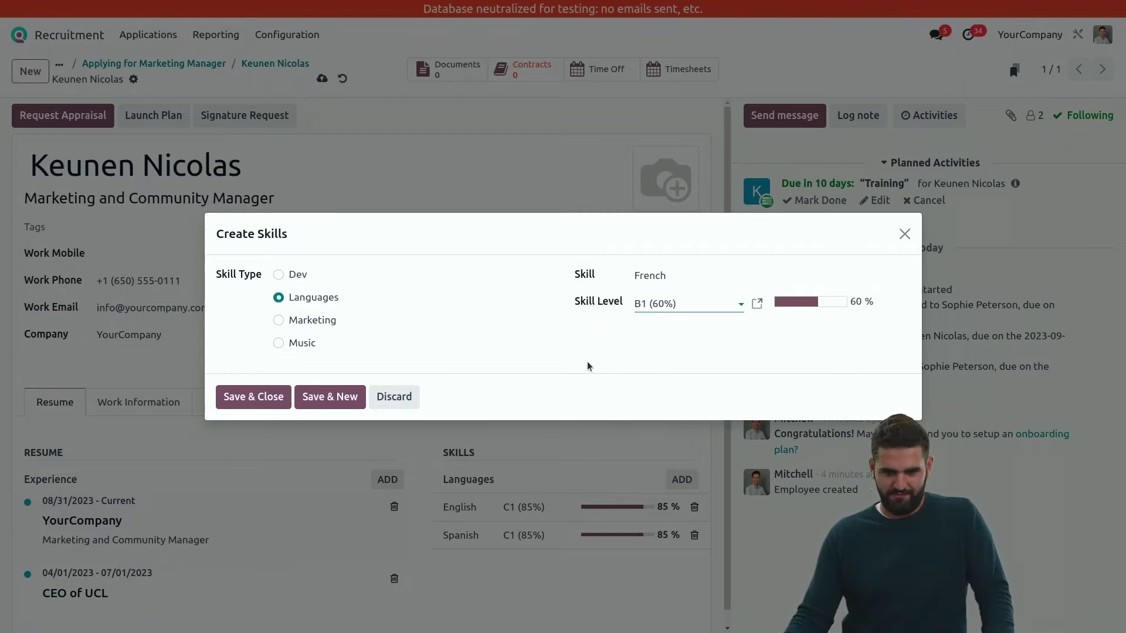
pyautogui.click(252, 398)
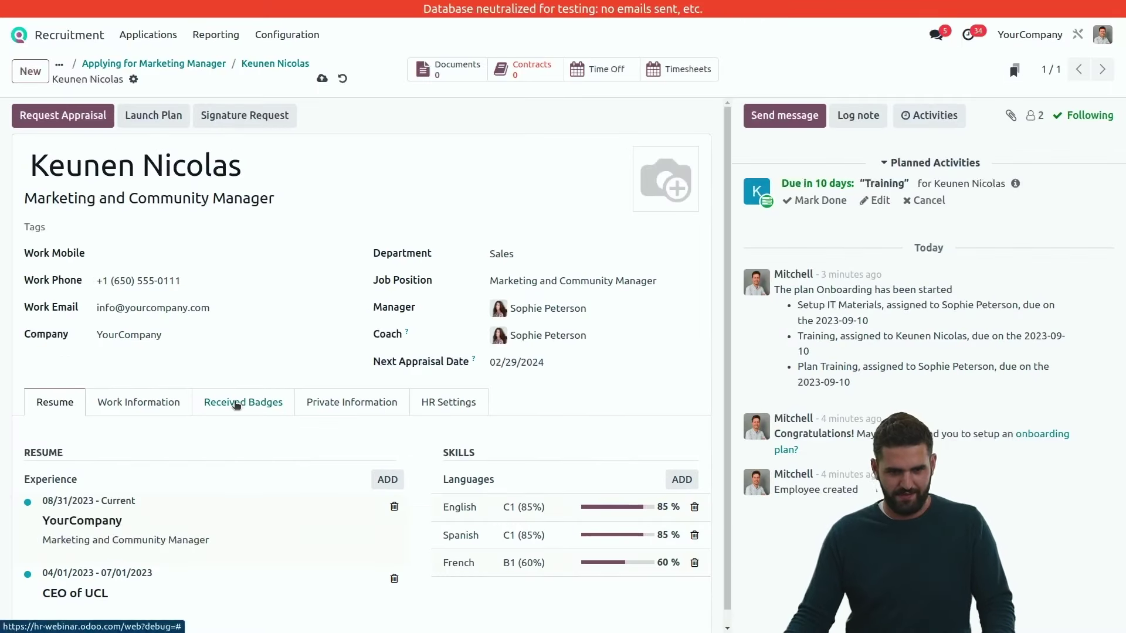
pyautogui.click(322, 78)
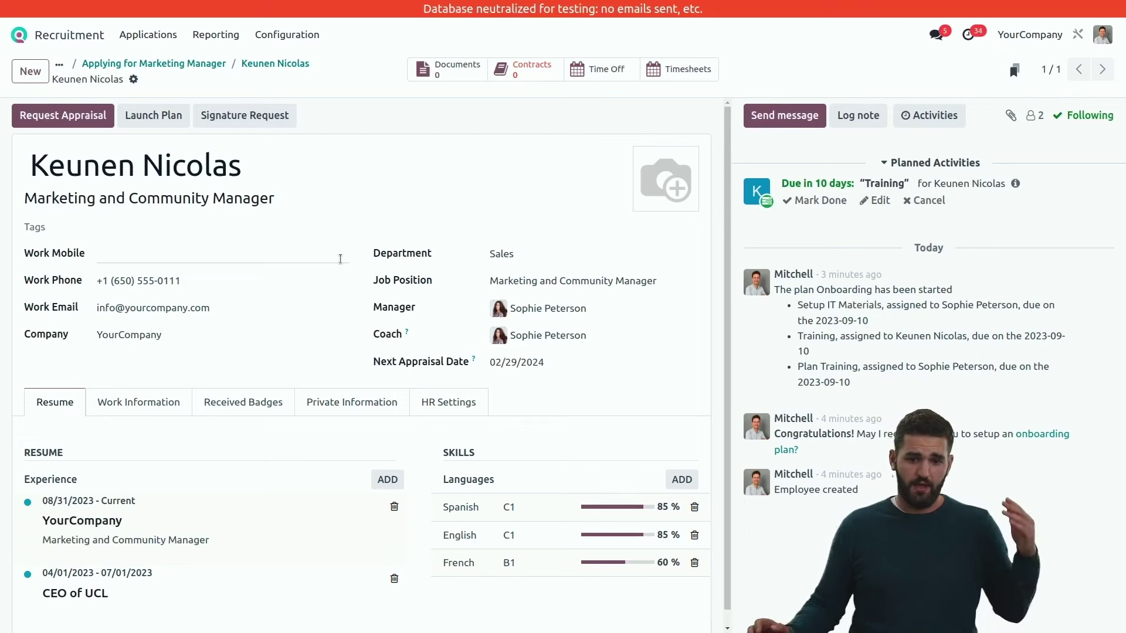
# - Open the employee's work information and review the location, approvers, schedule and planning sections
pyautogui.scroll(-1, 248, 368)
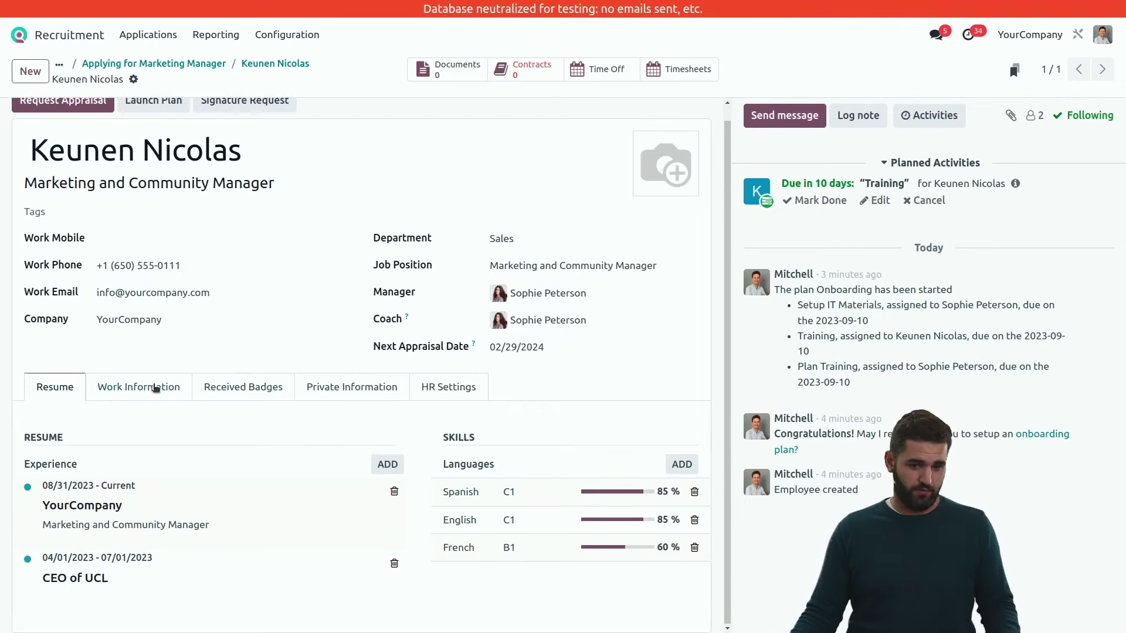
pyautogui.click(177, 389)
pyautogui.scroll(-5, 370, 398)
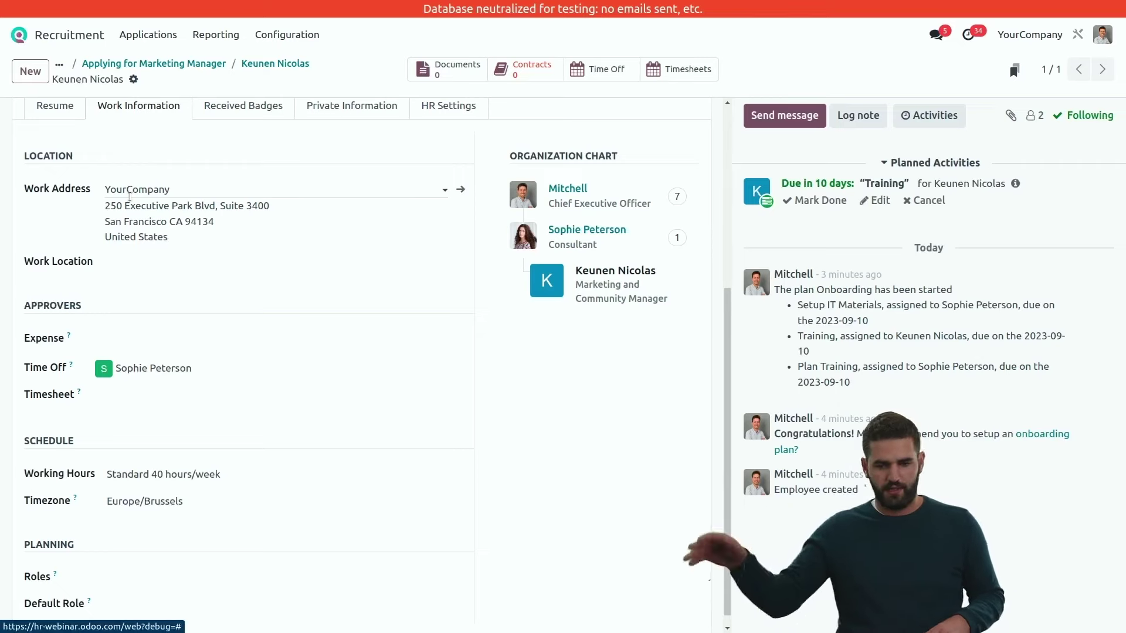
# - Set the employee's work location to Office and assign the second suggested user as the expense approver
pyautogui.click(183, 265)
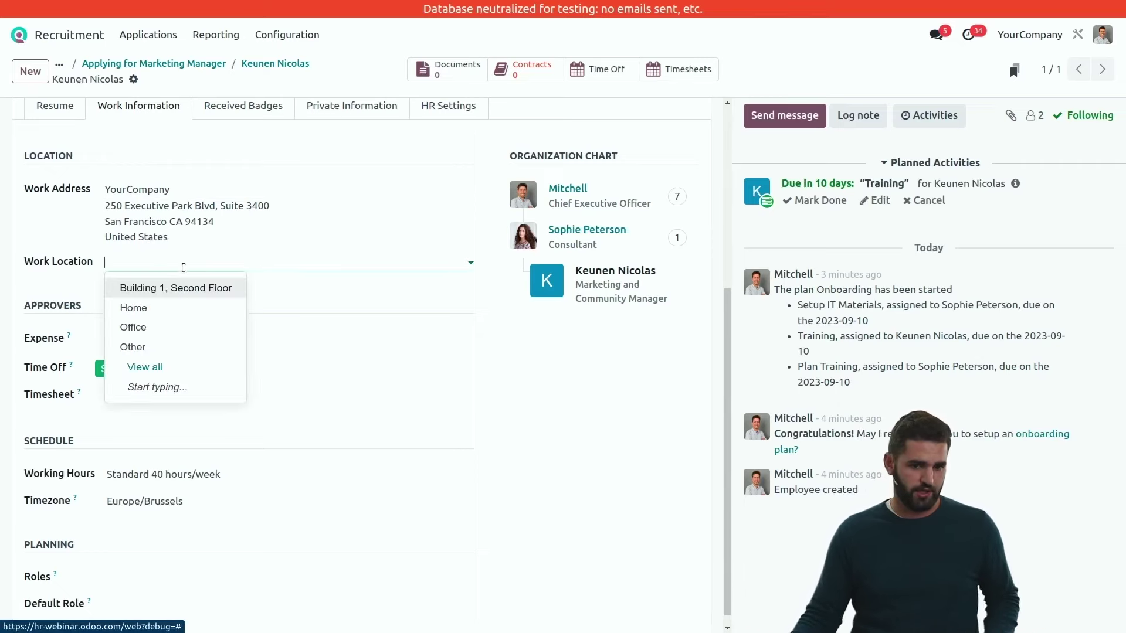
pyautogui.click(167, 325)
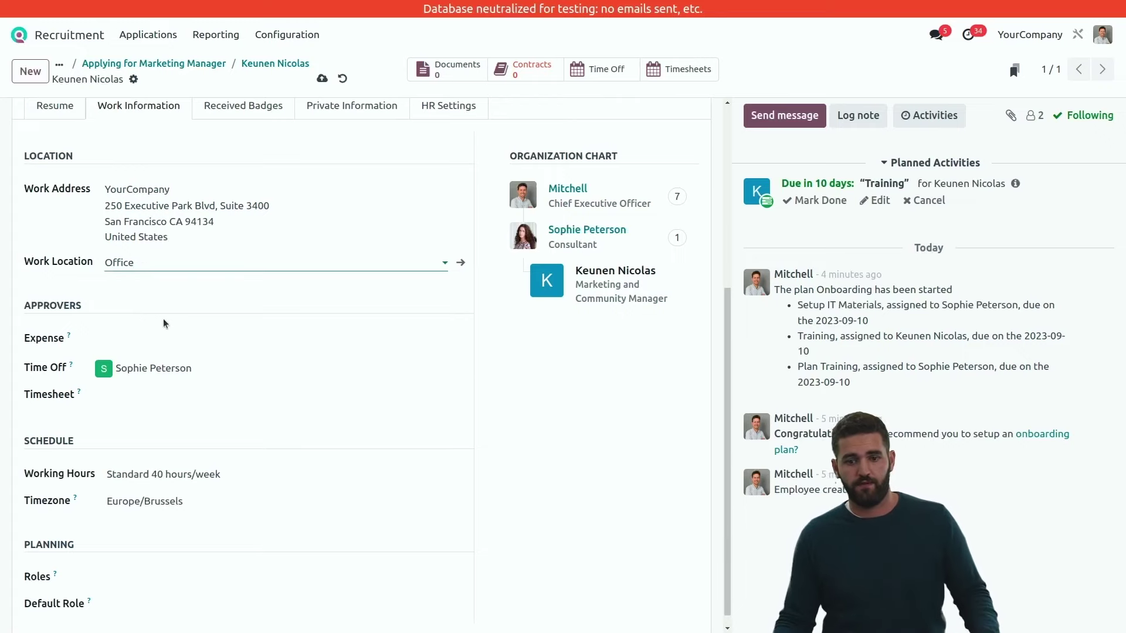
pyautogui.click(190, 341)
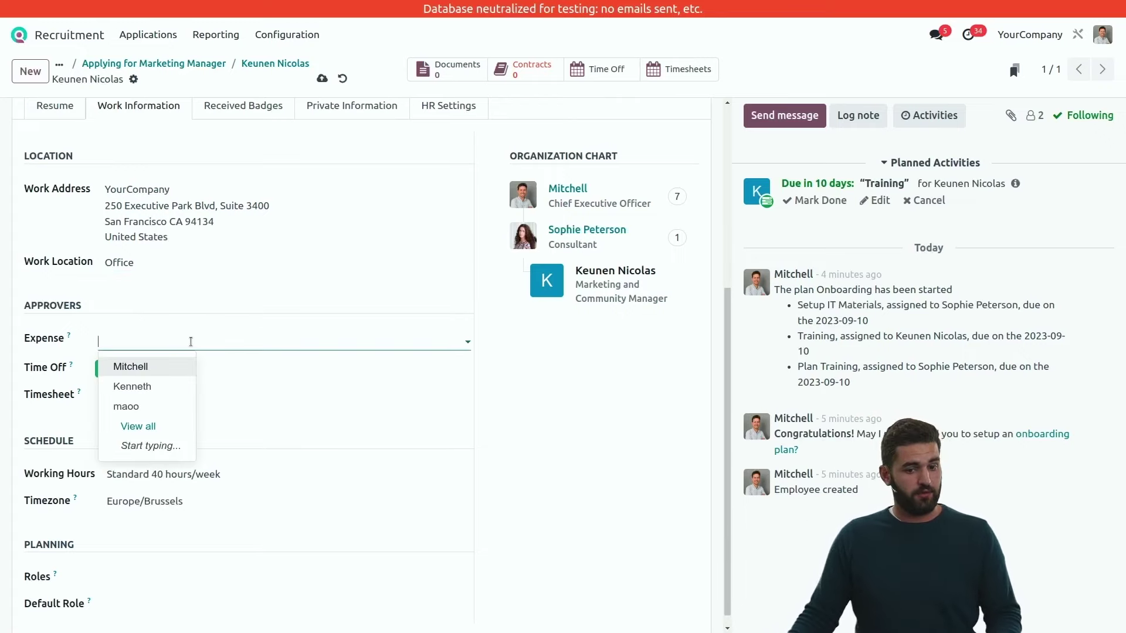
pyautogui.click(143, 386)
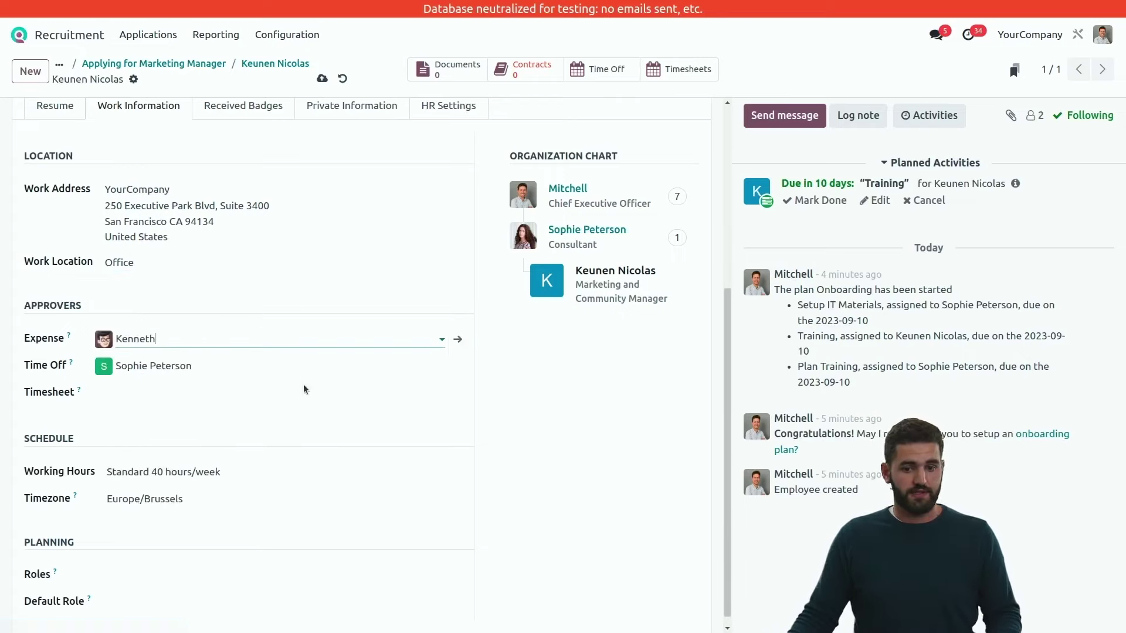
# - Assign the expense approver as timesheet approver too, and choose the Chief Executive Officer as the time off approver
pyautogui.click(246, 396)
pyautogui.click(162, 441)
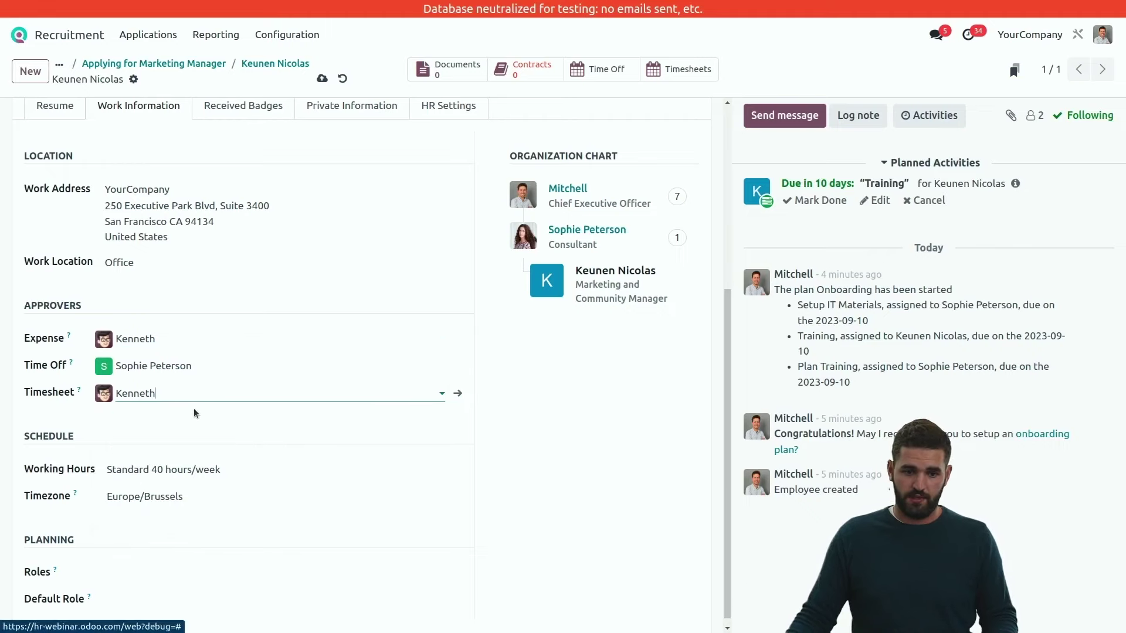
pyautogui.click(222, 364)
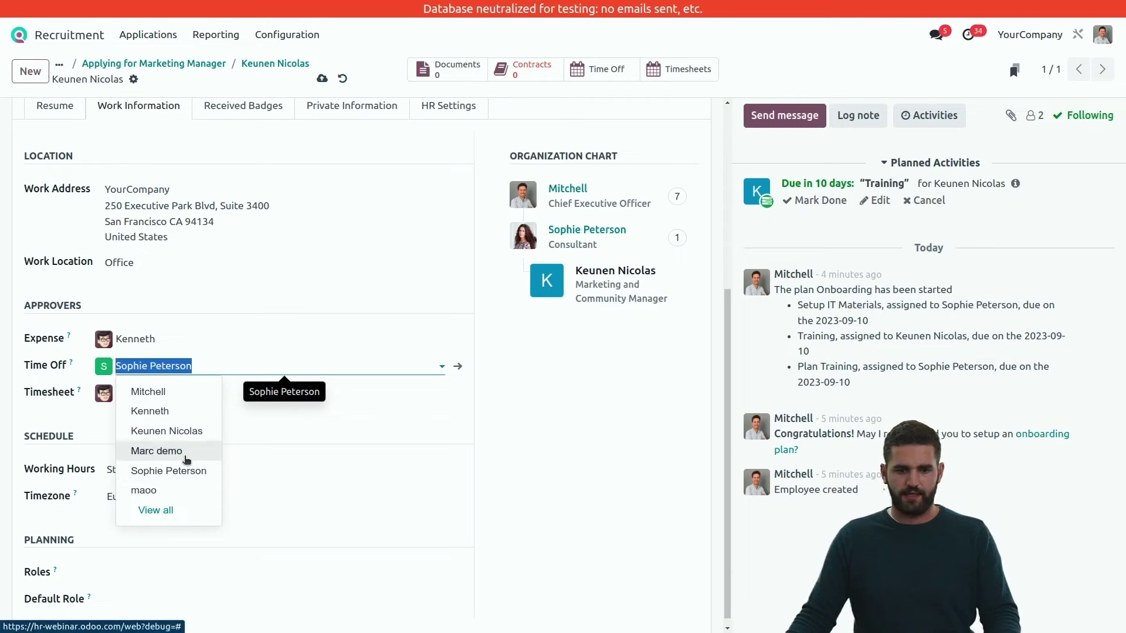
pyautogui.click(148, 391)
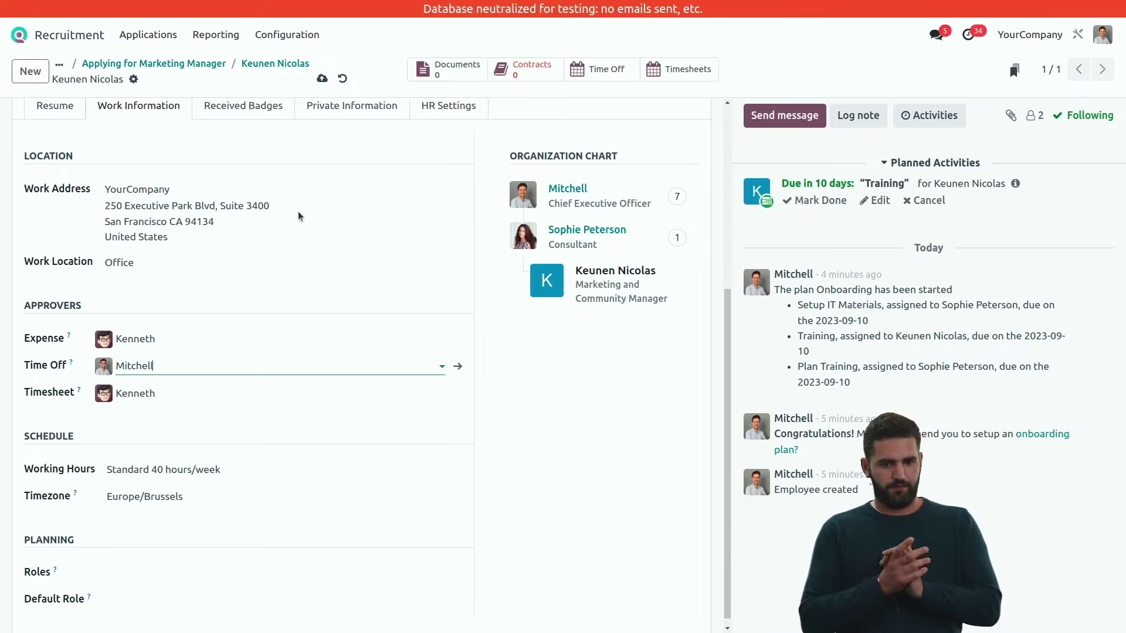
# - Open the employee's Standard 40 hours/week working schedule, review its daily working hours and return to the employee record
pyautogui.scroll(-1, 329, 252)
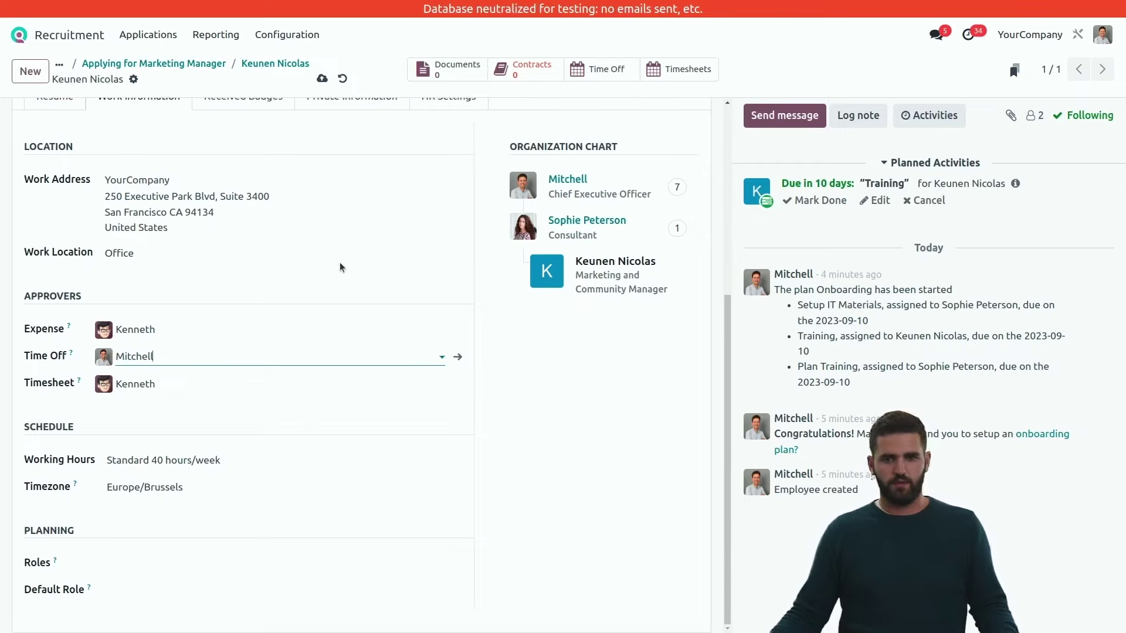
pyautogui.click(298, 459)
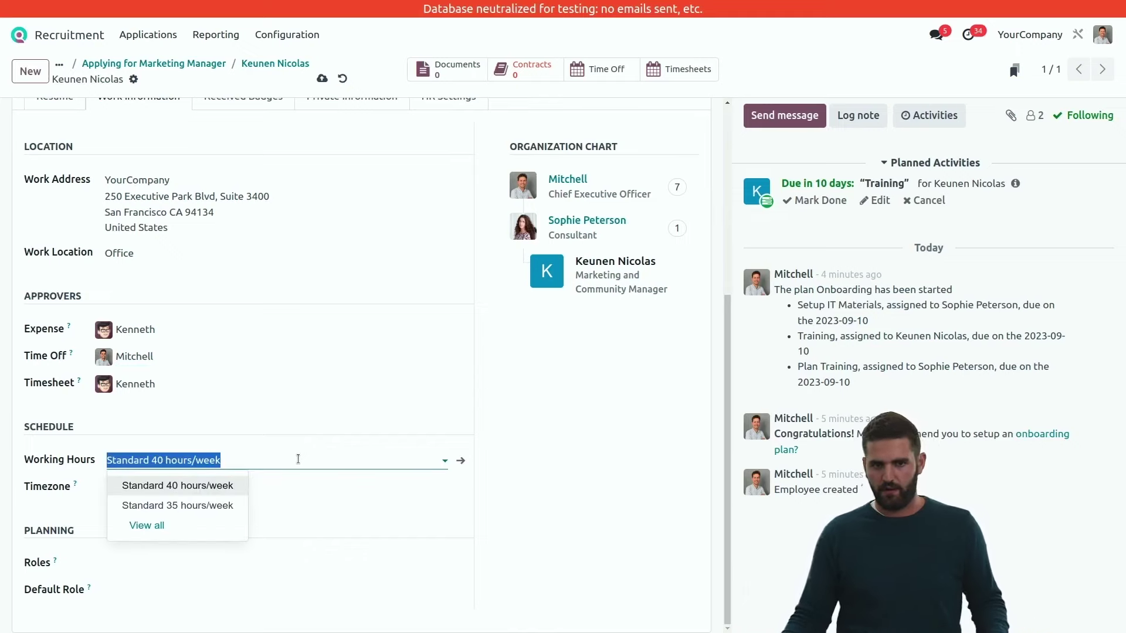
pyautogui.click(510, 497)
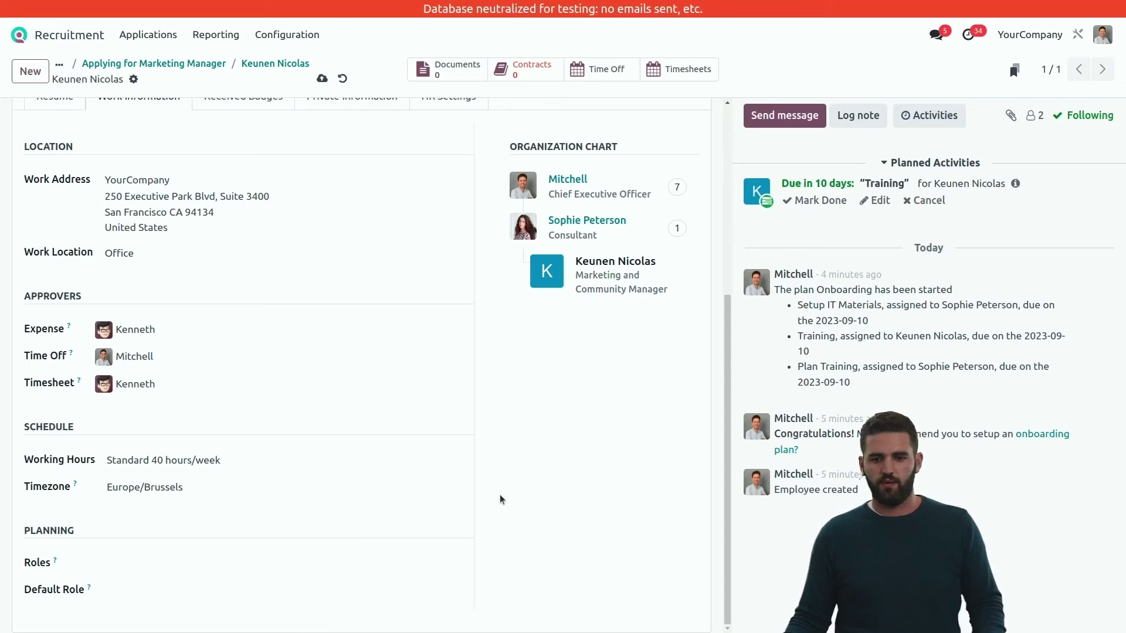
pyautogui.click(463, 461)
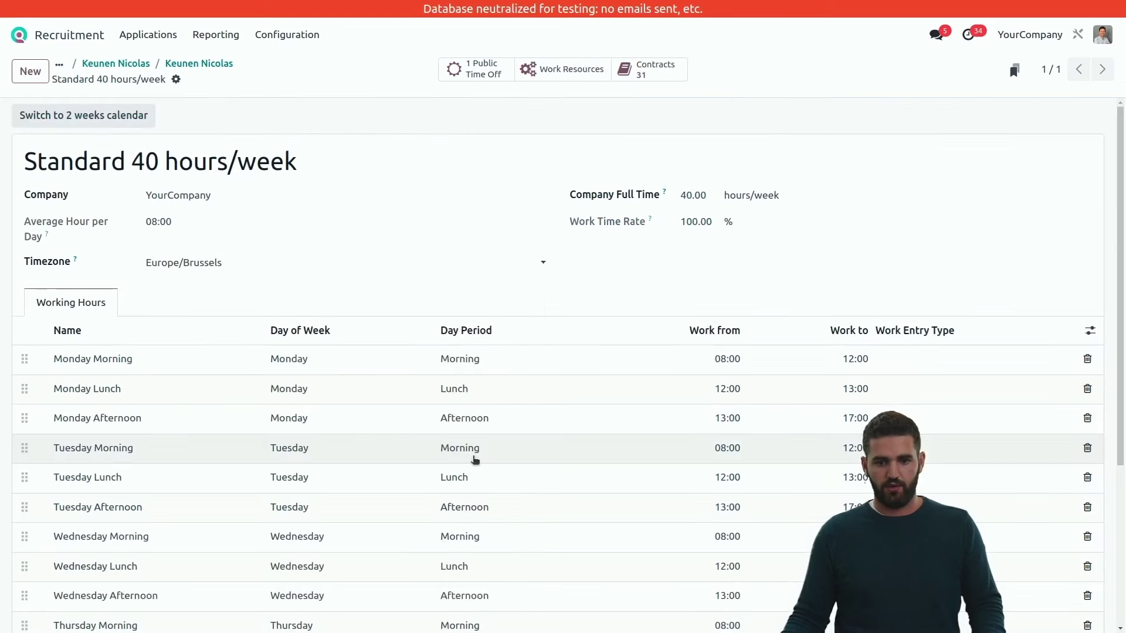
pyautogui.scroll(-3, 547, 434)
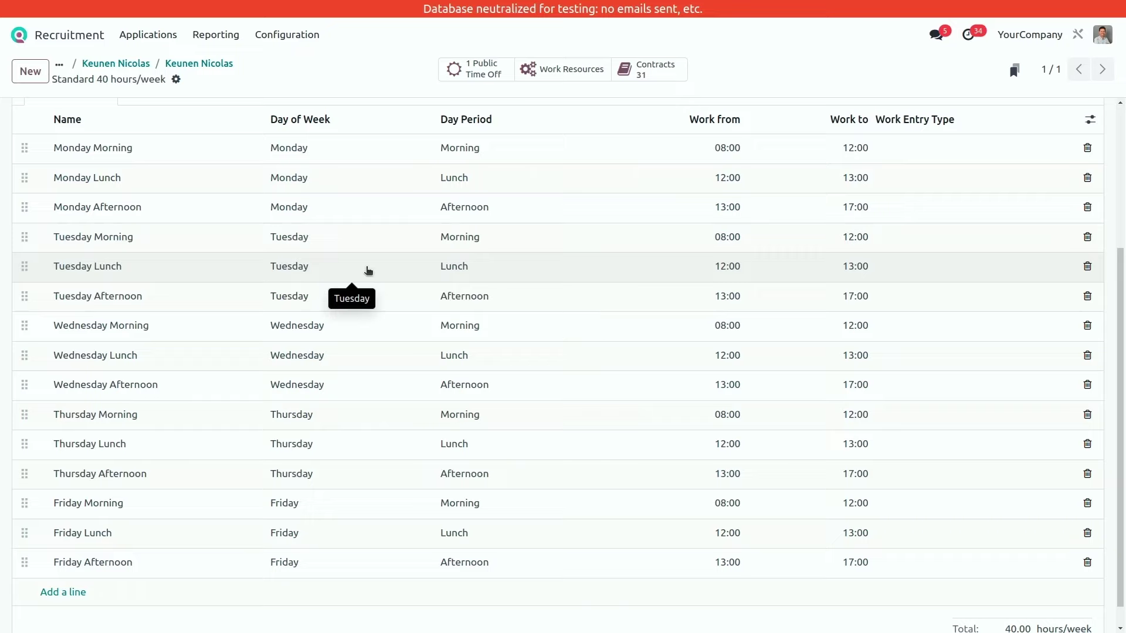
pyautogui.click(223, 63)
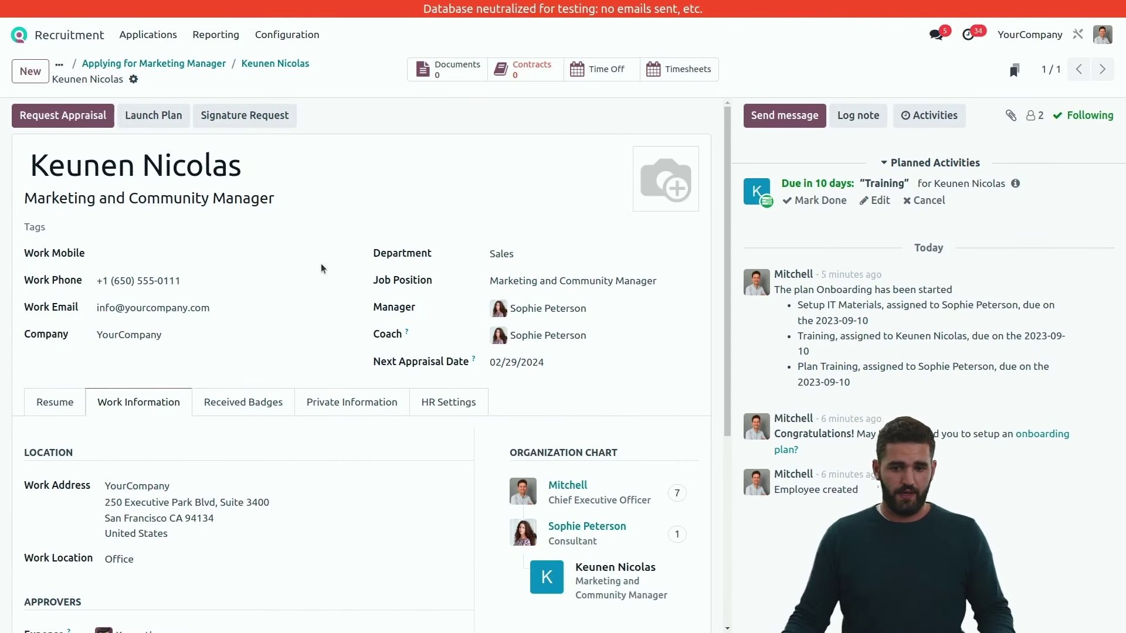
# - Open the employee's private information and examine the private contact, family status, emergency, education and citizenship sections
pyautogui.scroll(-3, 322, 267)
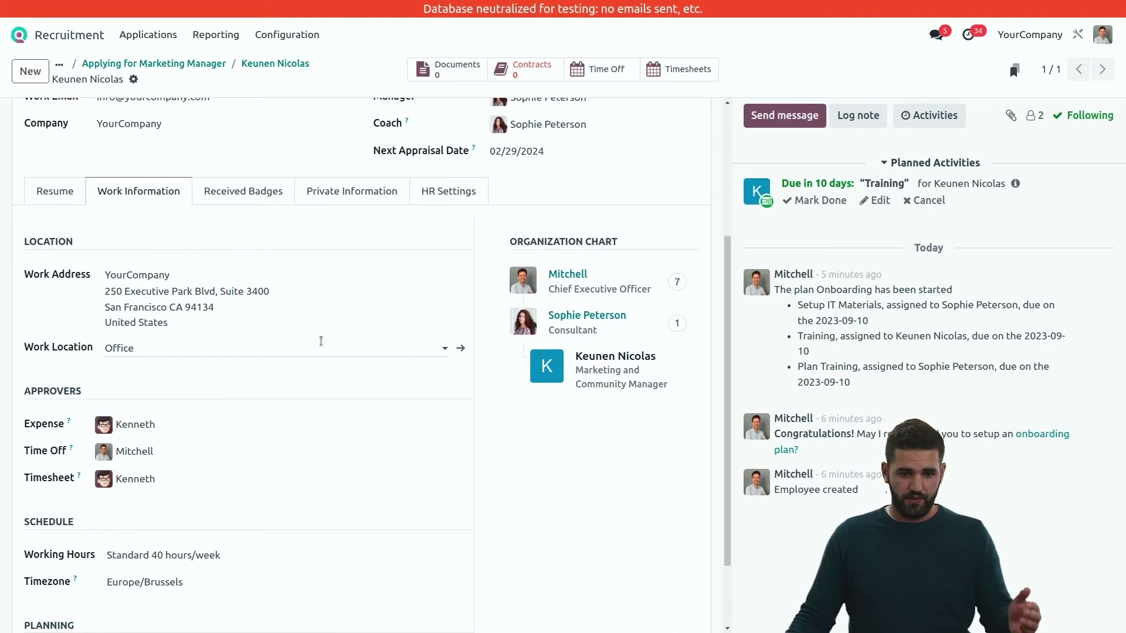
pyautogui.scroll(-1, 320, 340)
pyautogui.scroll(4, 320, 345)
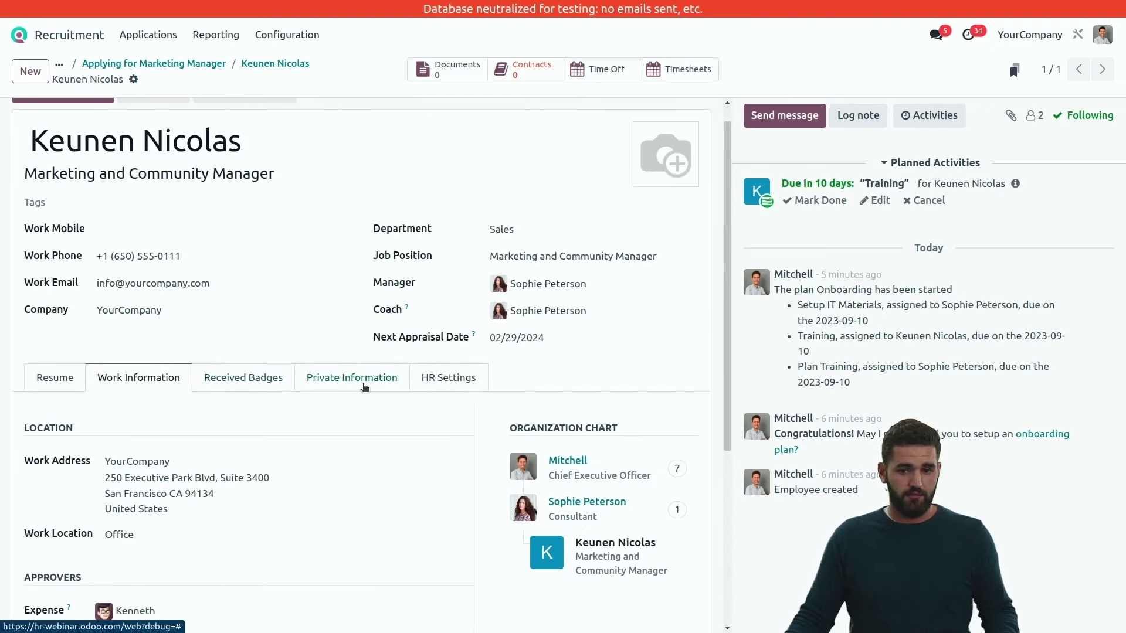
pyautogui.click(364, 386)
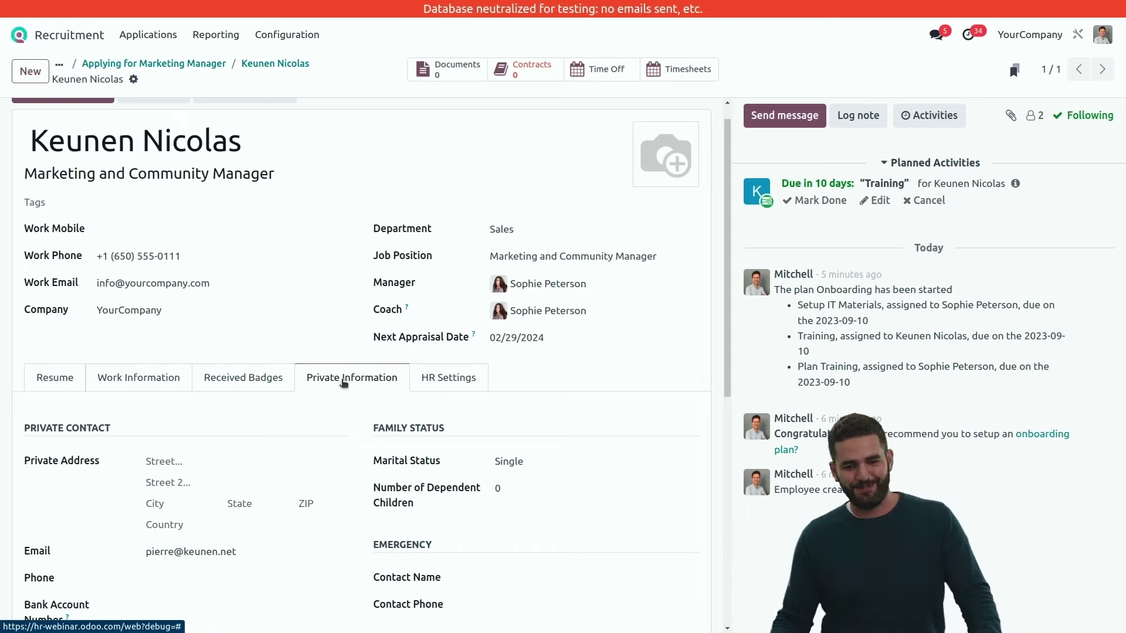
pyautogui.scroll(-1, 343, 383)
pyautogui.scroll(-2, 343, 384)
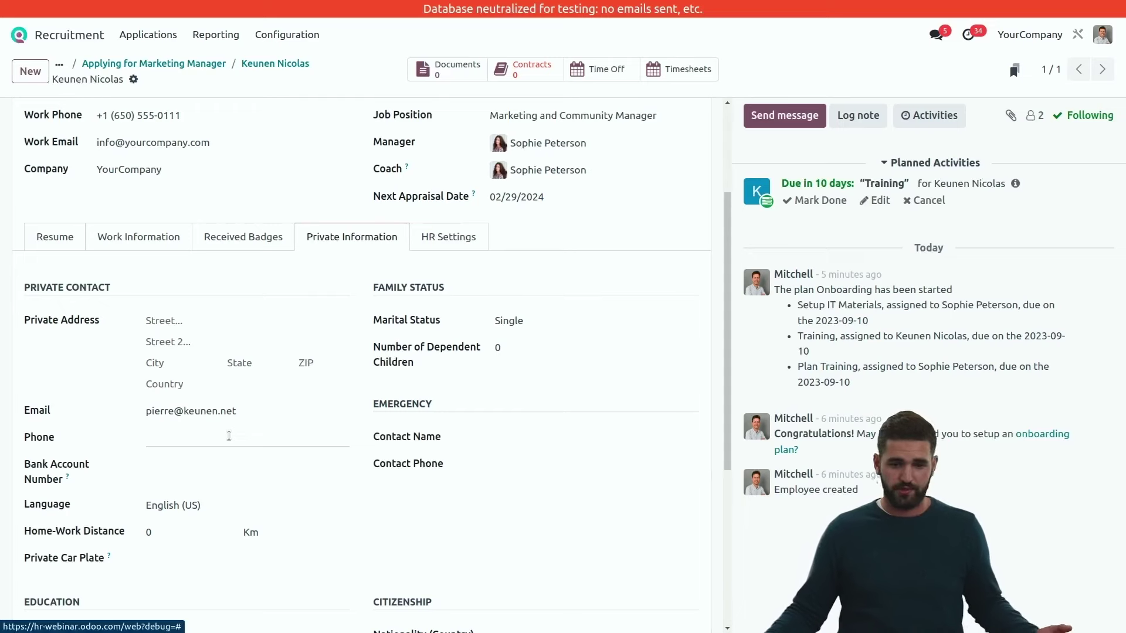
pyautogui.scroll(-2, 206, 438)
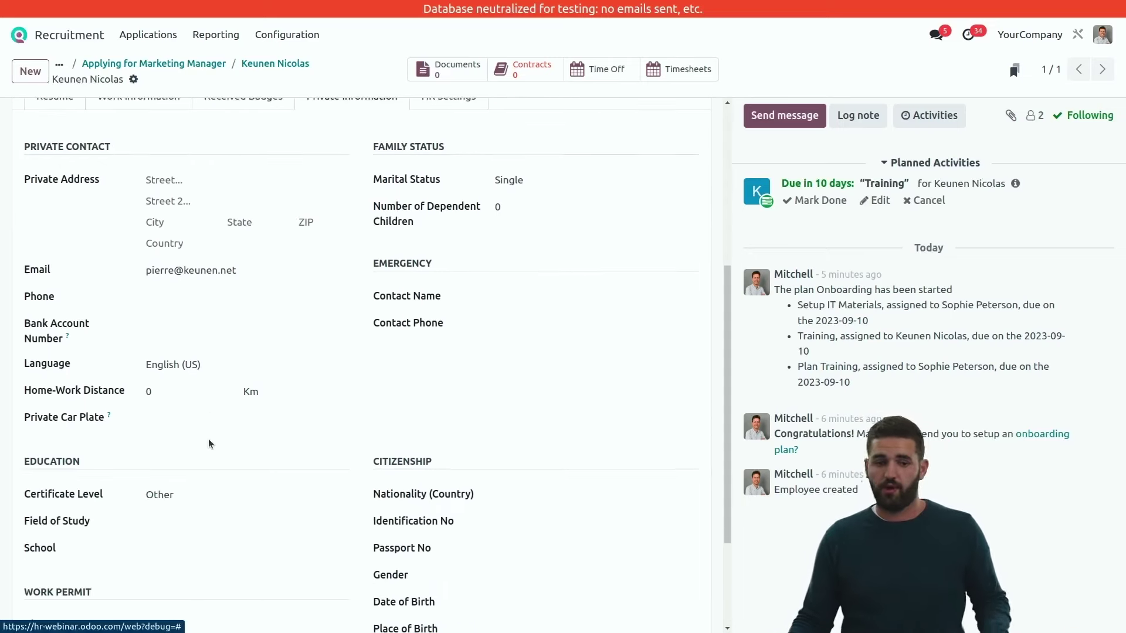
pyautogui.scroll(1, 209, 439)
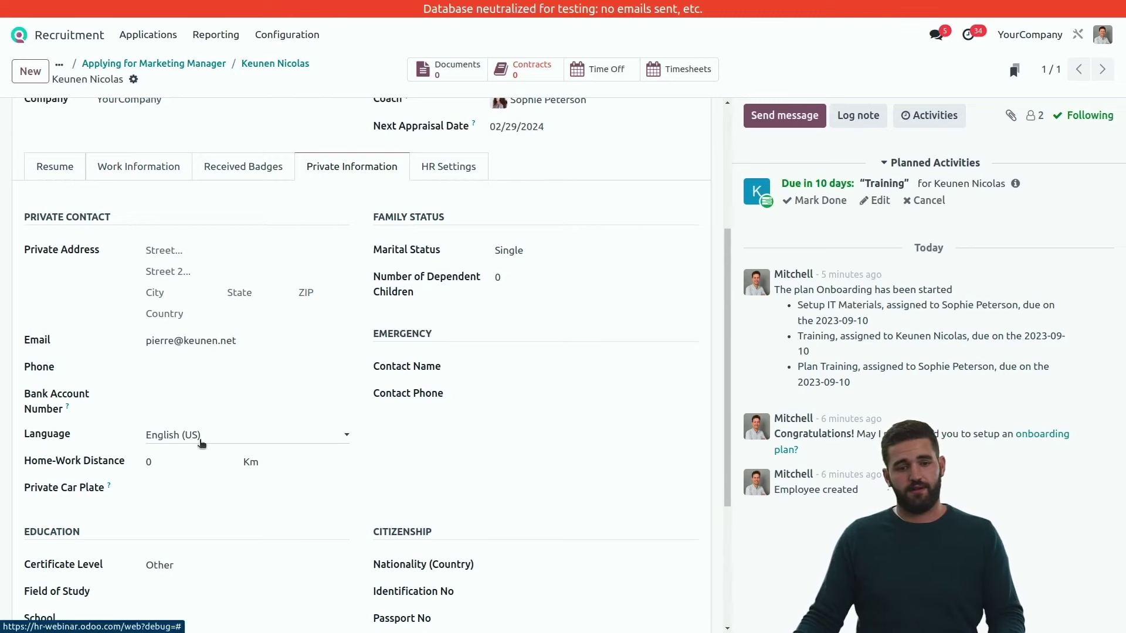
pyautogui.scroll(1, 387, 437)
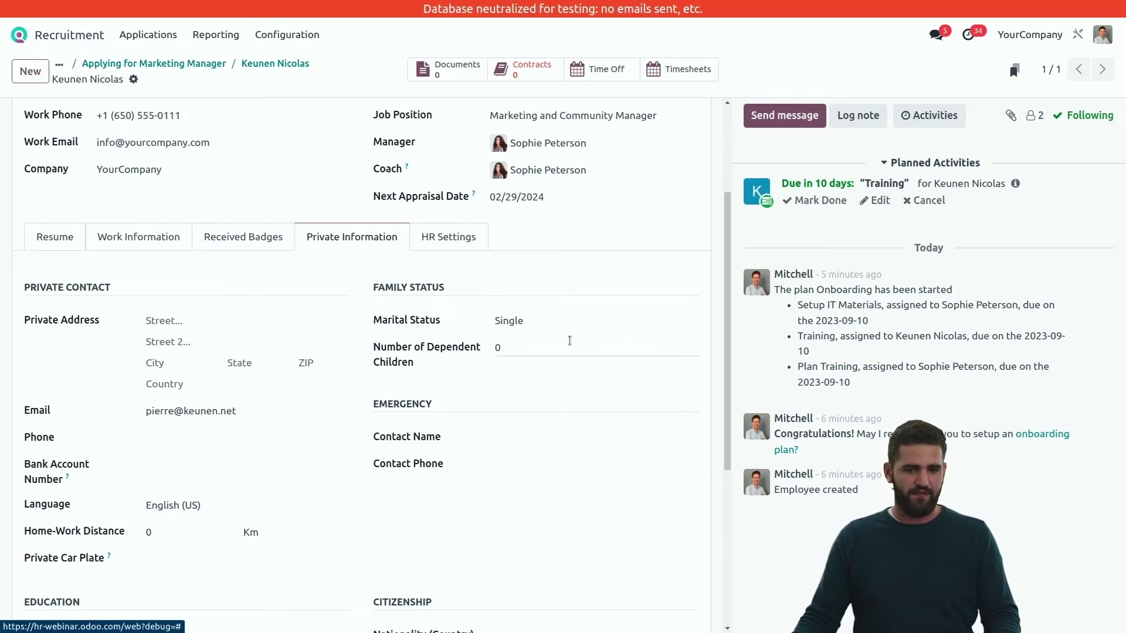
pyautogui.scroll(-3, 570, 340)
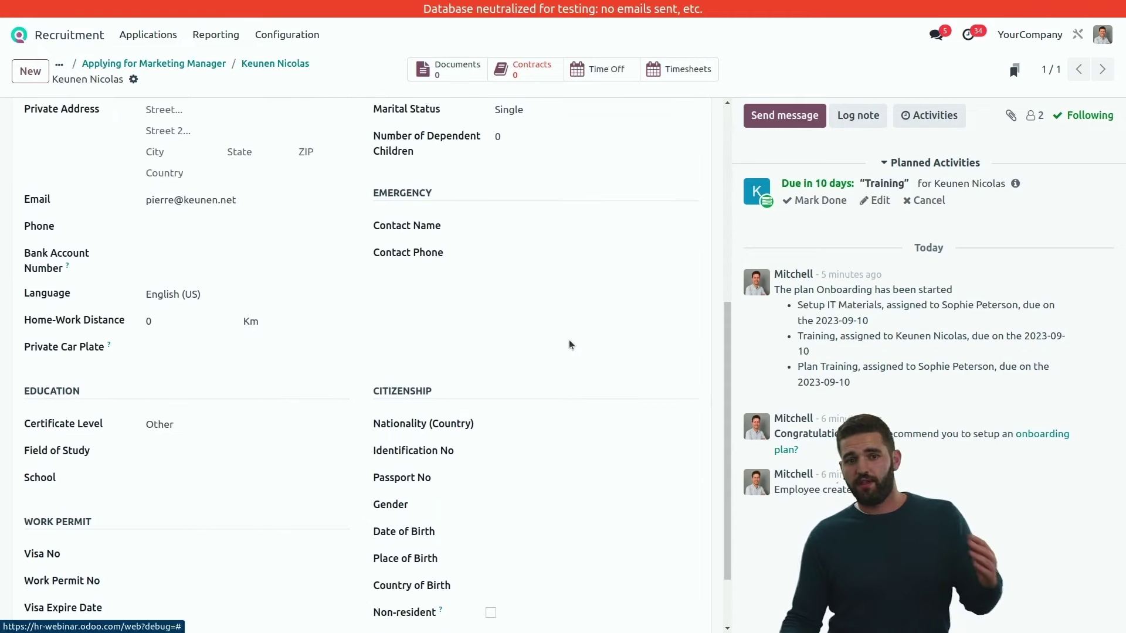
# - Set the employee's nationality to Kyrgyzstan and save the record
pyautogui.click(529, 427)
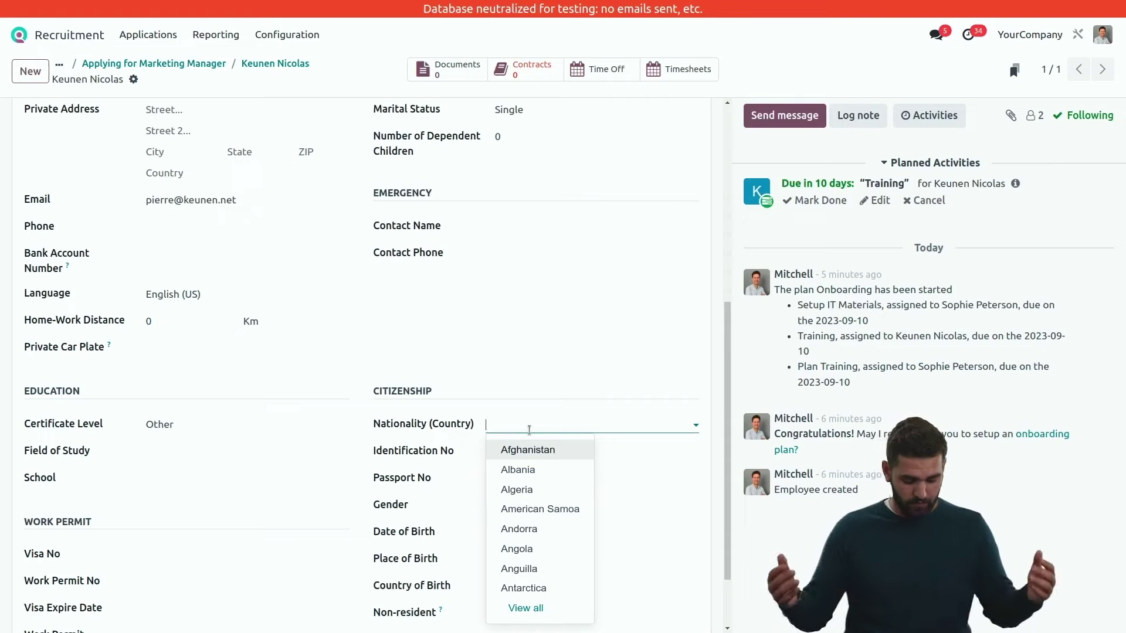
pyautogui.write('kyr')
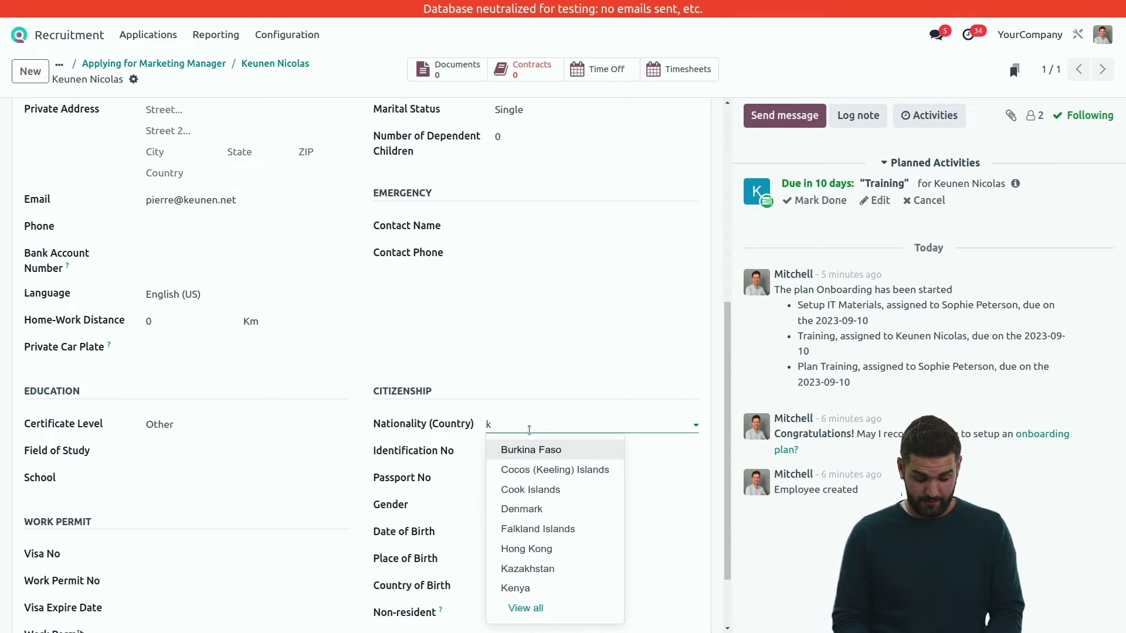
pyautogui.click(531, 450)
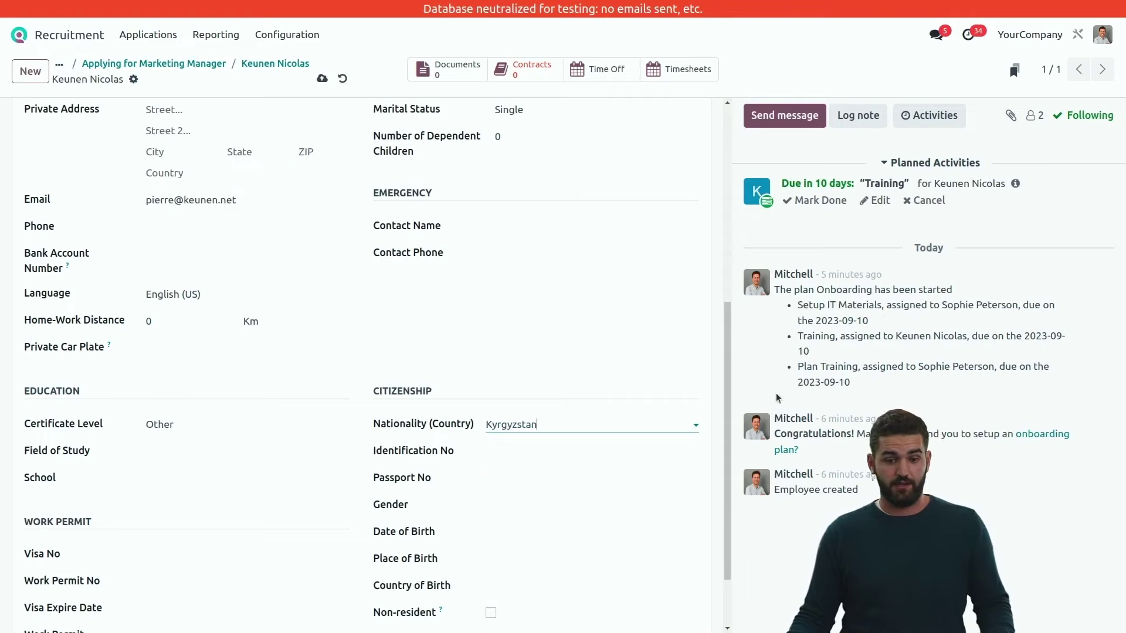
pyautogui.click(322, 79)
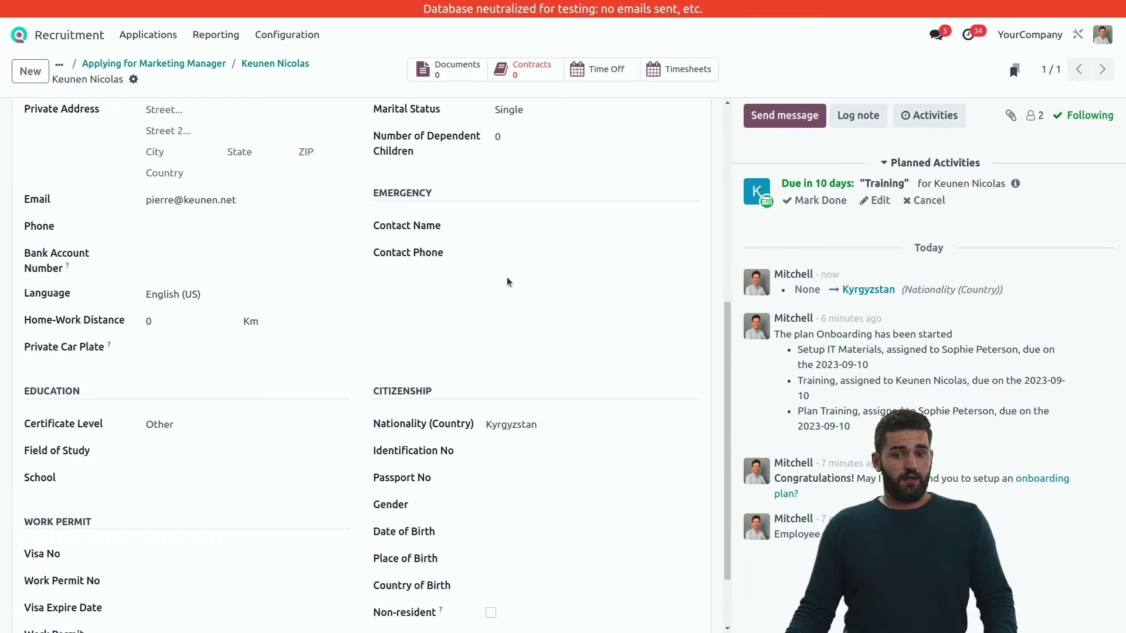
# - Open the employee's HR settings and set the hourly cost to €1,000.00
pyautogui.scroll(5, 506, 279)
pyautogui.scroll(-3, 507, 328)
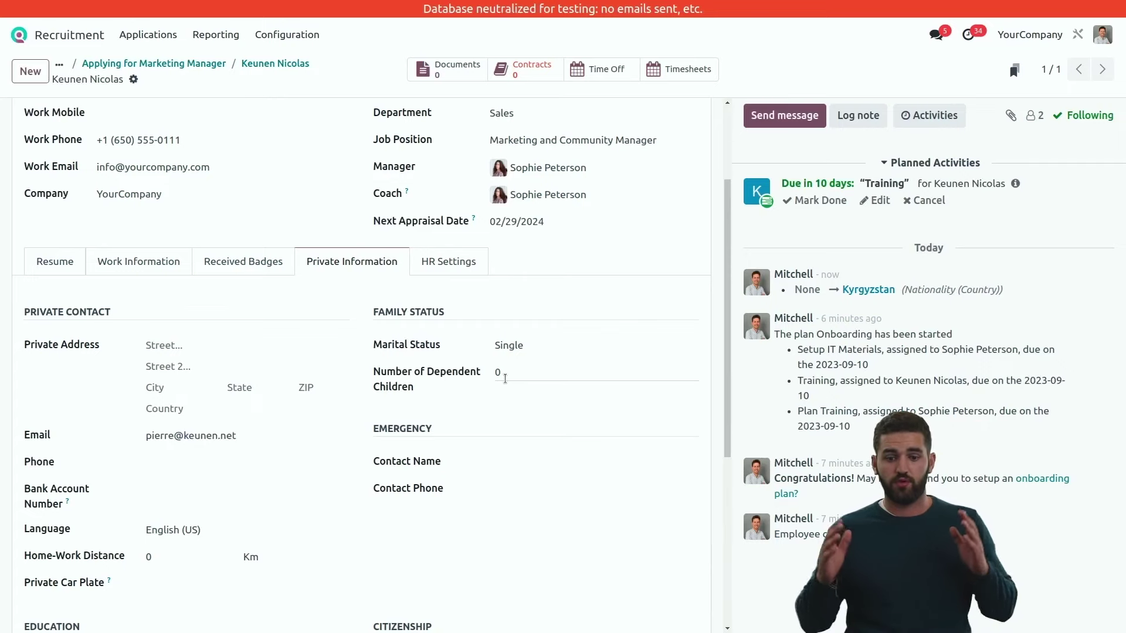
pyautogui.scroll(-3, 505, 378)
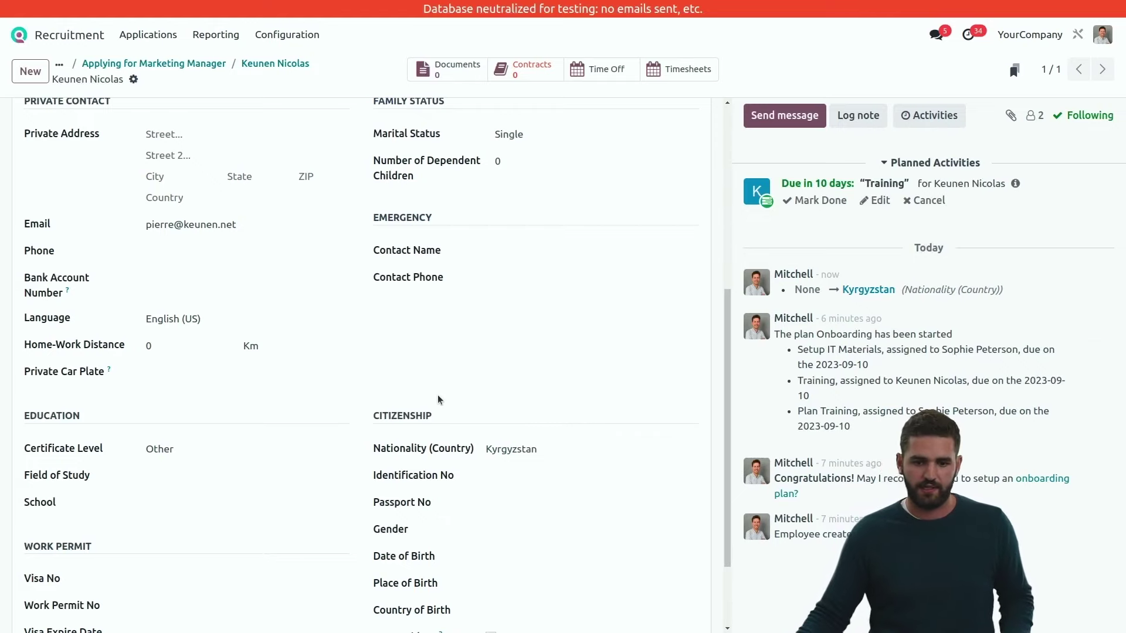
pyautogui.scroll(3, 443, 400)
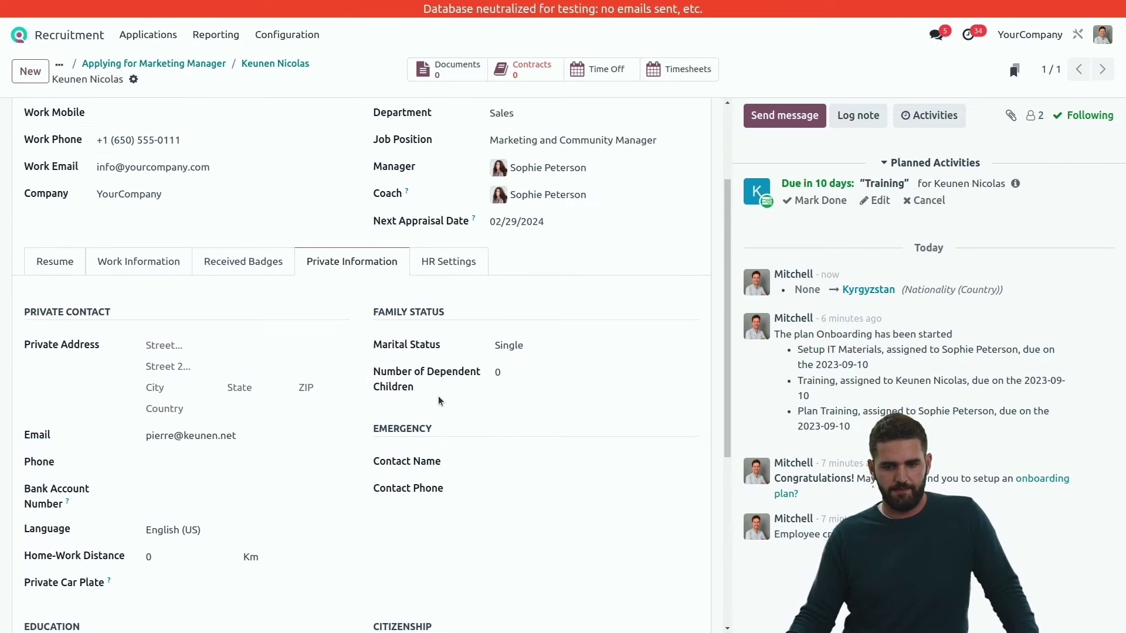
pyautogui.click(457, 262)
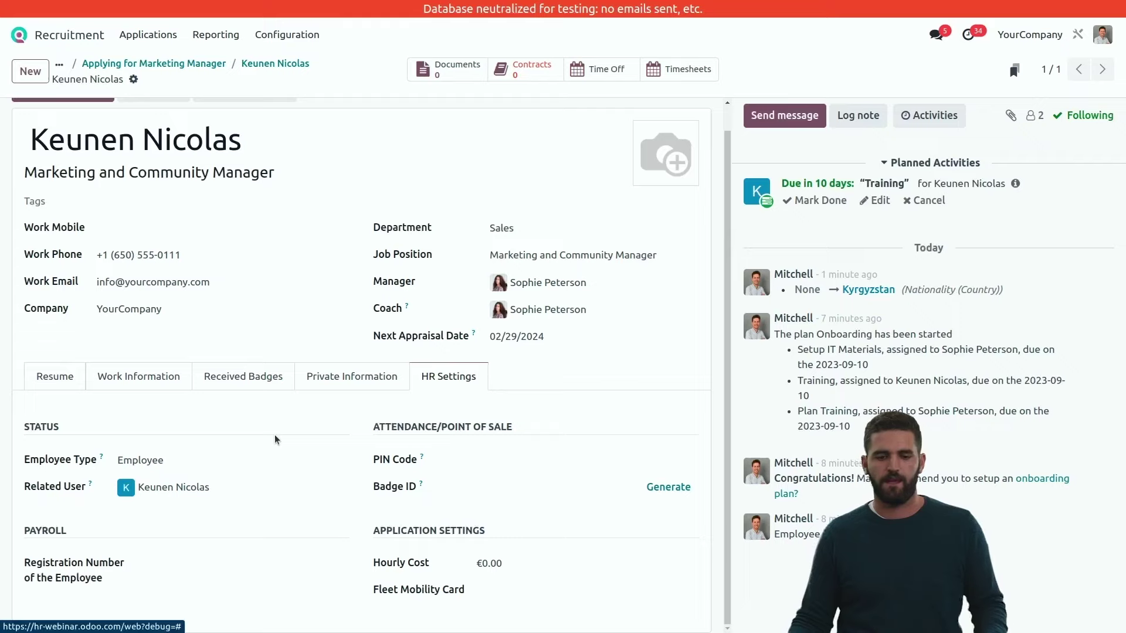
pyautogui.click(498, 564)
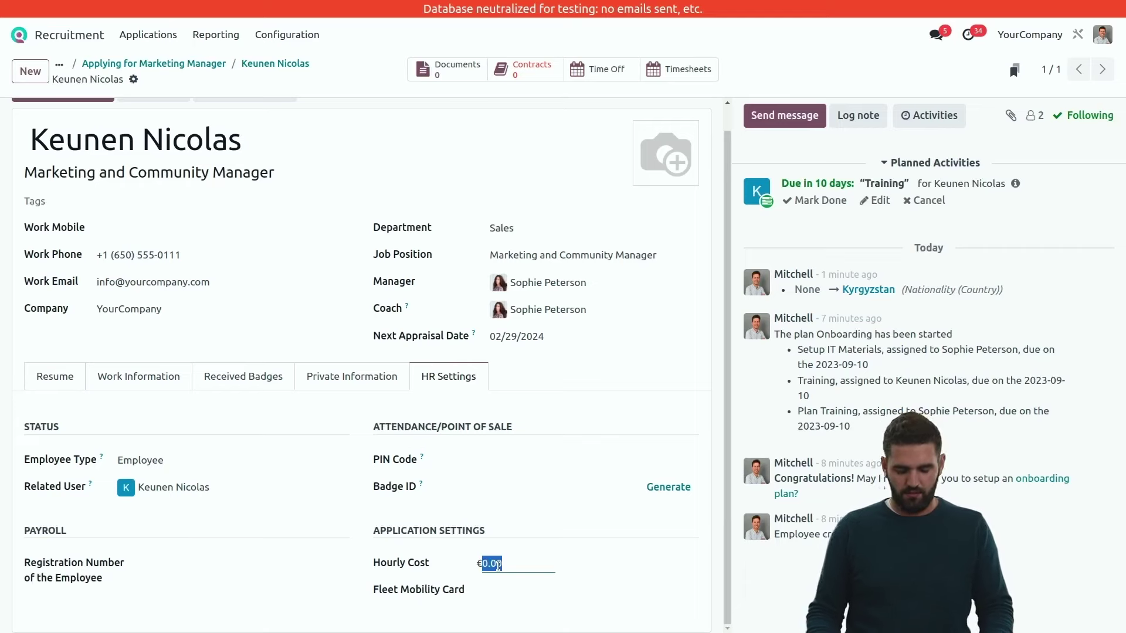
pyautogui.click(499, 565)
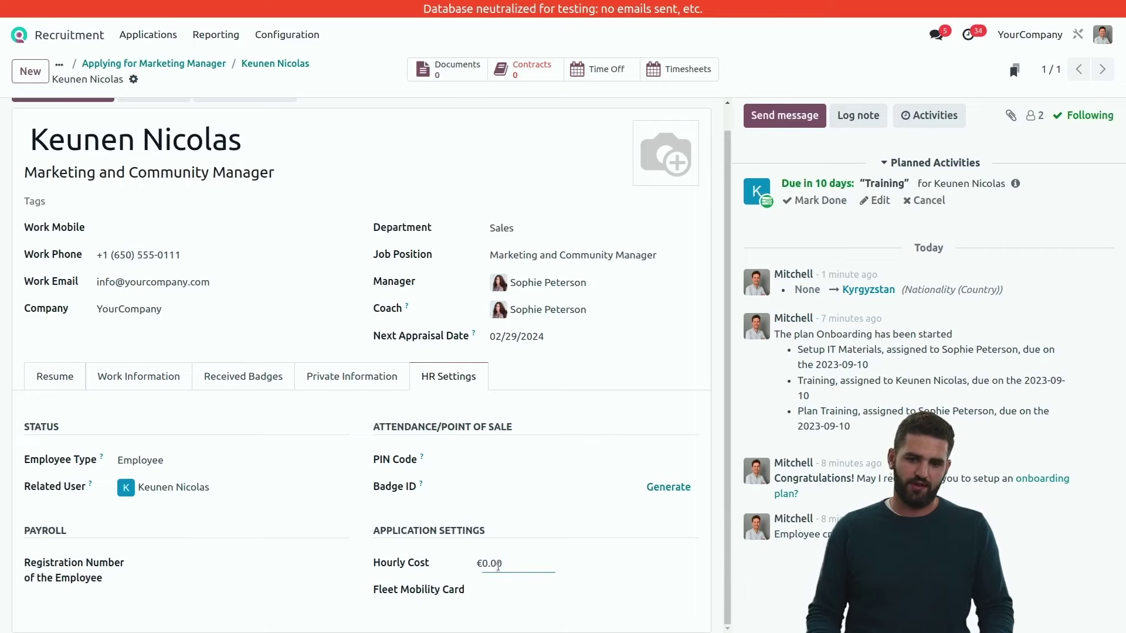
pyautogui.doubleClick(499, 565)
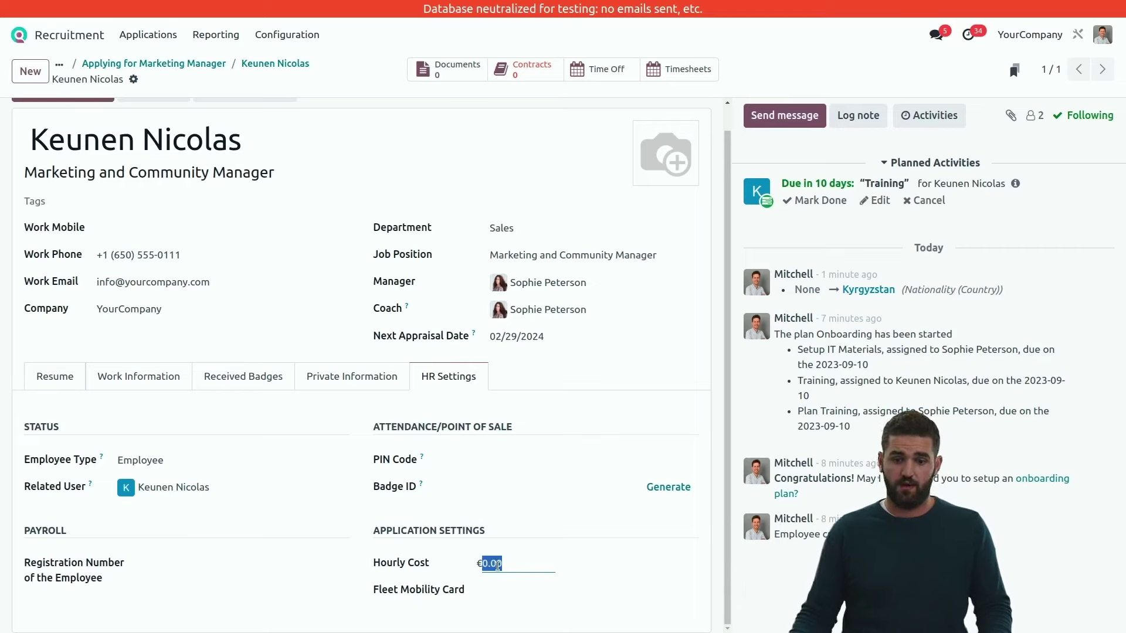
pyautogui.click(499, 565)
pyautogui.doubleClick(498, 565)
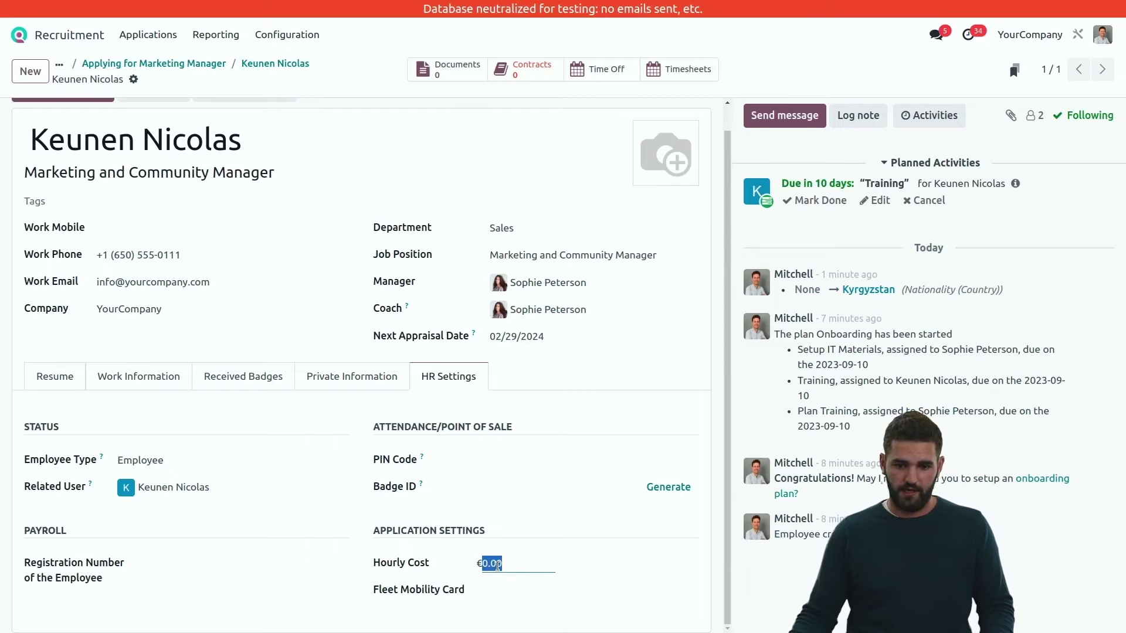
pyautogui.write('1000')
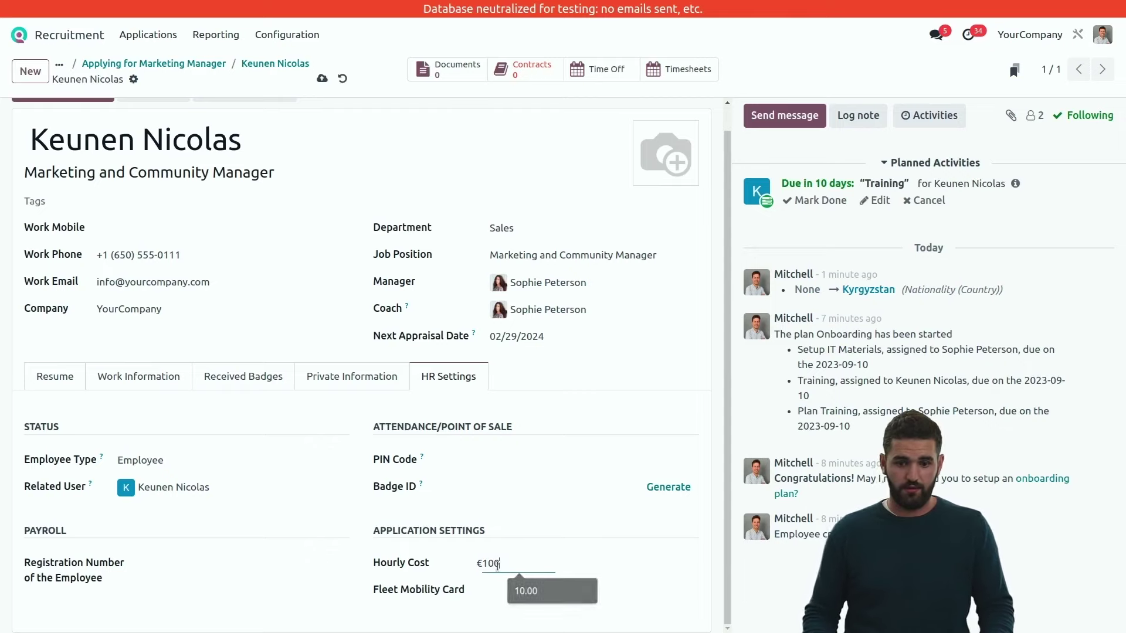
pyautogui.click(610, 583)
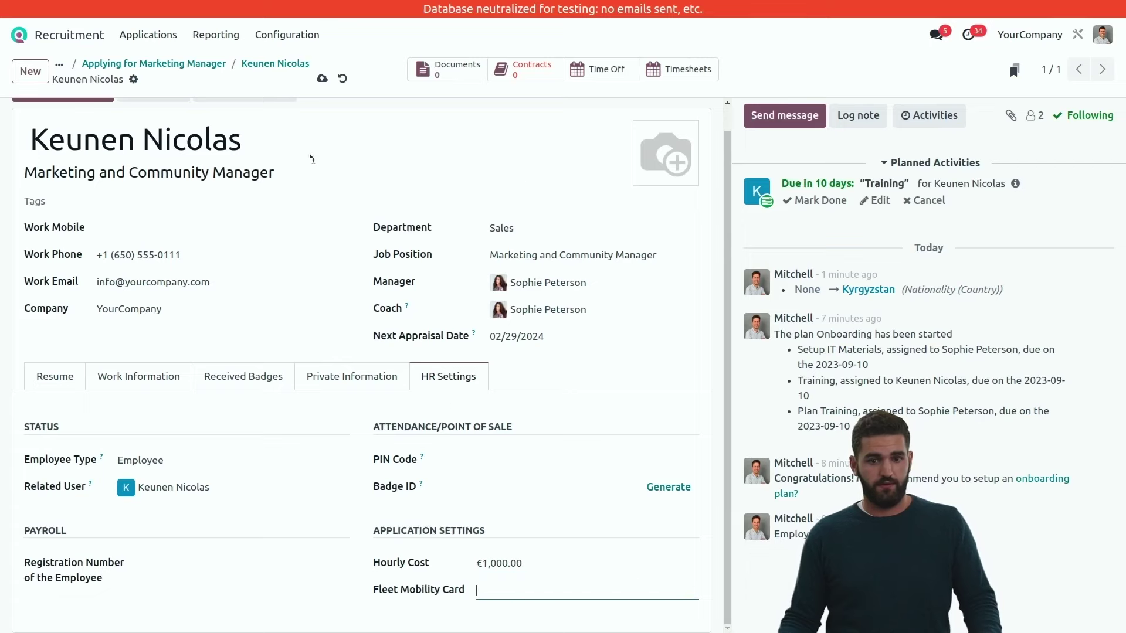
# - Save the employee record with its HR settings and return to the employee's resume section
pyautogui.click(325, 81)
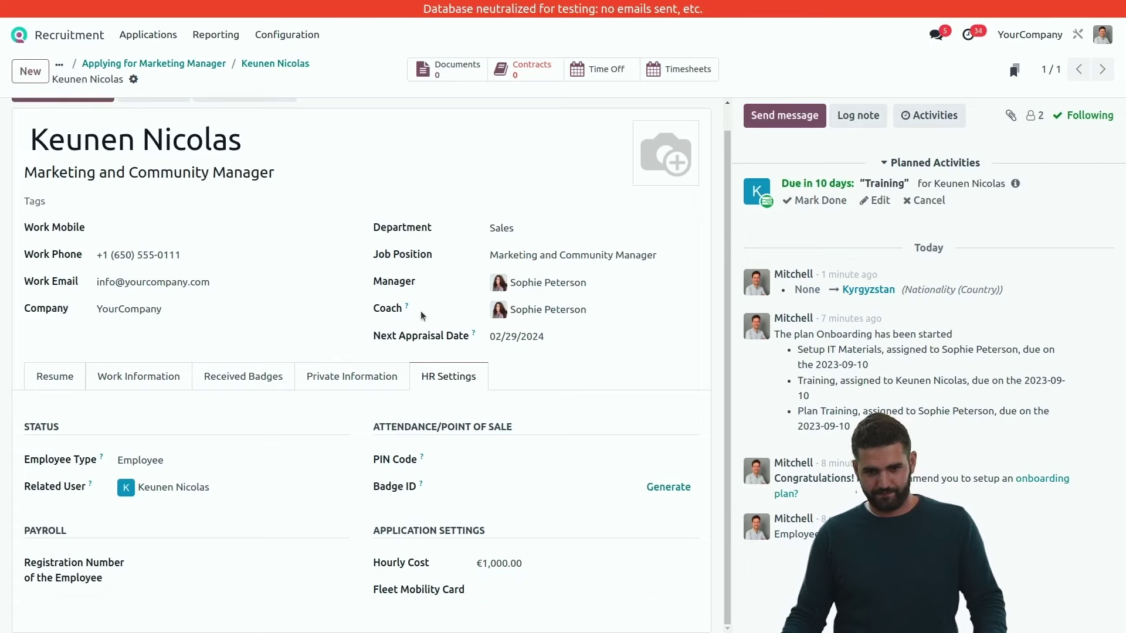
pyautogui.scroll(1, 416, 312)
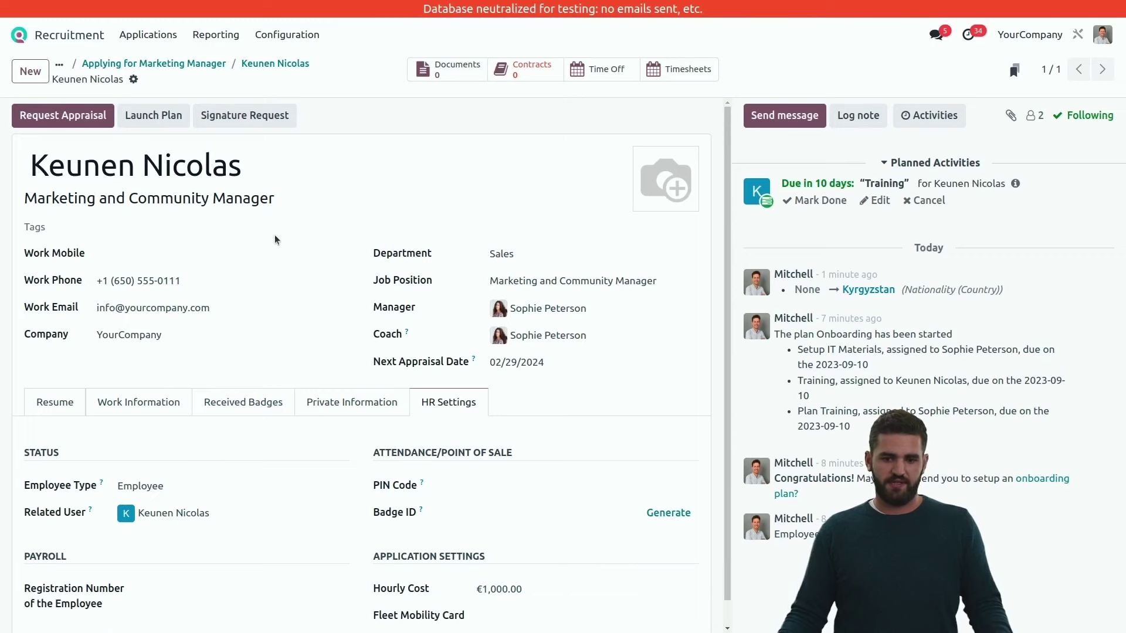
pyautogui.click(58, 404)
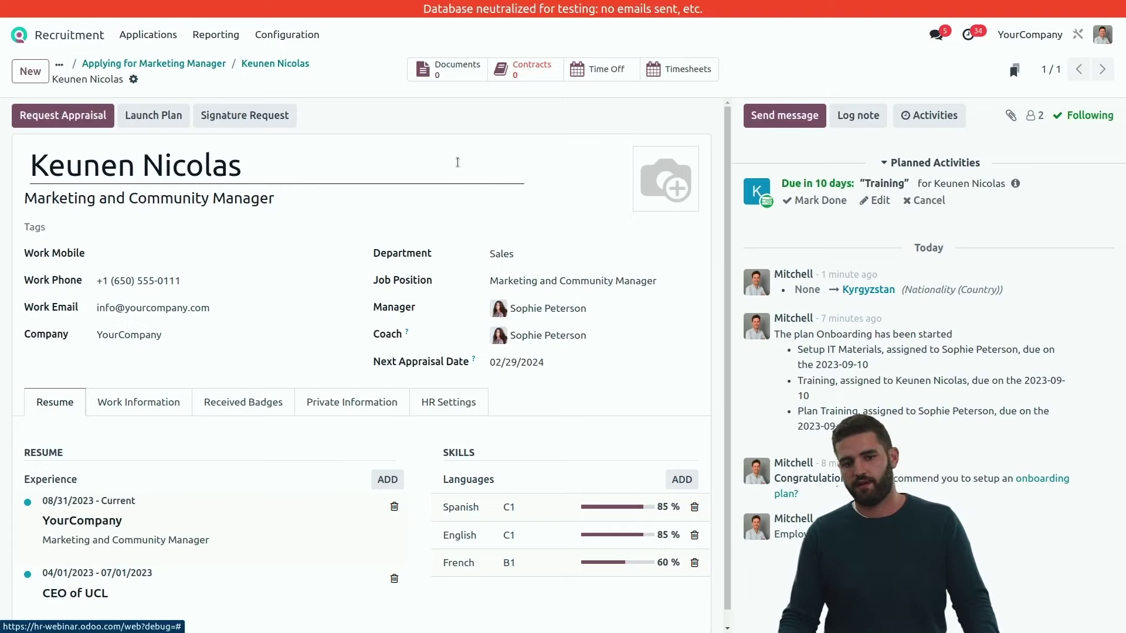
# - Start a contract for the employee, titled as their first contract, with contract type Full-Time, and assign the first listed HR responsible
pyautogui.click(528, 73)
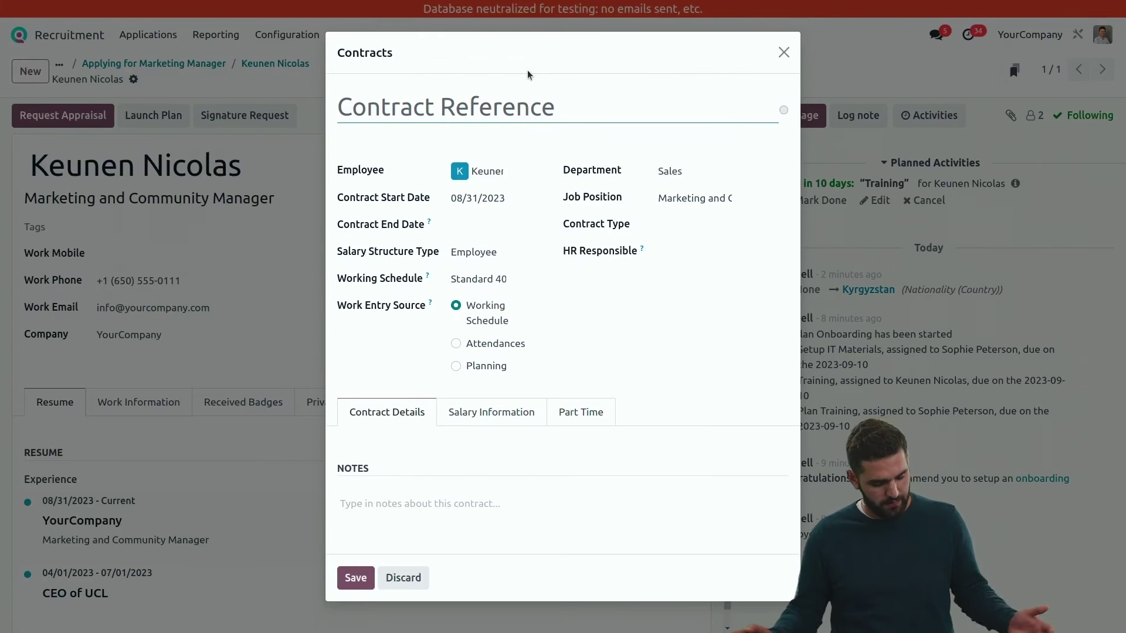
pyautogui.write('First ')
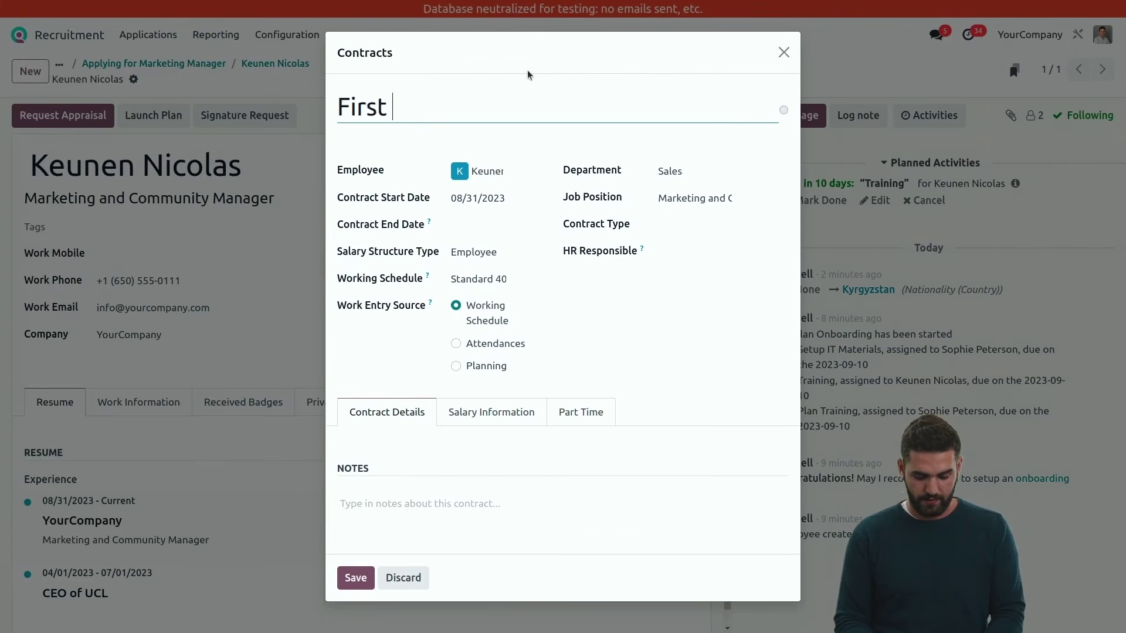
pyautogui.write('contract of Nicolas')
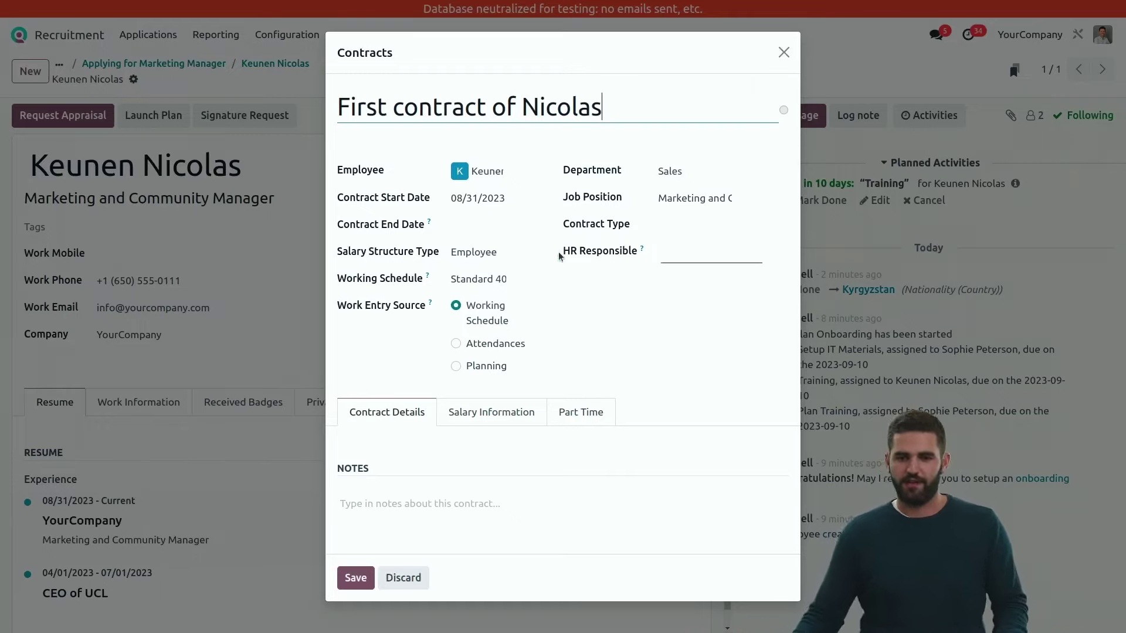
pyautogui.click(674, 228)
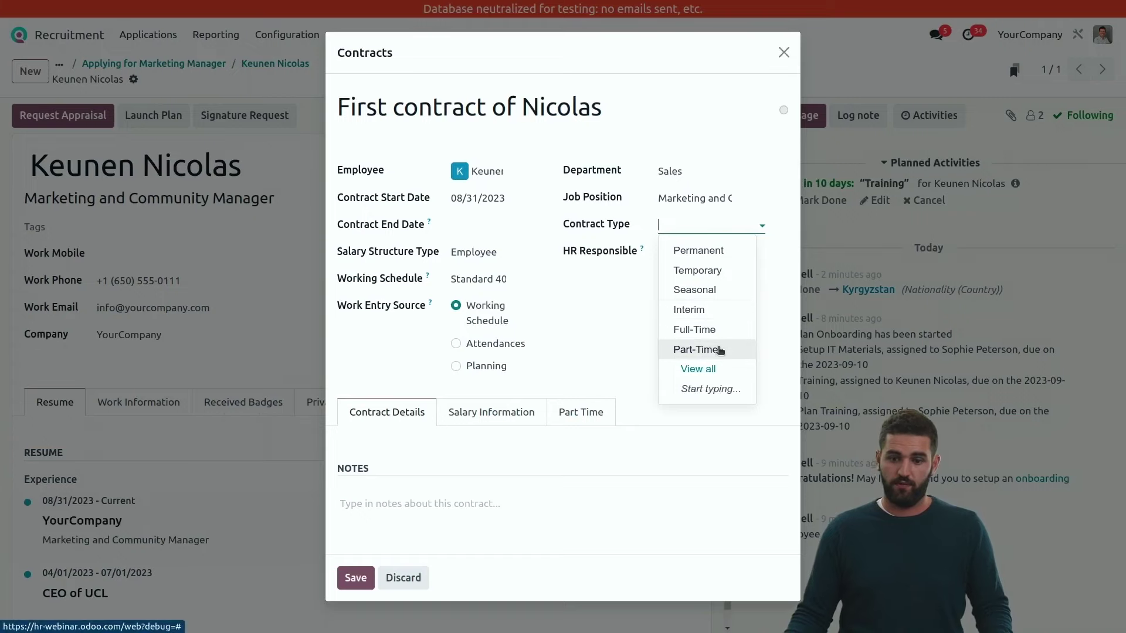
pyautogui.click(717, 330)
pyautogui.click(695, 260)
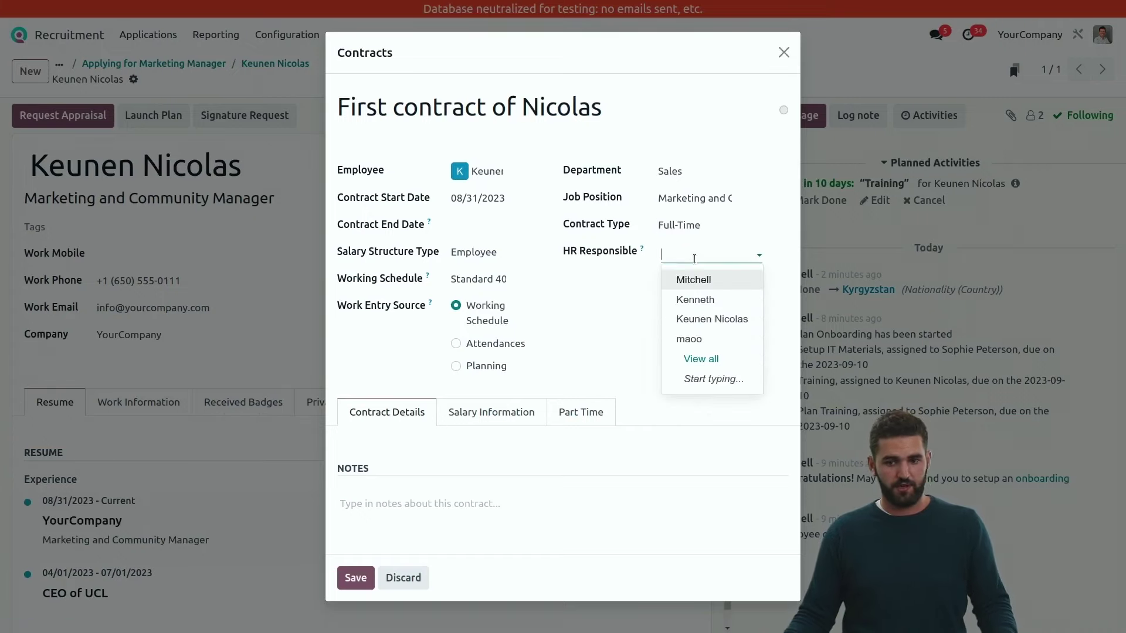
pyautogui.click(661, 280)
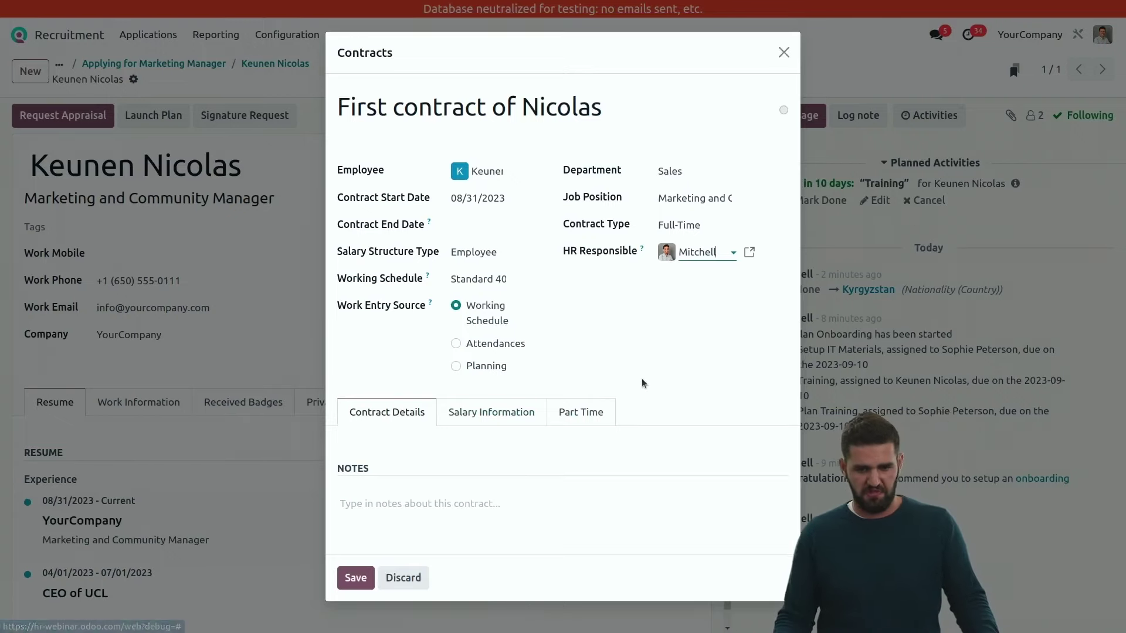
# - Set the contract's monthly fixed wage to €6,000 and save the contract
pyautogui.click(524, 413)
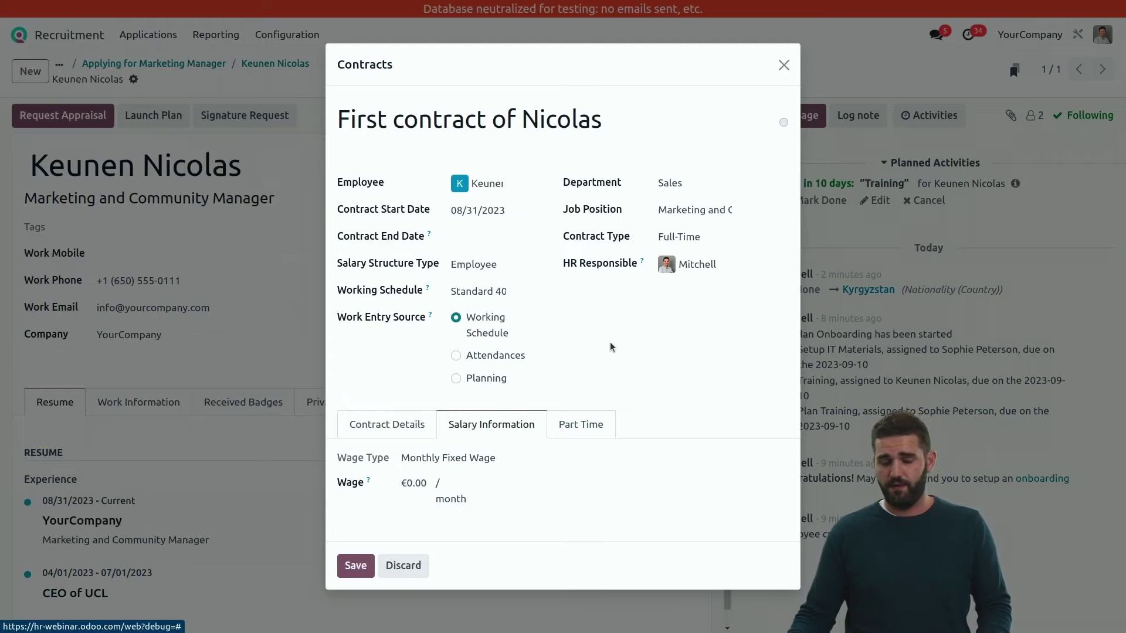
pyautogui.click(415, 486)
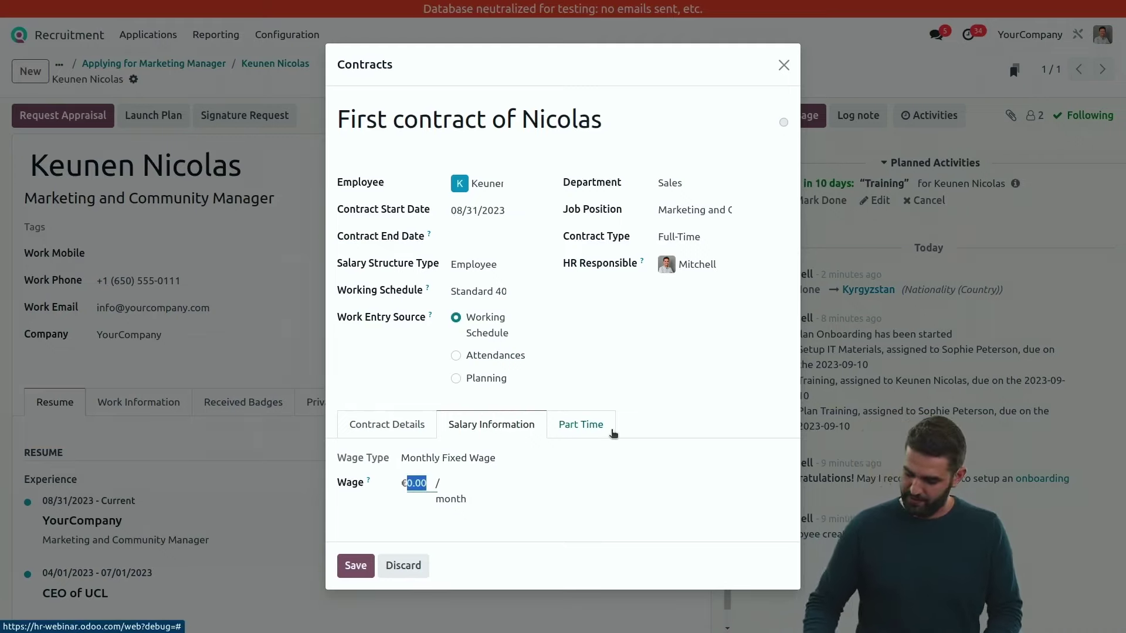
pyautogui.write('6000')
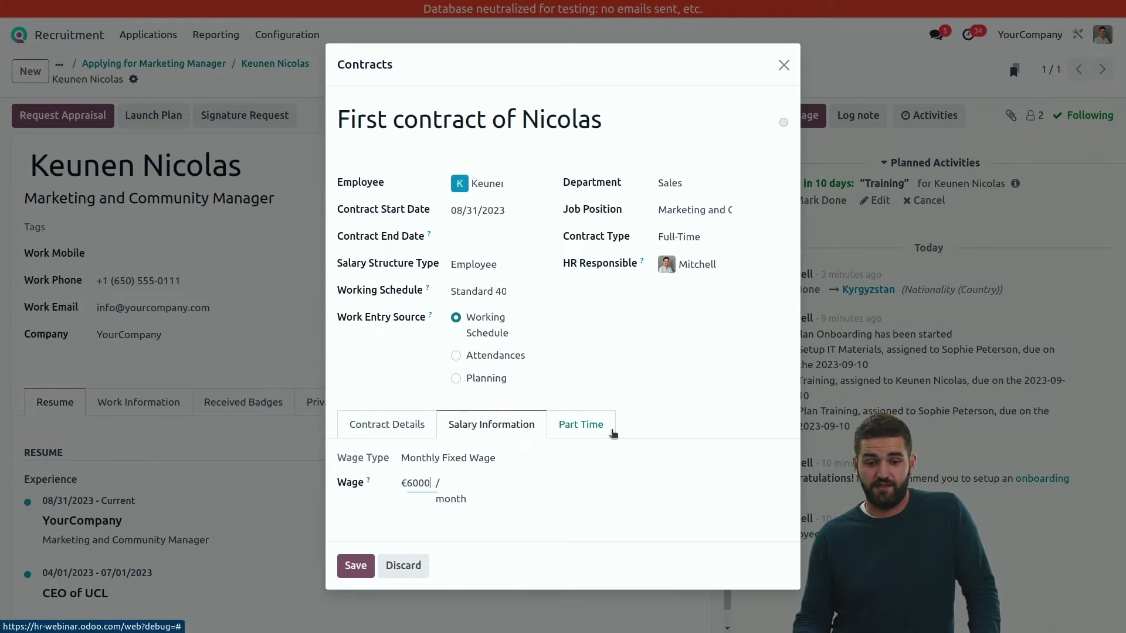
pyautogui.click(615, 524)
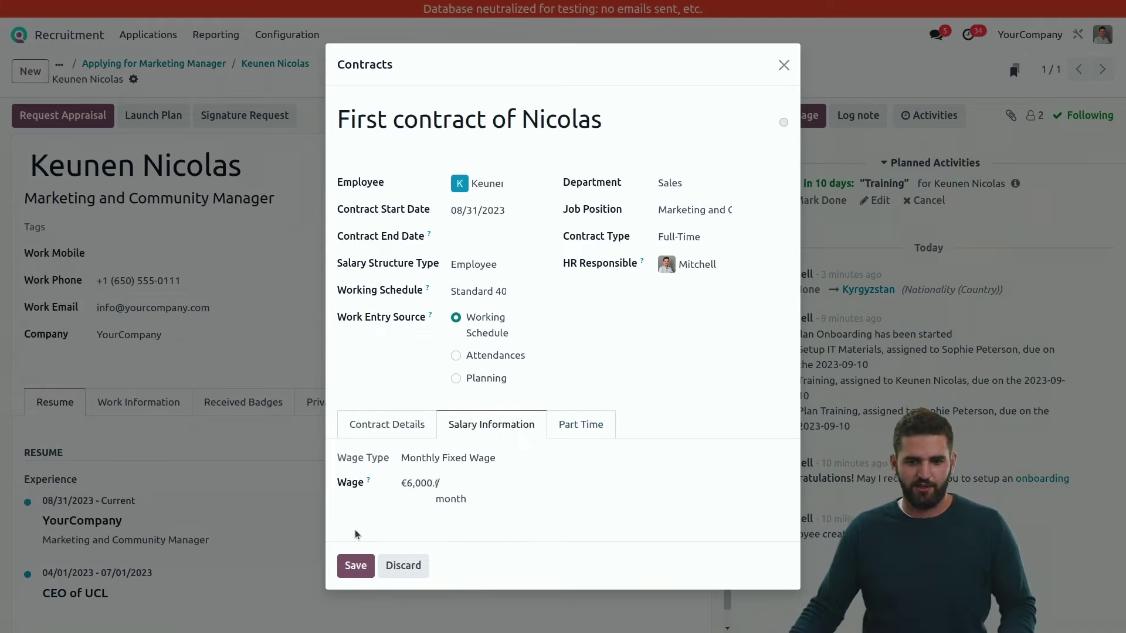
pyautogui.click(351, 565)
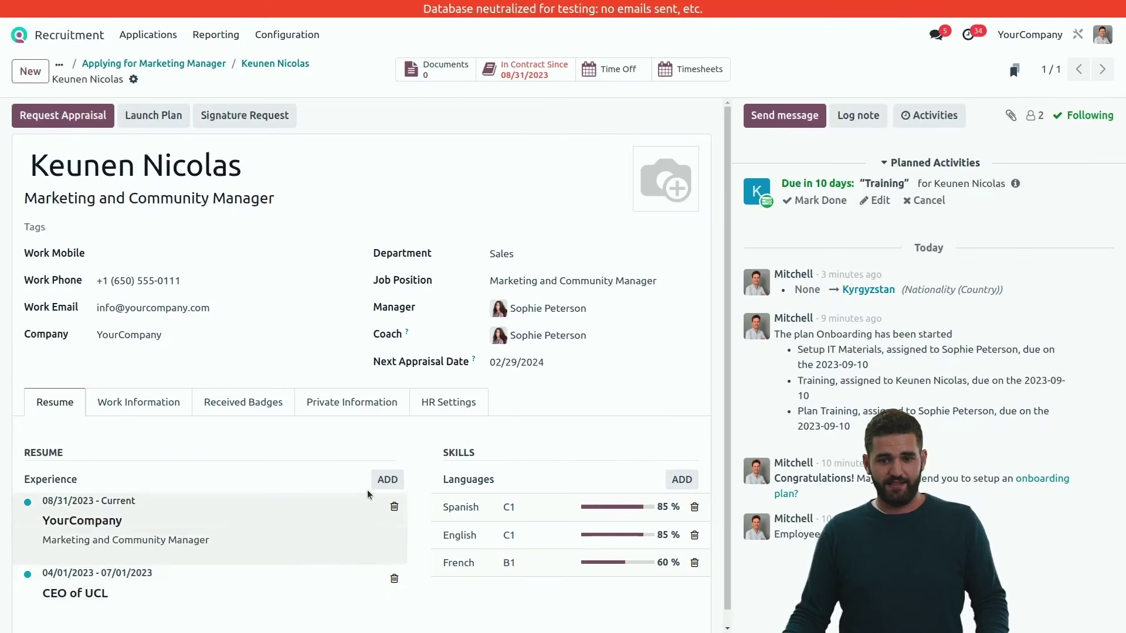
# - Open the employee's saved contract, set its status to Running and return to the employee record
pyautogui.click(532, 82)
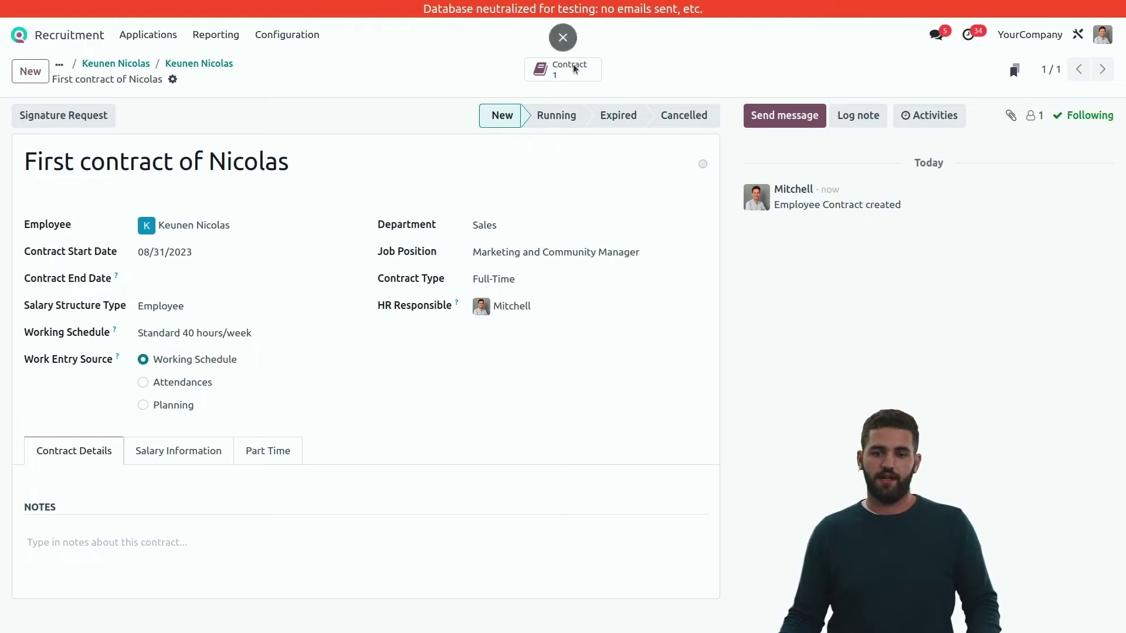
pyautogui.click(556, 115)
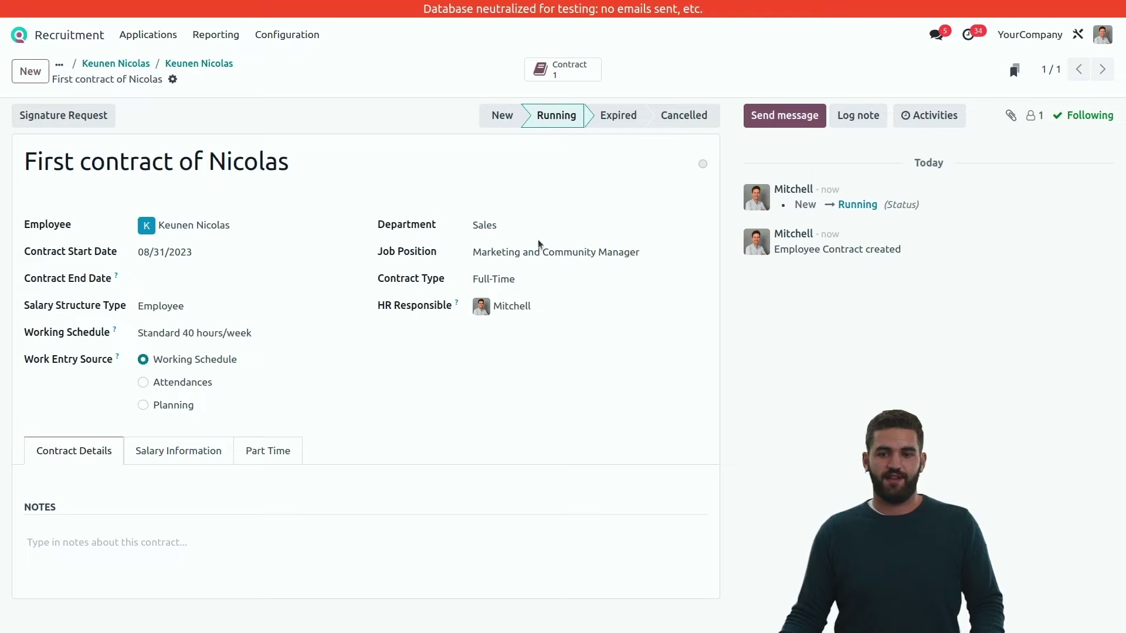
pyautogui.click(198, 65)
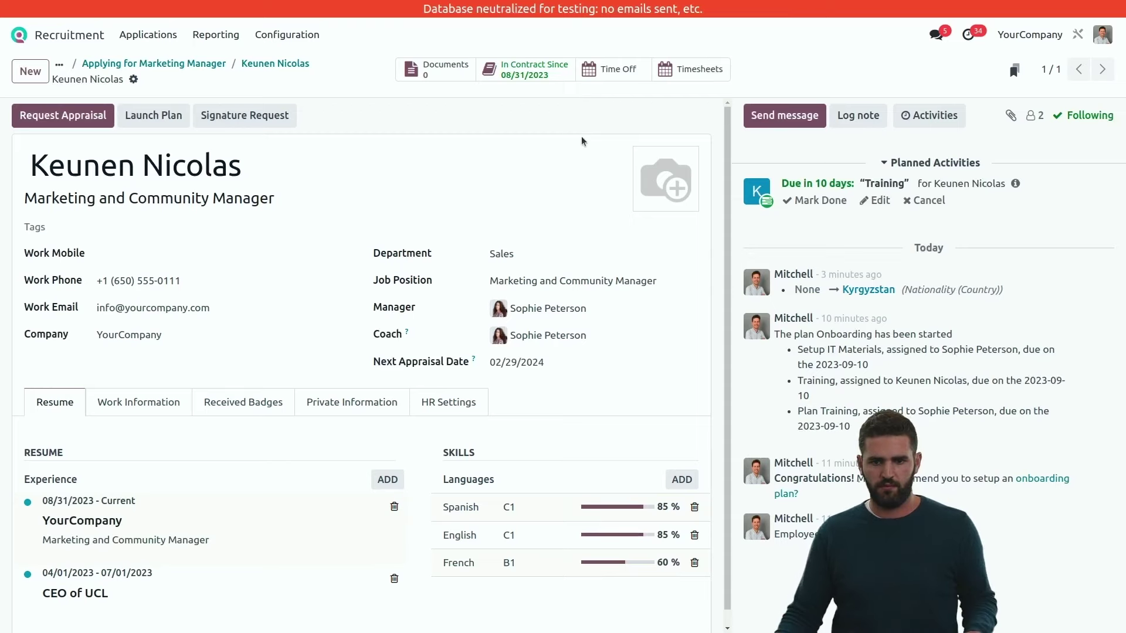
# - Switch to the Time Off app and open its configuration options
pyautogui.click(19, 37)
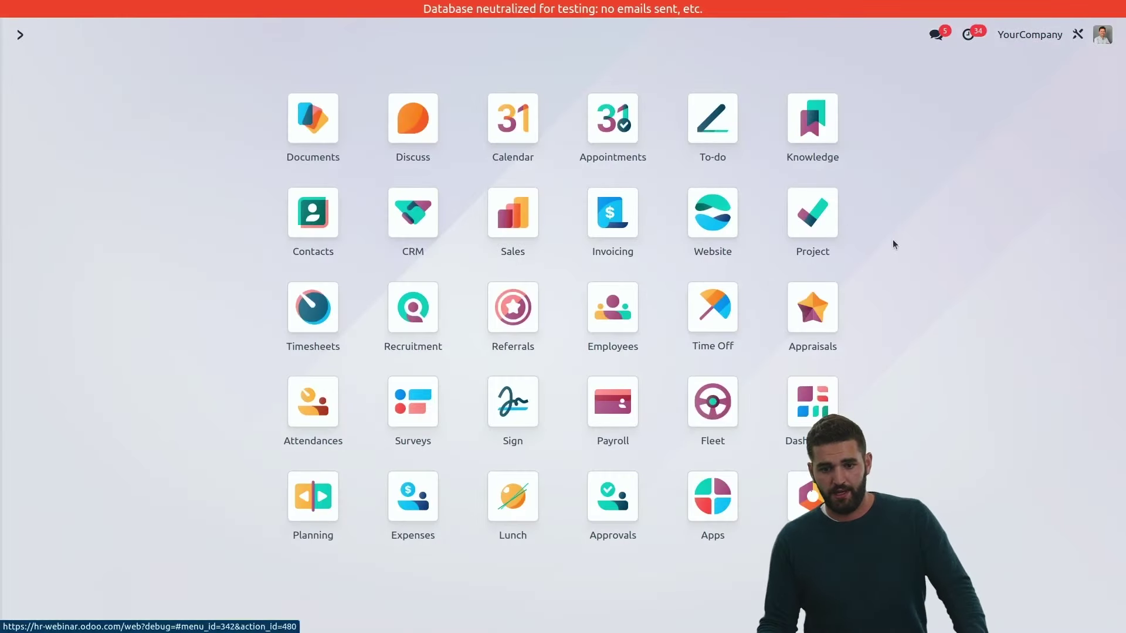
pyautogui.click(725, 320)
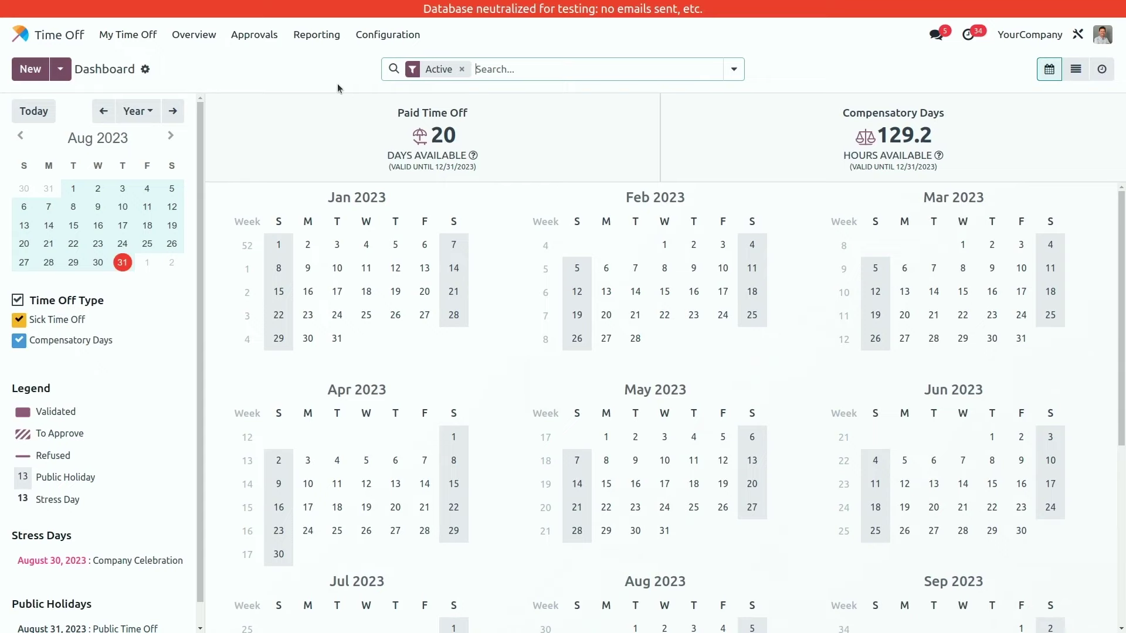
pyautogui.click(375, 35)
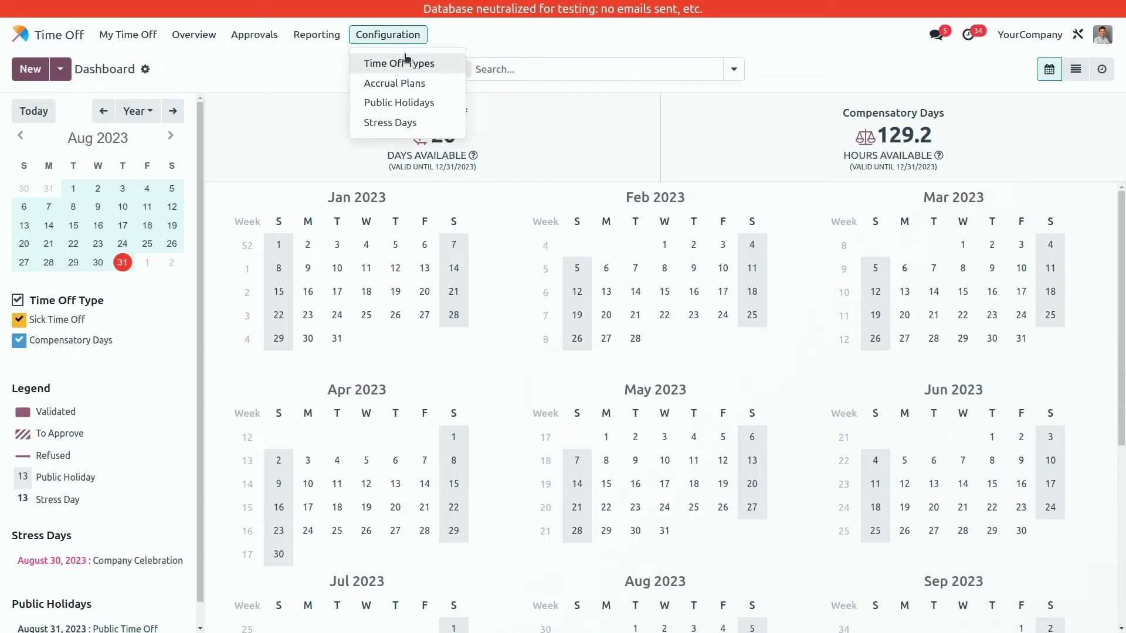
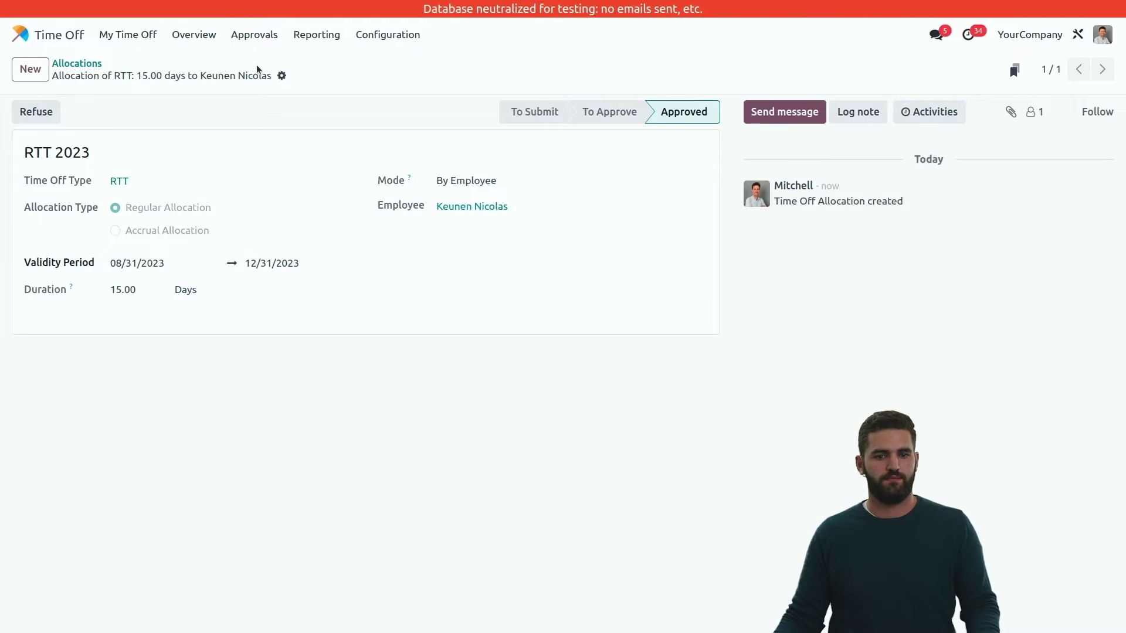
# - Leave the RTT 2023 allocation for the allocations list and open the accrual plans
pyautogui.click(78, 62)
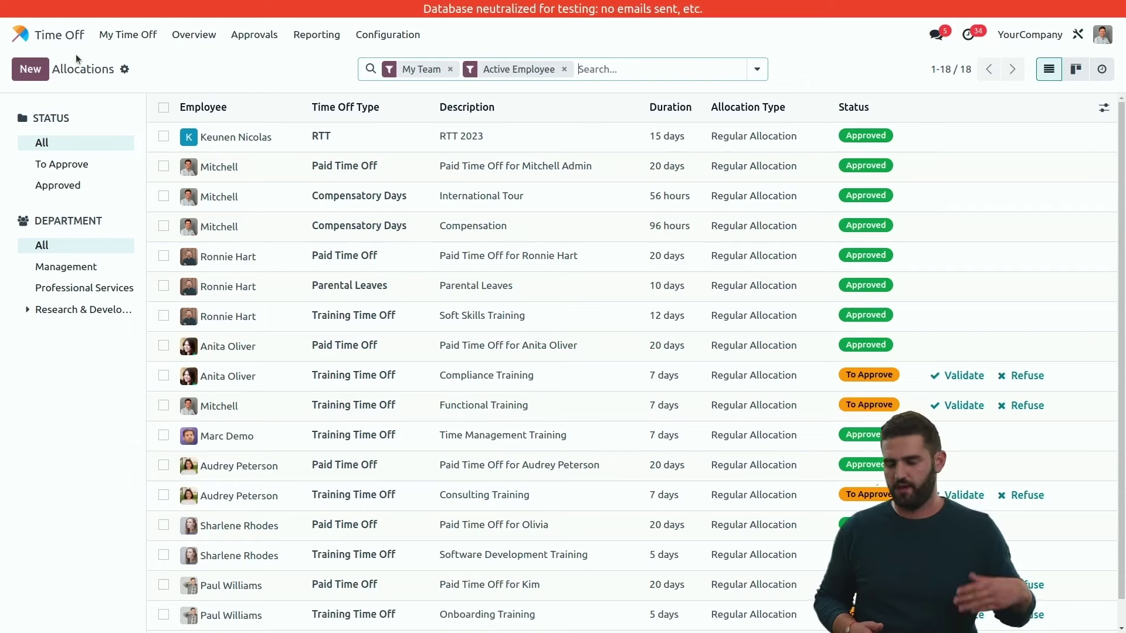
pyautogui.click(384, 38)
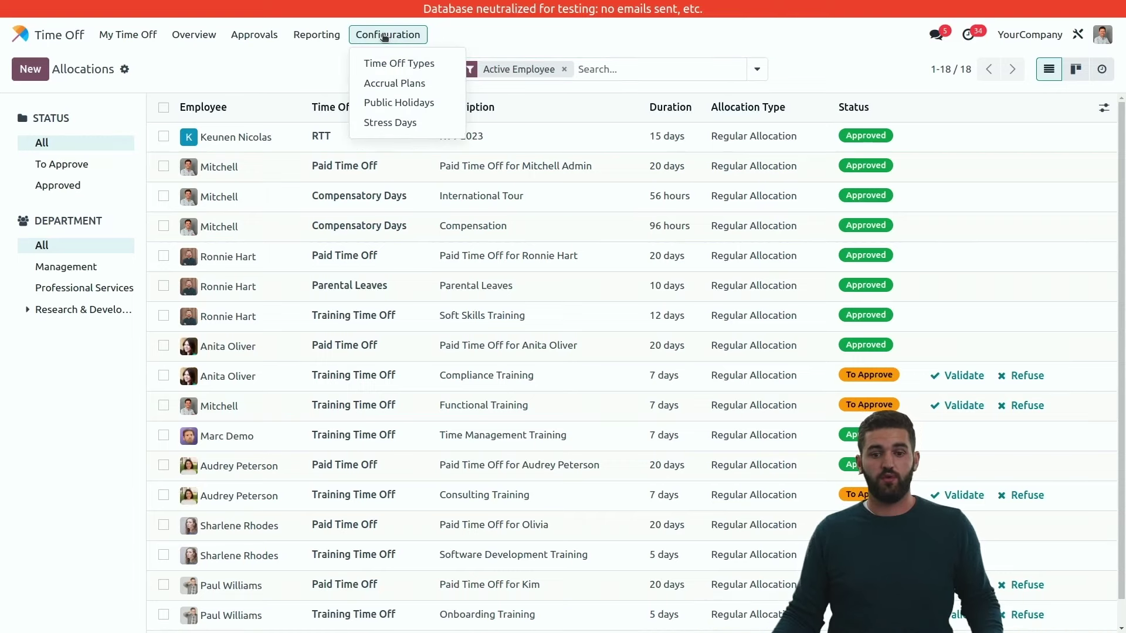
pyautogui.click(401, 82)
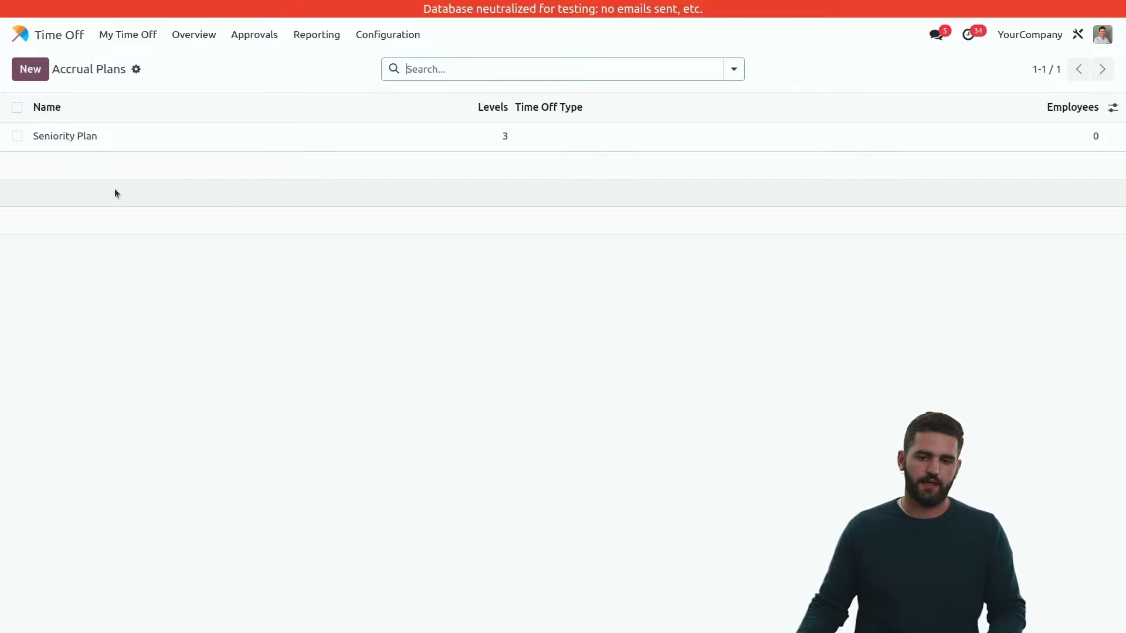
# - Create an accrual plan named Seniority RTT and assign it the Seniority time off type
pyautogui.click(33, 70)
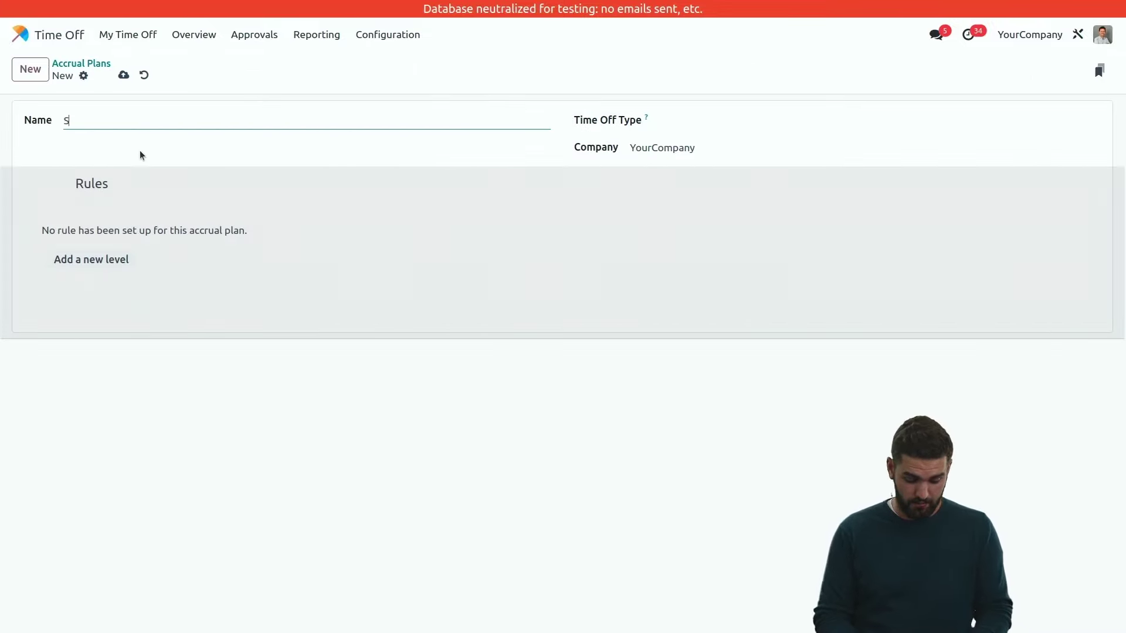
pyautogui.write('Seniority RTT')
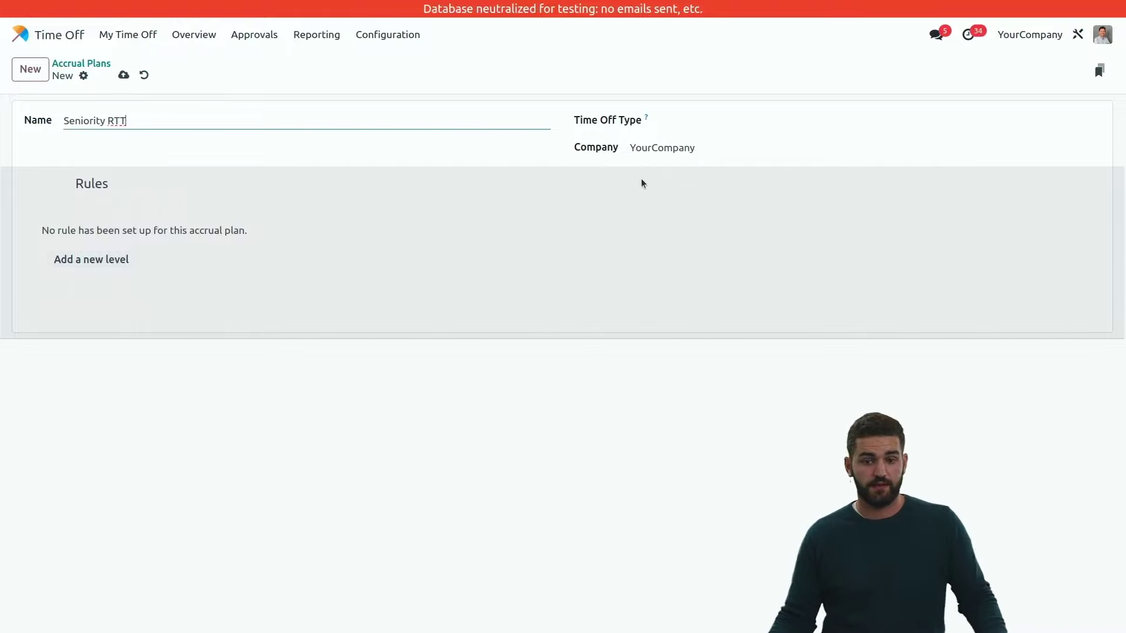
pyautogui.click(687, 115)
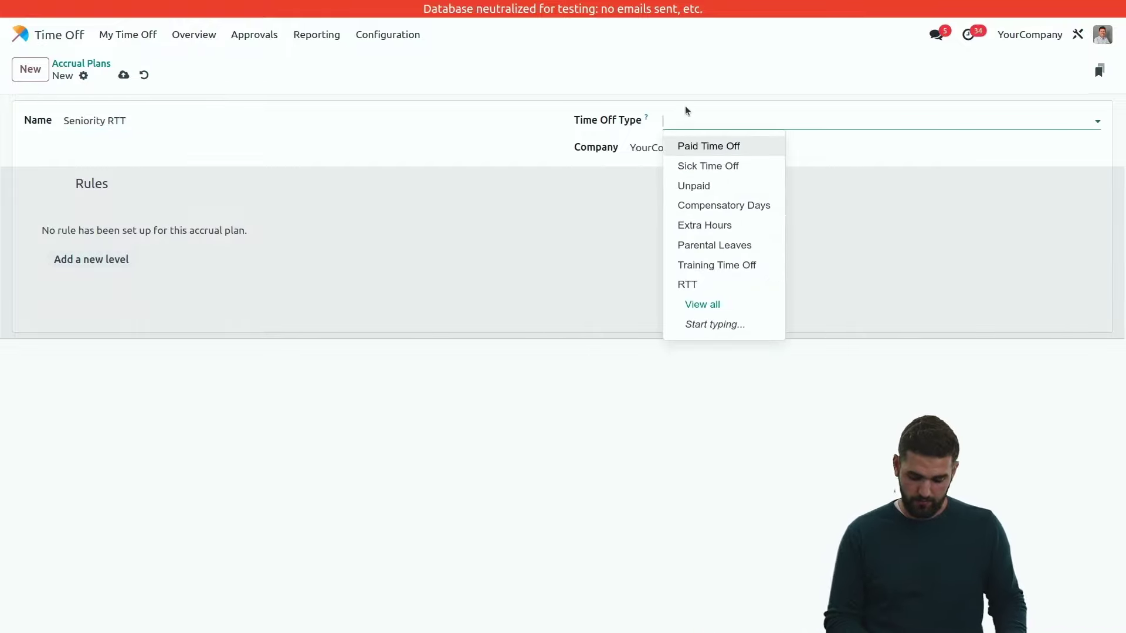
pyautogui.write('rtt')
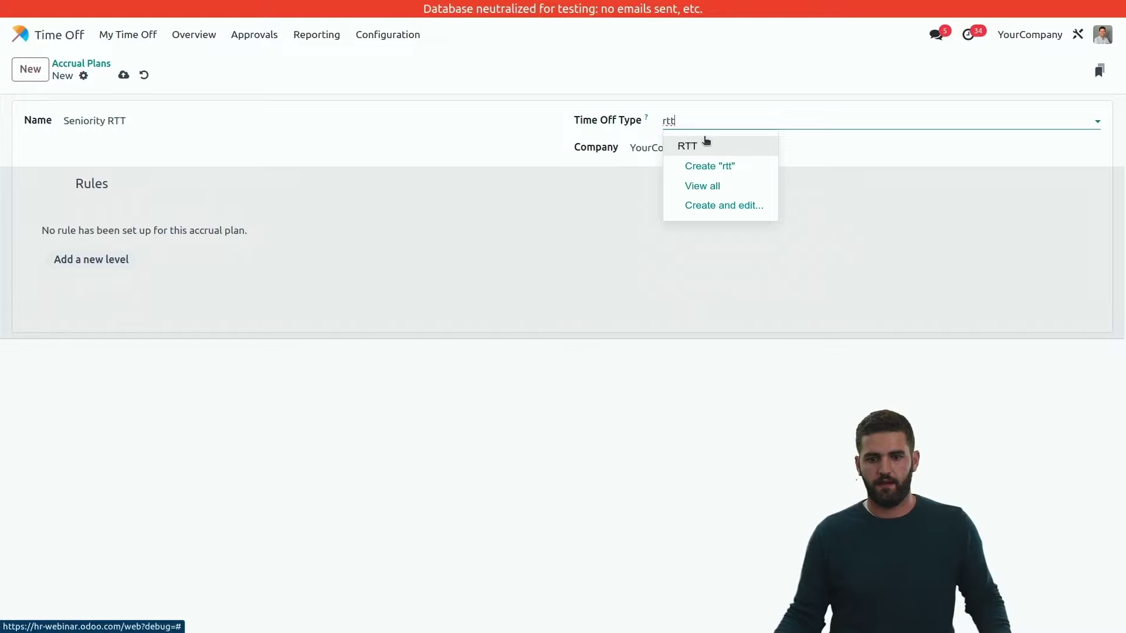
pyautogui.doubleClick(698, 118)
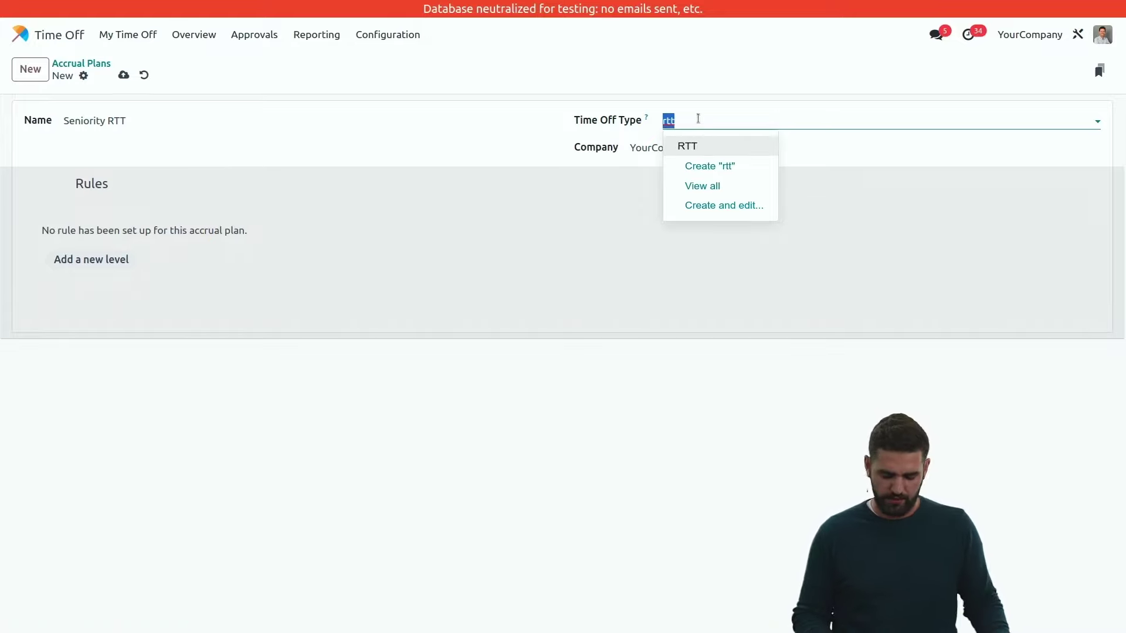
pyautogui.press('BackSpace')
pyautogui.write('seni')
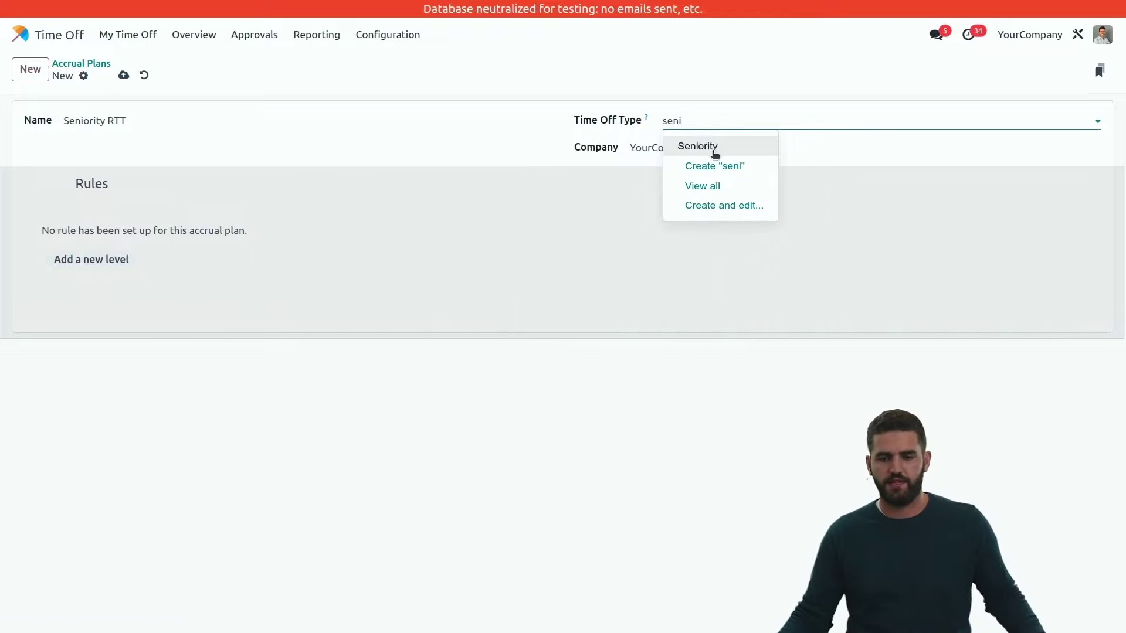
pyautogui.click(714, 151)
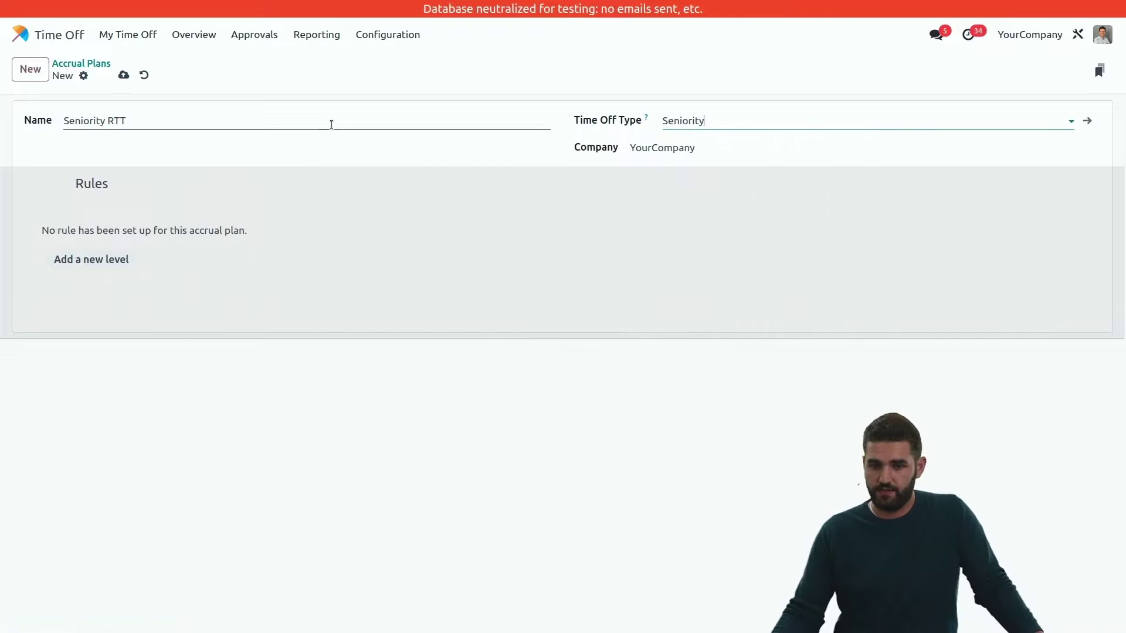
# - Start a new level in the accrual plan and set it to begin 5 years after the allocation date
pyautogui.click(116, 265)
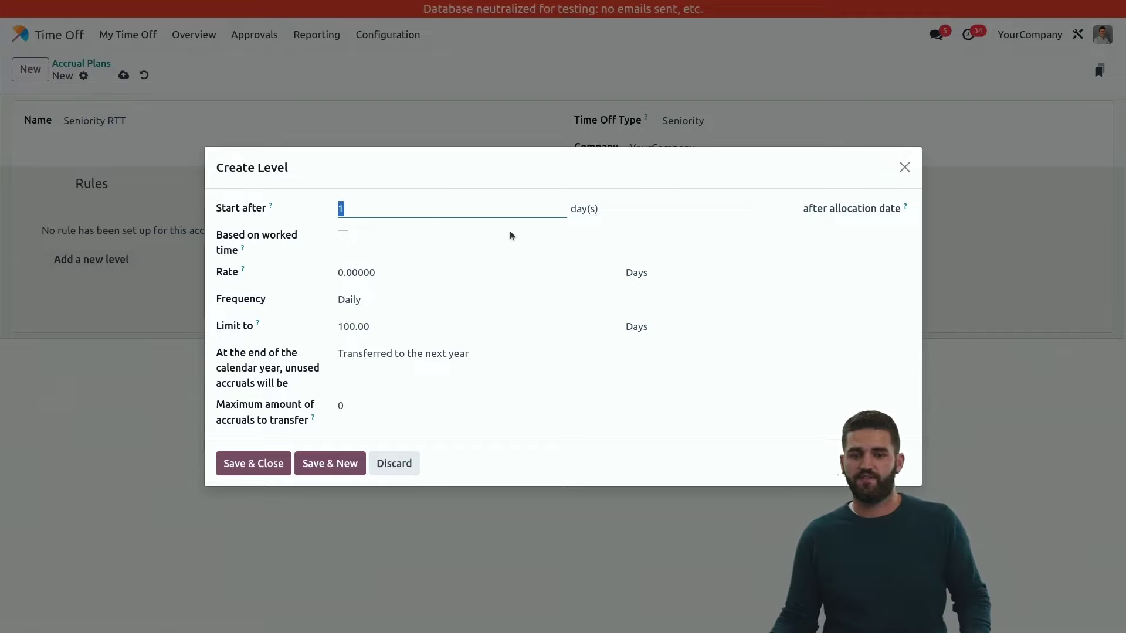
pyautogui.click(474, 211)
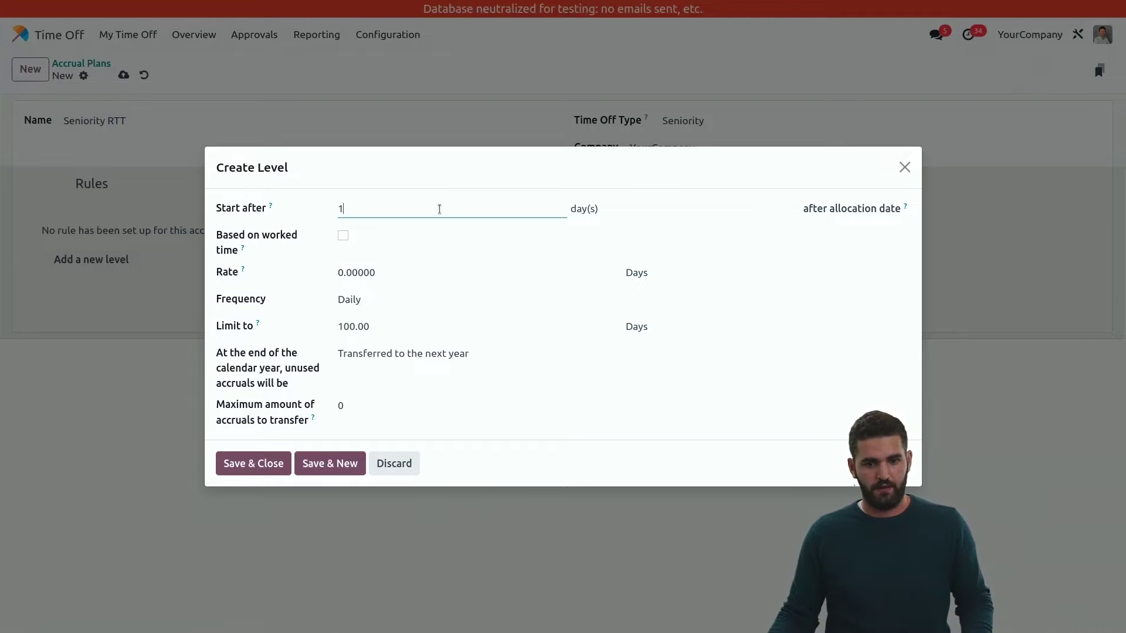
pyautogui.press('BackSpace')
pyautogui.write('5')
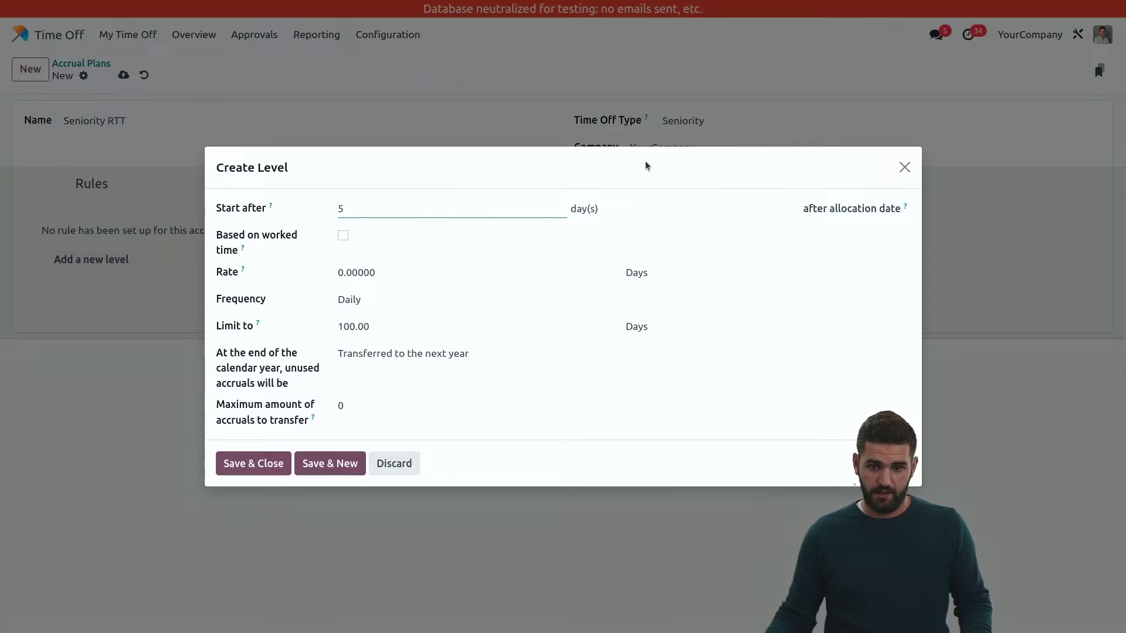
pyautogui.click(645, 208)
pyautogui.click(653, 251)
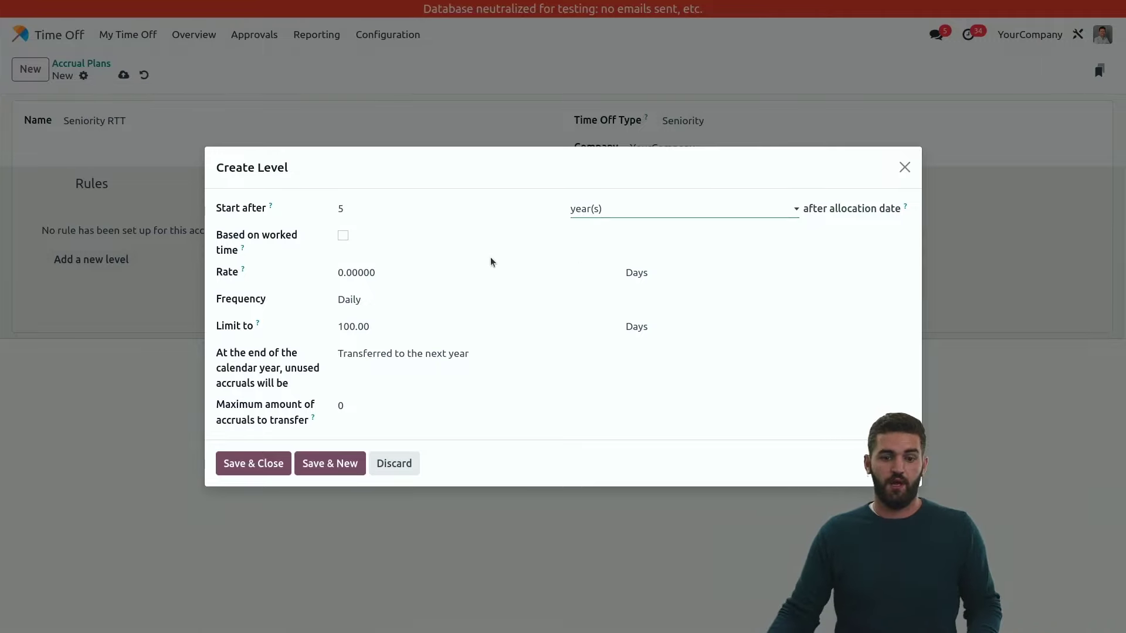
# - Set the level's accrual rate to 2 days with a Yearly frequency on 1 January
pyautogui.click(463, 275)
pyautogui.write('2')
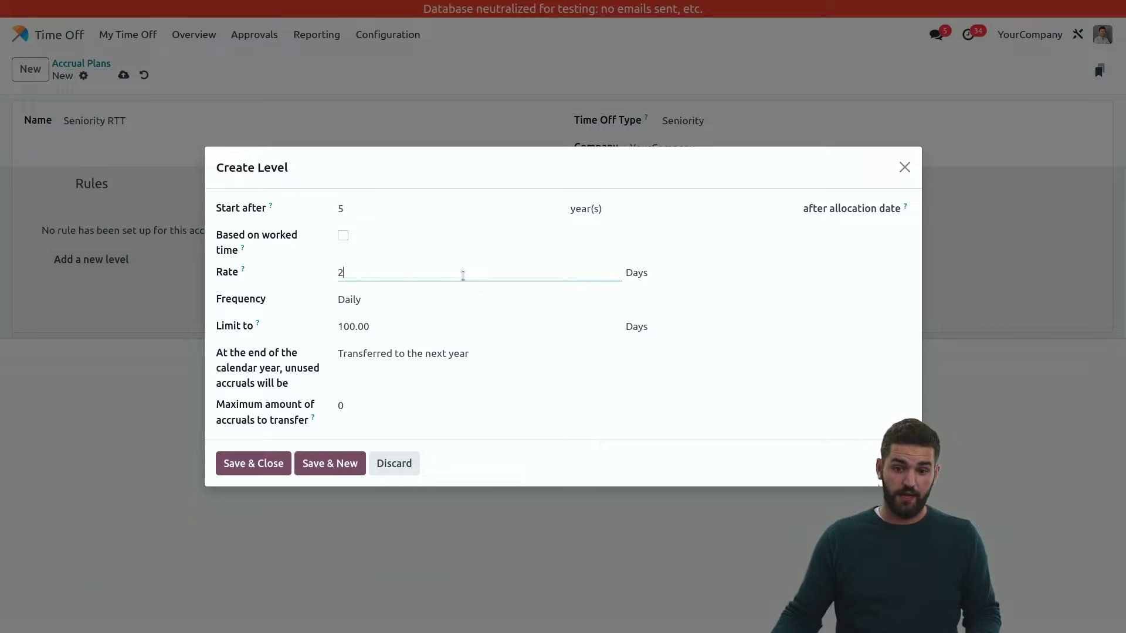
pyautogui.click(468, 299)
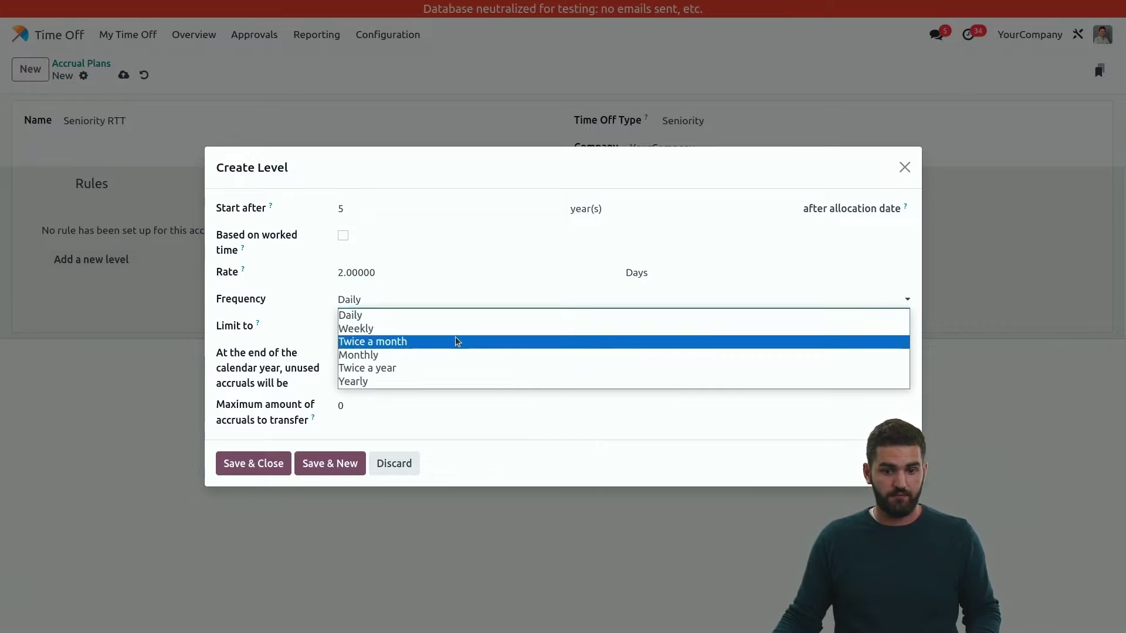
pyautogui.click(437, 395)
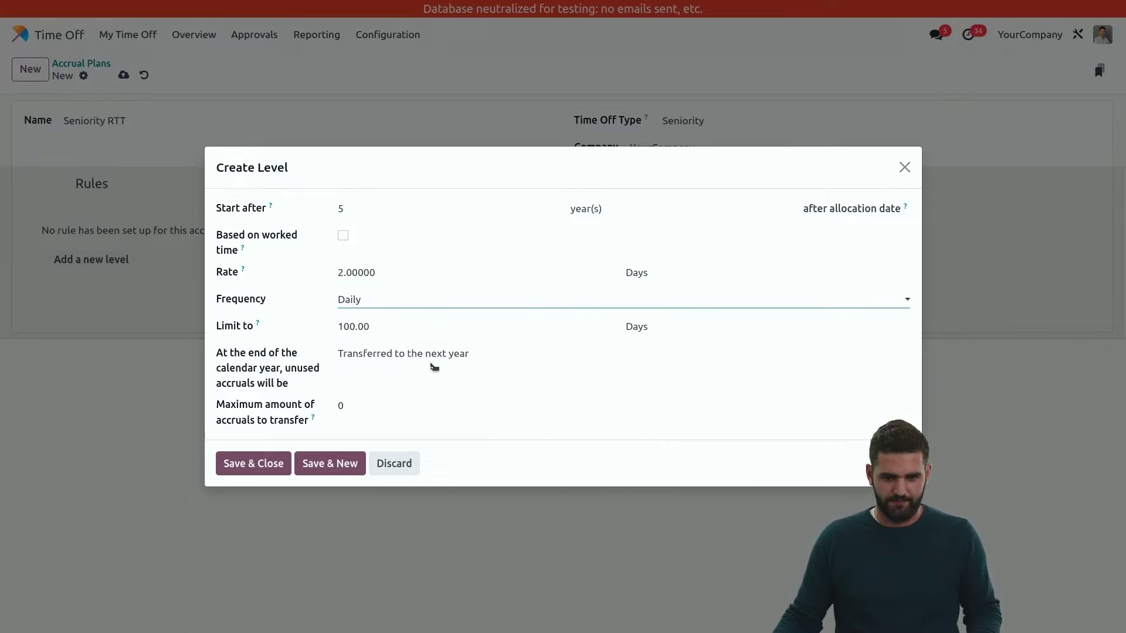
pyautogui.click(417, 303)
pyautogui.click(598, 382)
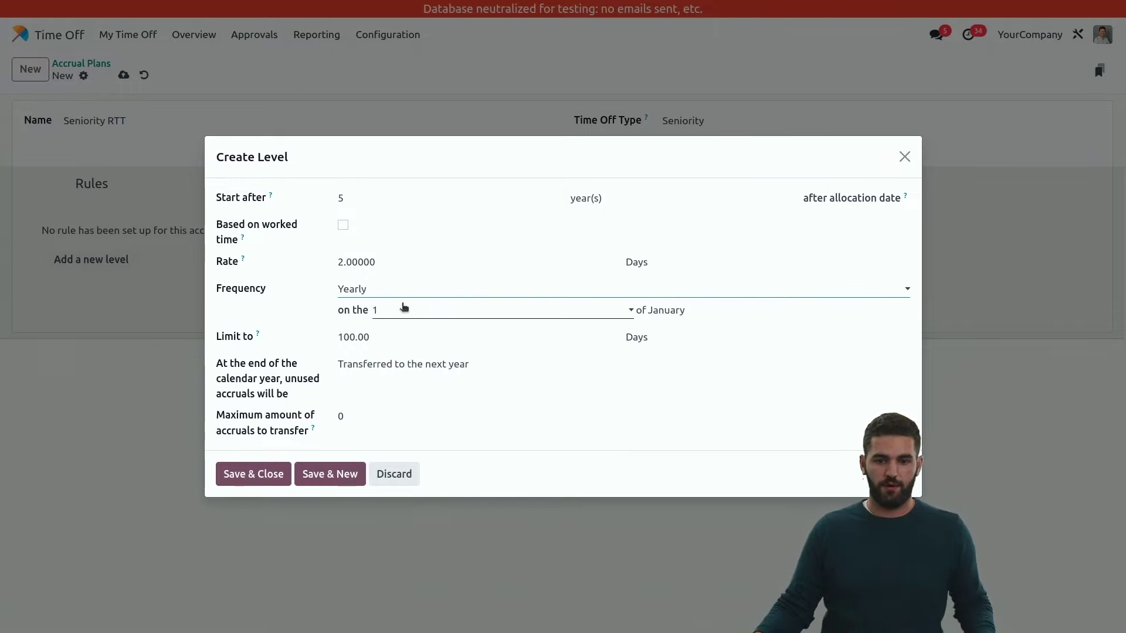
# - Limit the level's accrual to 2 days and set the maximum amount of accruals to transfer to 2
pyautogui.click(420, 337)
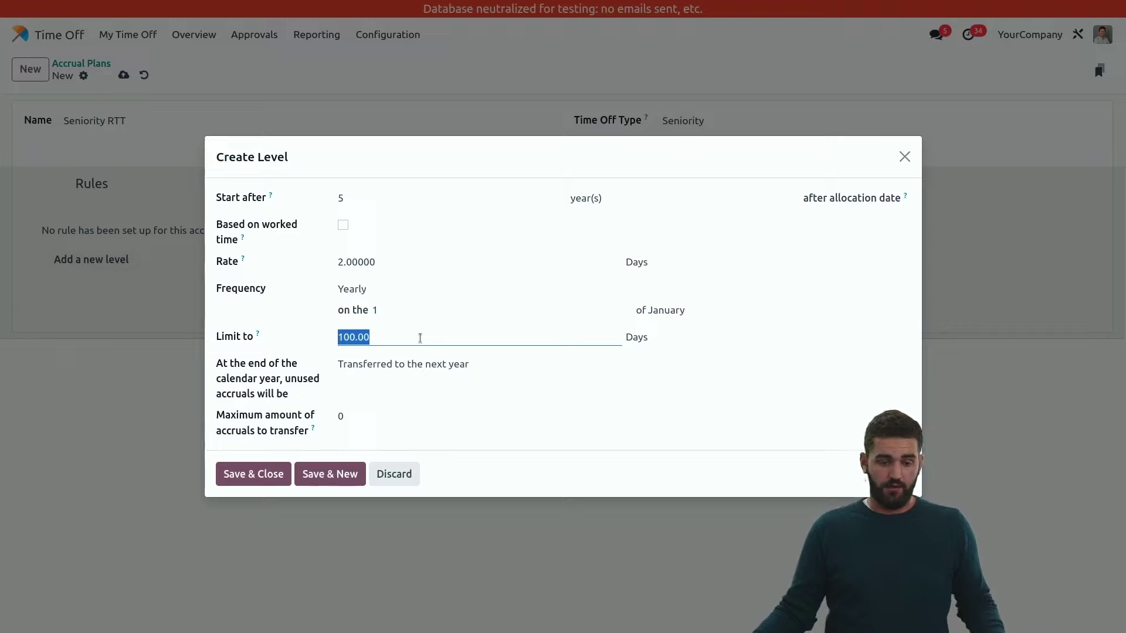
pyautogui.write('2')
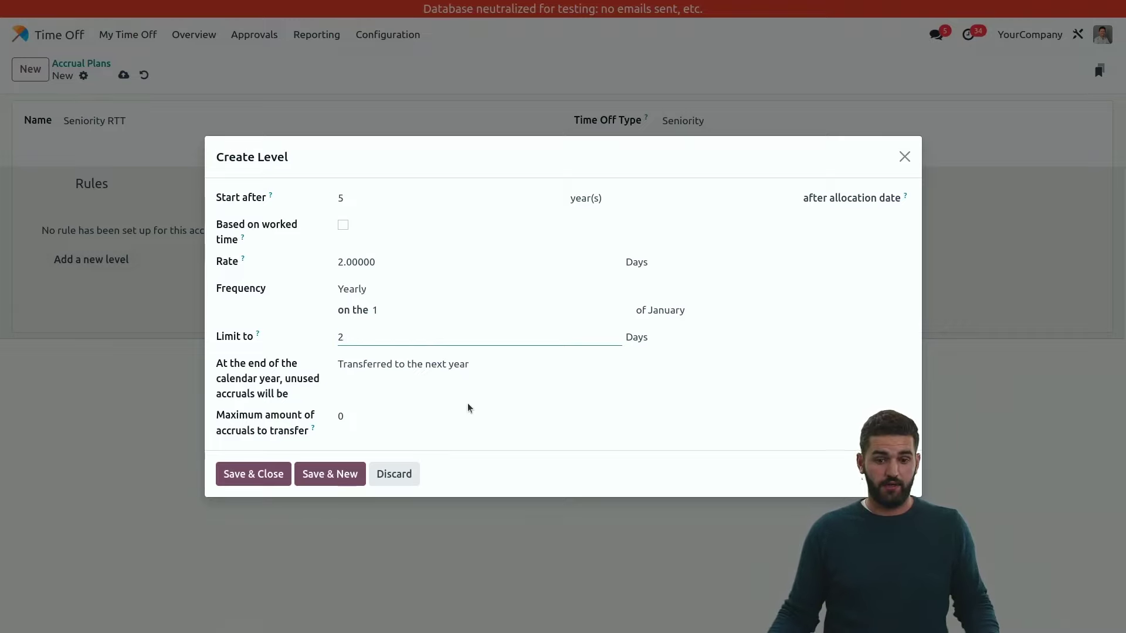
pyautogui.click(414, 410)
pyautogui.write('2')
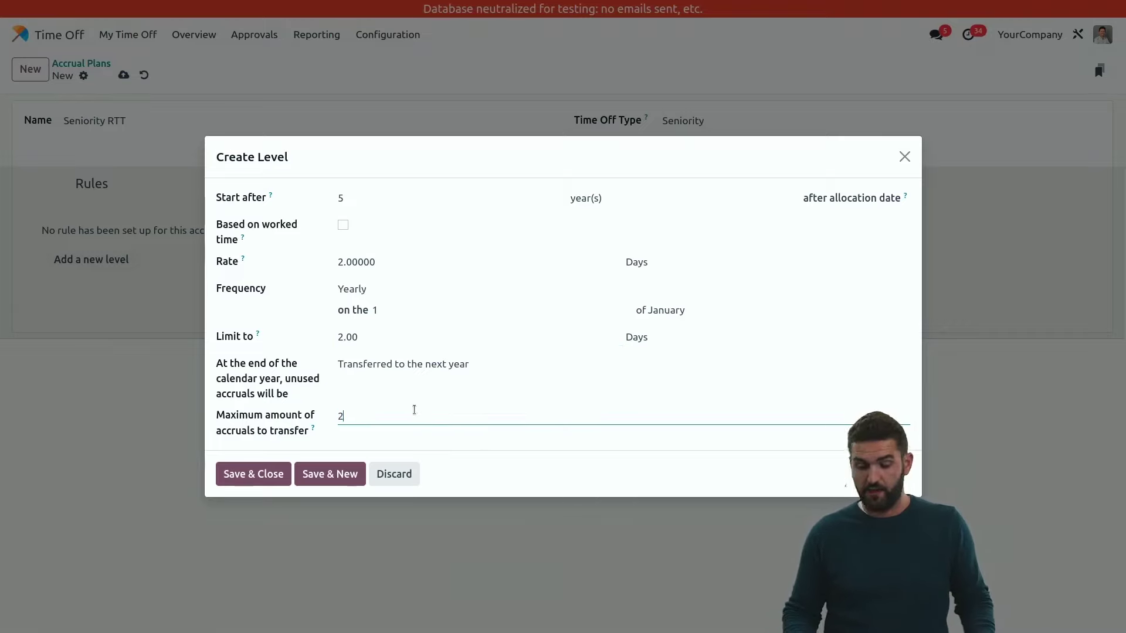
pyautogui.click(537, 441)
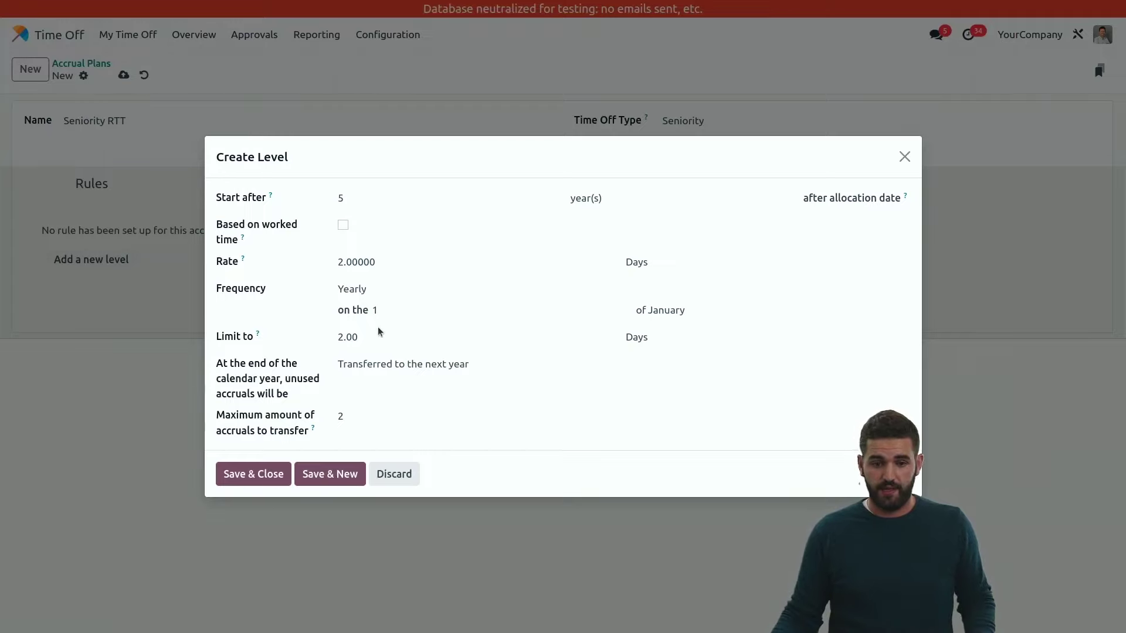
# - Re-enter 2 as the maximum amount of accruals to transfer, then save the level and the accrual plan
pyautogui.click(395, 421)
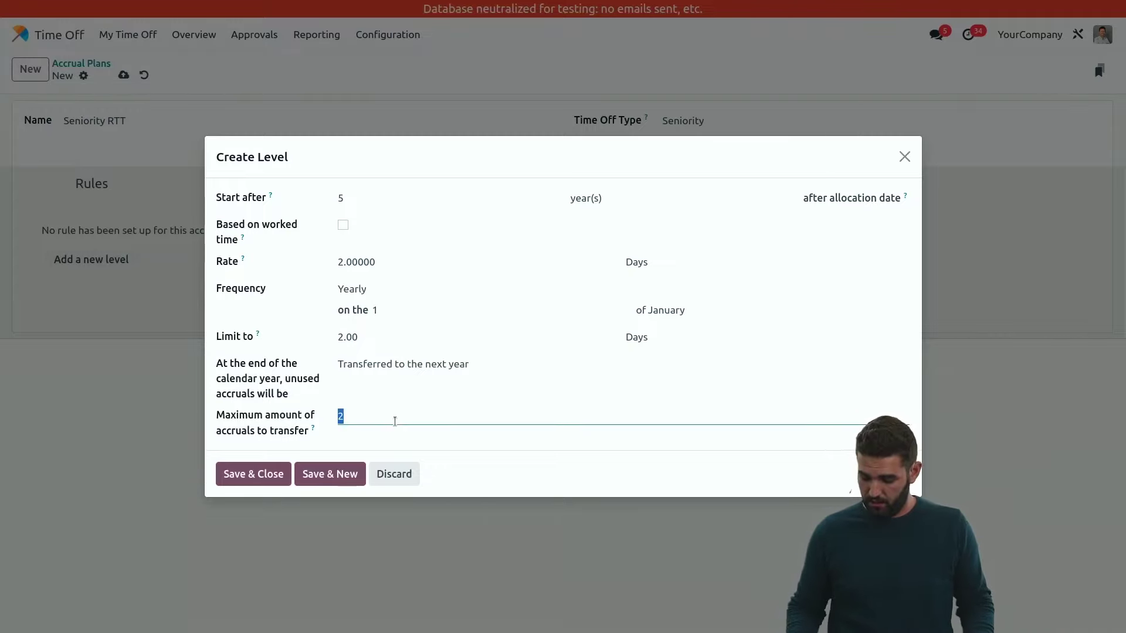
pyautogui.write('0')
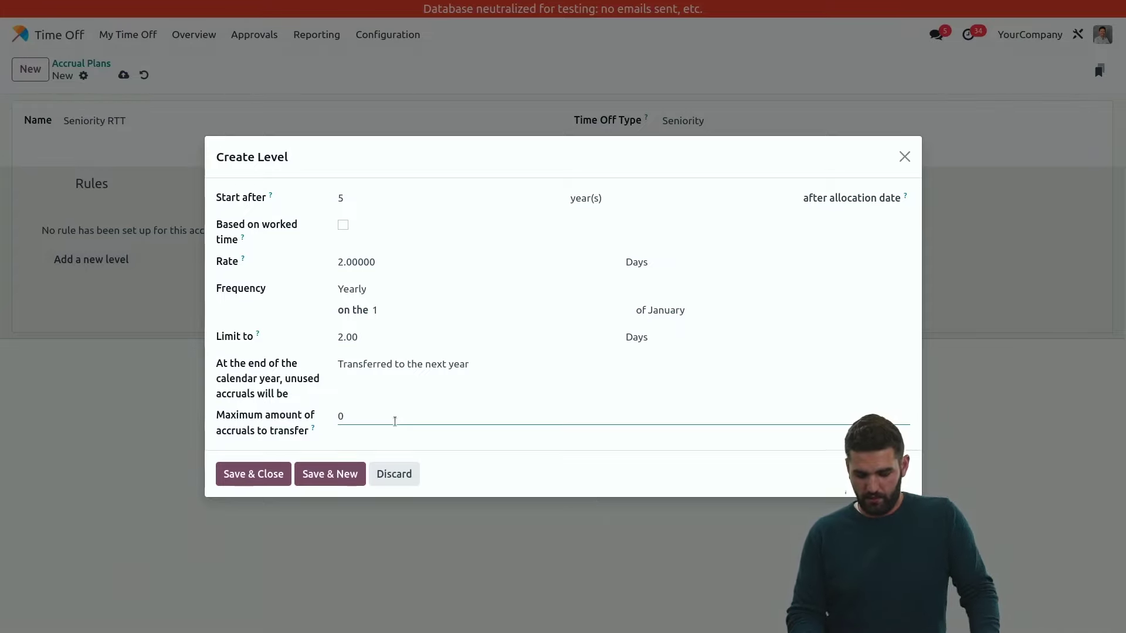
pyautogui.press('BackSpace')
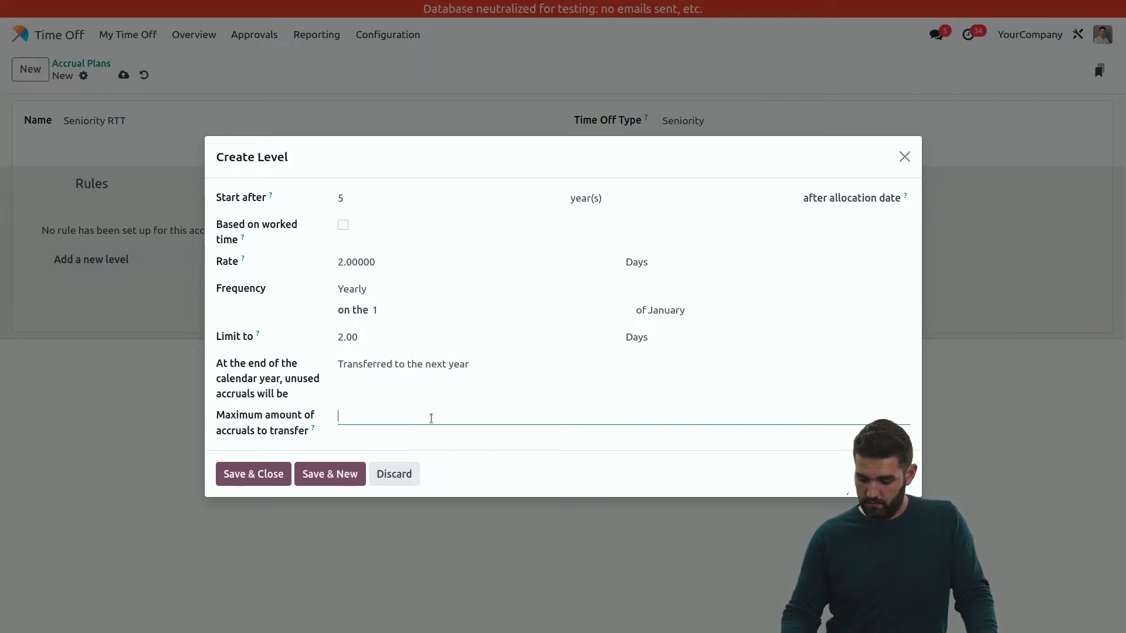
pyautogui.write('2')
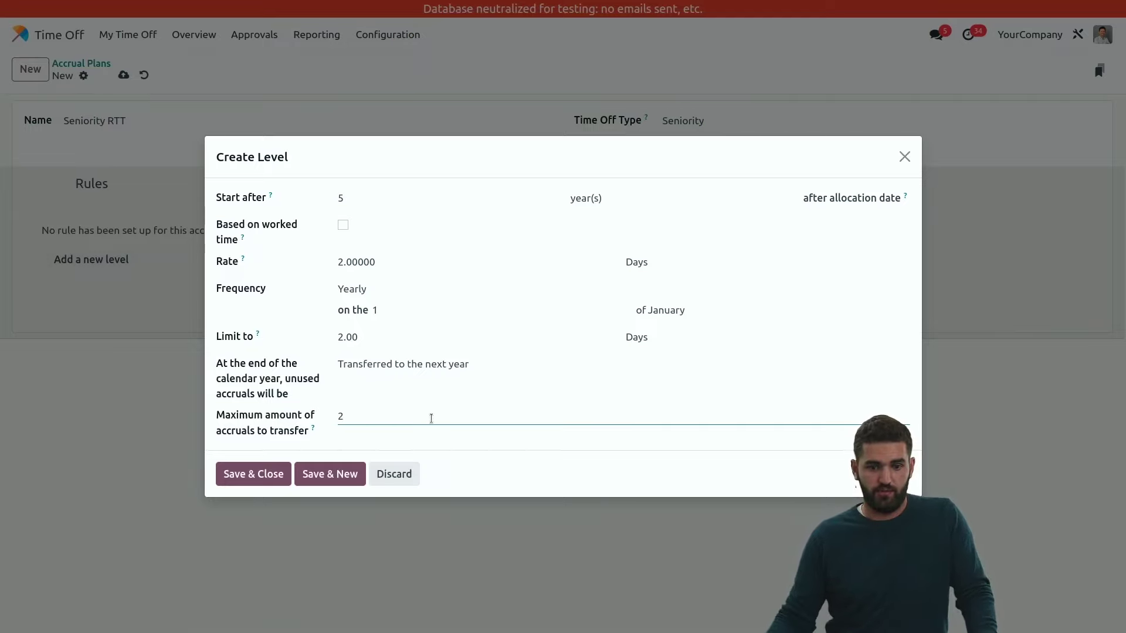
pyautogui.click(285, 473)
pyautogui.click(123, 74)
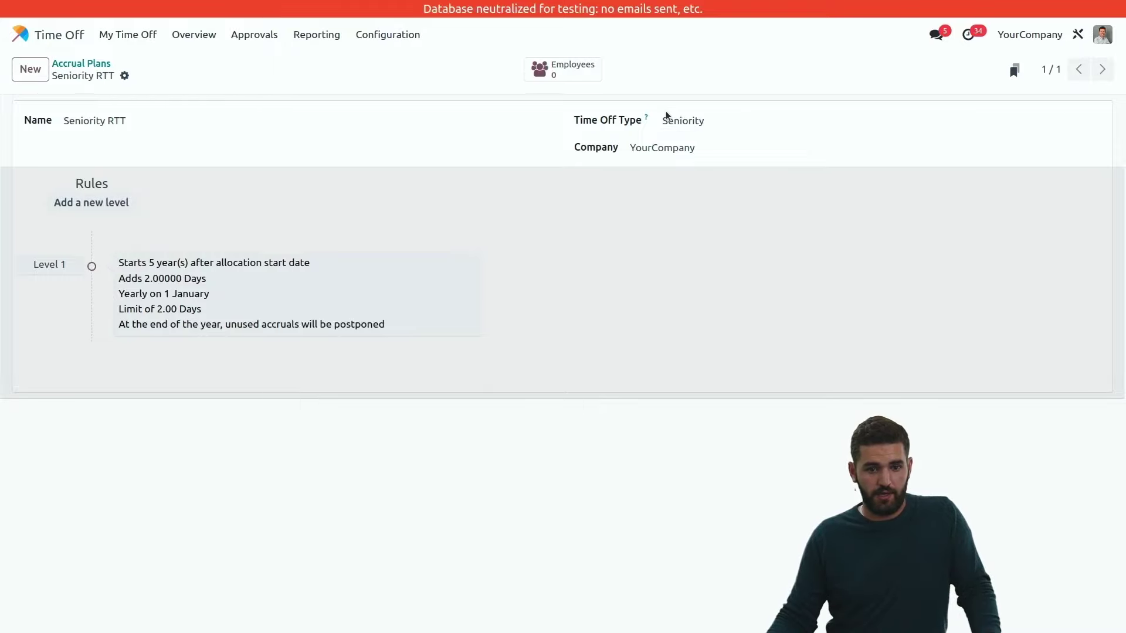
# - Create a new allocation from the allocations list and title it with the employee's first name followed by Seniotiry
pyautogui.click(265, 36)
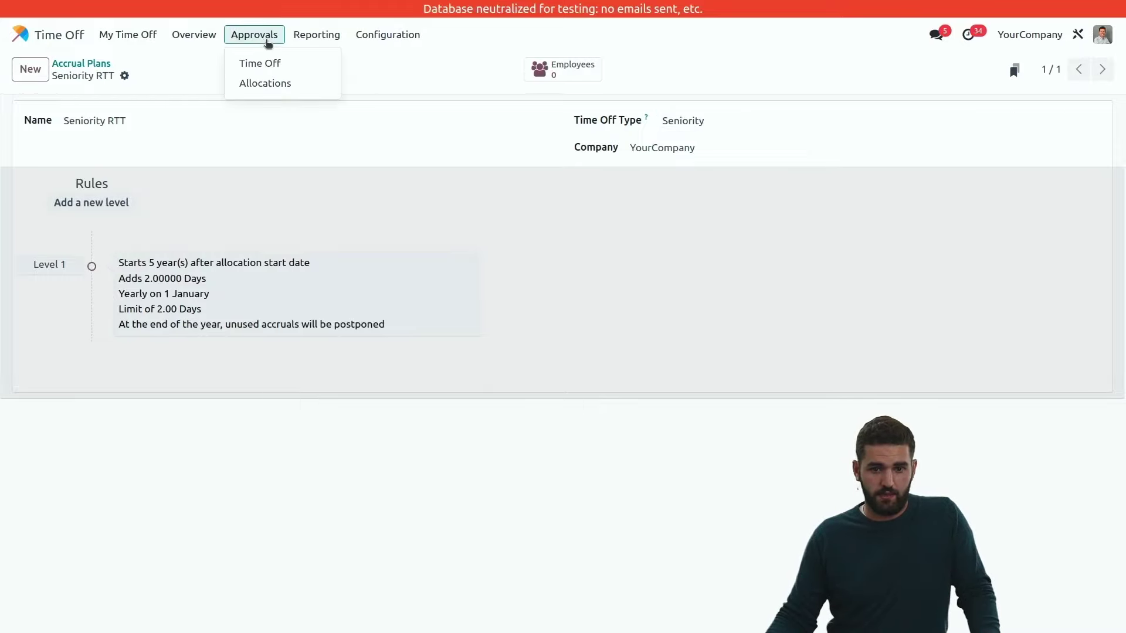
pyautogui.click(264, 80)
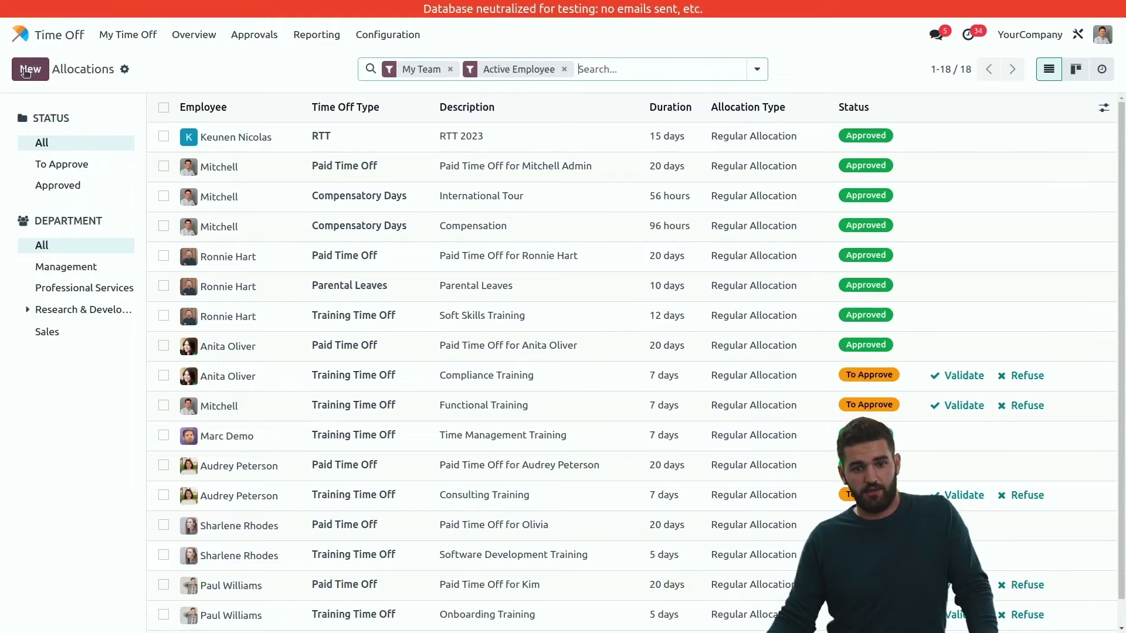
pyautogui.click(27, 72)
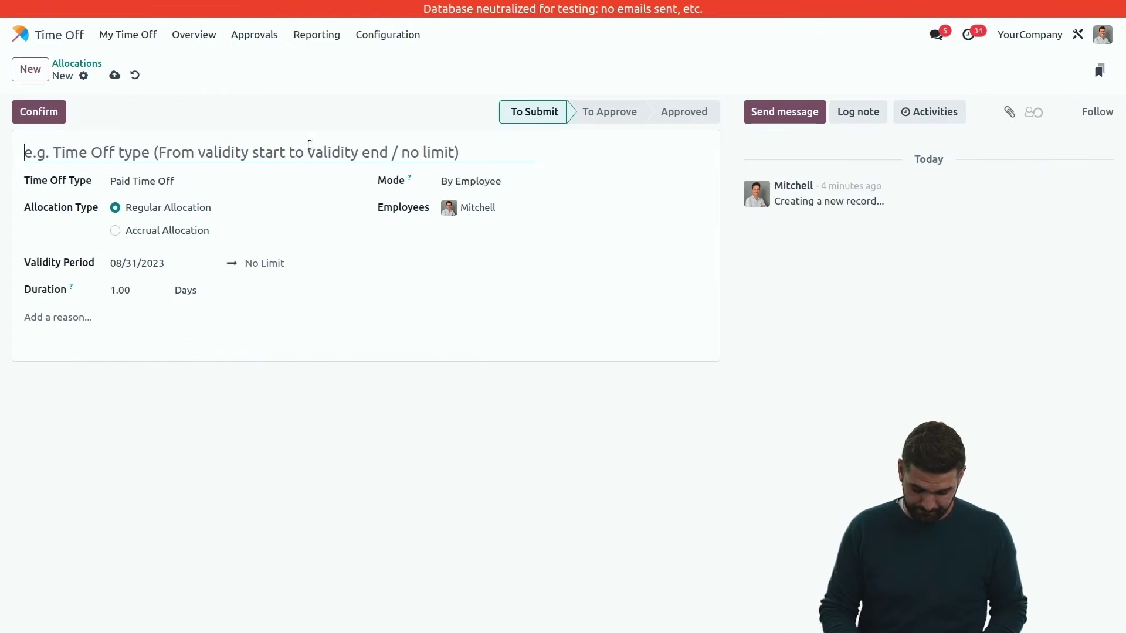
pyautogui.write('Nicolas Sn')
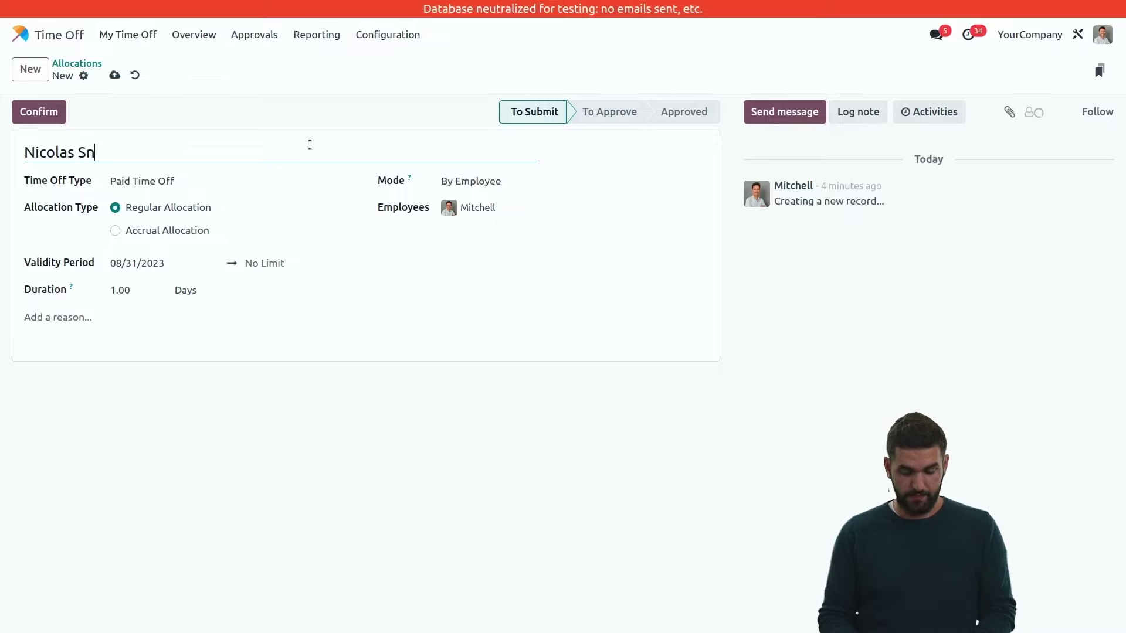
pyautogui.press('BackSpace')
pyautogui.write('ej')
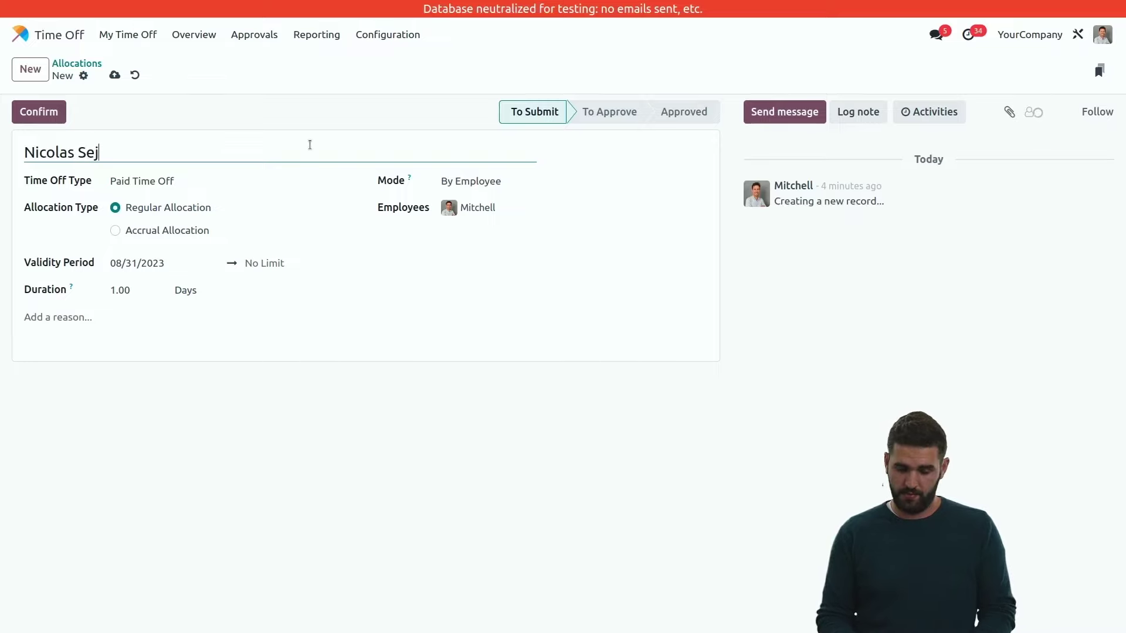
pyautogui.press('BackSpace')
pyautogui.write('niotiry')
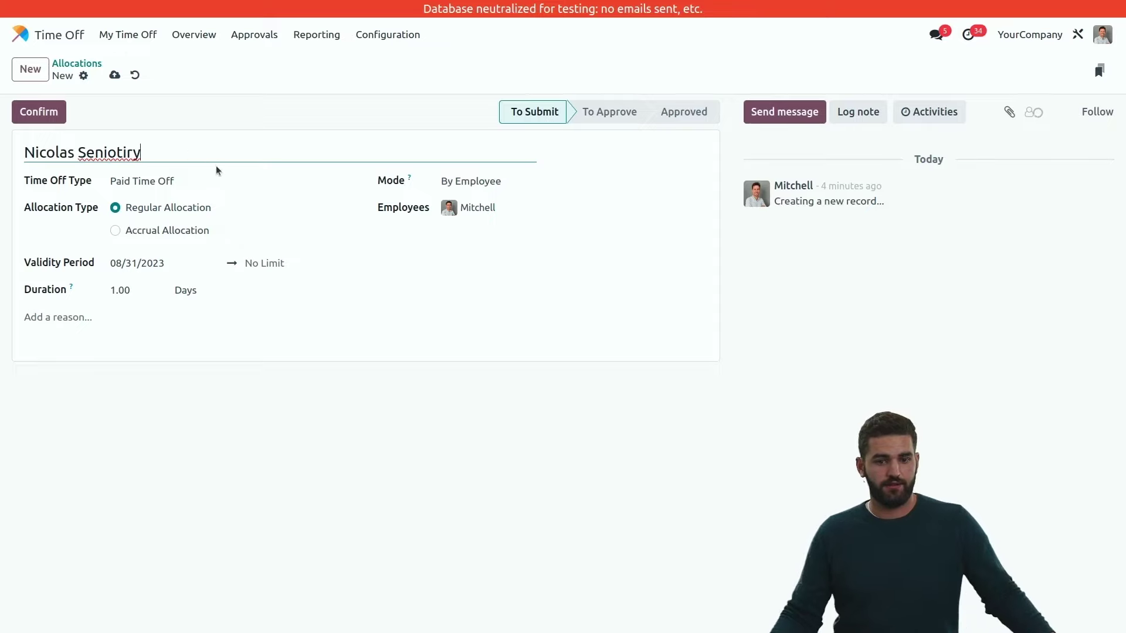
# - Give the allocation the Seniority time off type, make it an accrual allocation on the Seniority RTT plan, and save it
pyautogui.click(232, 179)
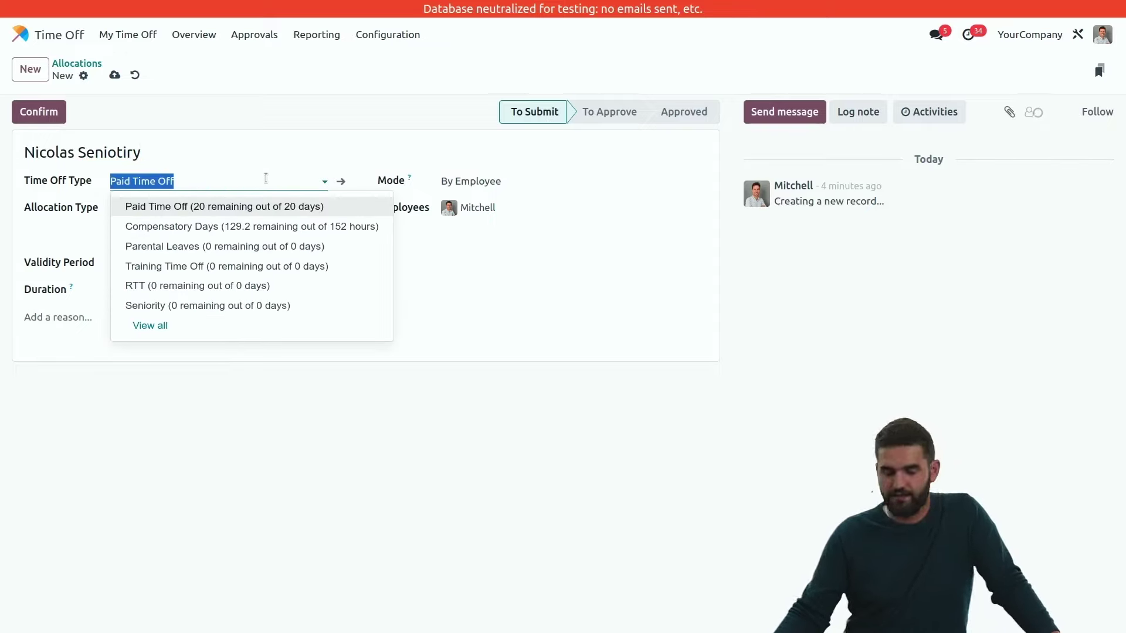
pyautogui.click(225, 301)
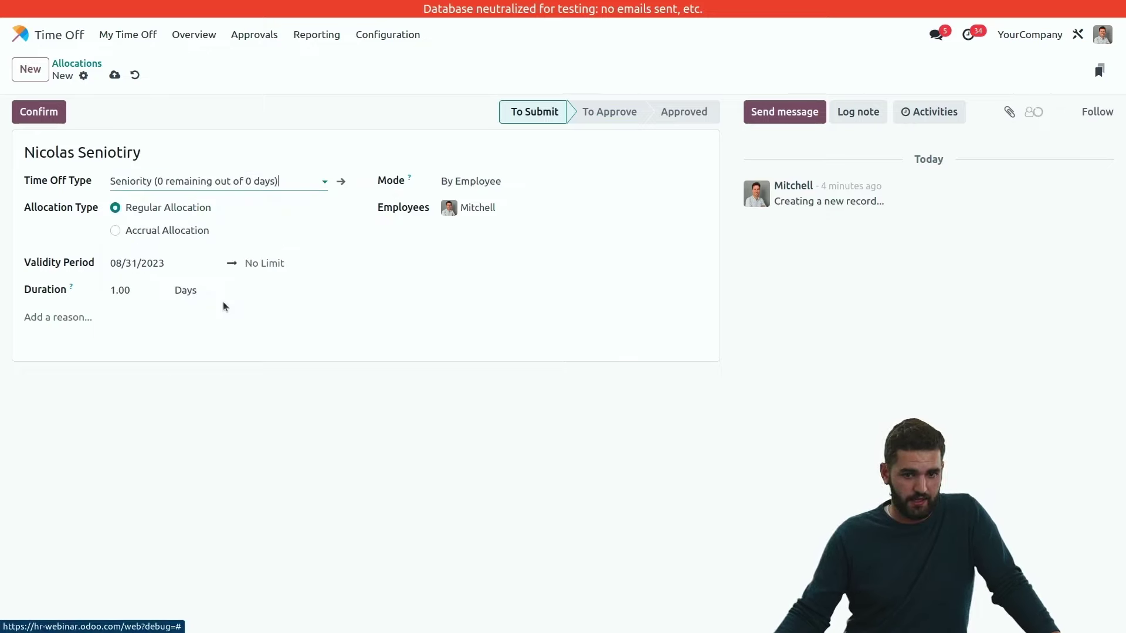
pyautogui.click(196, 231)
pyautogui.click(194, 265)
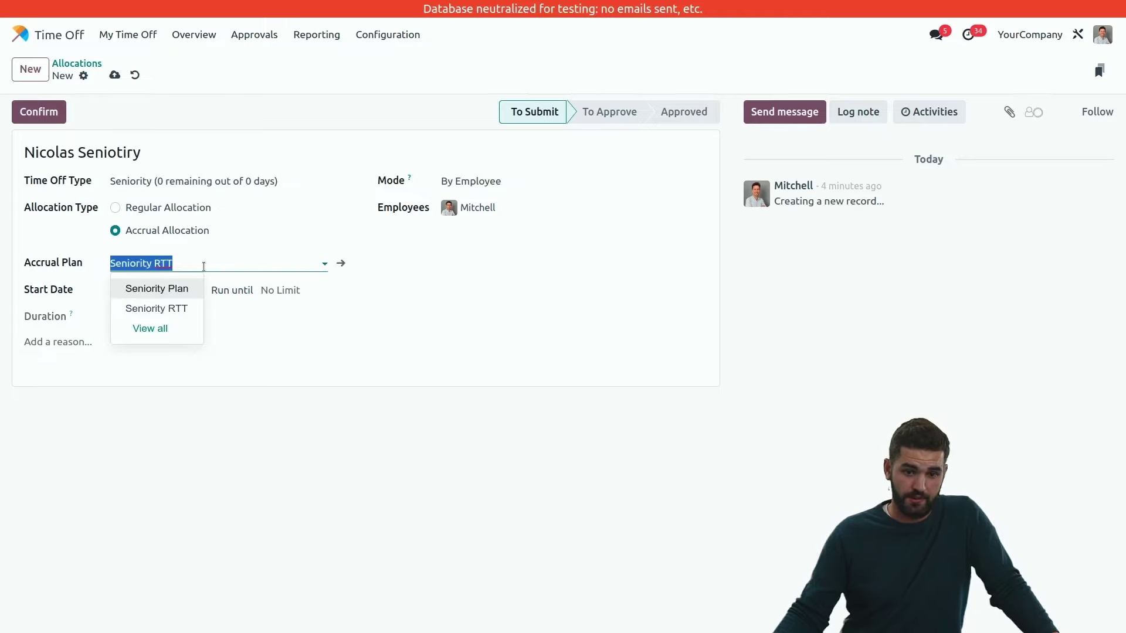
pyautogui.click(379, 393)
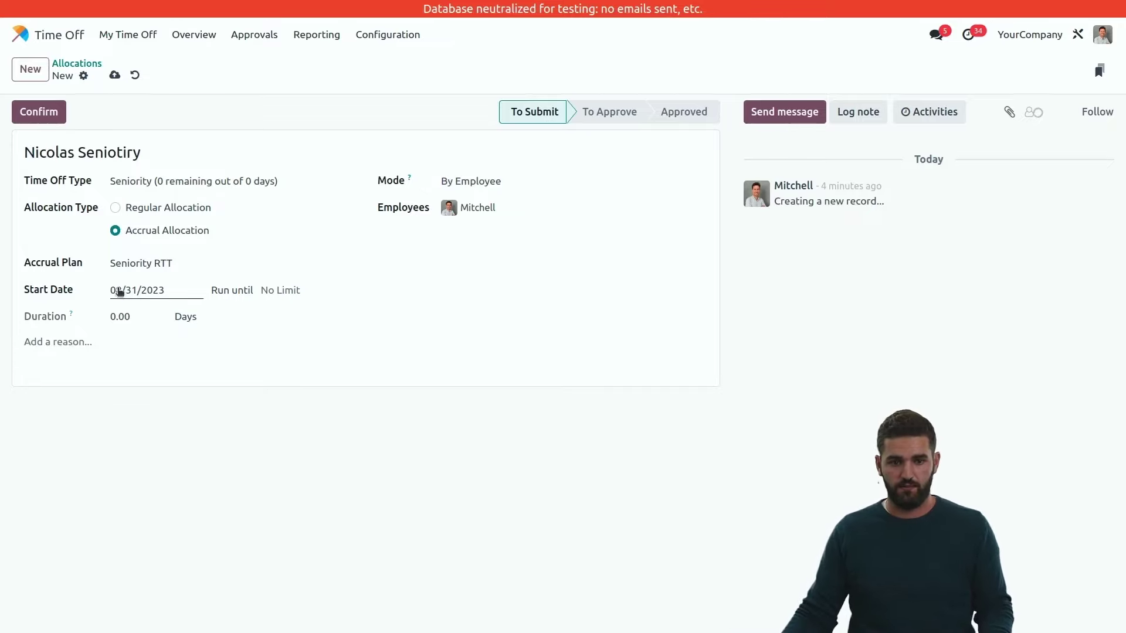
pyautogui.click(115, 75)
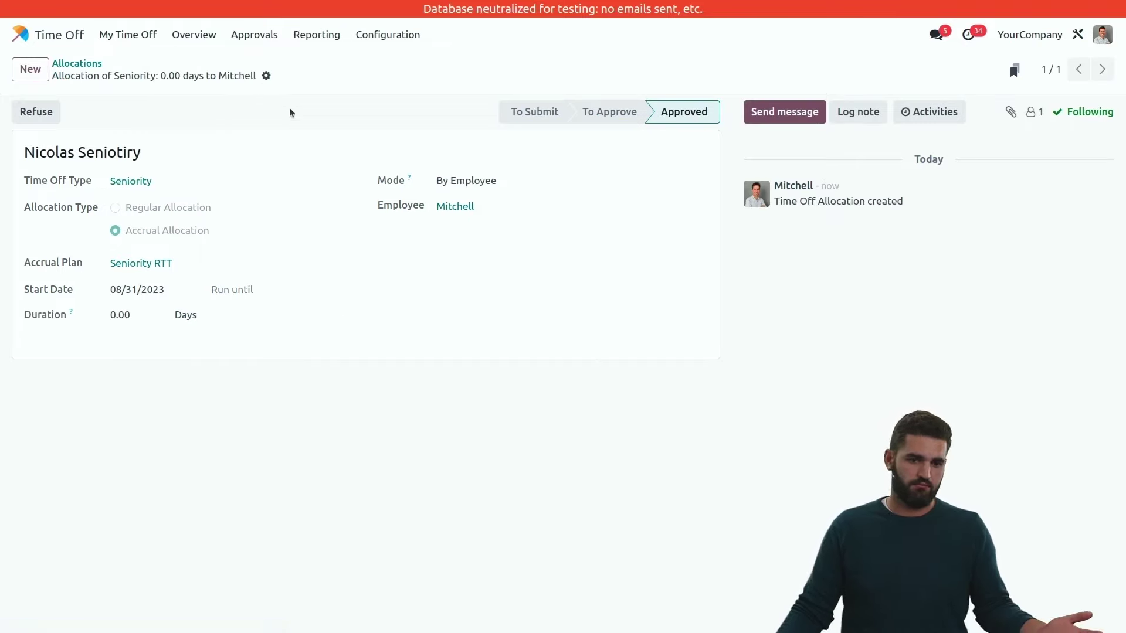
# - Start another allocation and replace the default employee with the newly hired employee
pyautogui.click(30, 68)
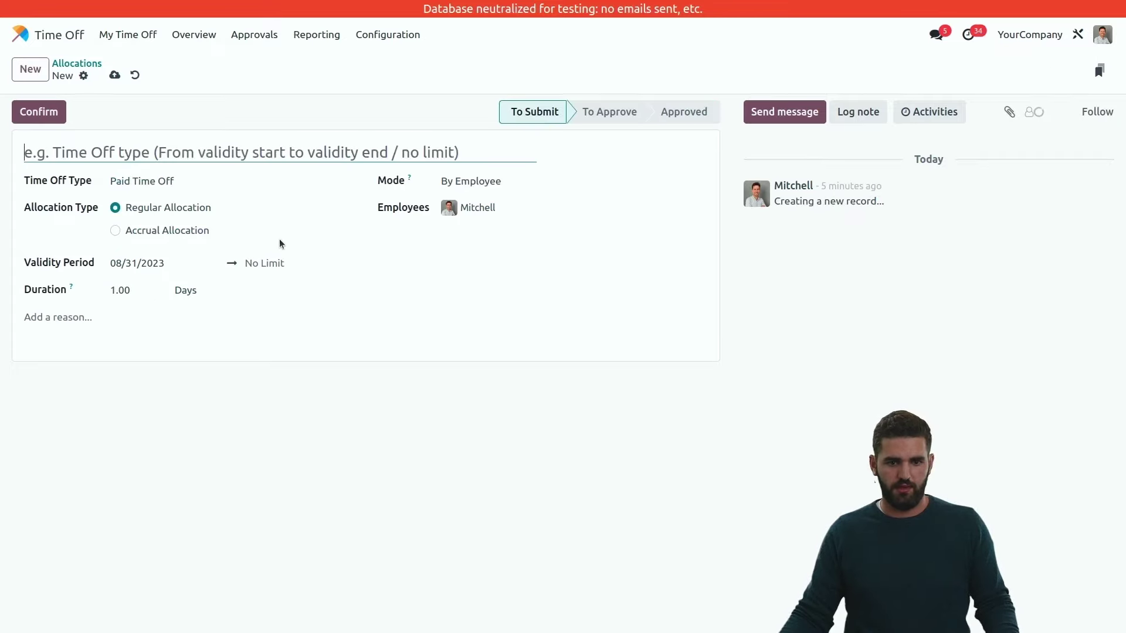
pyautogui.click(510, 210)
pyautogui.click(499, 208)
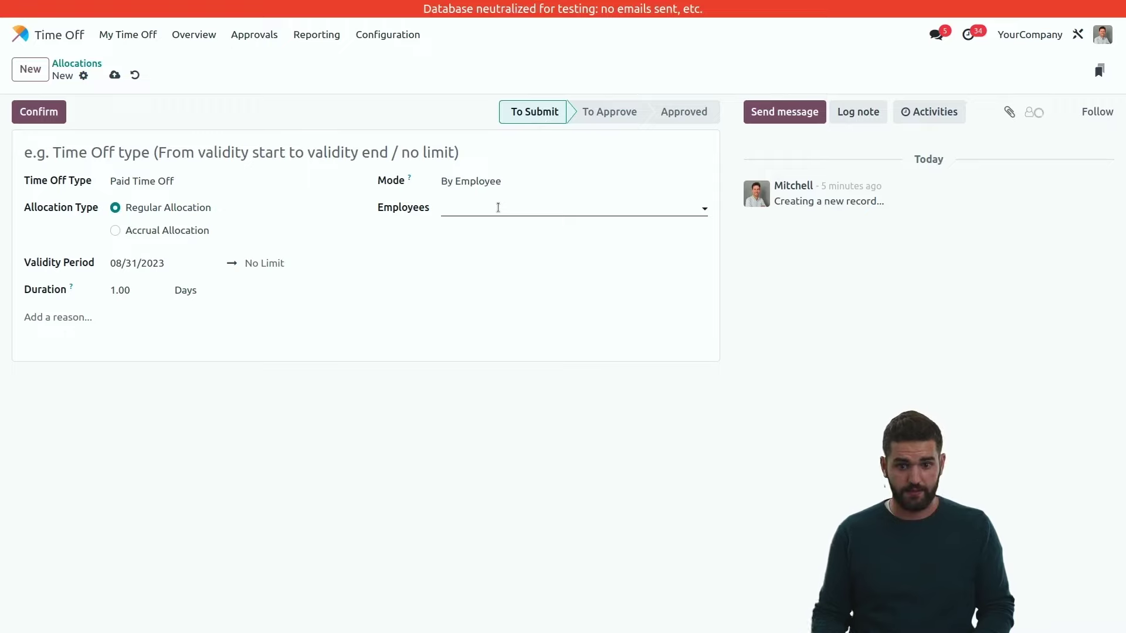
pyautogui.click(543, 209)
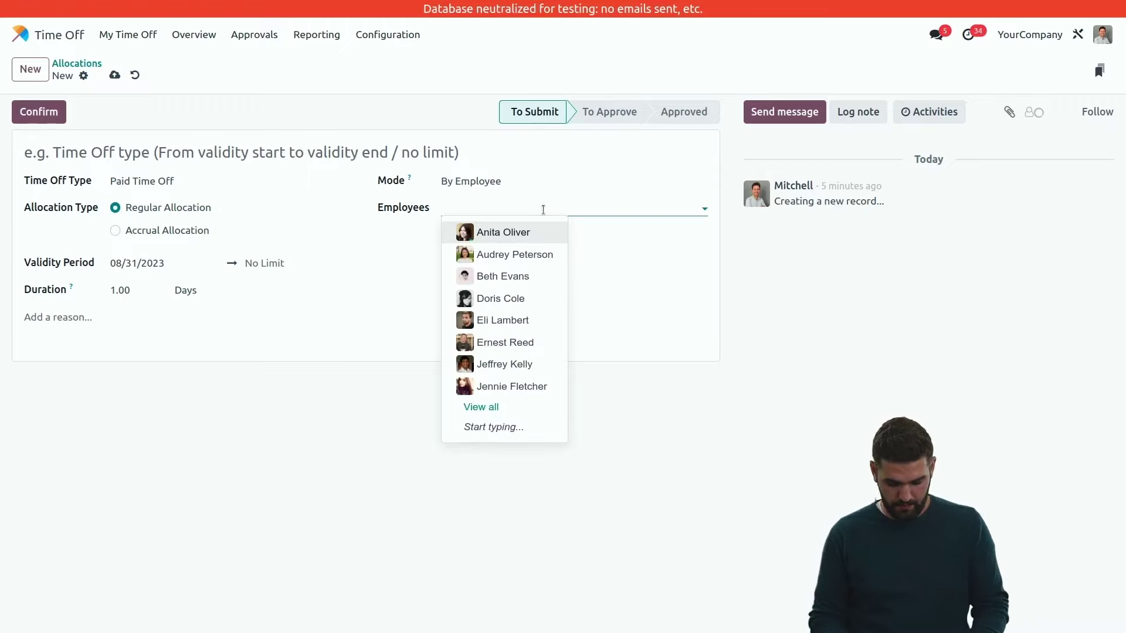
pyautogui.write('nicolas')
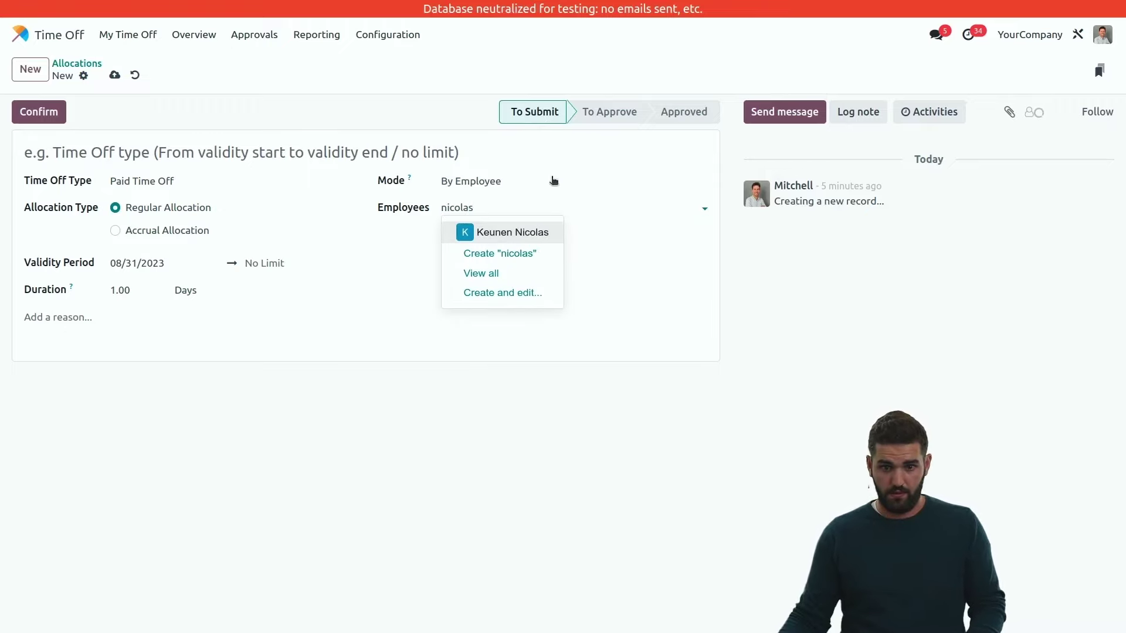
pyautogui.click(522, 238)
# - Enter RTT as a draft title for the new allocation and replace it with Seniori
pyautogui.click(110, 155)
pyautogui.write('R')
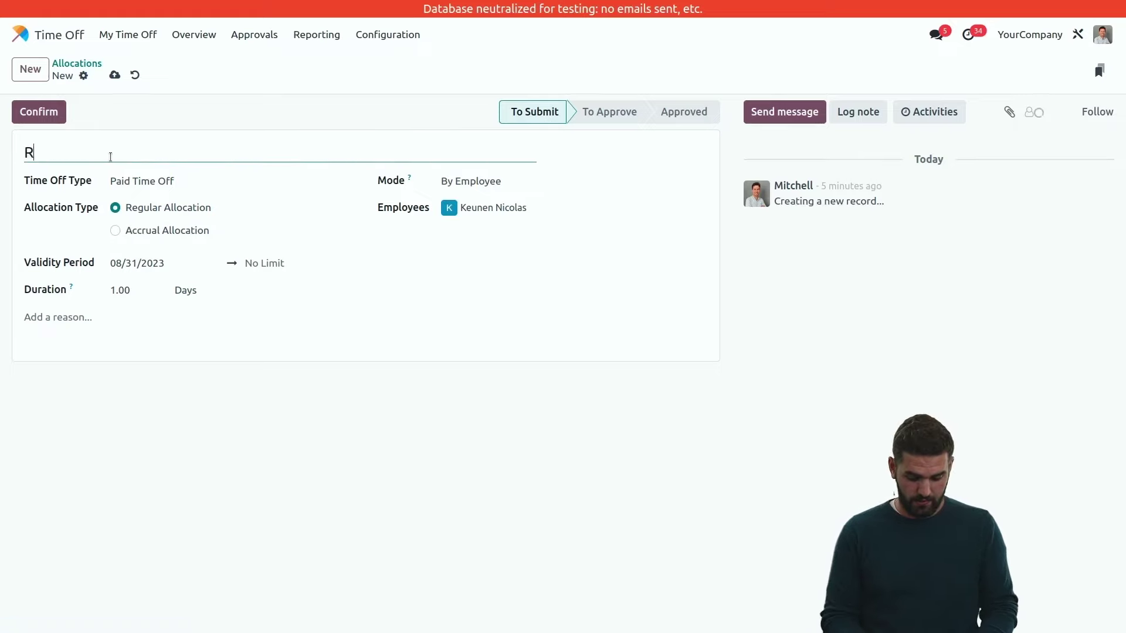
pyautogui.write('TT n/a')
pyautogui.press('BackSpace')
pyautogui.press('BackSpace')
pyautogui.press('BackSpace')
pyautogui.press('BackSpace')
pyautogui.press('BackSpace')
pyautogui.press('BackSpace')
pyautogui.press('BackSpace')
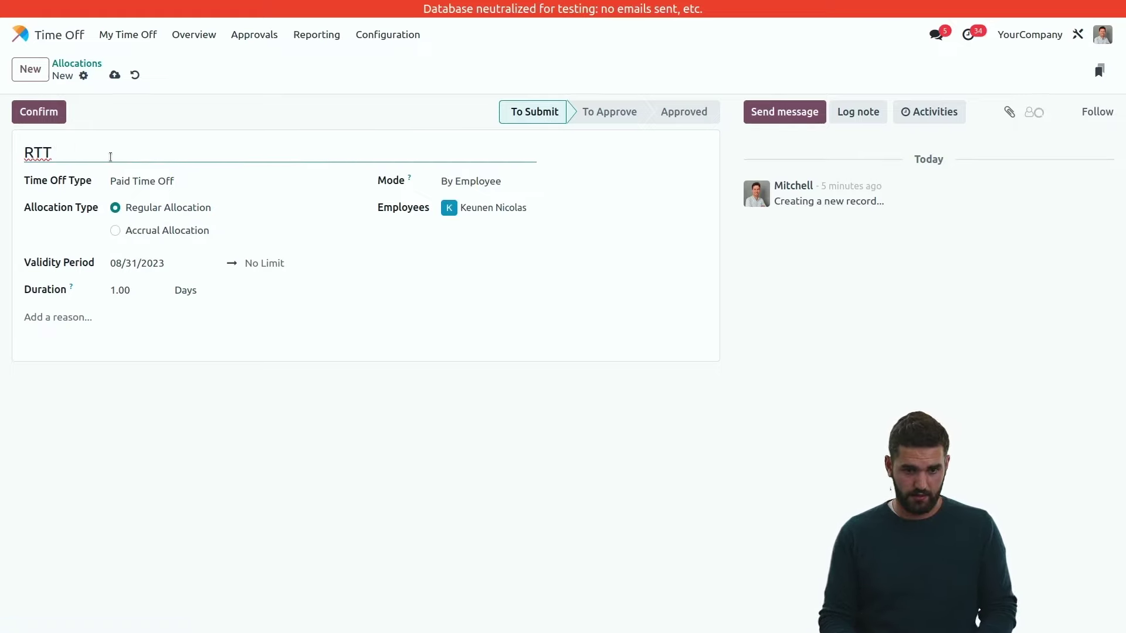
pyautogui.write('Seniori')
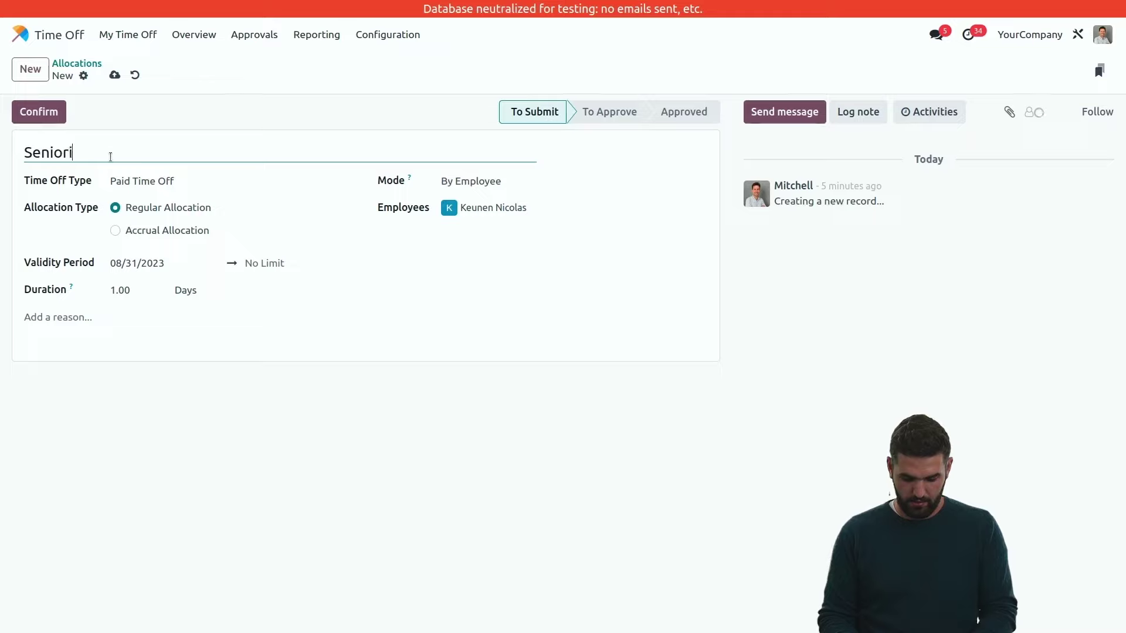
# - Complete the allocation title with "Seniority" and the employee's first name, set type Seniority with accrual plan Seniority RTT, and save it
pyautogui.write('ty Nicolas')
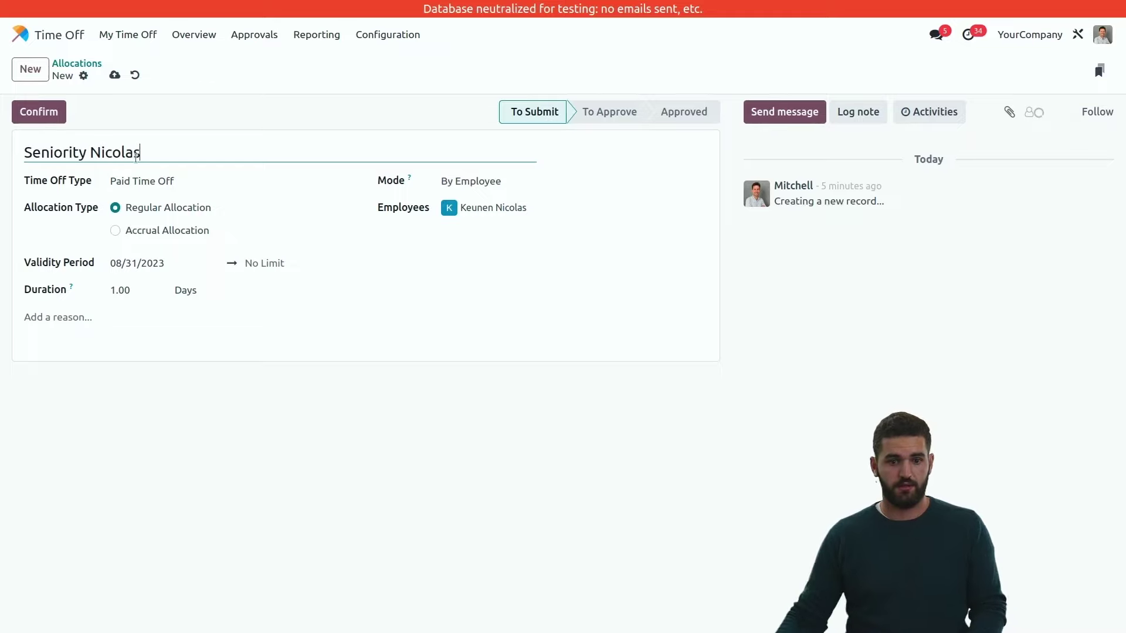
pyautogui.click(173, 181)
pyautogui.click(158, 305)
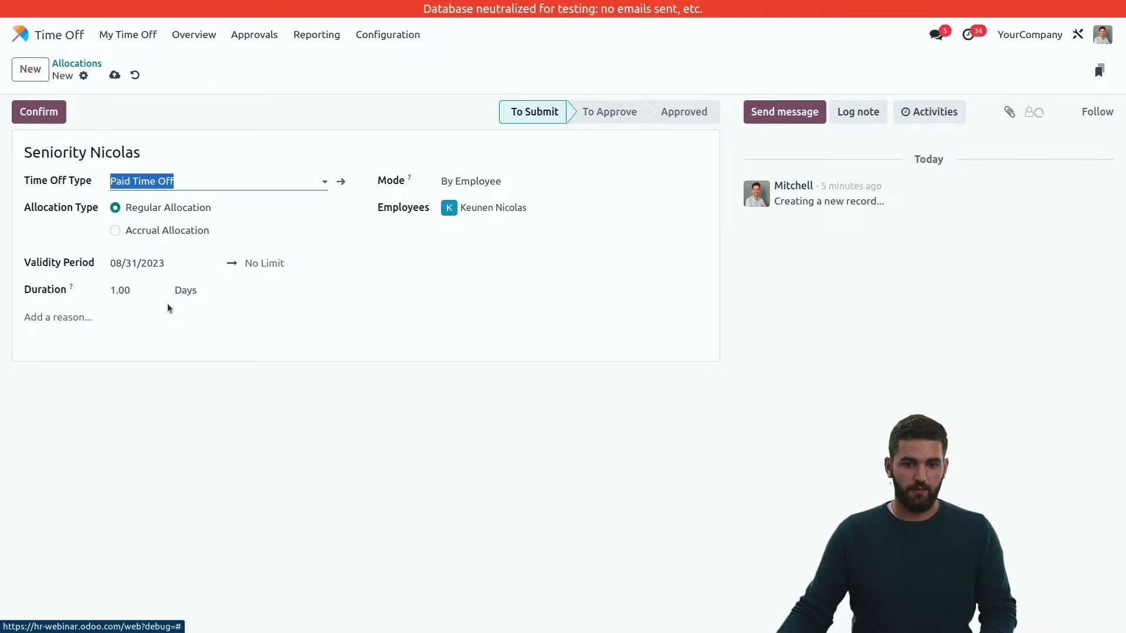
pyautogui.click(172, 232)
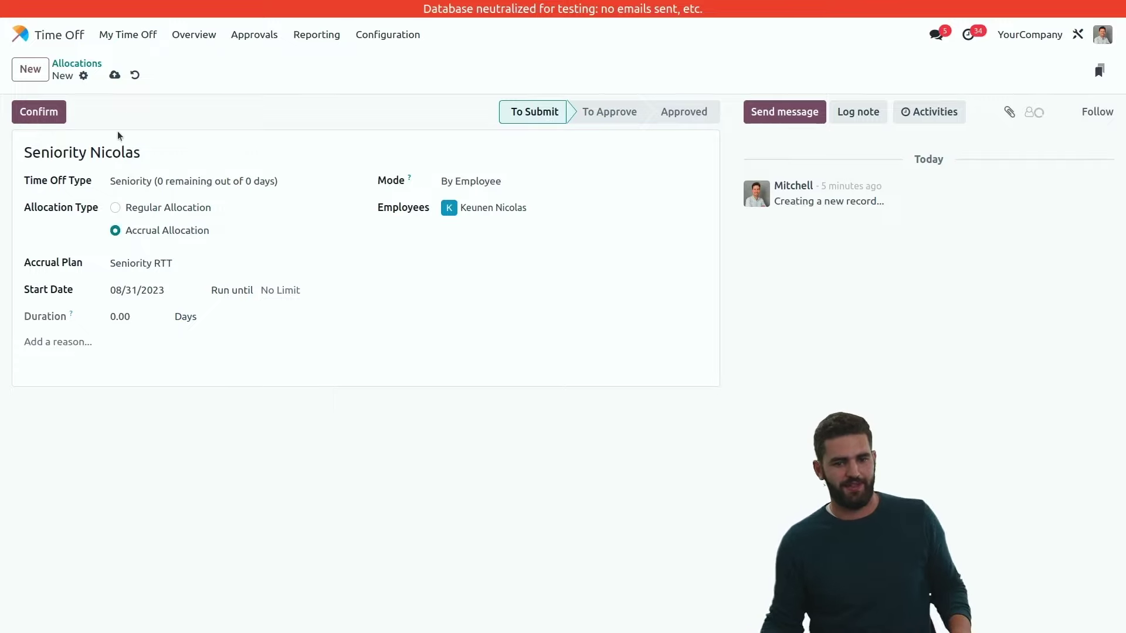
pyautogui.click(114, 75)
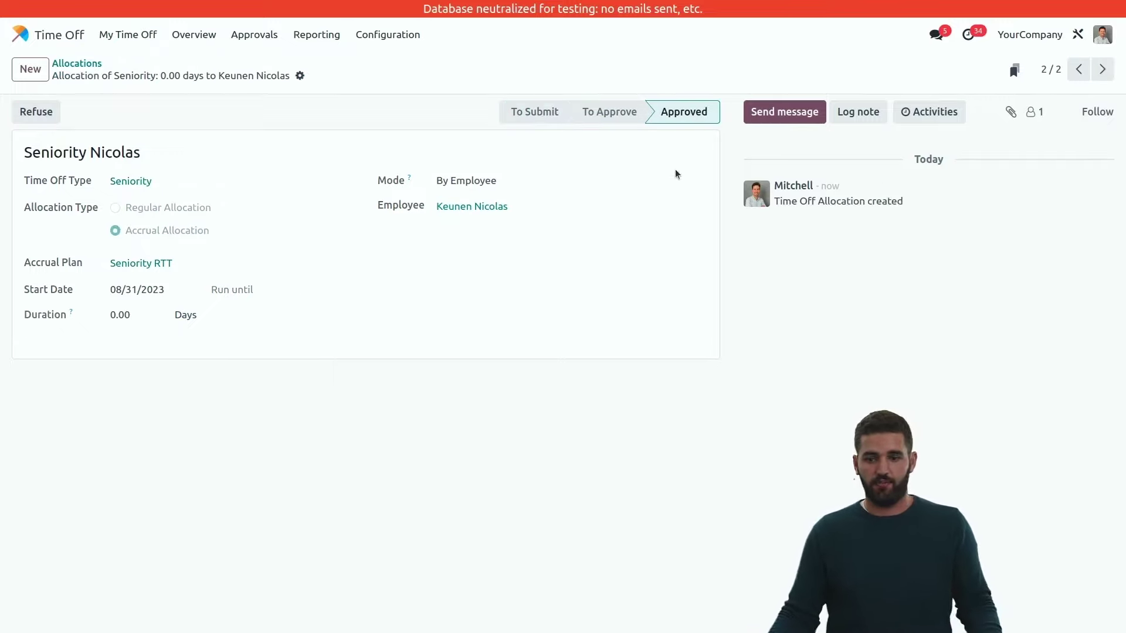
# - Create another allocation from the Allocations list and set its validity start date to 01/01/2016
pyautogui.click(77, 63)
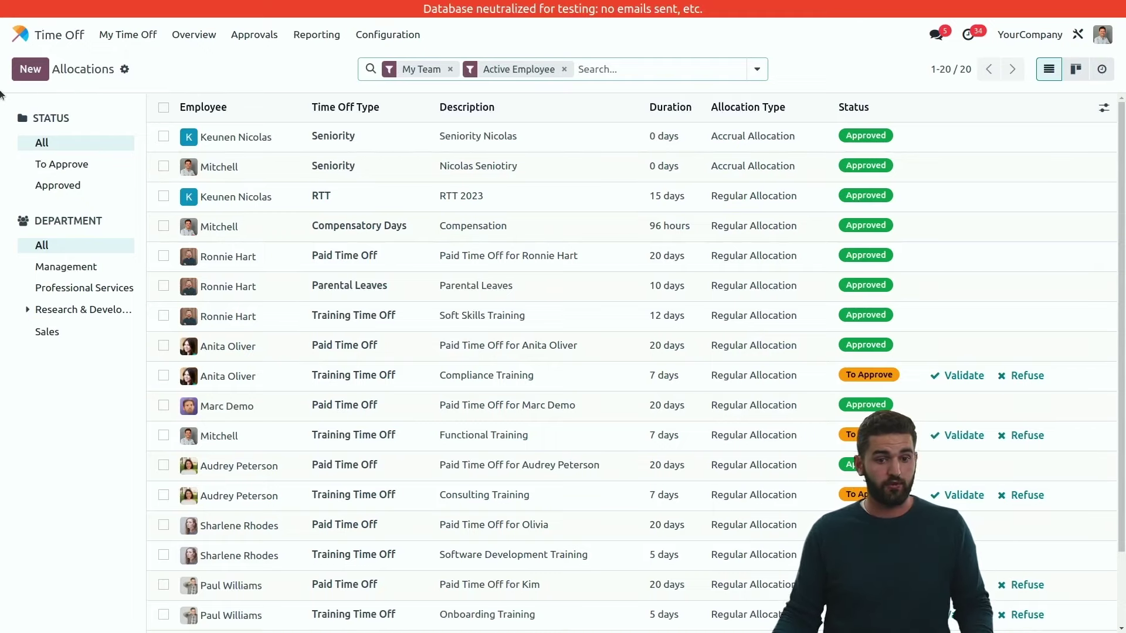
pyautogui.click(23, 76)
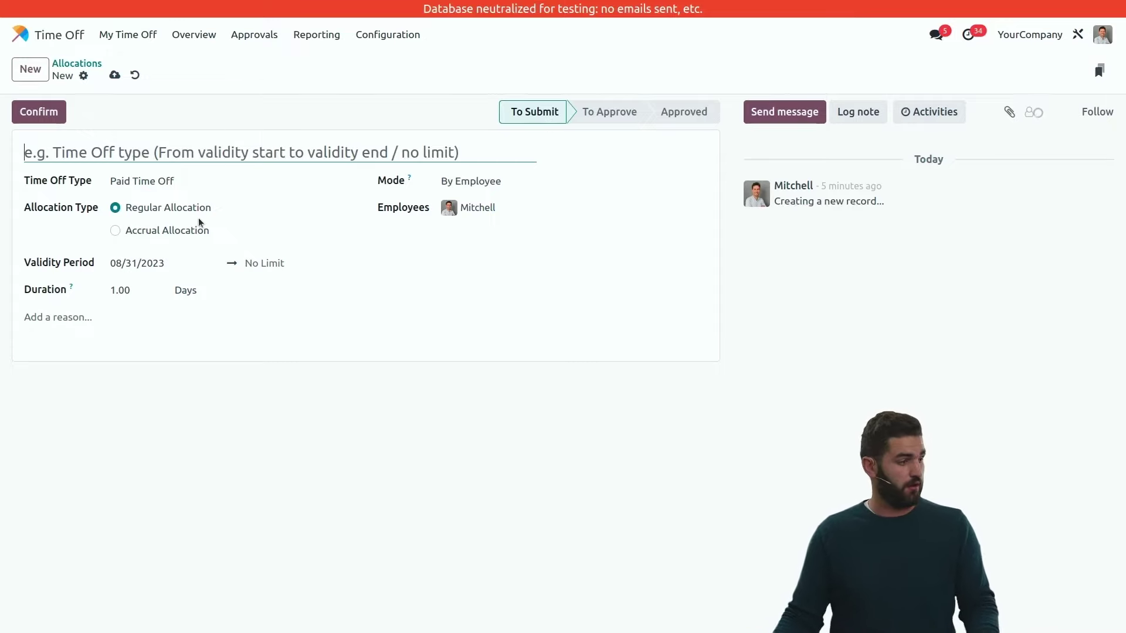
pyautogui.click(189, 265)
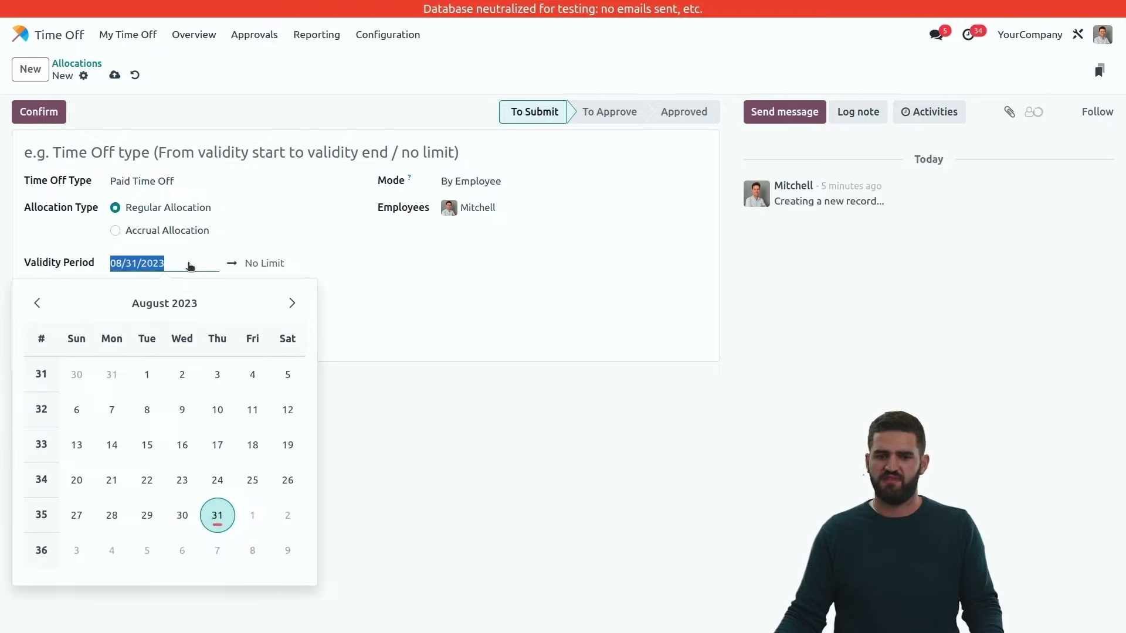
pyautogui.click(193, 303)
pyautogui.click(166, 303)
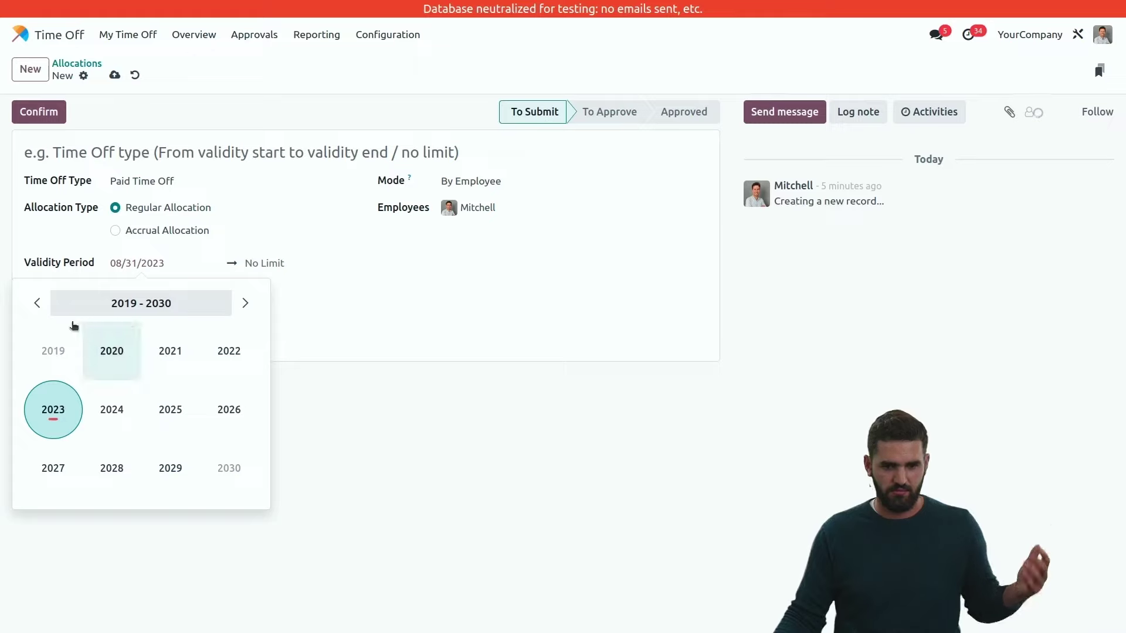
pyautogui.click(38, 303)
pyautogui.click(258, 412)
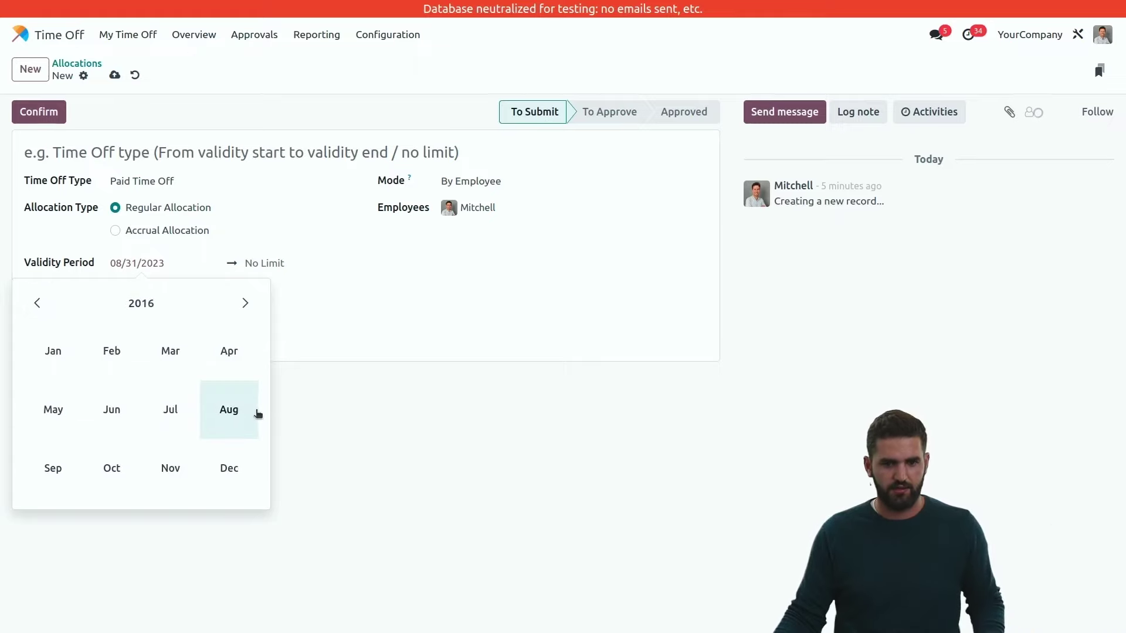
pyautogui.click(54, 352)
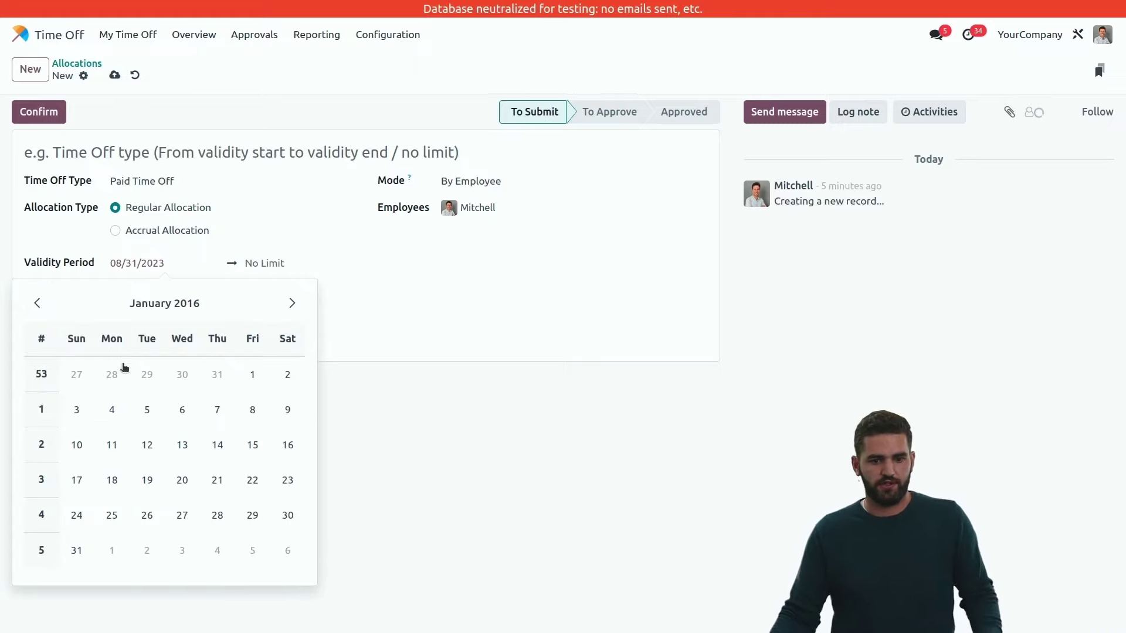
pyautogui.click(265, 379)
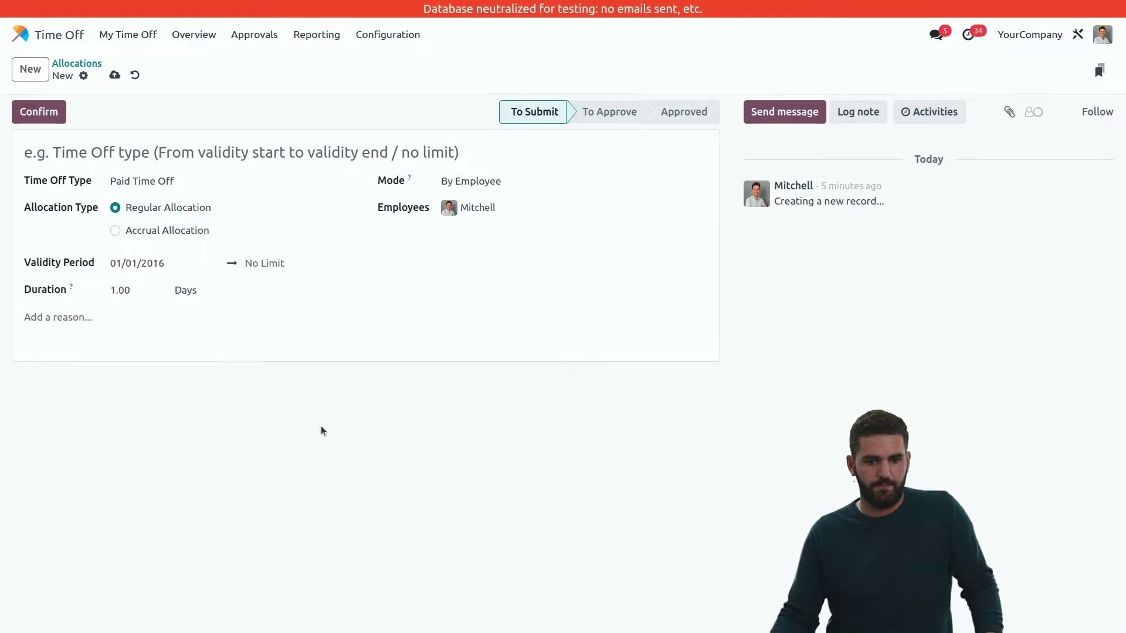
# - Title the new allocation "Seniority" followed by the employee's first name
pyautogui.click(154, 161)
pyautogui.write('Seni')
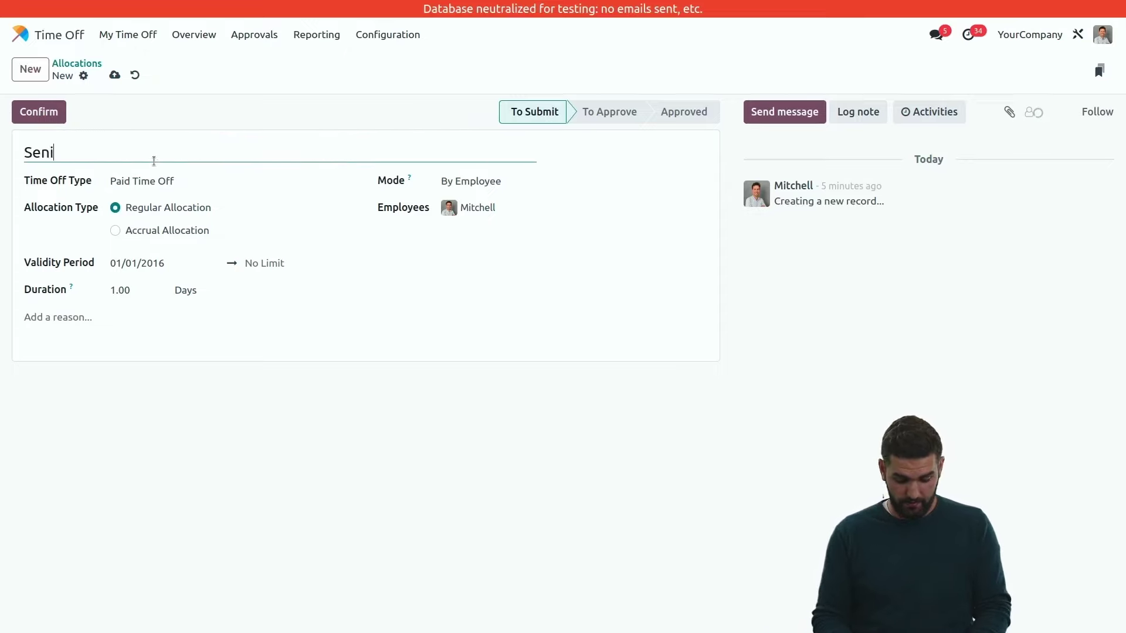
pyautogui.write('ority')
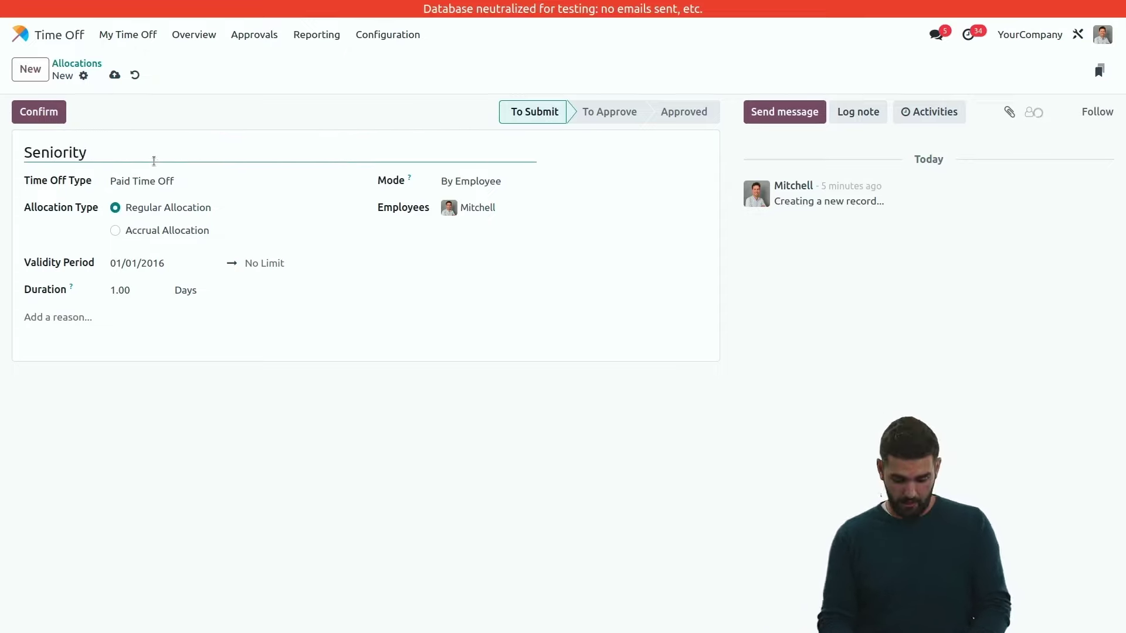
pyautogui.write(' Mitchell')
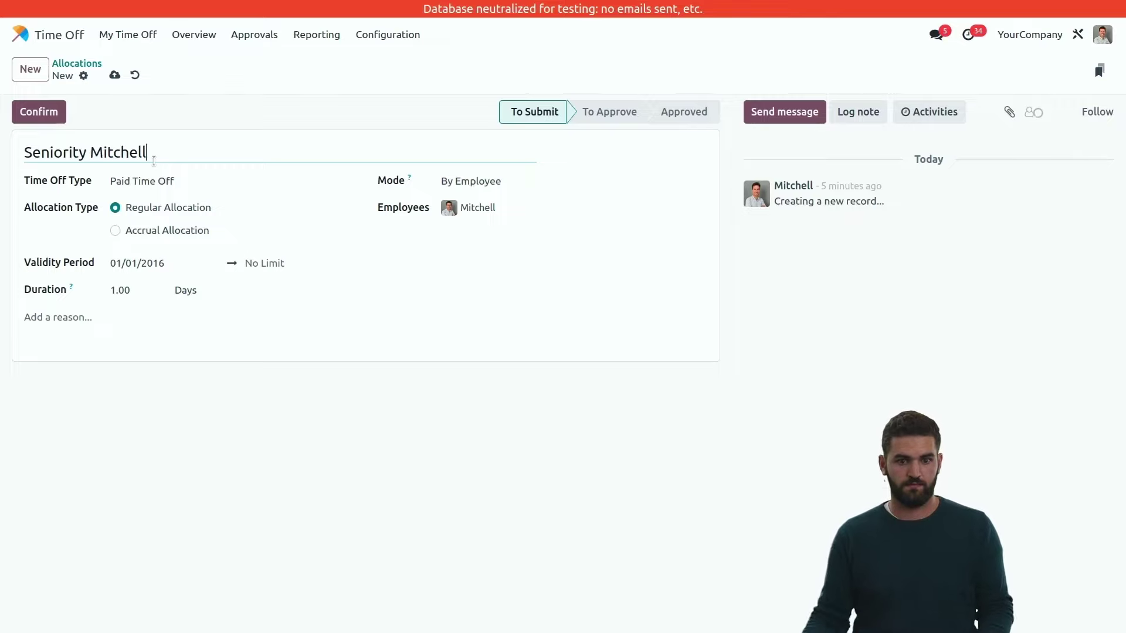
# - Make it an accrual allocation of time off type Seniority, save it, and highlight its duration
pyautogui.click(168, 230)
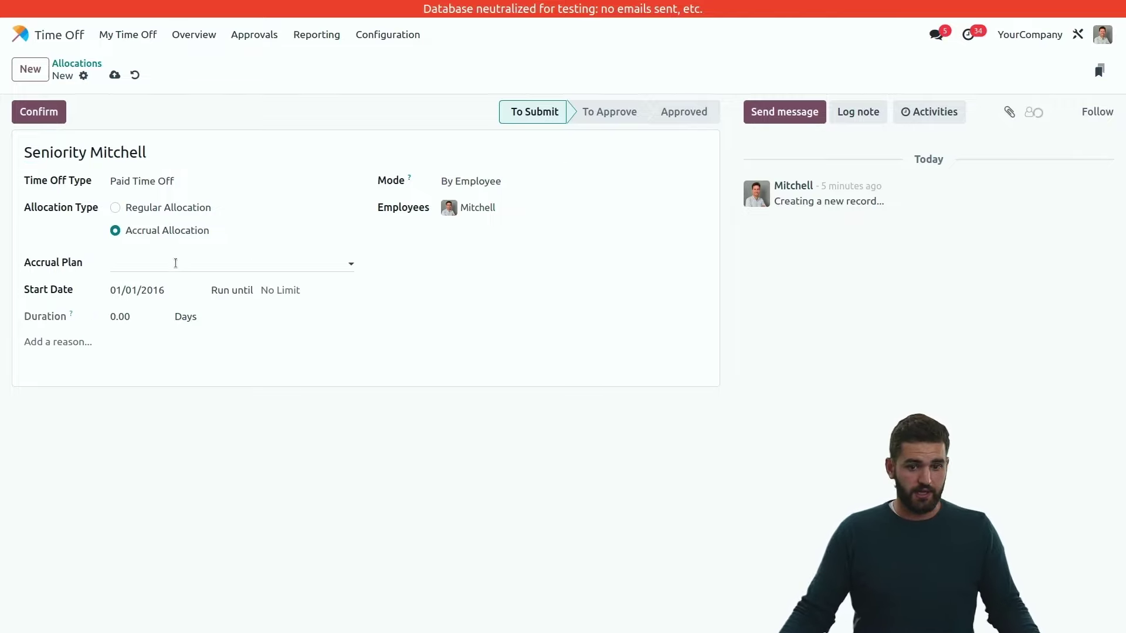
pyautogui.click(193, 183)
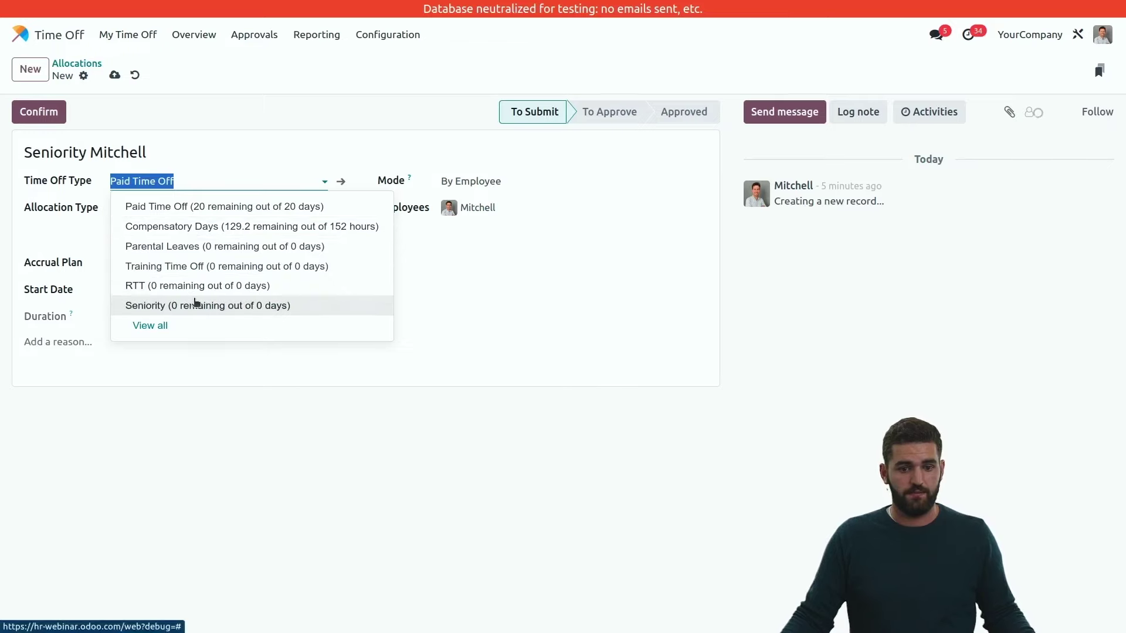
pyautogui.click(176, 304)
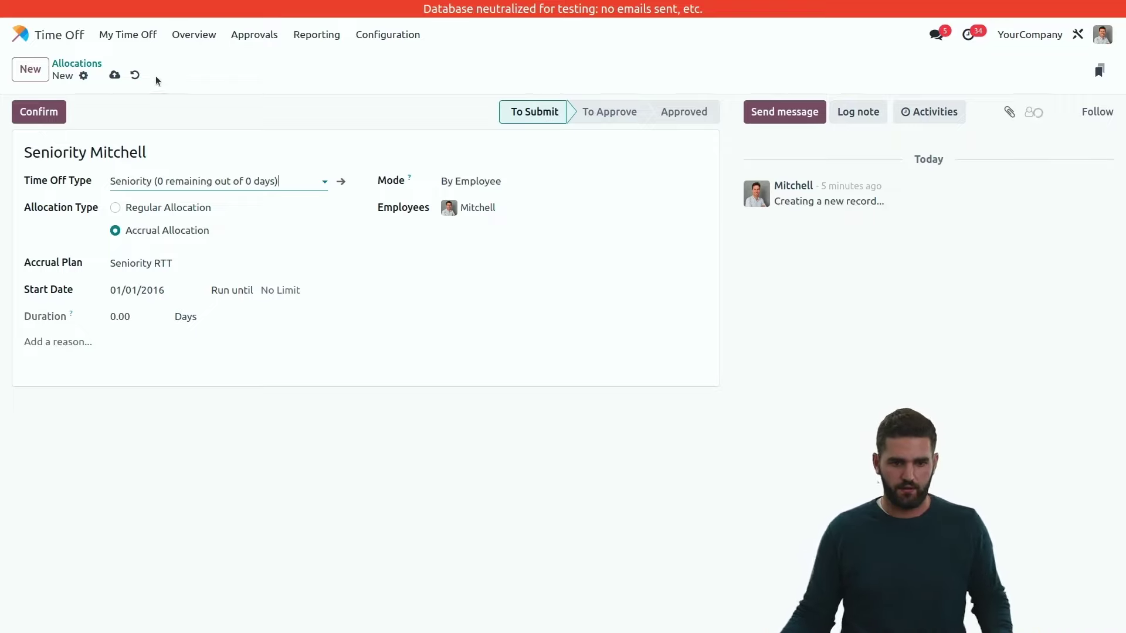
pyautogui.click(115, 75)
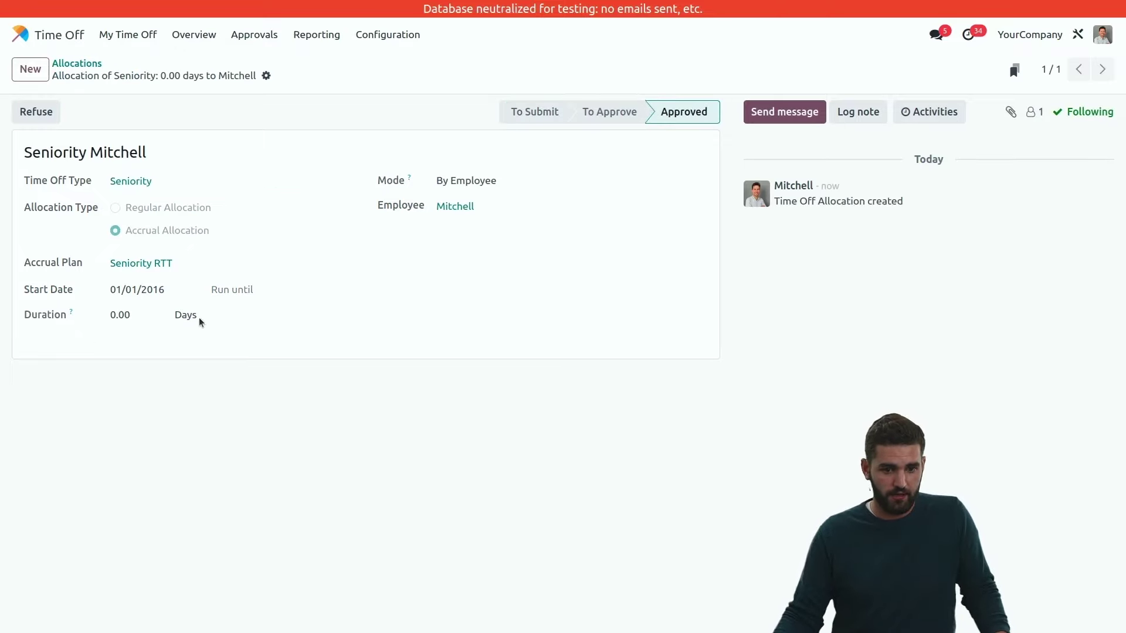
pyautogui.moveTo(143, 321); pyautogui.dragTo(106, 320)
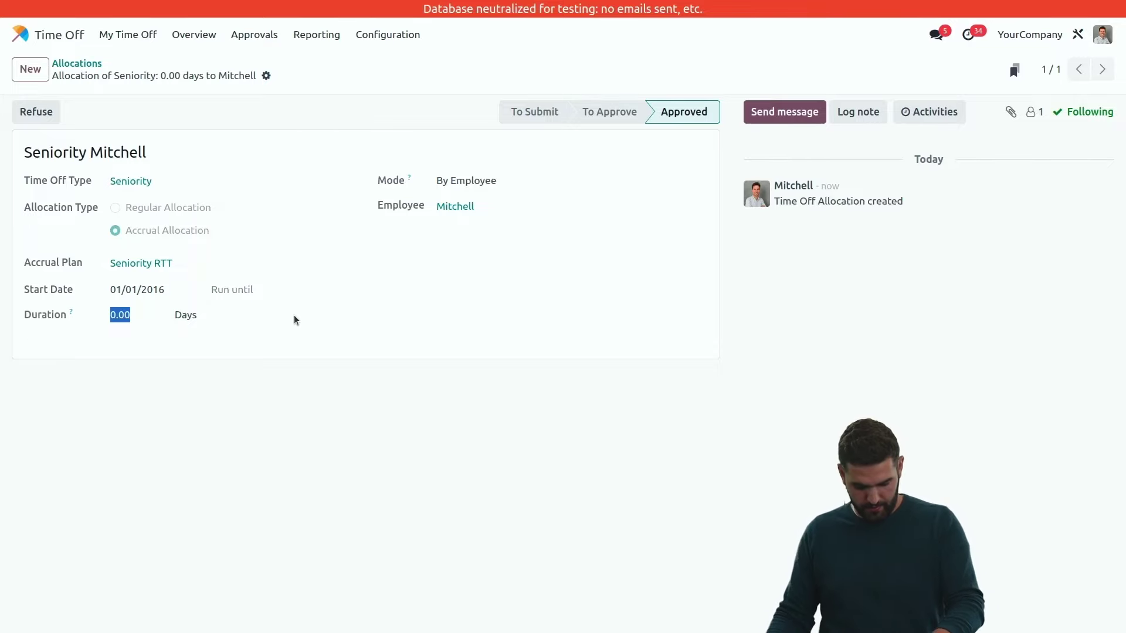
# - Turn on developer mode and open the Scheduled Actions list under Settings / Technical / Automation
pyautogui.press('F11')
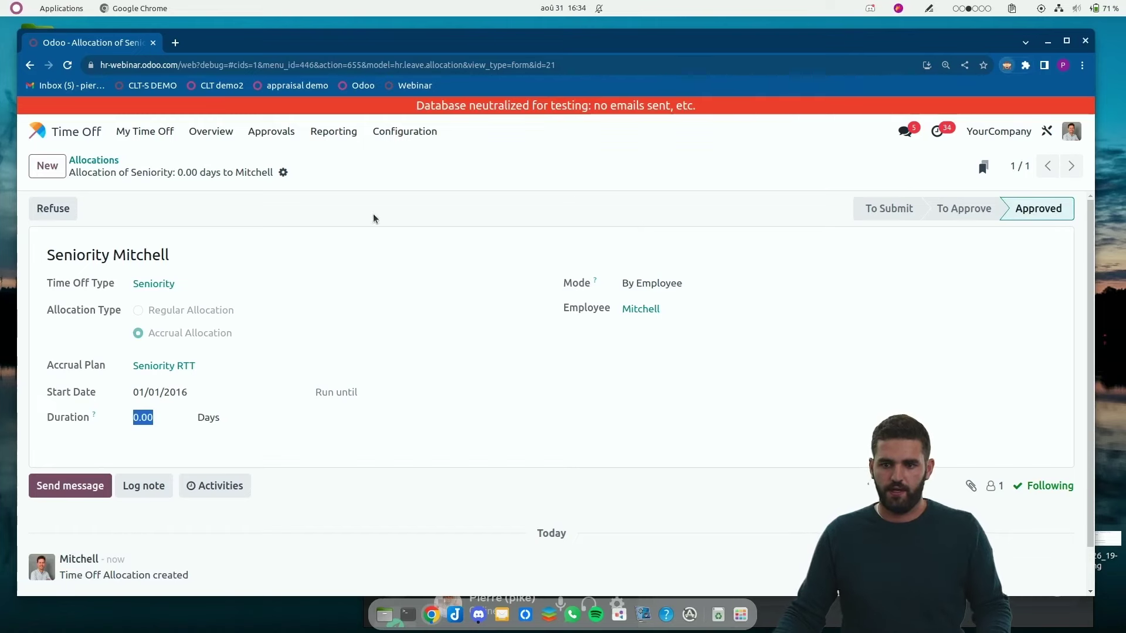
pyautogui.hotkey('alt', 'shift', 'd')
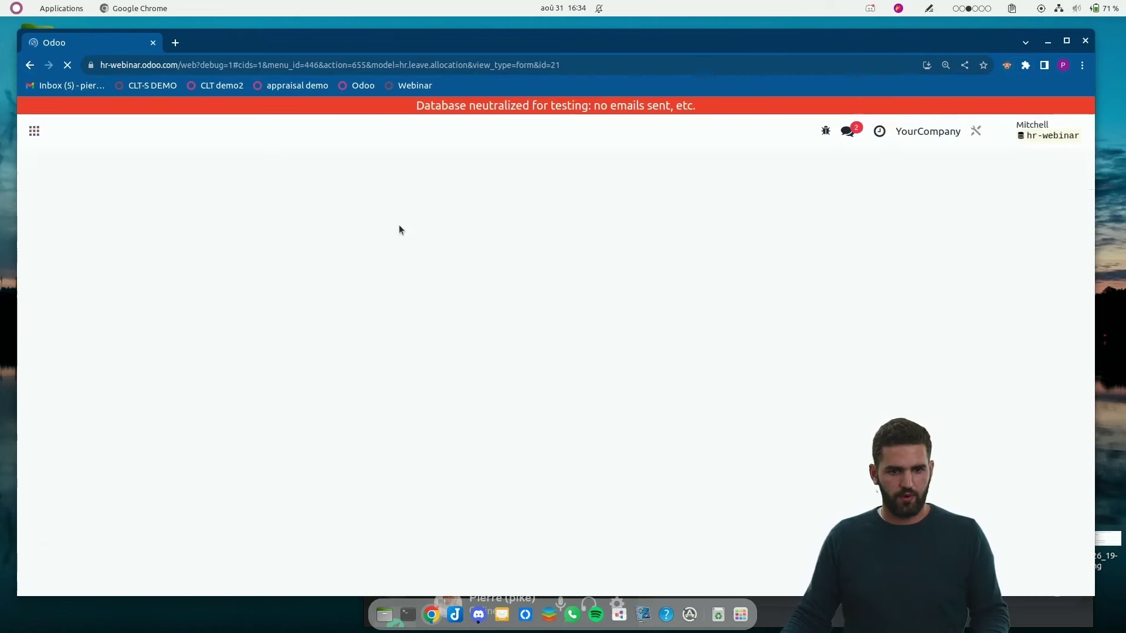
pyautogui.click(34, 131)
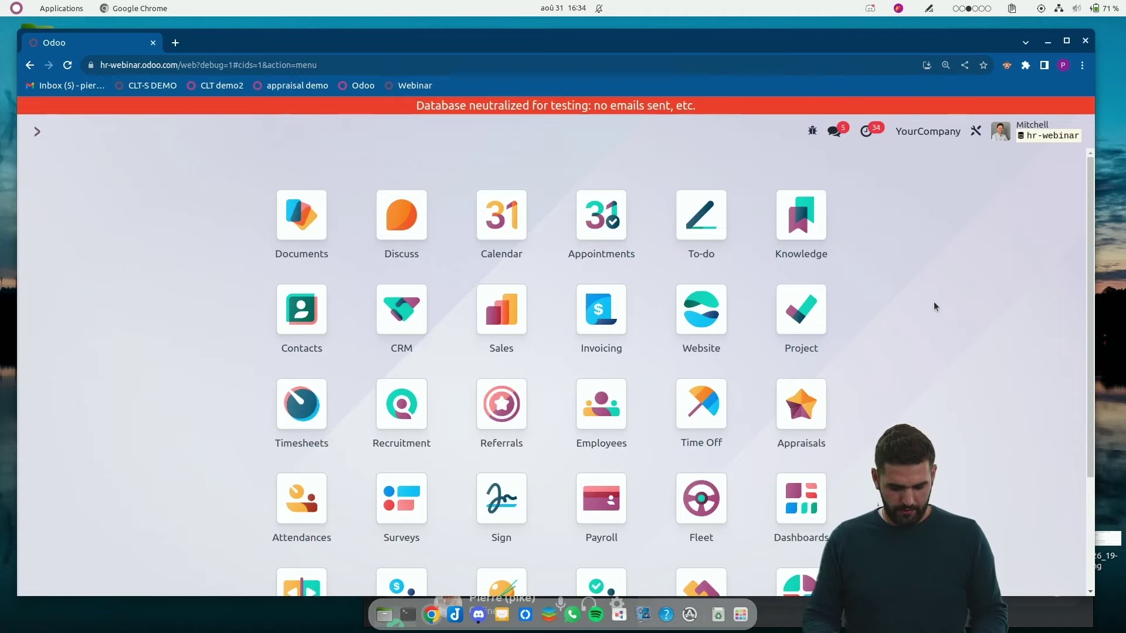
pyautogui.press('F11')
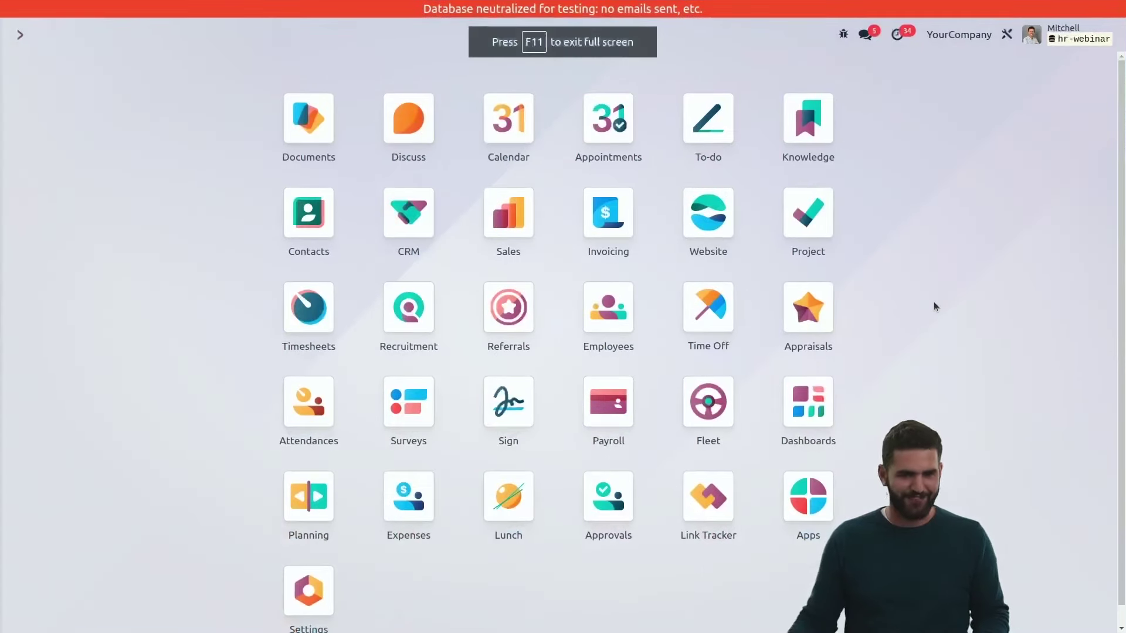
pyautogui.write('schedu')
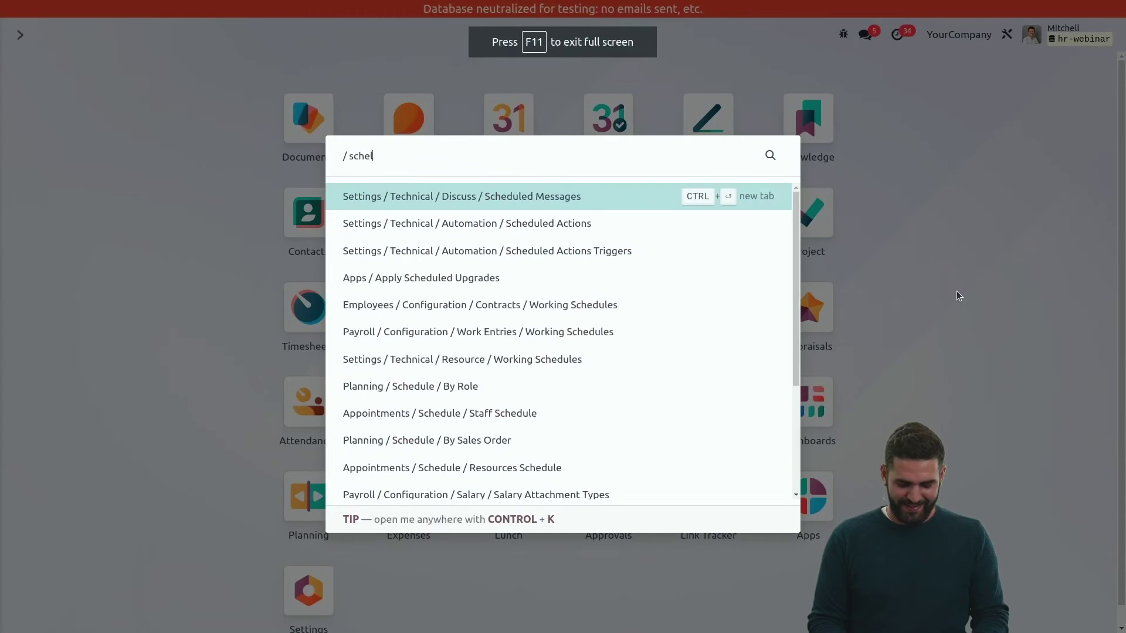
pyautogui.click(590, 223)
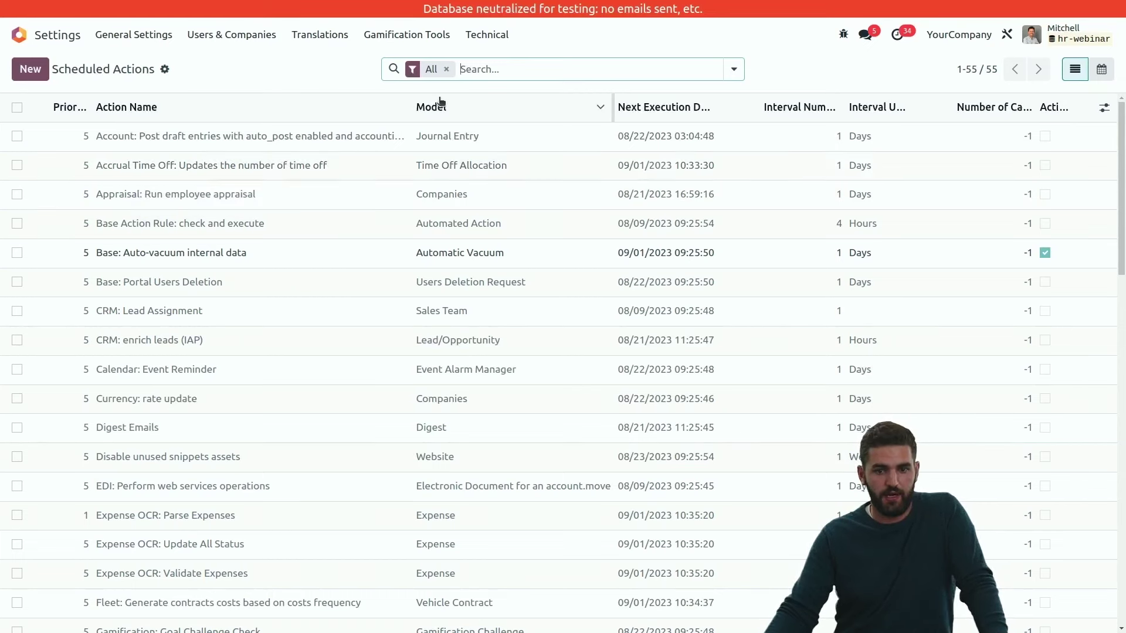
pyautogui.write('all')
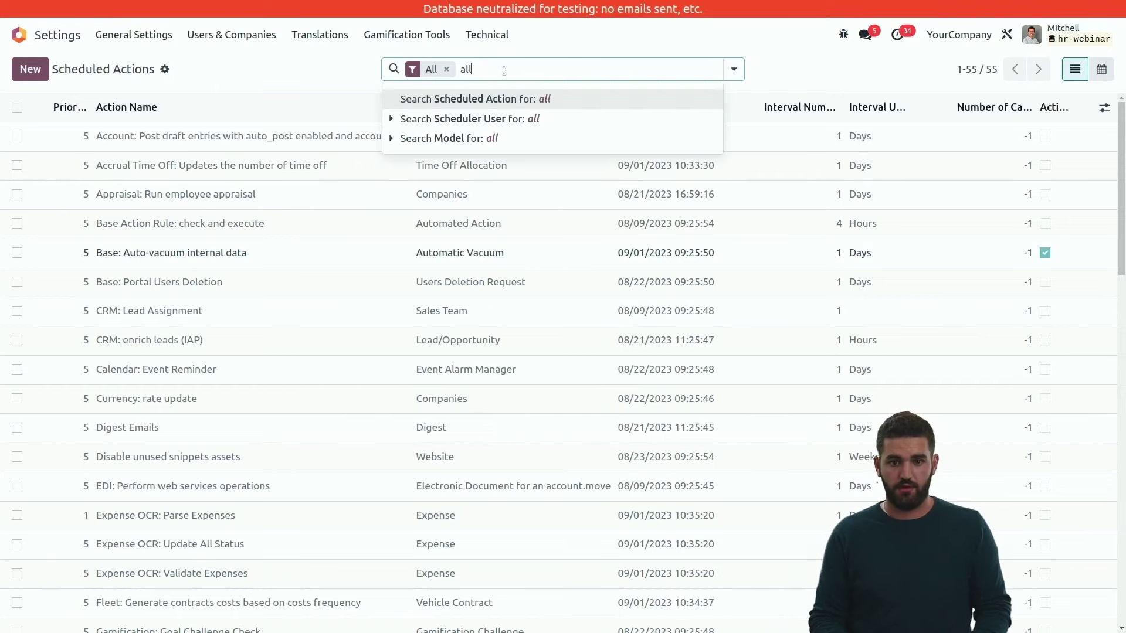
pyautogui.press('Return')
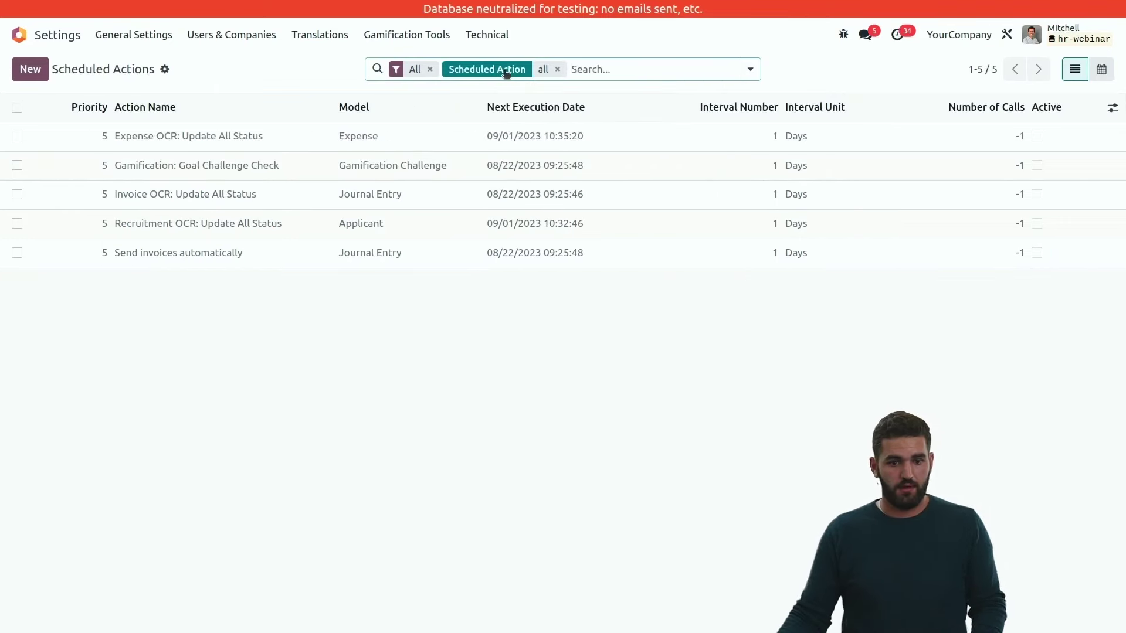
pyautogui.click(556, 70)
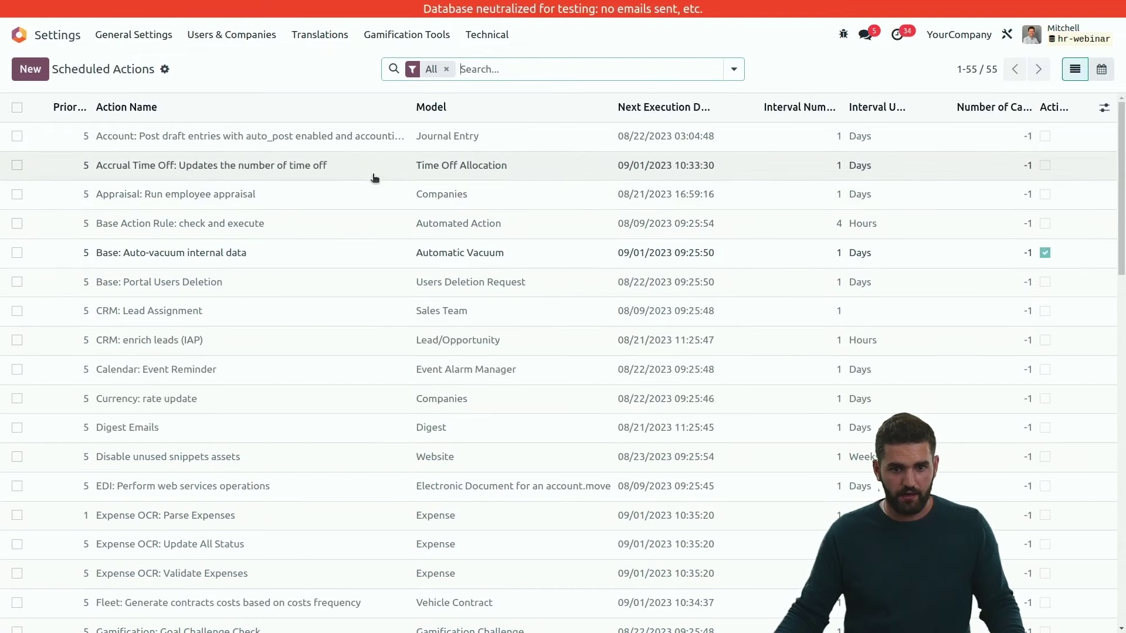
# - Run the scheduled action "Accrual Time Off: Updates the number of time off" manually and return to the Time Off dashboard
pyautogui.click(351, 165)
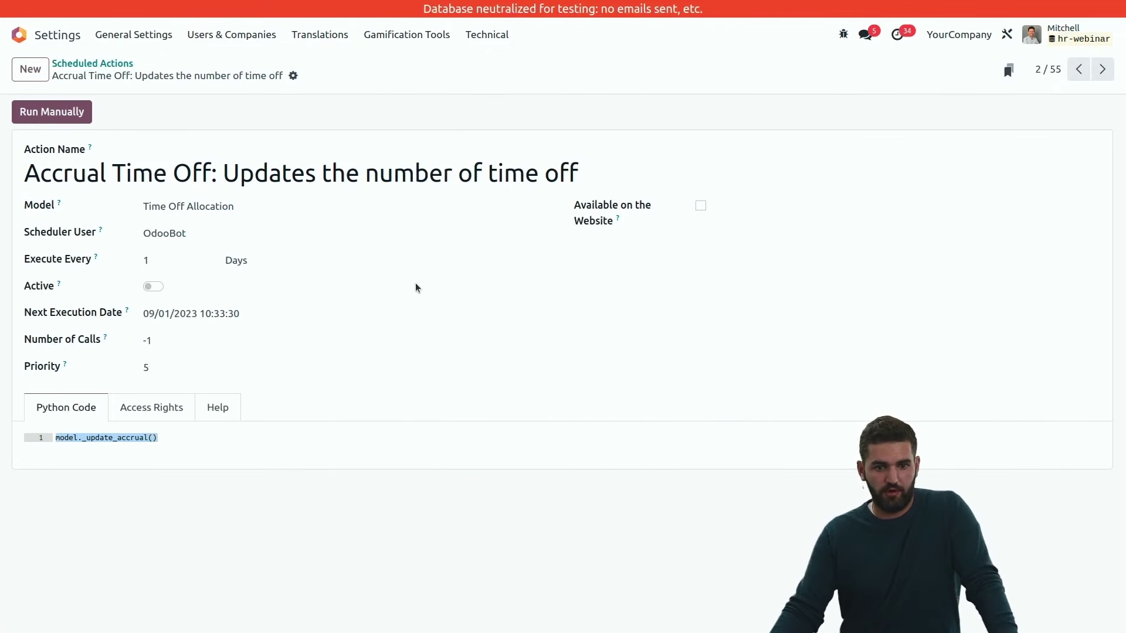
pyautogui.click(52, 114)
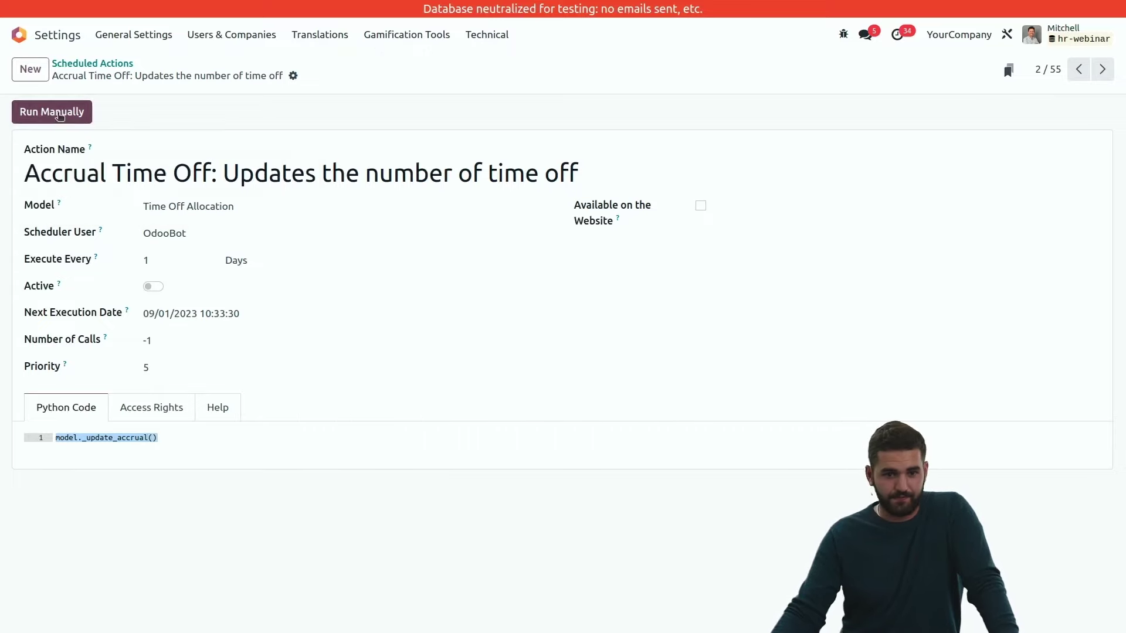
pyautogui.click(19, 35)
pyautogui.click(705, 336)
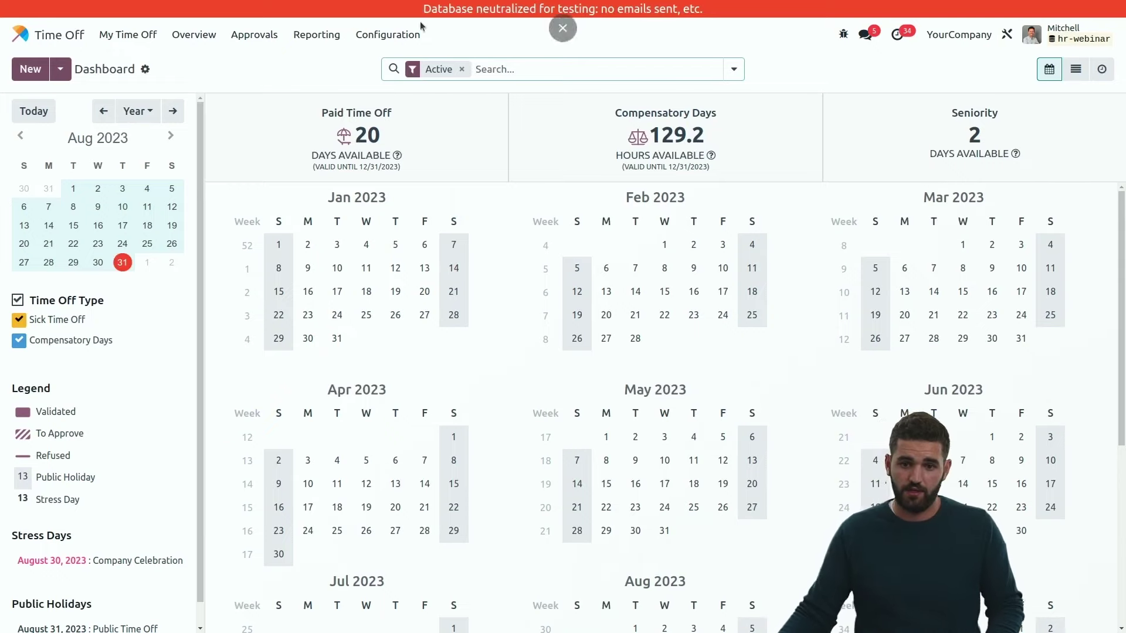
# - Add a public holiday named Christmas in the Time Off configuration, with start date 12/25/2023 00:00:00
pyautogui.click(404, 35)
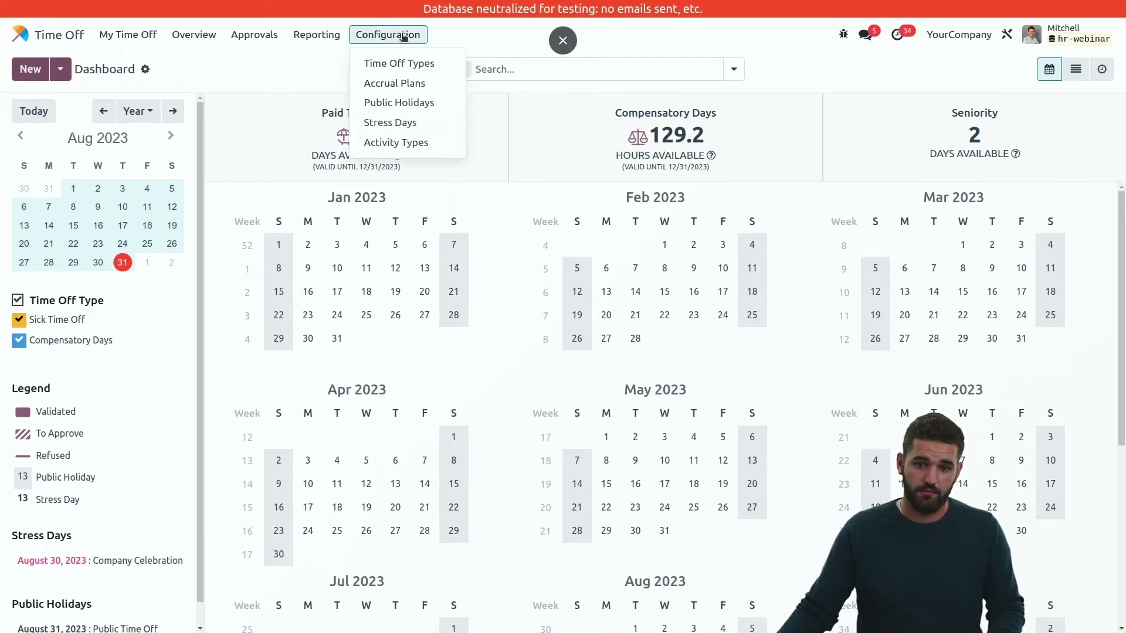
pyautogui.click(405, 102)
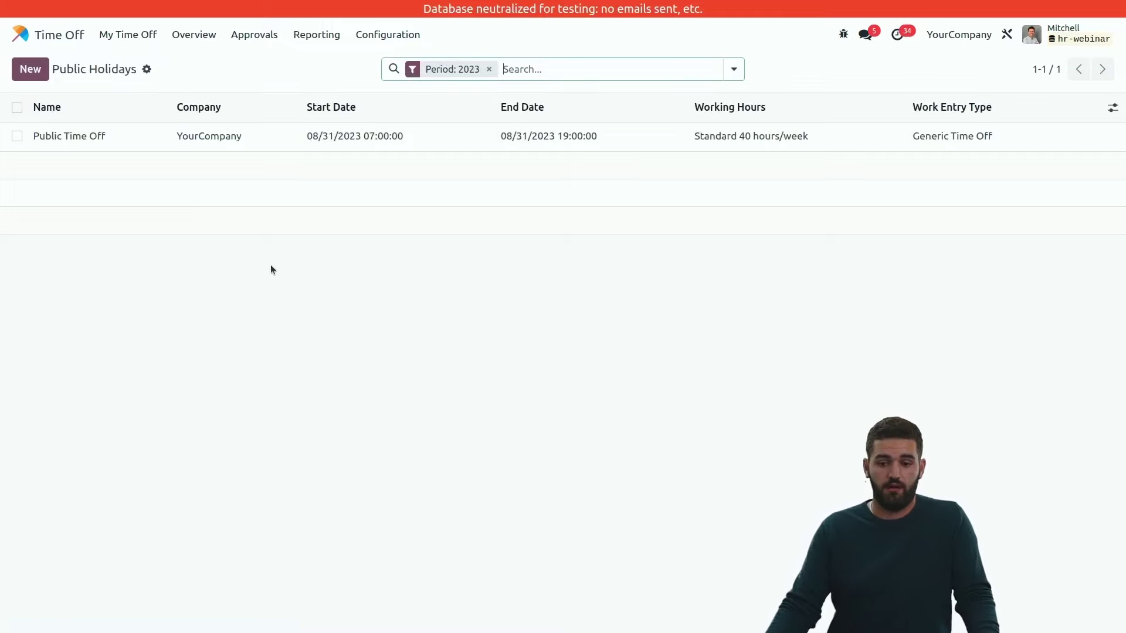
pyautogui.click(36, 75)
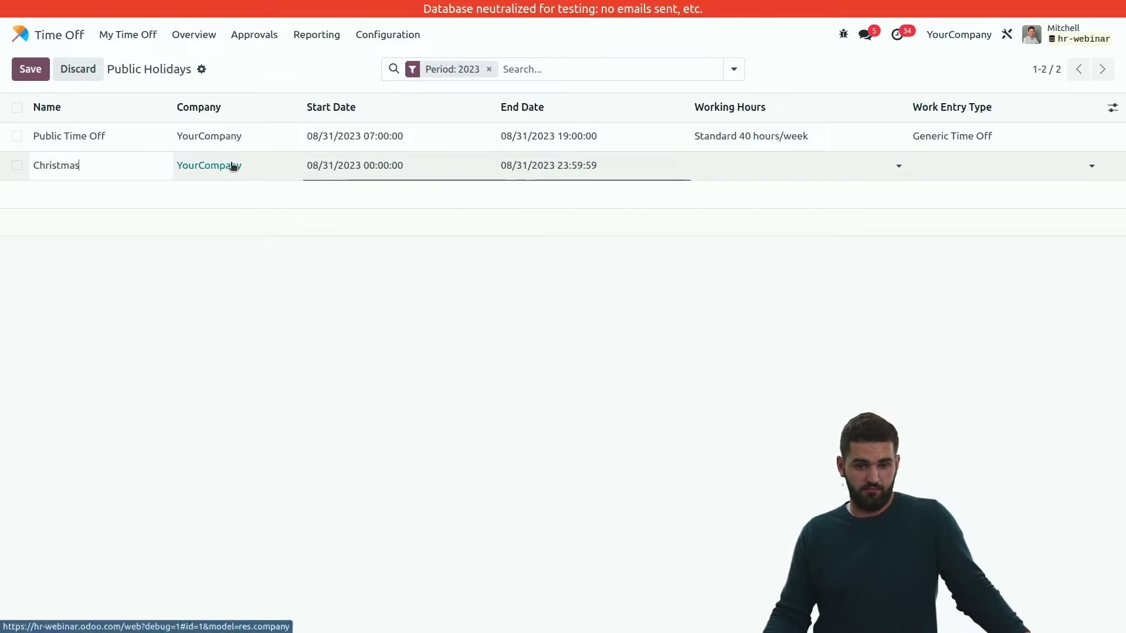
pyautogui.click(372, 172)
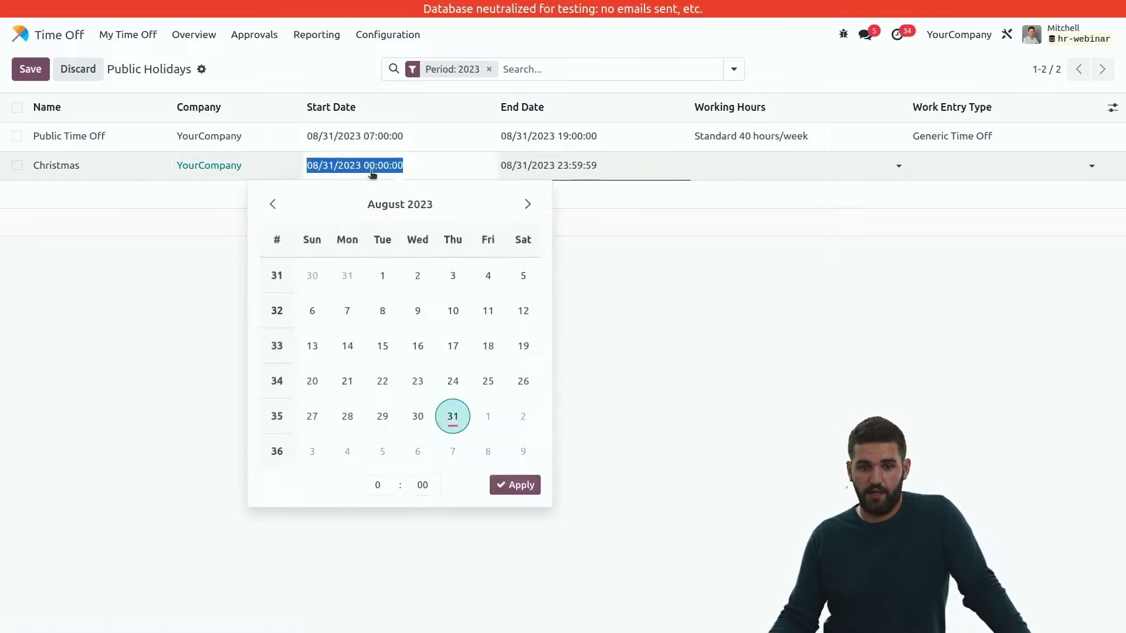
pyautogui.click(490, 205)
pyautogui.click(452, 374)
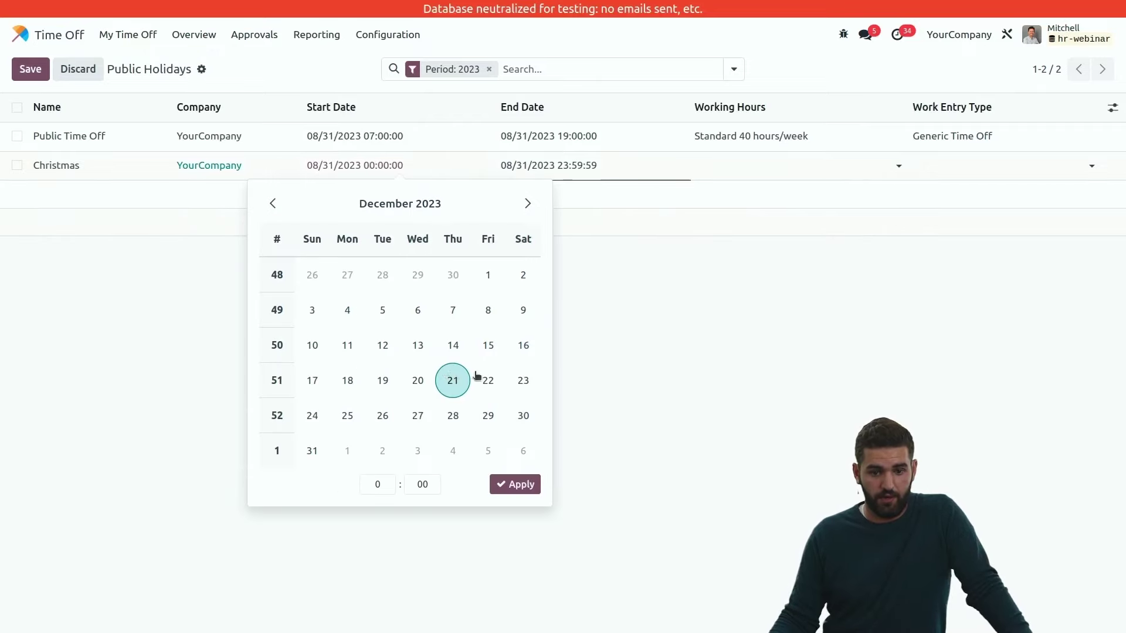
pyautogui.click(347, 415)
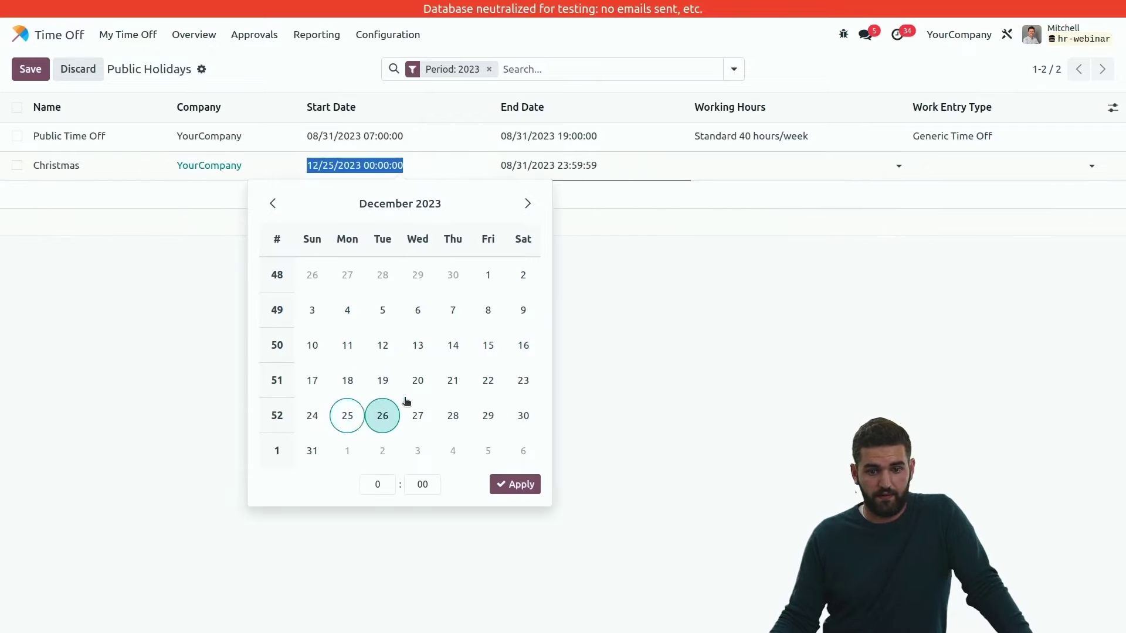
# - Set the Christmas holiday's end date to 12/25/2023 23:59:59 and save the entry
pyautogui.click(604, 168)
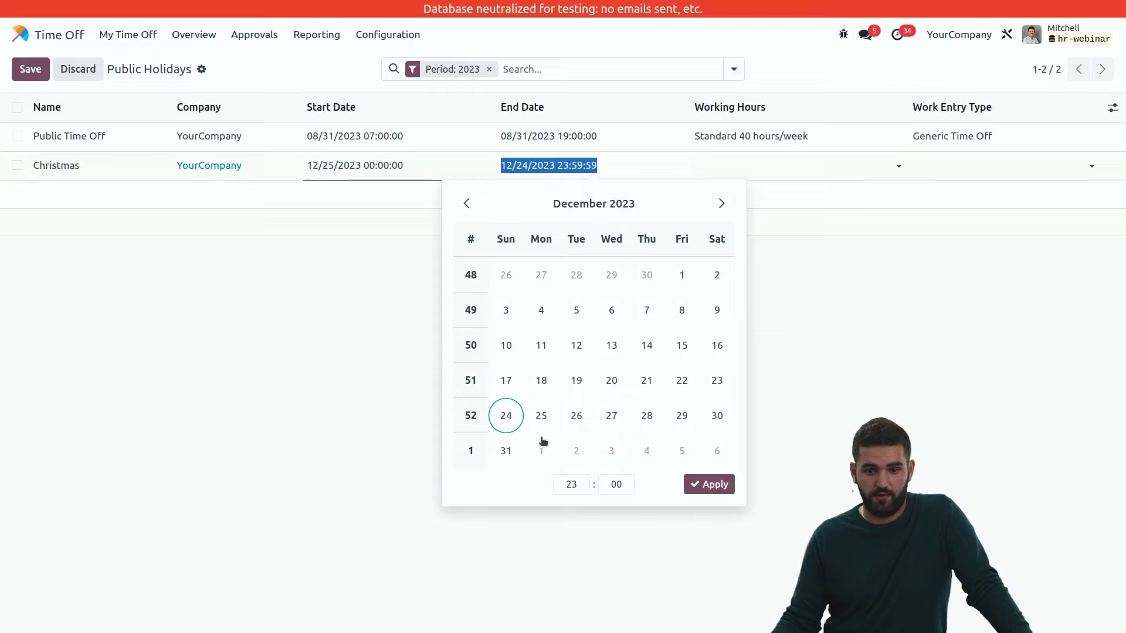
pyautogui.click(540, 418)
pyautogui.click(377, 170)
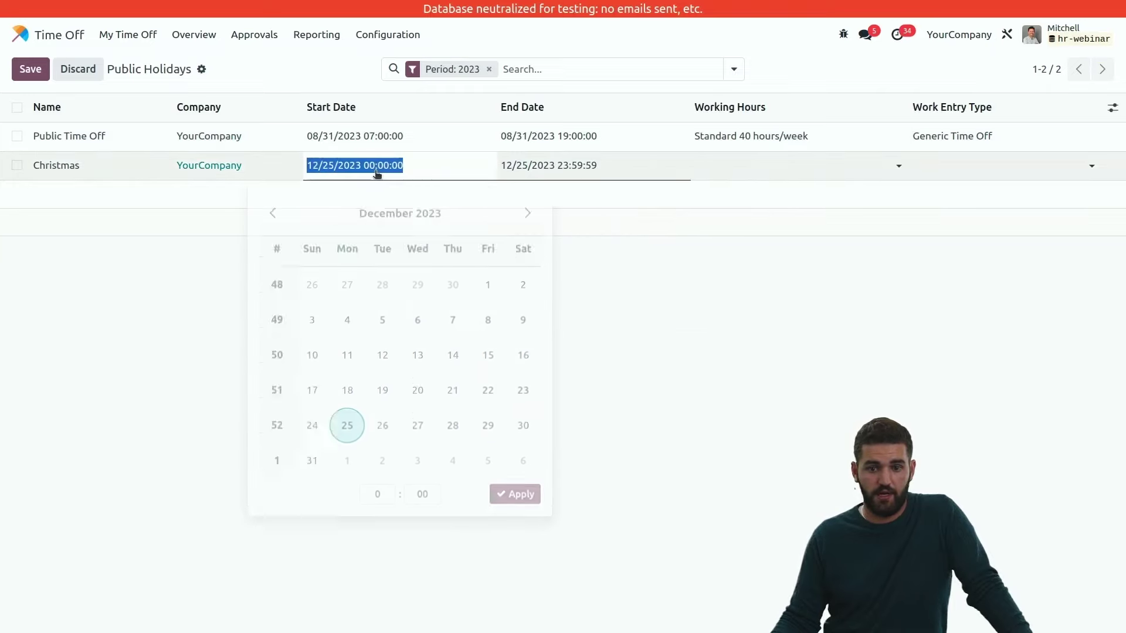
pyautogui.click(741, 340)
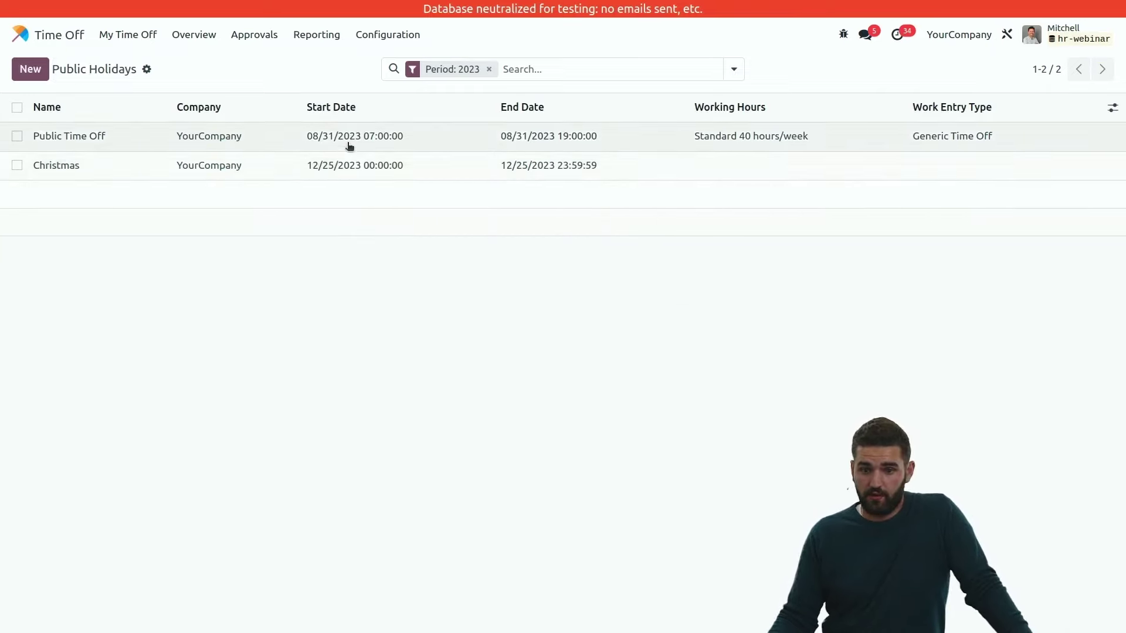
# - From the Time Off dashboard, draft a Compensatory Days request for 12/25/2023, check its duration, and discard it
pyautogui.click(64, 35)
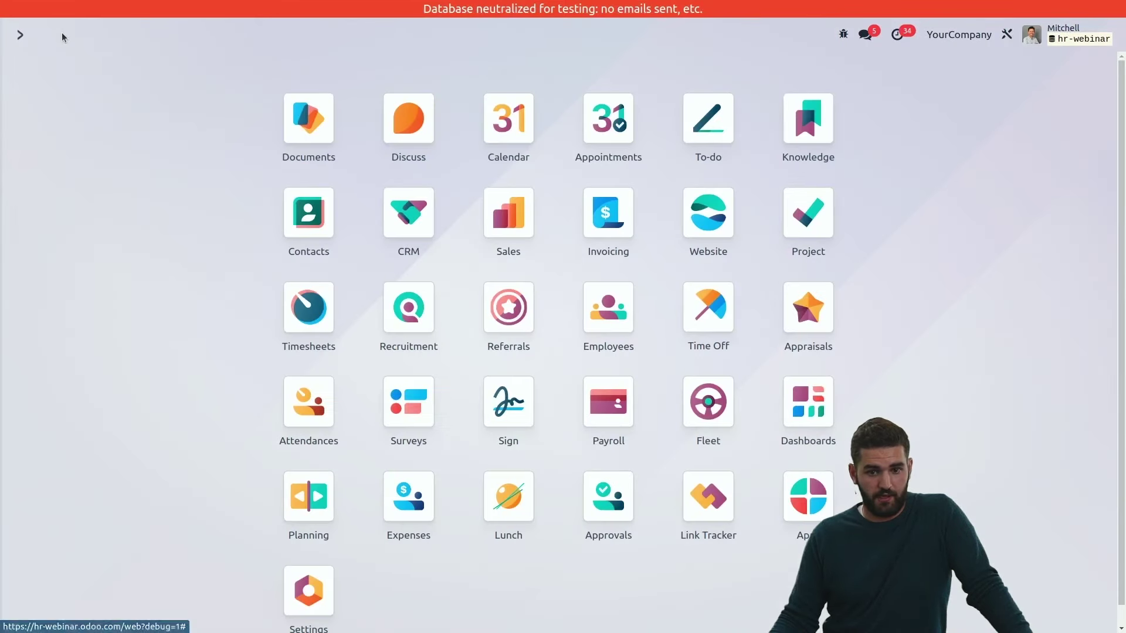
pyautogui.click(707, 328)
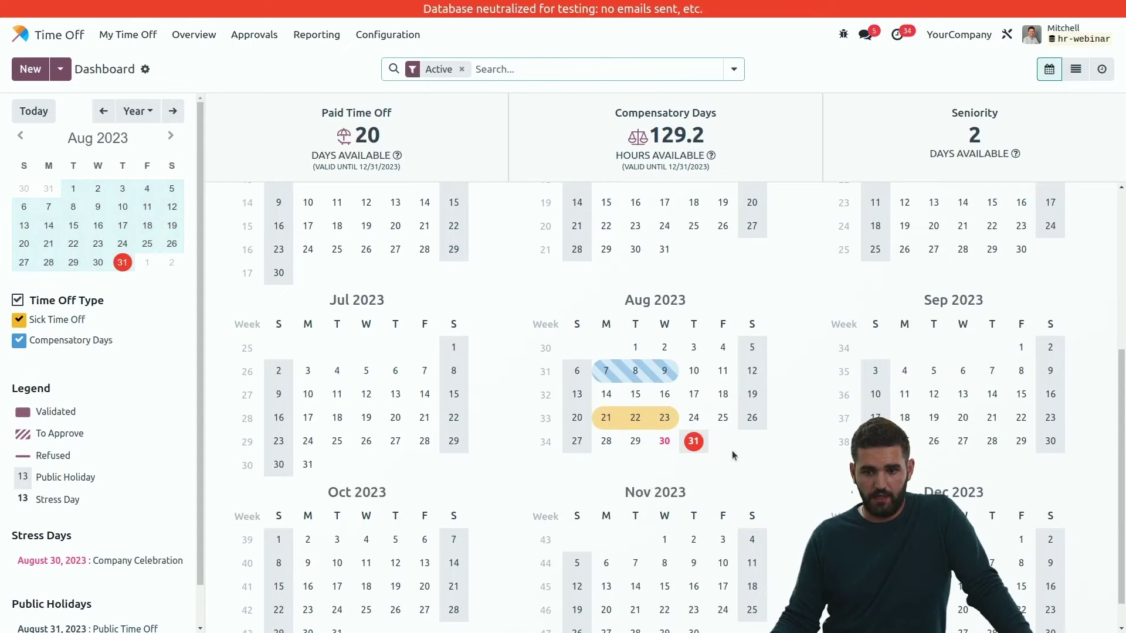
pyautogui.scroll(-1, 732, 450)
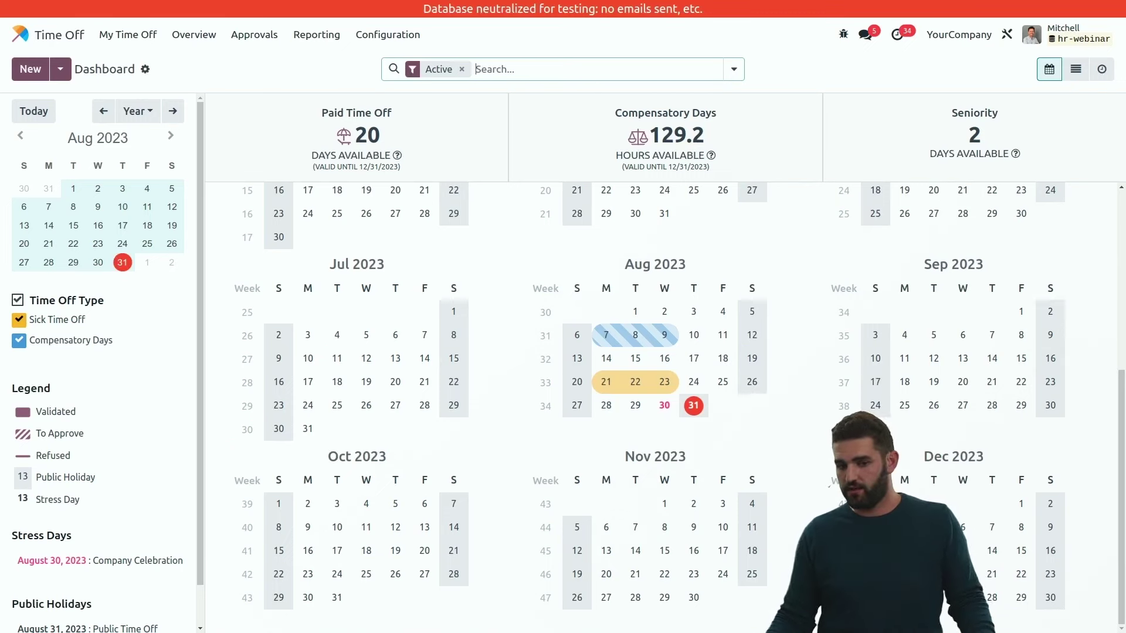
pyautogui.click(904, 598)
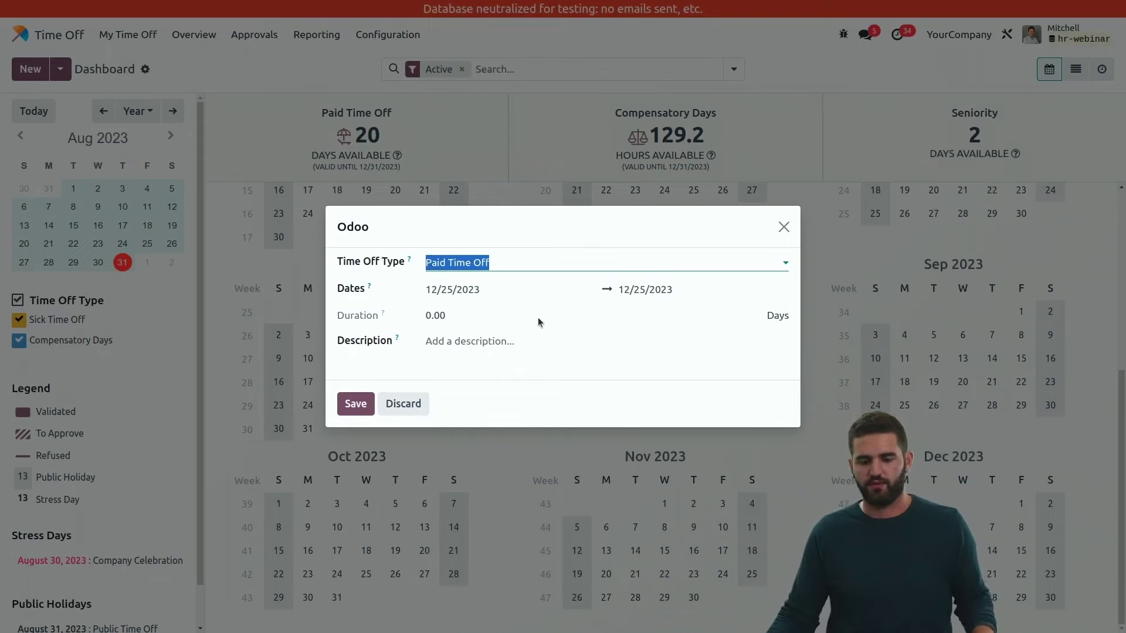
pyautogui.click(515, 269)
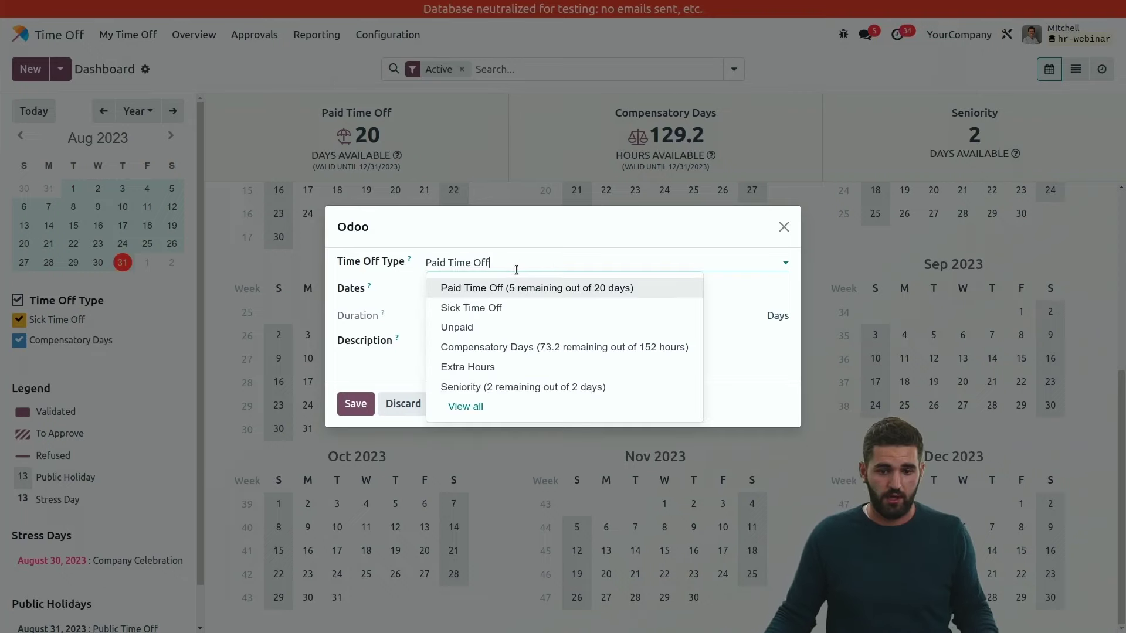
pyautogui.click(588, 348)
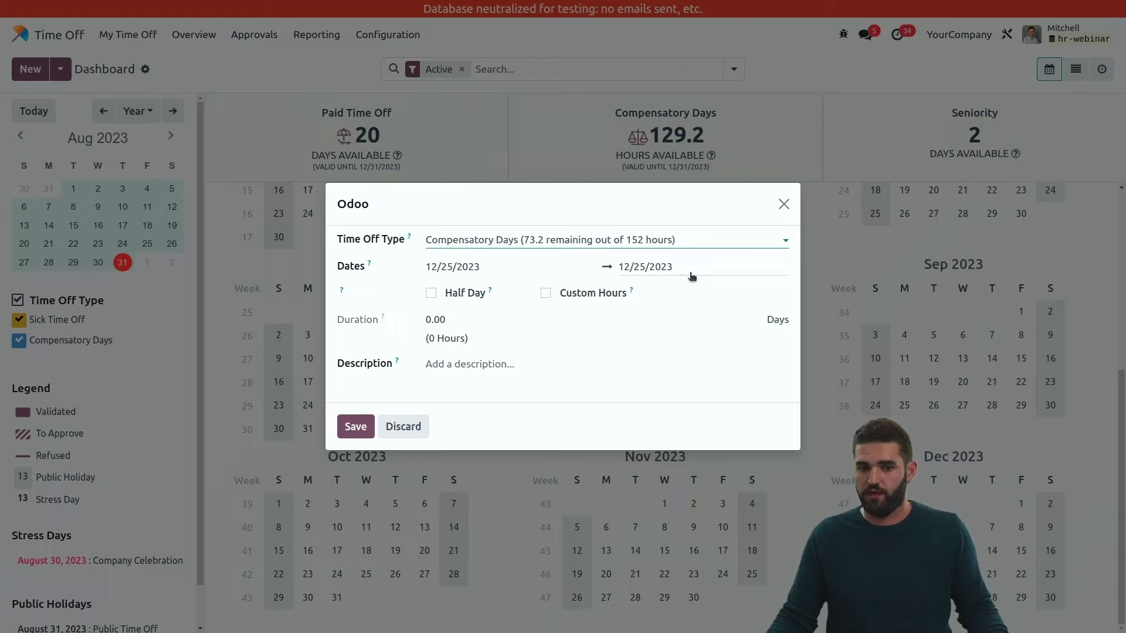
pyautogui.moveTo(466, 319); pyautogui.dragTo(420, 321)
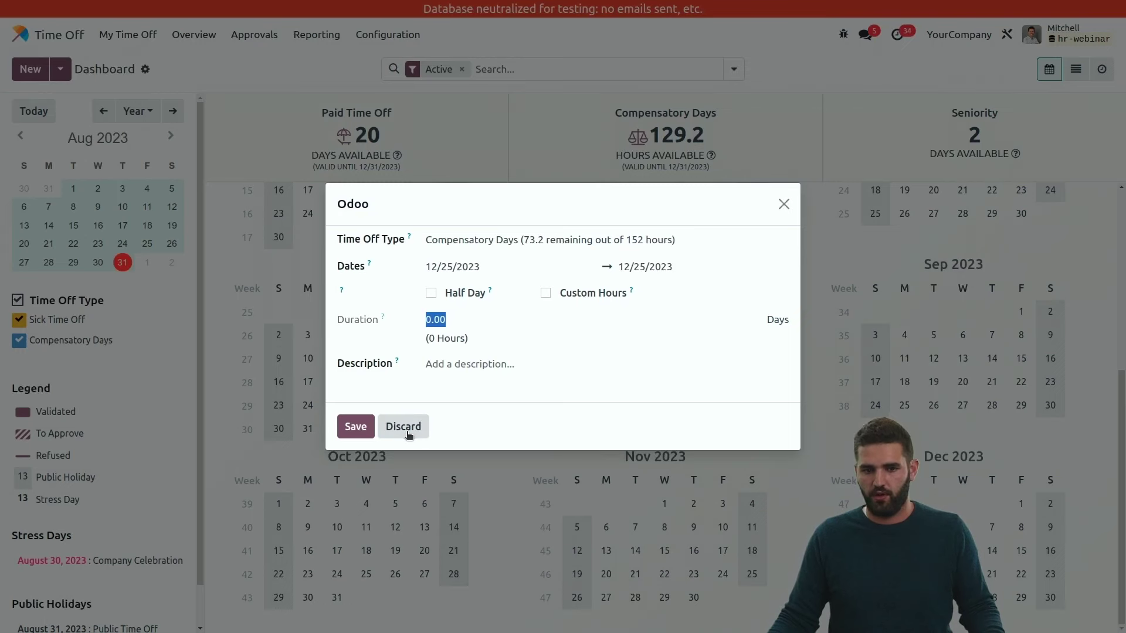
pyautogui.click(382, 431)
# - Add a stress day named OXP in the Time Off configuration, with start date 11/08/2023
pyautogui.click(379, 36)
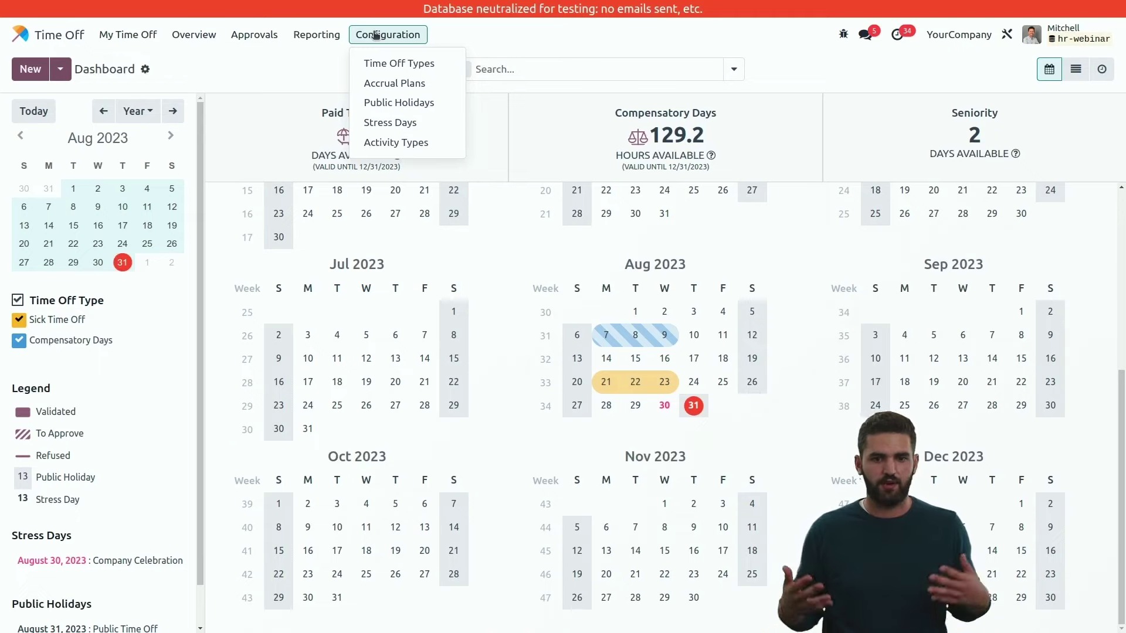
pyautogui.click(393, 126)
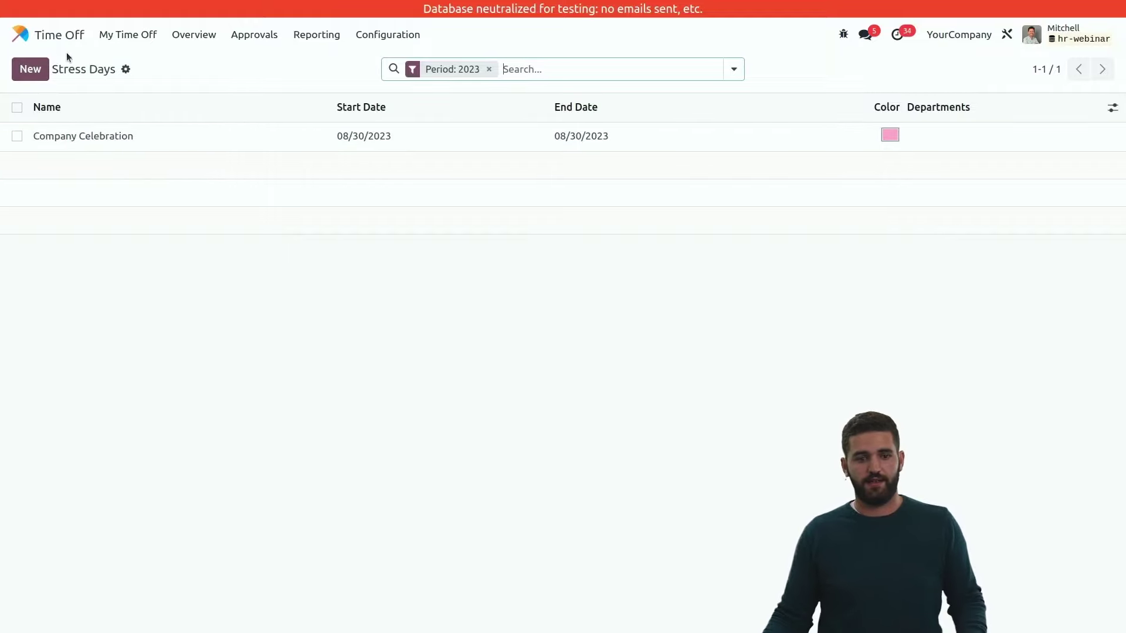
pyautogui.click(29, 68)
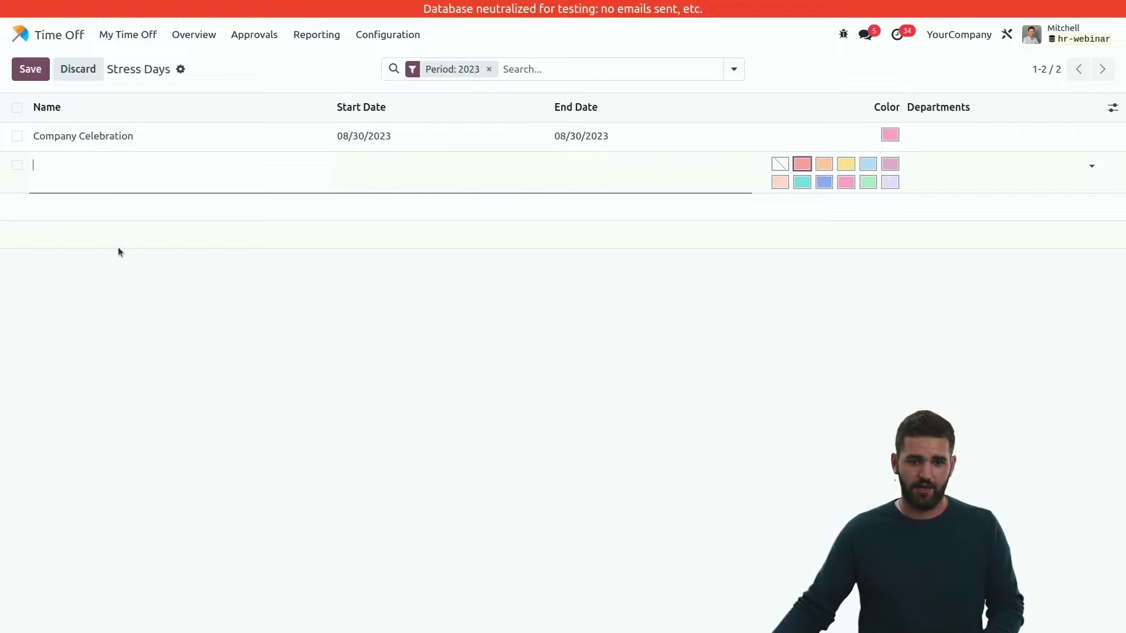
pyautogui.write('OXP')
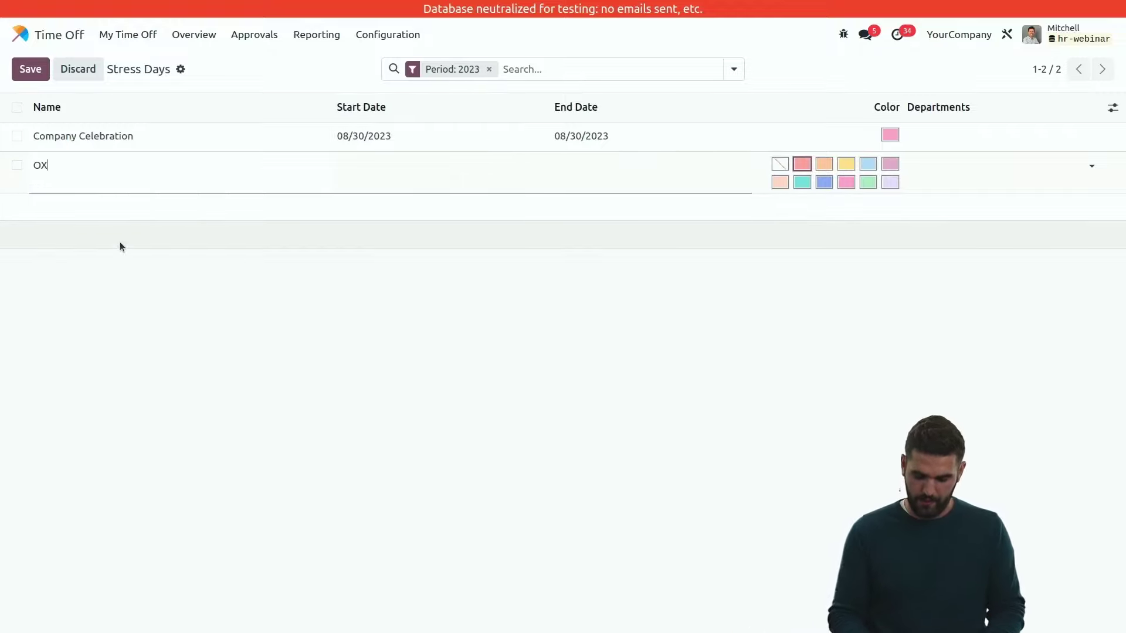
pyautogui.click(356, 181)
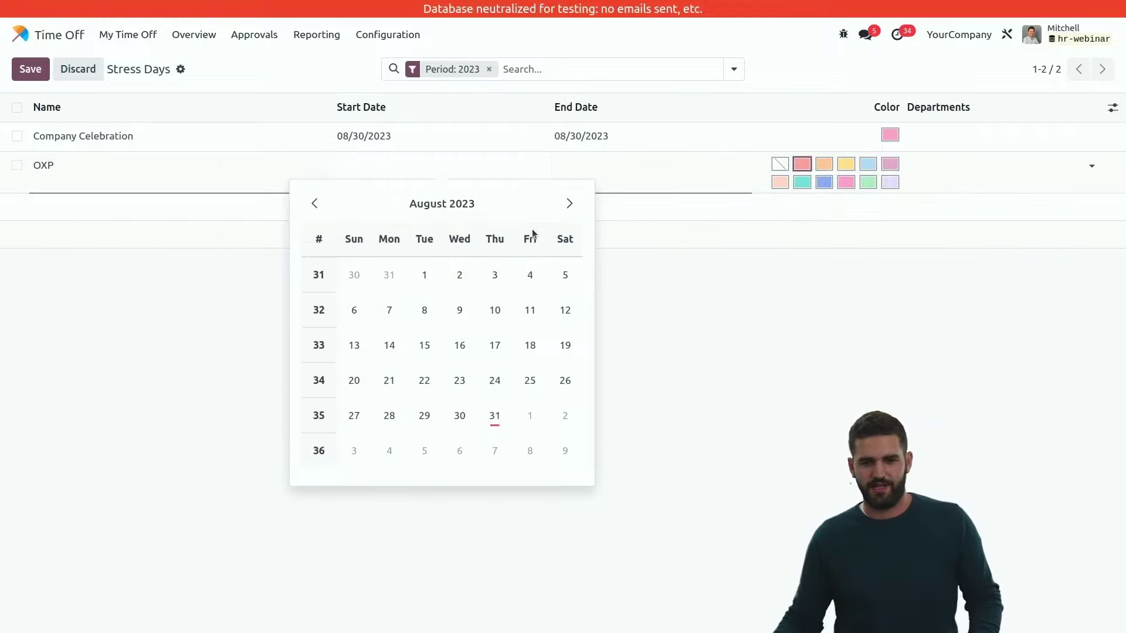
pyautogui.click(566, 206)
pyautogui.click(567, 206)
pyautogui.click(567, 207)
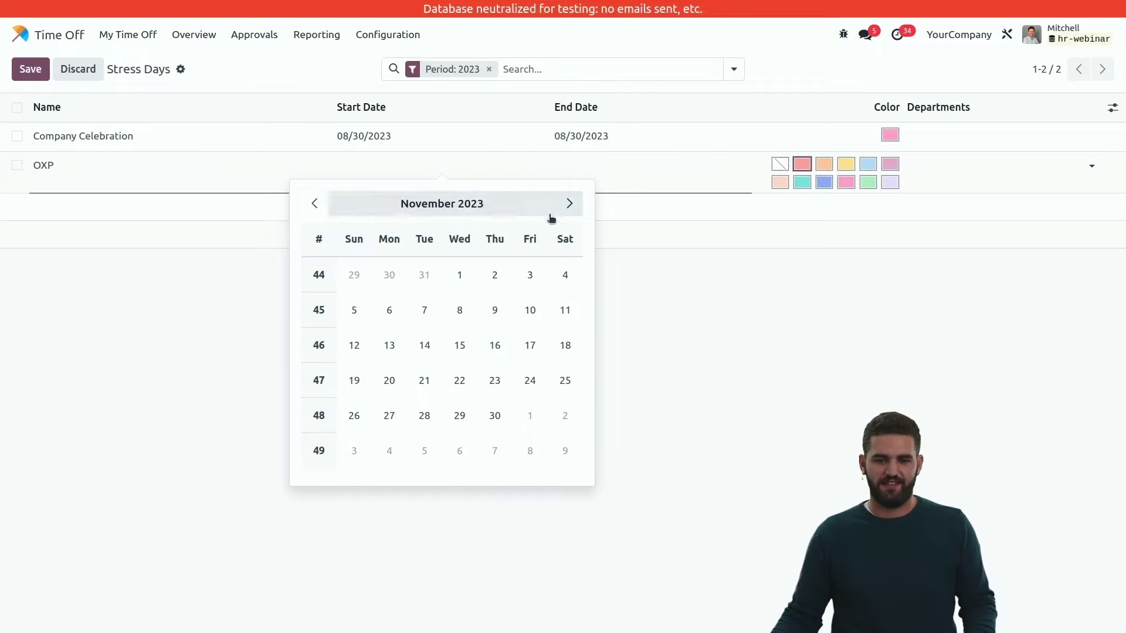
pyautogui.click(460, 310)
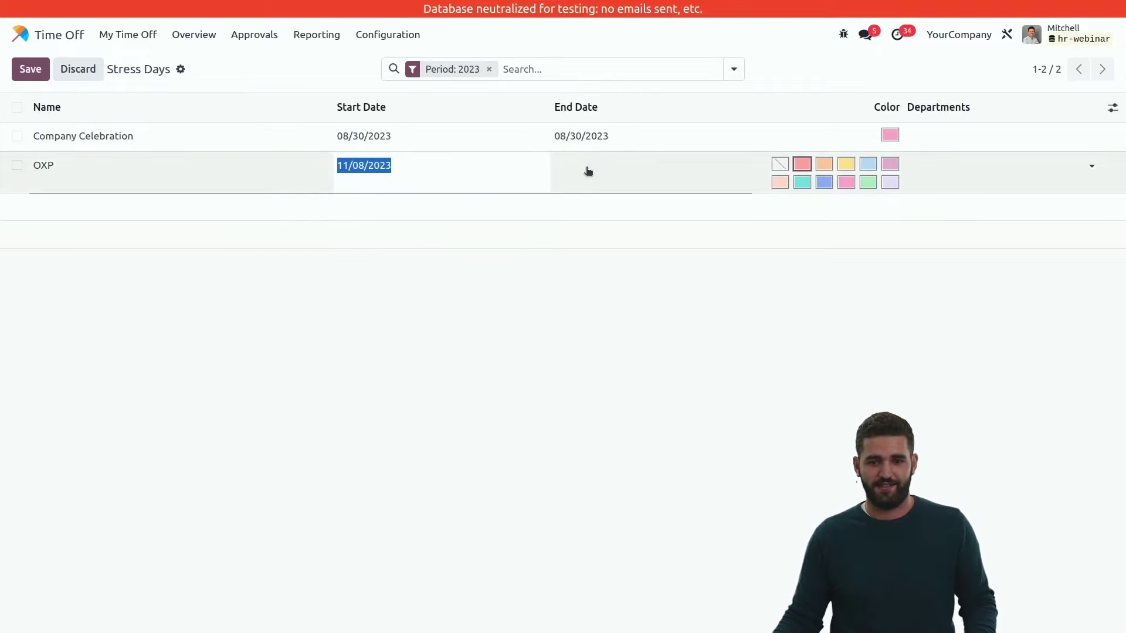
# - Set the OXP stress day's end date to 11/10/2023 and save the entry
pyautogui.click(590, 171)
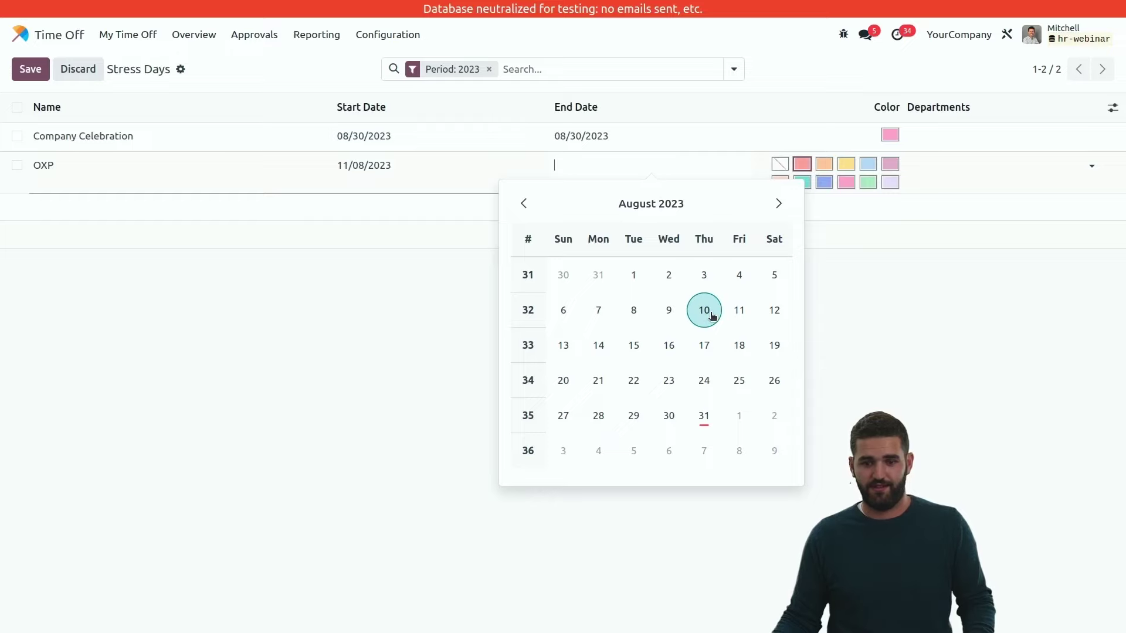
pyautogui.click(781, 204)
pyautogui.click(780, 203)
pyautogui.click(780, 203)
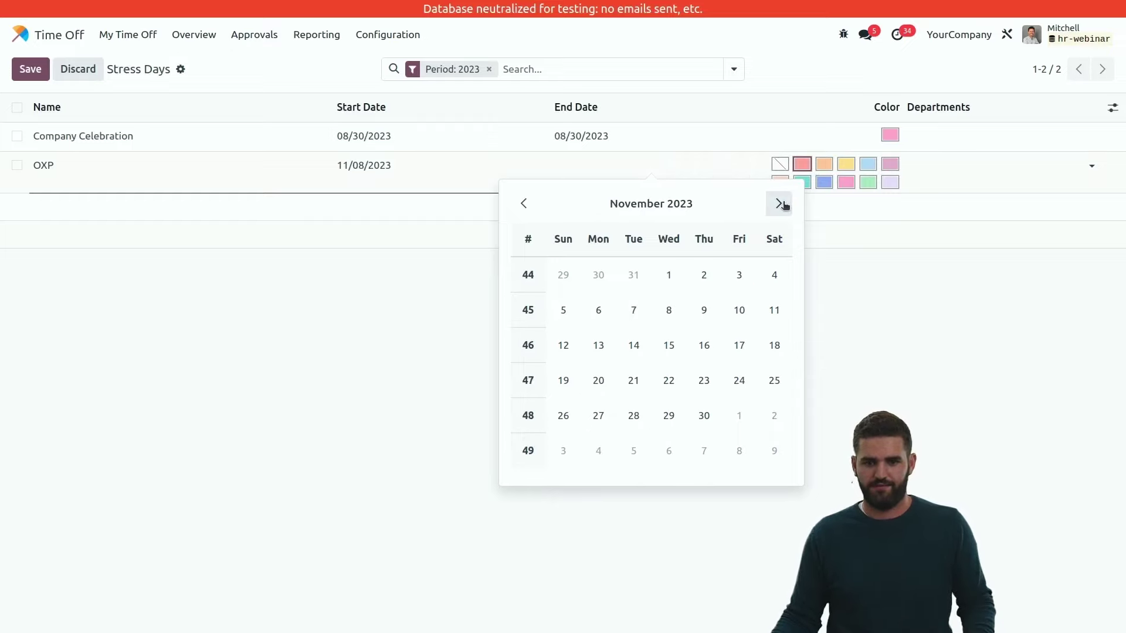
pyautogui.click(741, 310)
pyautogui.click(666, 352)
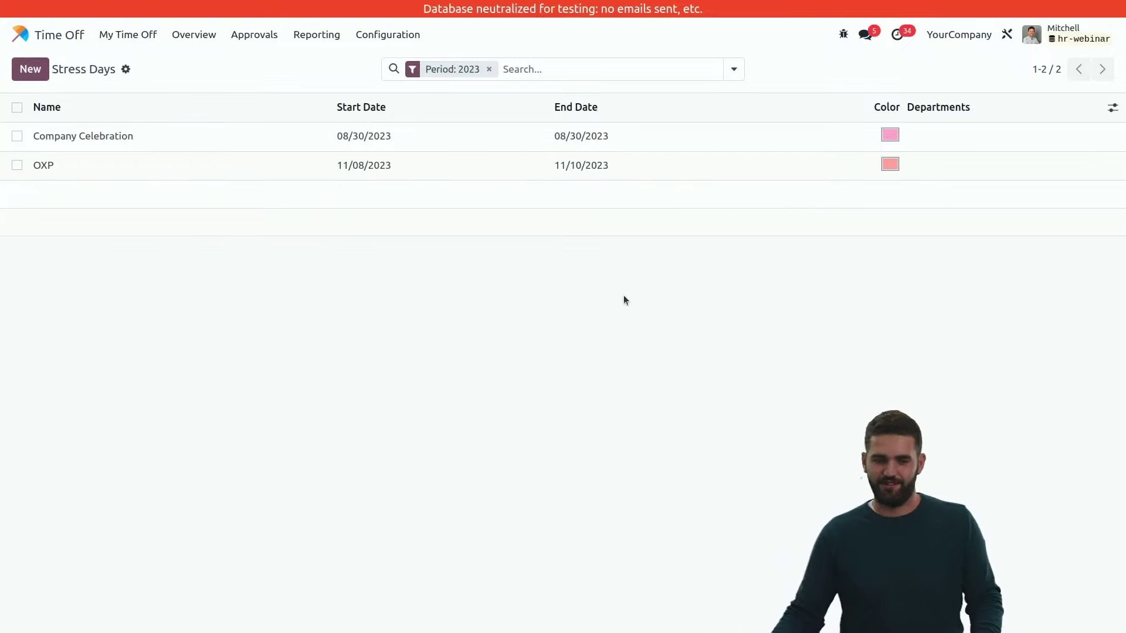
# - Inspect the OXP entry on November 8 in the dashboard calendar and compare it with requesting time off on November 7
pyautogui.click(130, 36)
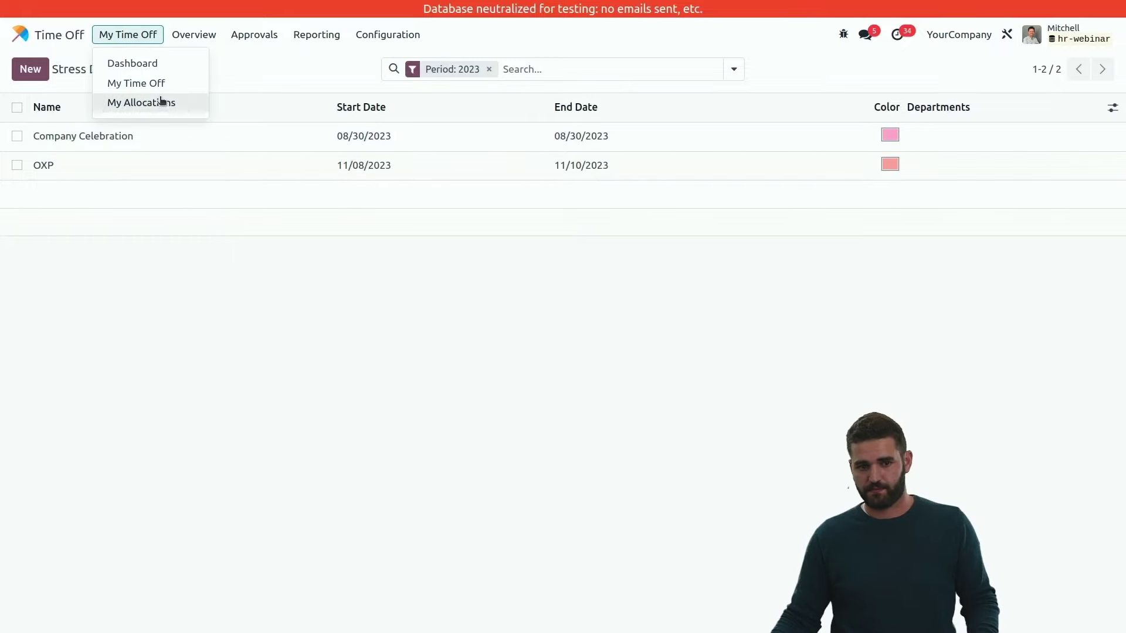
pyautogui.click(170, 67)
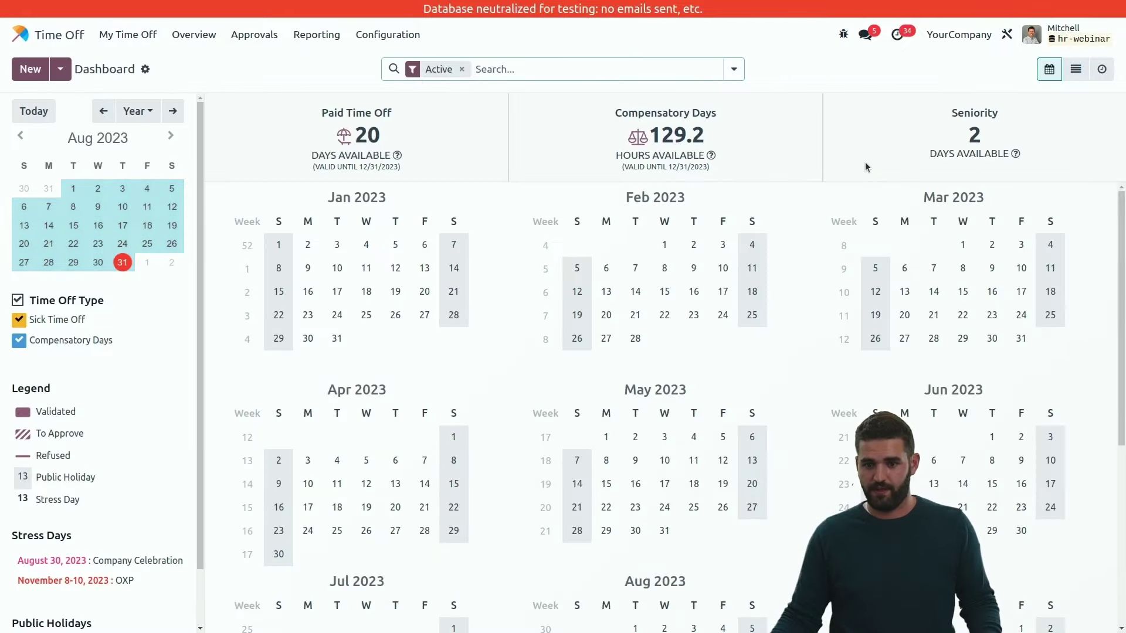
pyautogui.scroll(-5, 710, 431)
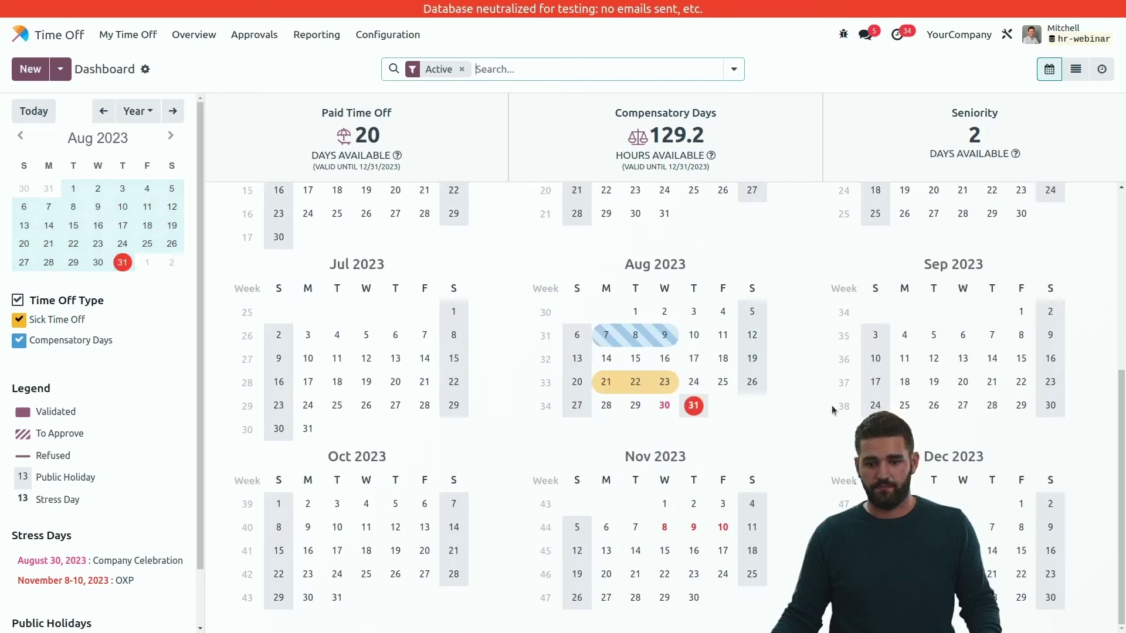
pyautogui.click(664, 529)
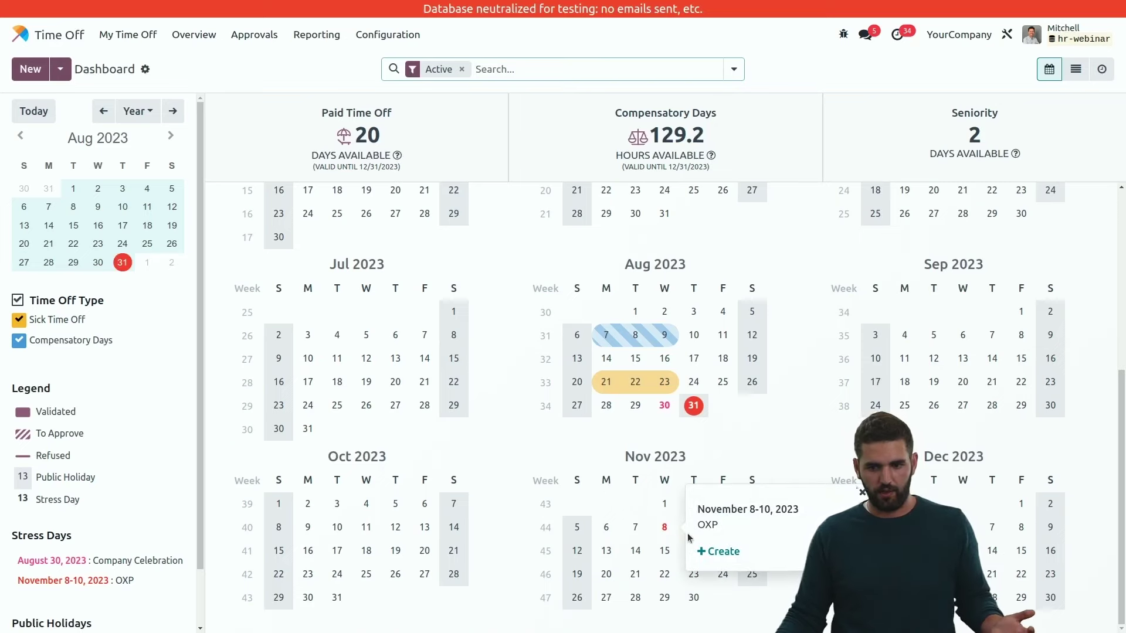
pyautogui.click(635, 529)
pyautogui.click(634, 530)
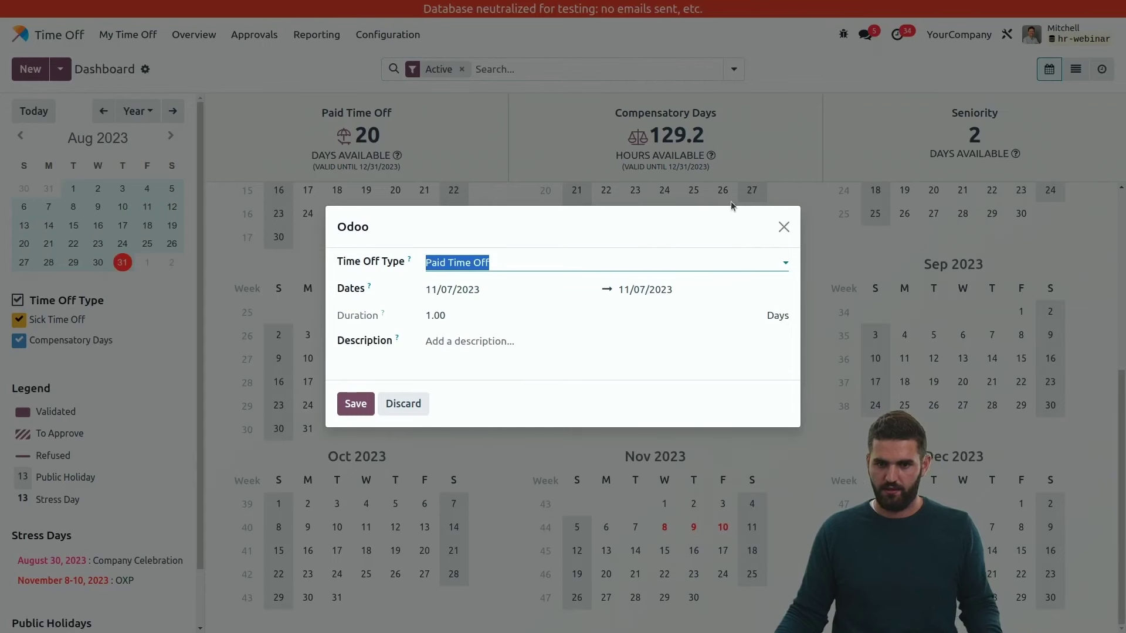
pyautogui.click(783, 228)
pyautogui.click(665, 531)
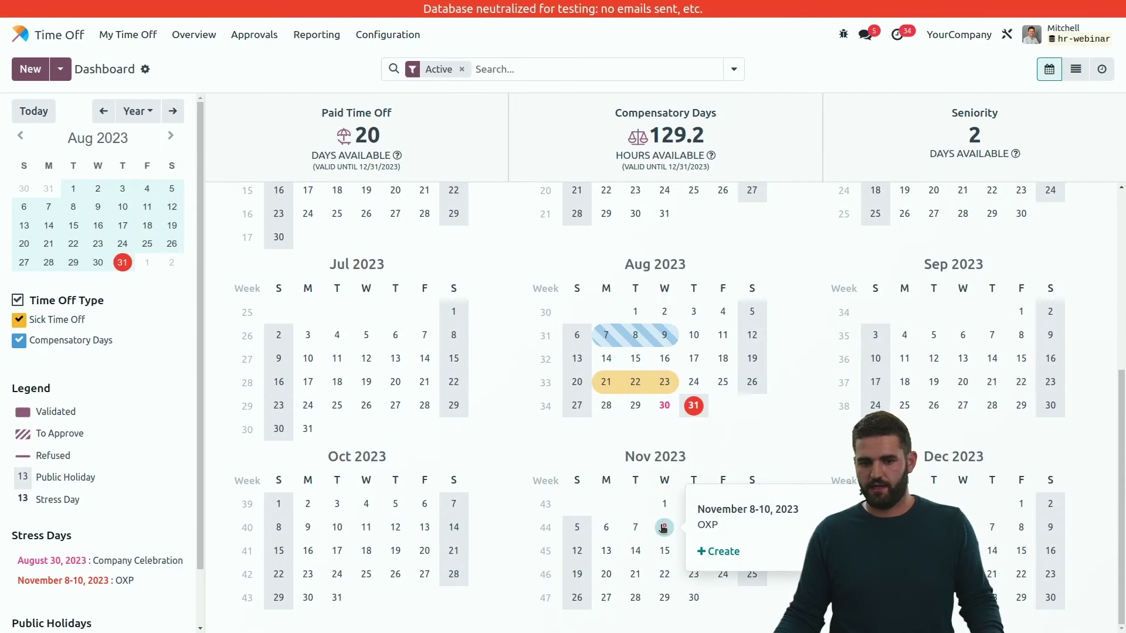
pyautogui.click(613, 493)
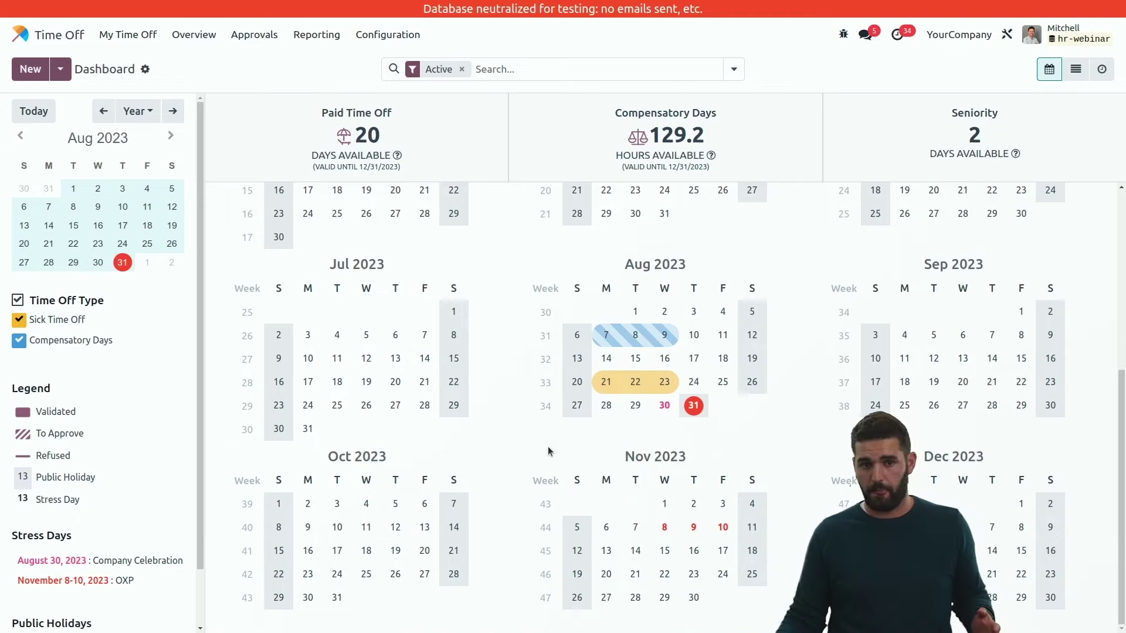
# - Open the list of employees' time off requests awaiting approval
pyautogui.click(261, 36)
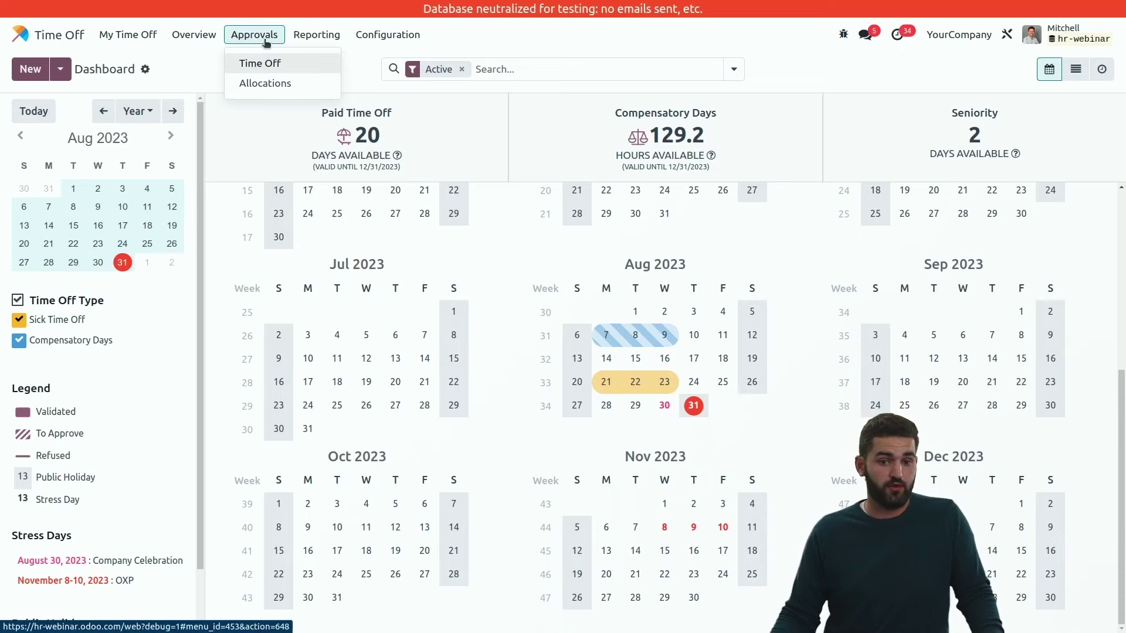
pyautogui.click(266, 41)
pyautogui.click(265, 38)
pyautogui.click(270, 65)
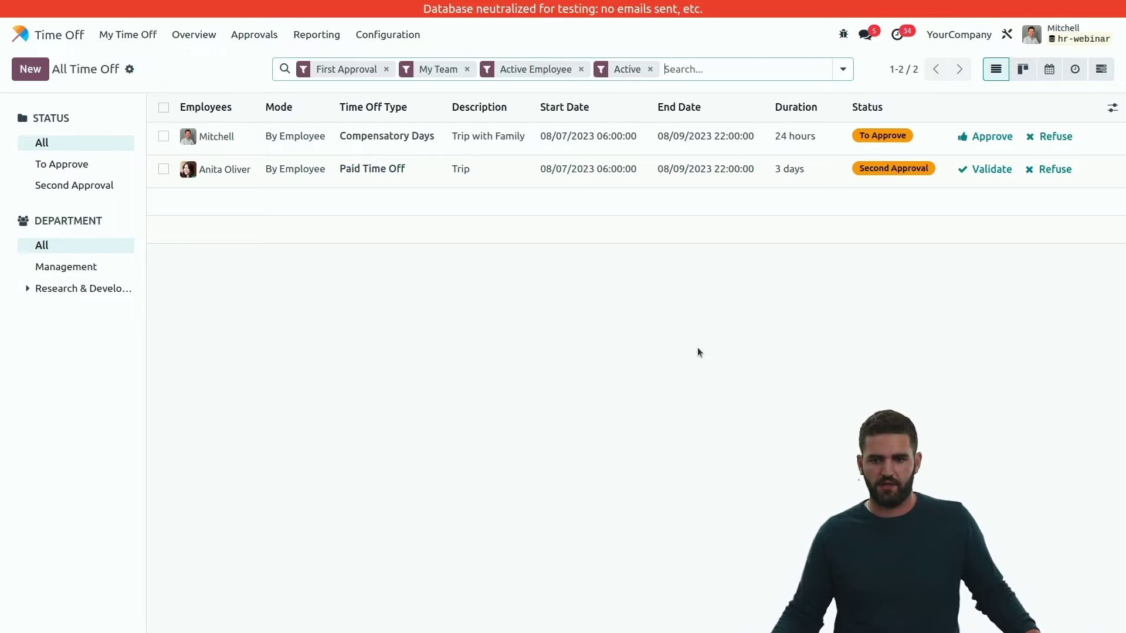
# - Validate the Paid Time Off request awaiting second approval, and review that employee's time off calendar from their record in the Employees app
pyautogui.click(1001, 170)
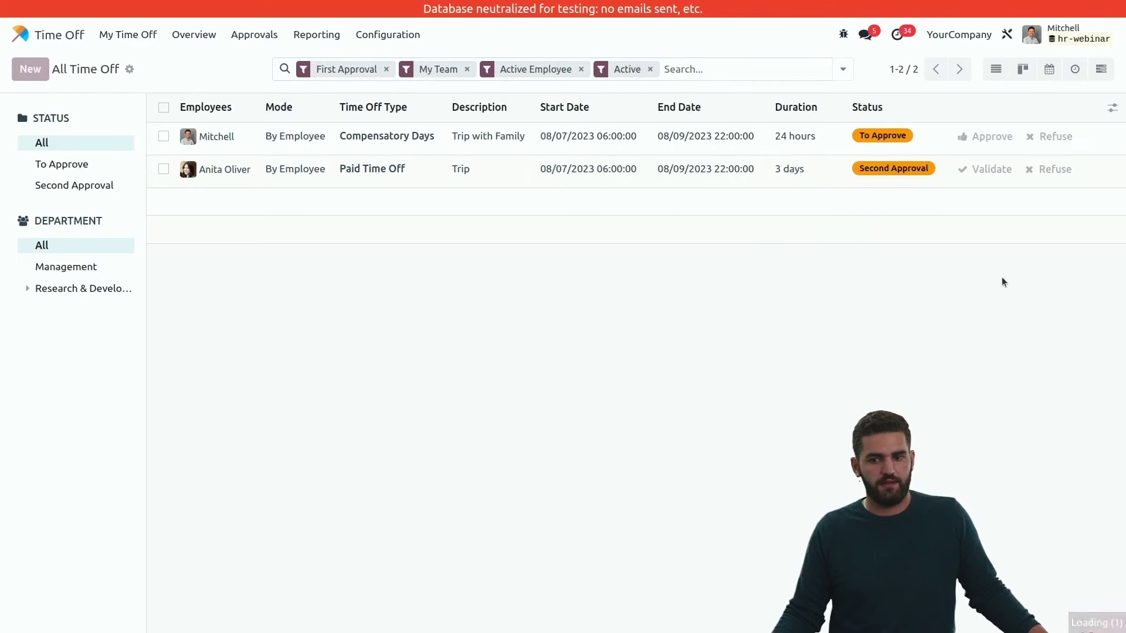
pyautogui.click(19, 35)
pyautogui.write('emplo')
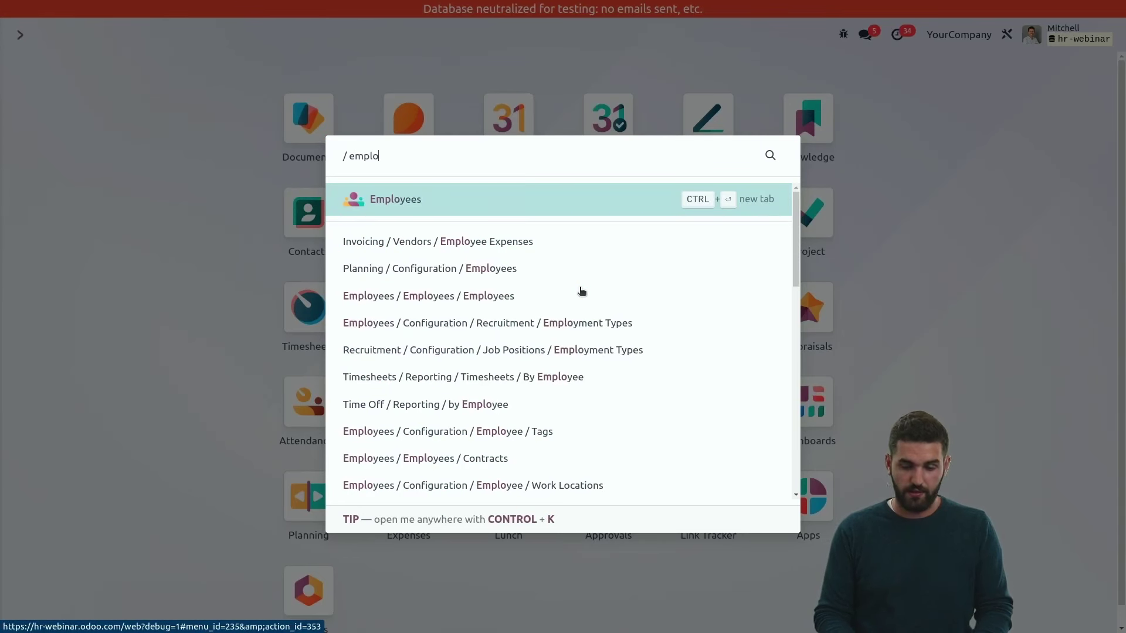
pyautogui.press('Return')
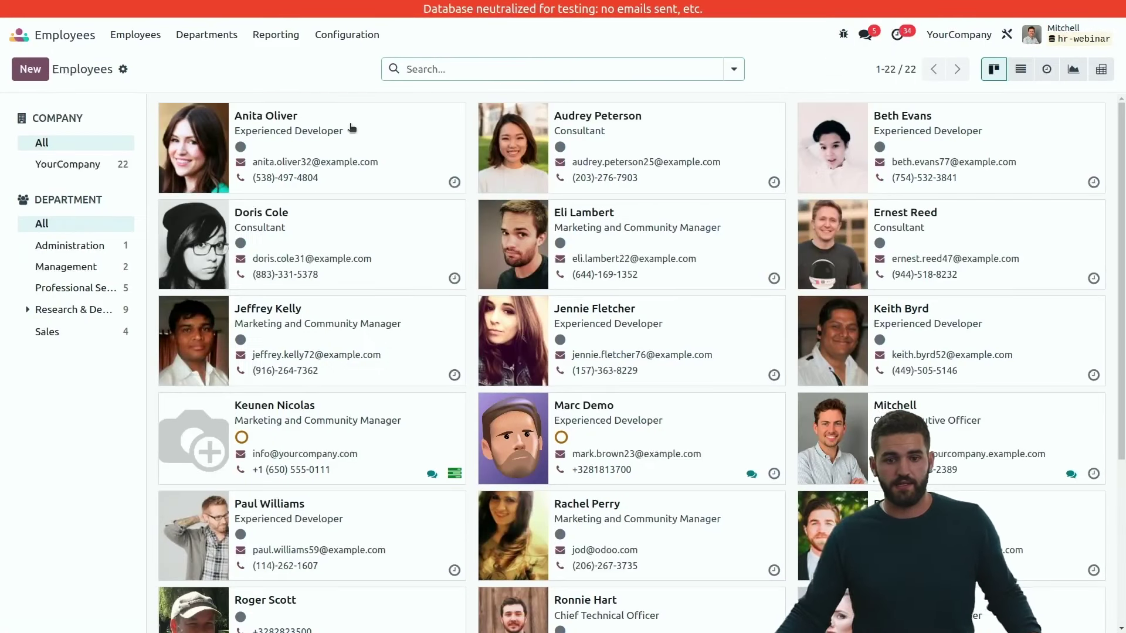
pyautogui.click(443, 176)
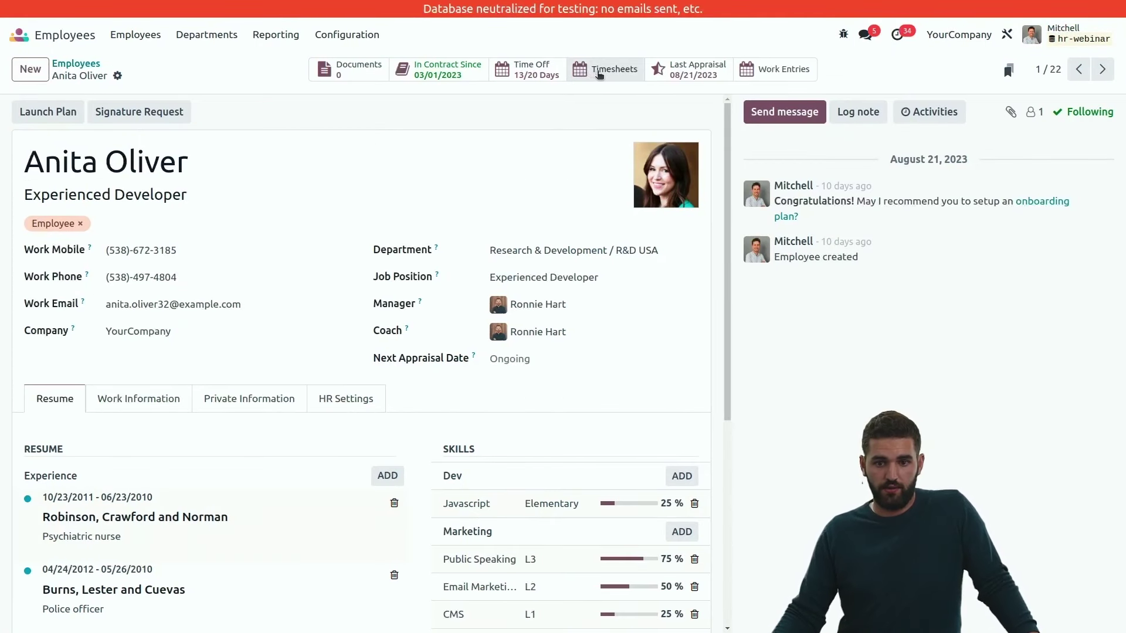
pyautogui.click(530, 69)
pyautogui.scroll(-5, 657, 385)
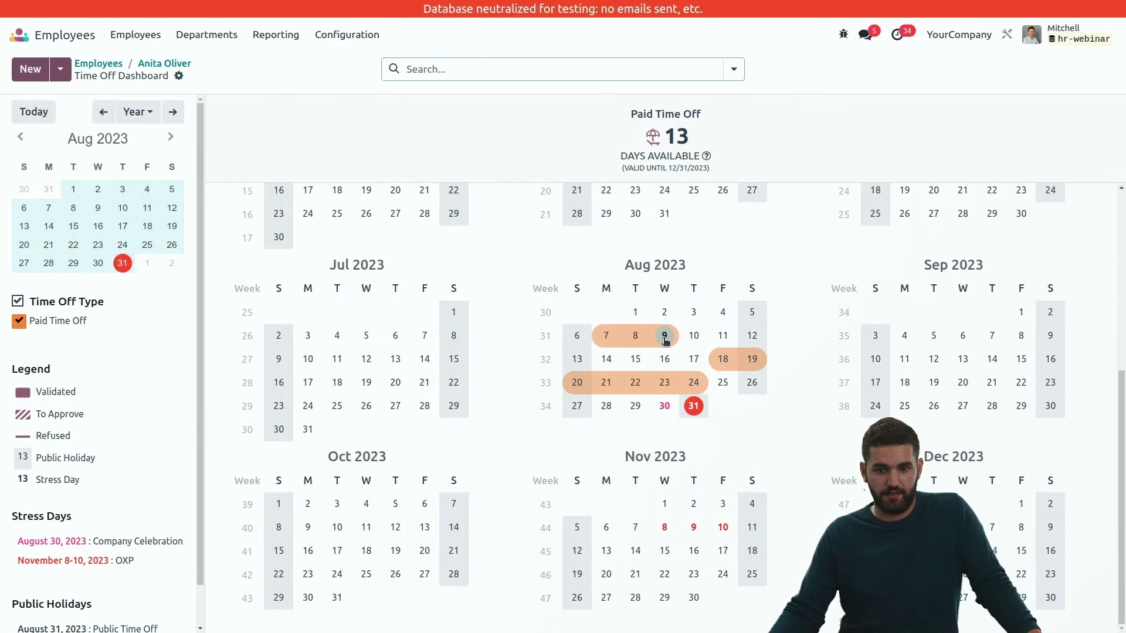
pyautogui.scroll(2, 664, 345)
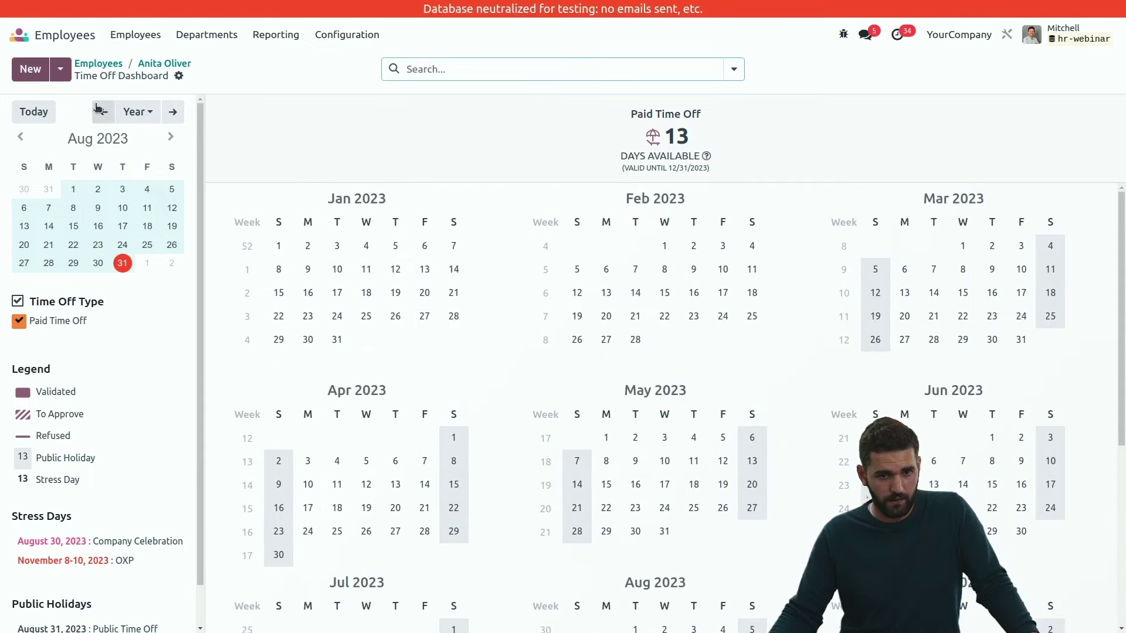
# - Return to the Time Off app and view the time off analysis report by employee
pyautogui.click(26, 39)
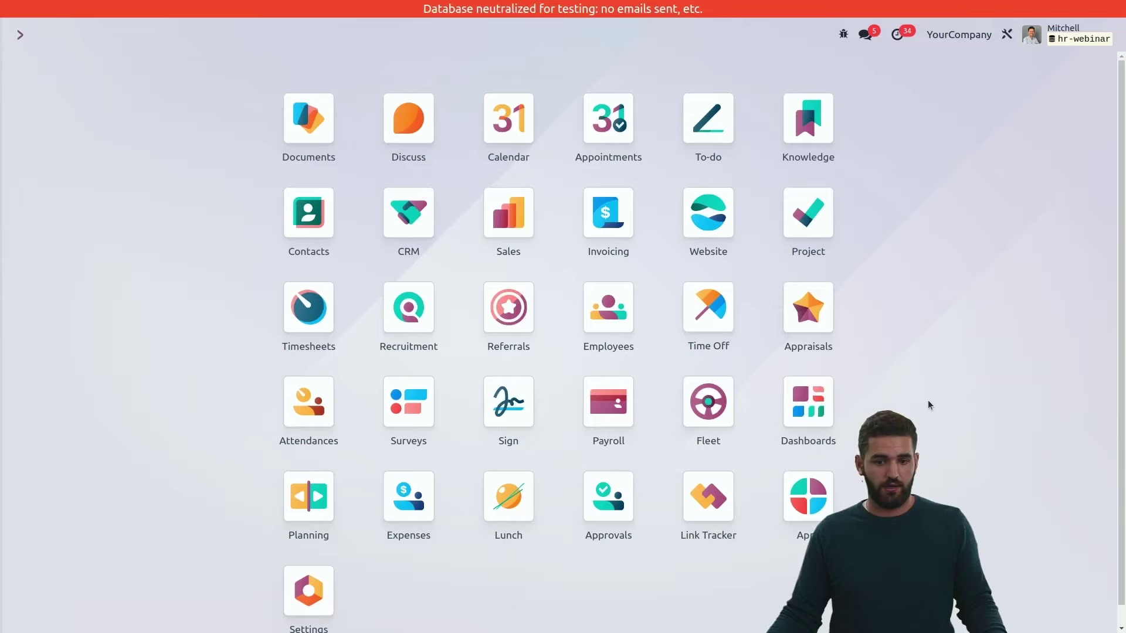
pyautogui.click(716, 329)
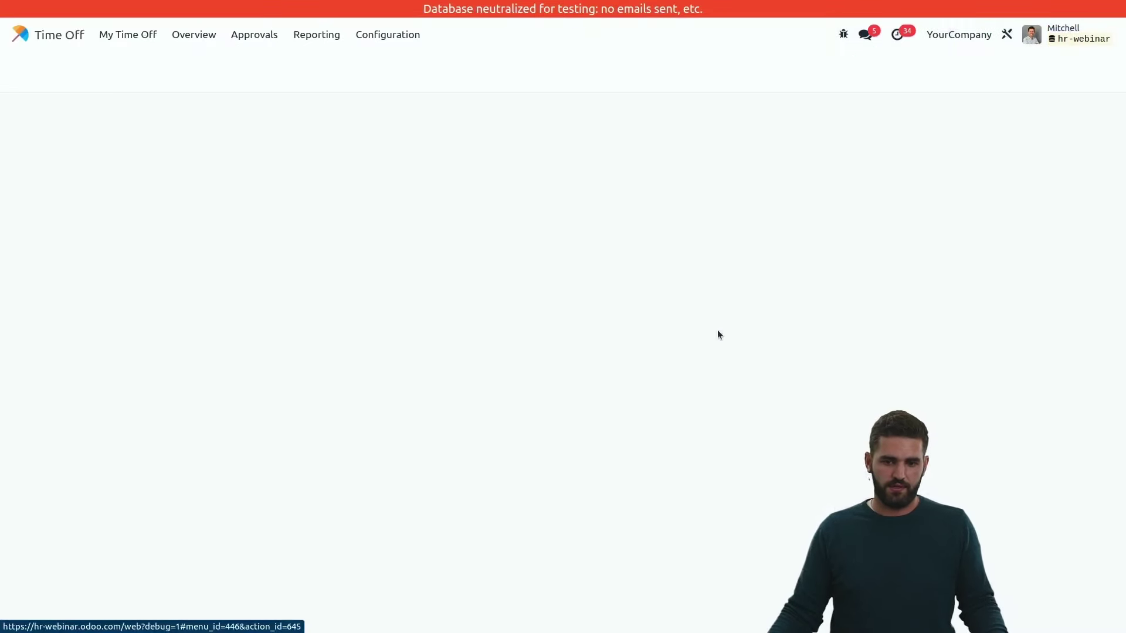
pyautogui.click(316, 36)
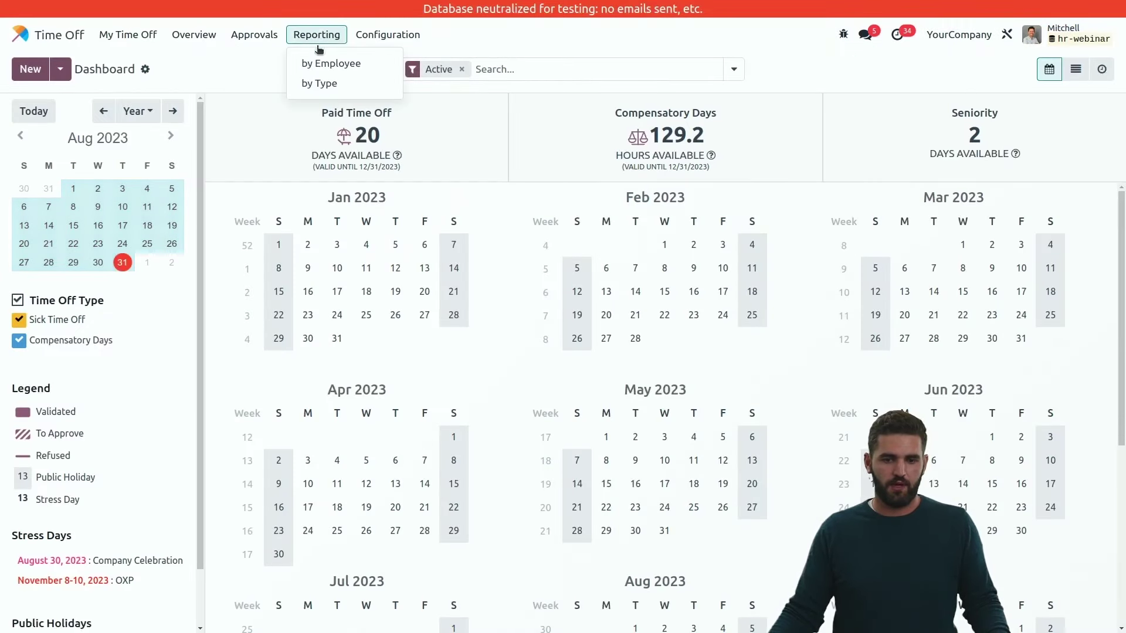
pyautogui.click(326, 64)
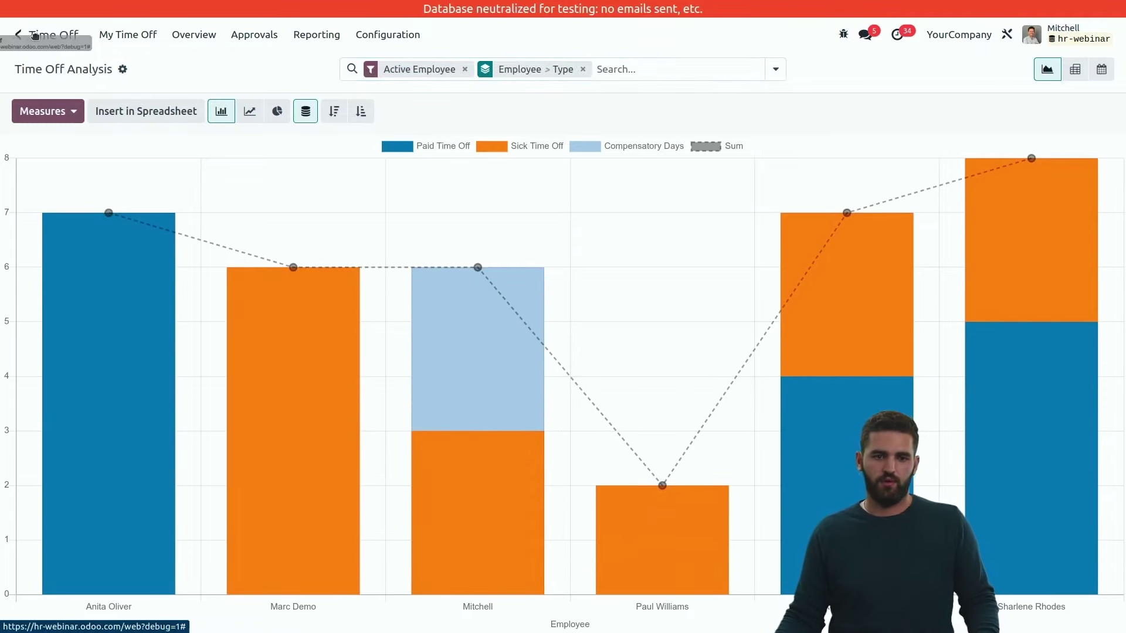
# - Select all employees in the Employees list, review their Time off Analysis by Employee and Time Off Type, and return to the list
pyautogui.click(18, 37)
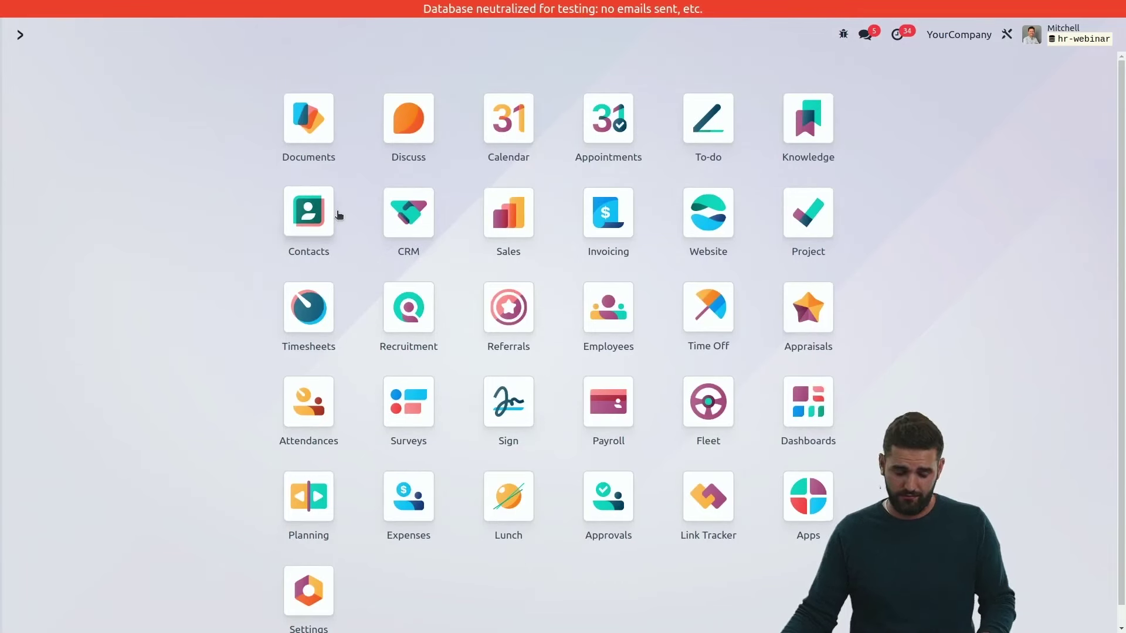
pyautogui.write('empl')
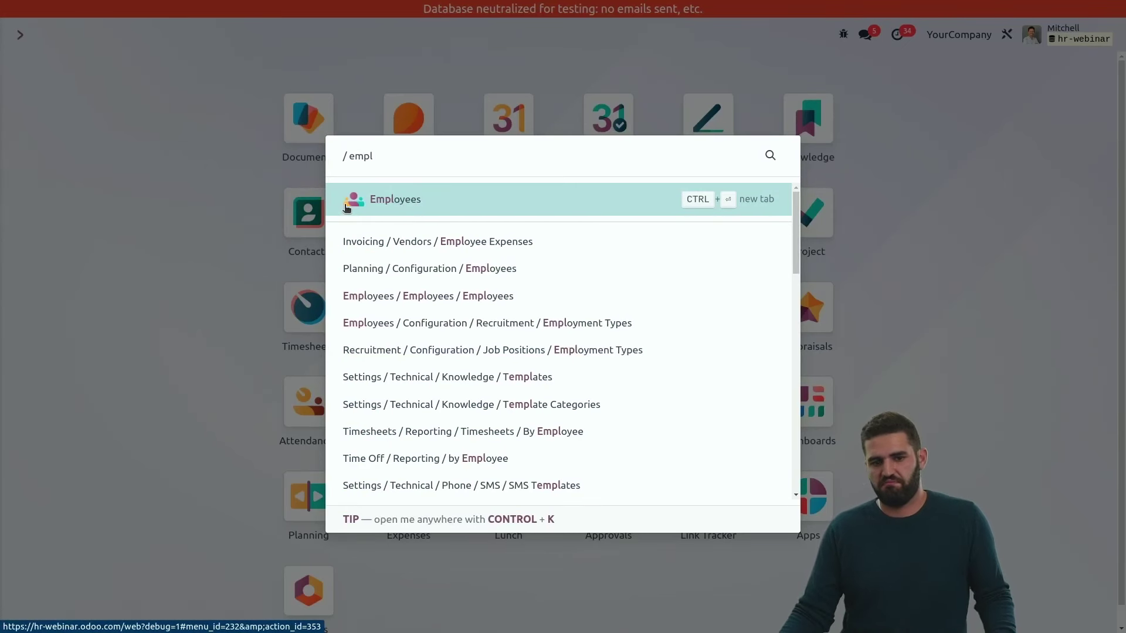
pyautogui.click(363, 199)
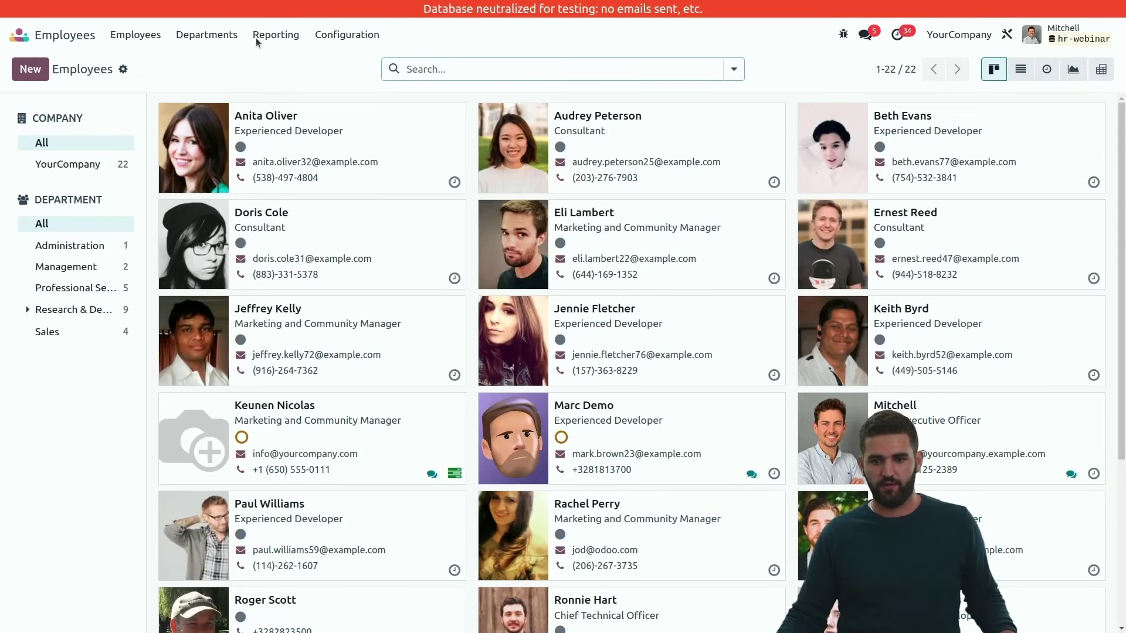
pyautogui.click(1020, 69)
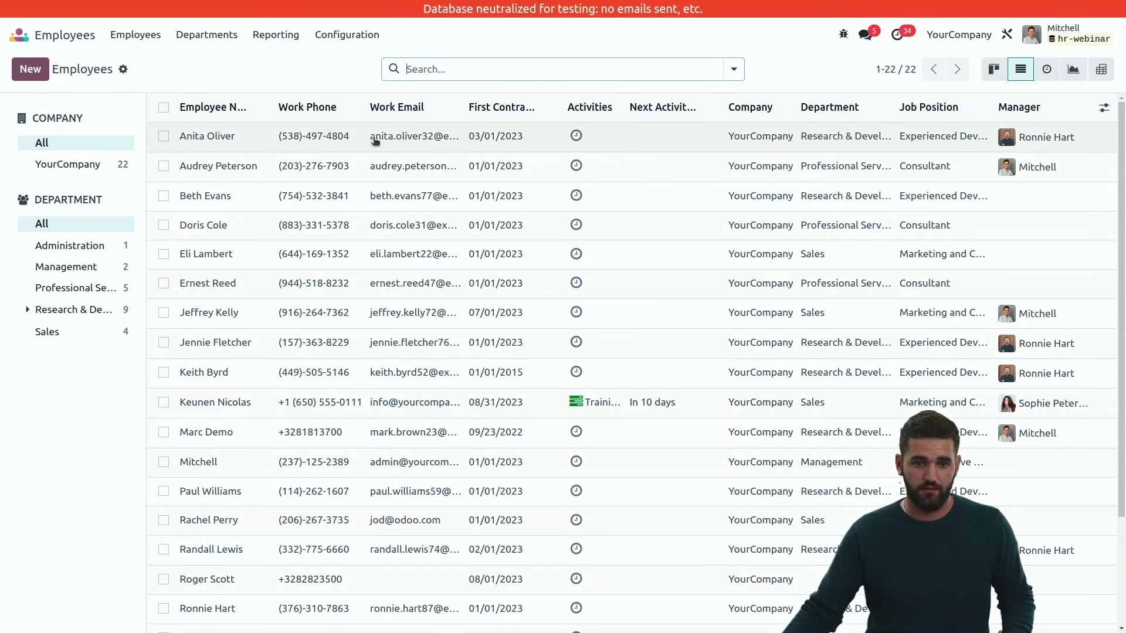
pyautogui.click(163, 107)
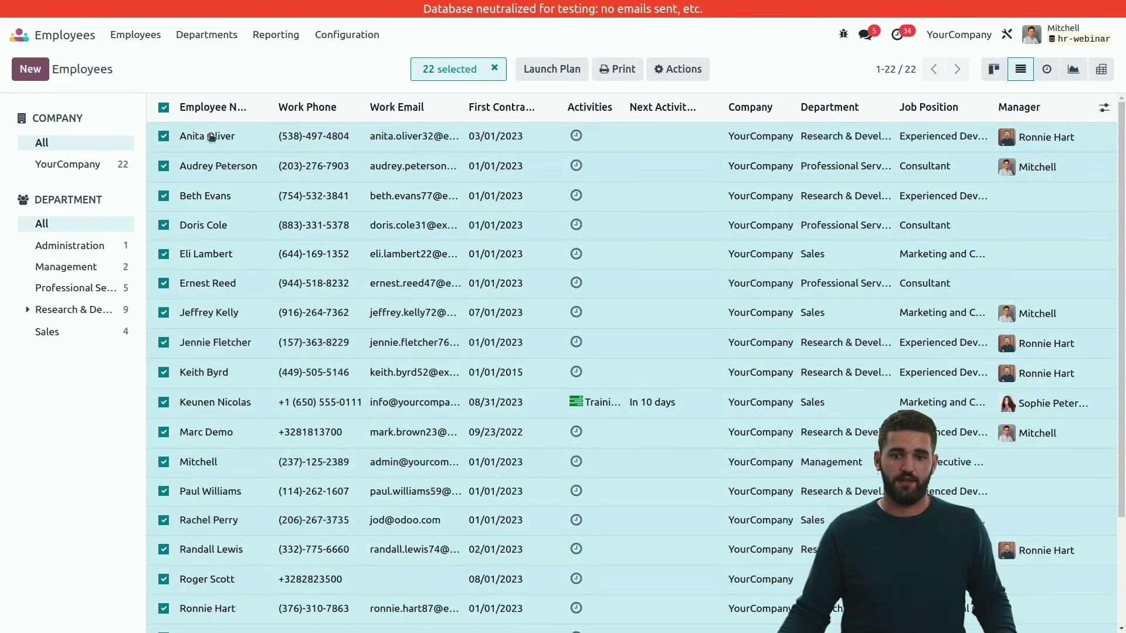
pyautogui.click(678, 69)
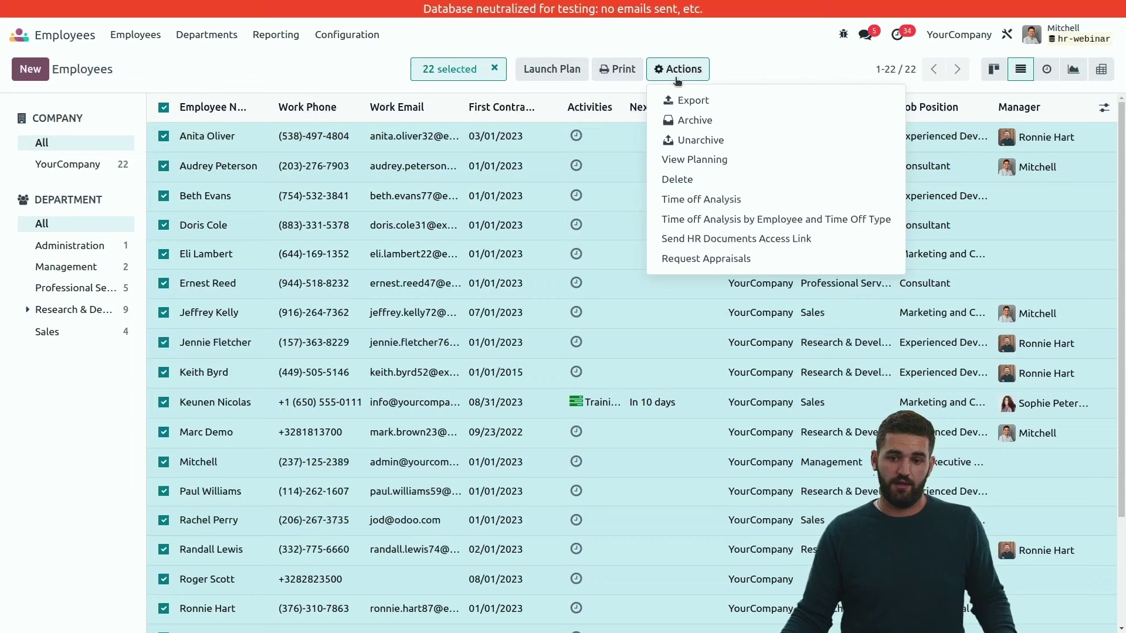
pyautogui.click(749, 221)
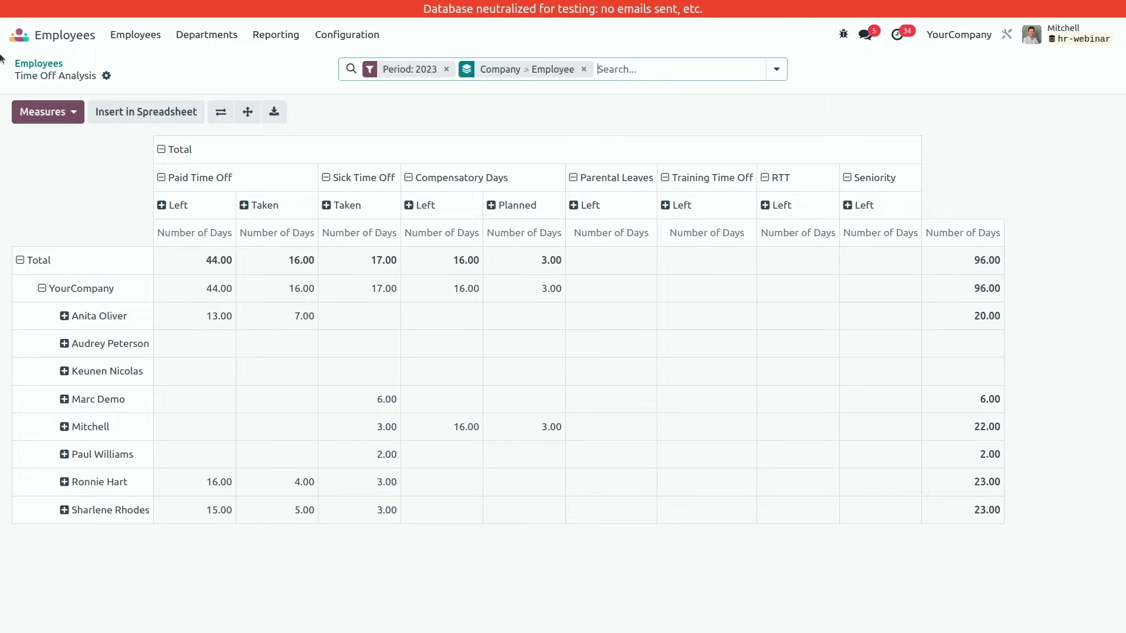
pyautogui.click(49, 66)
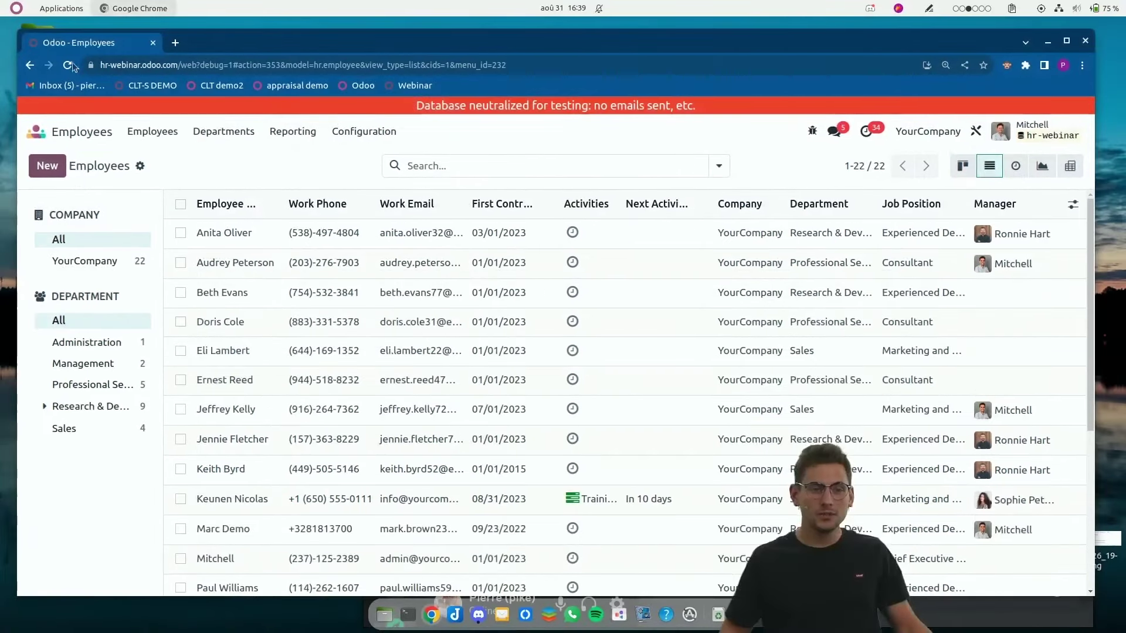
# - Switch to the Recruitment app in full screen and examine the applicant source report for the Marketing and Community Manager position
pyautogui.press('F11')
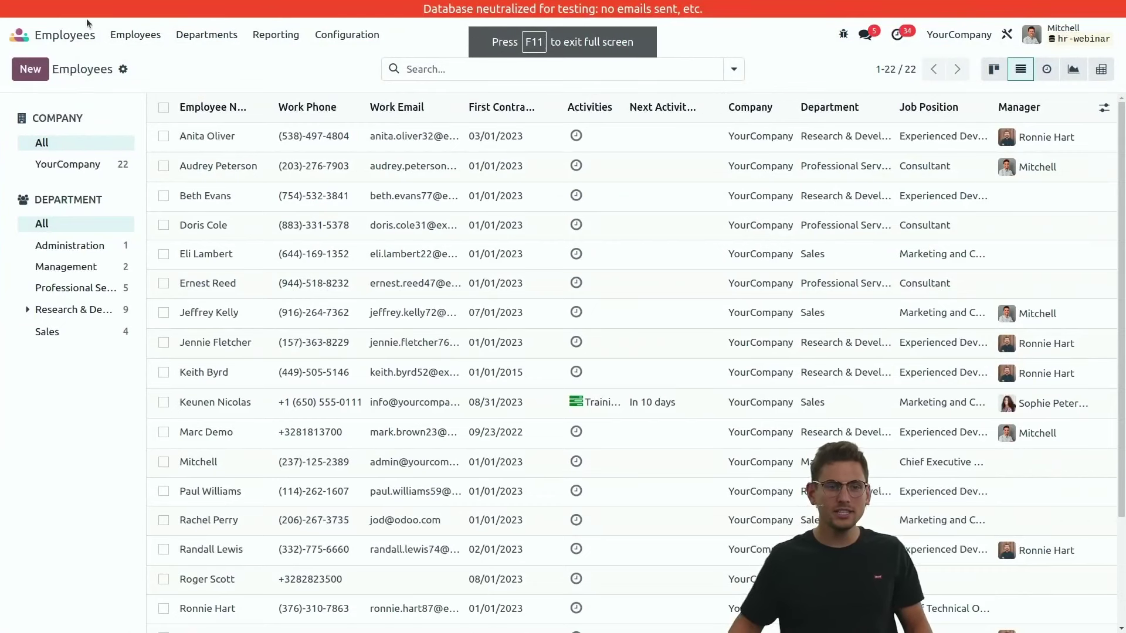
pyautogui.click(23, 37)
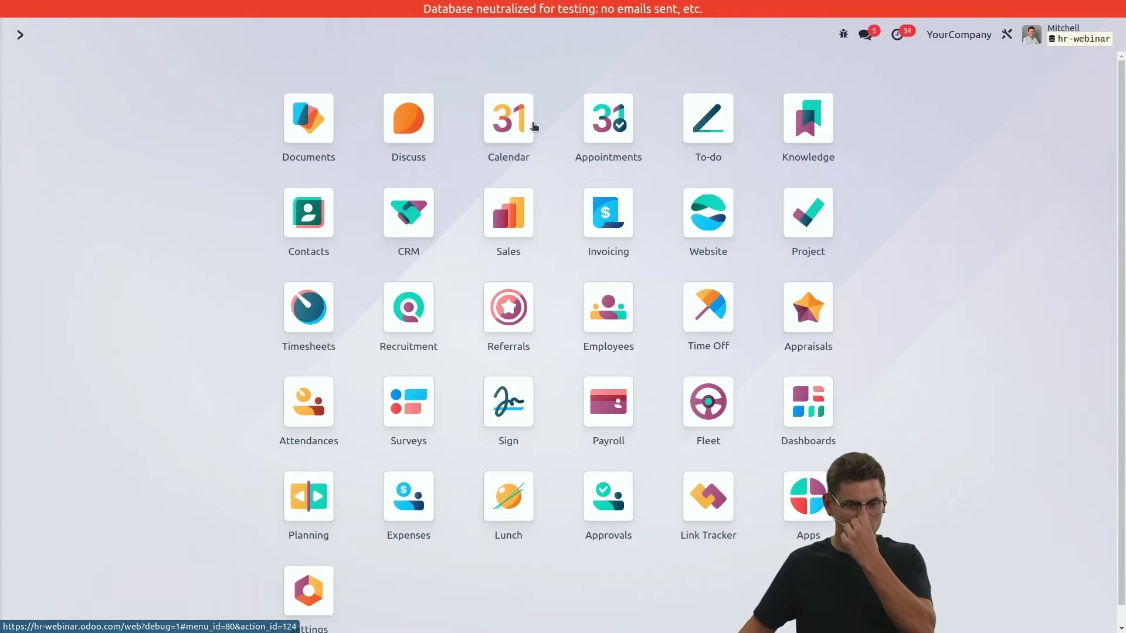
pyautogui.click(404, 329)
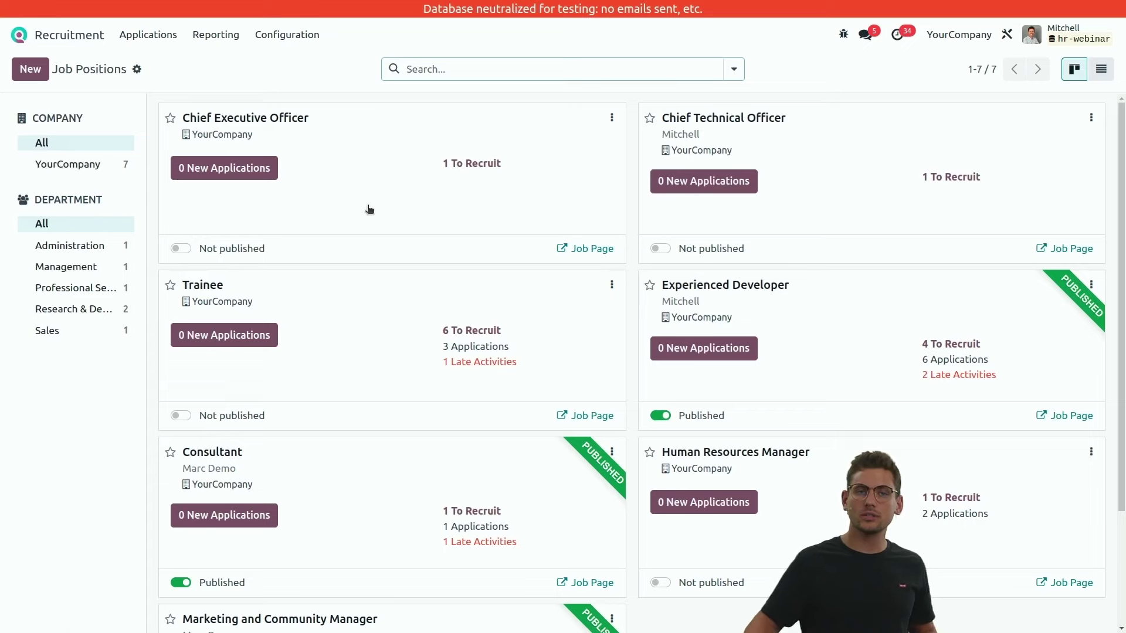
pyautogui.scroll(-3, 370, 209)
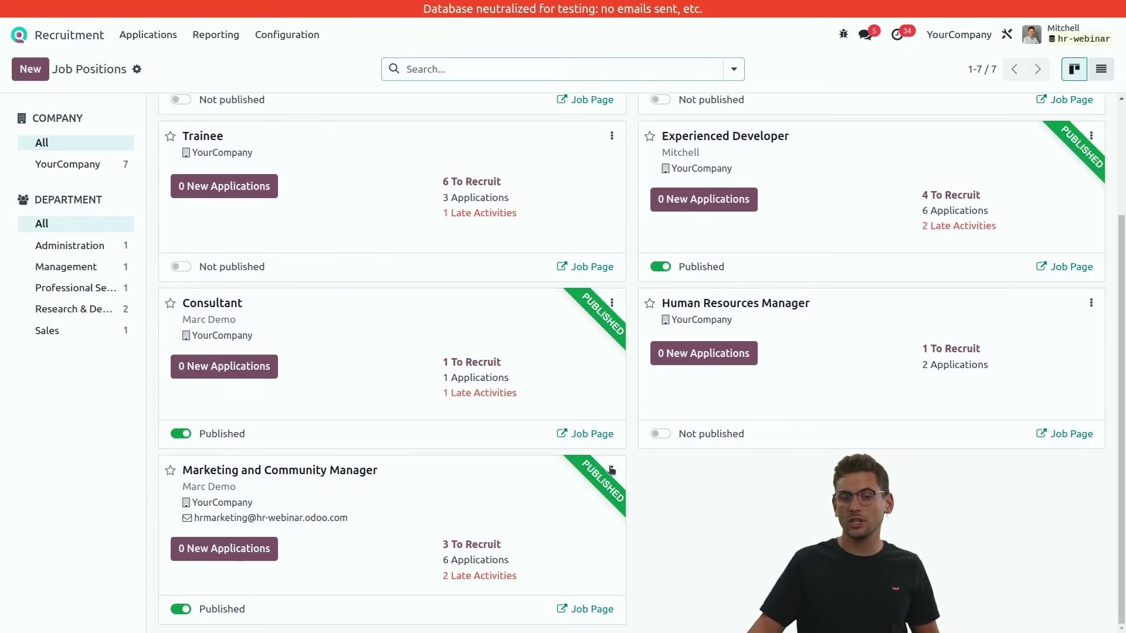
pyautogui.click(611, 471)
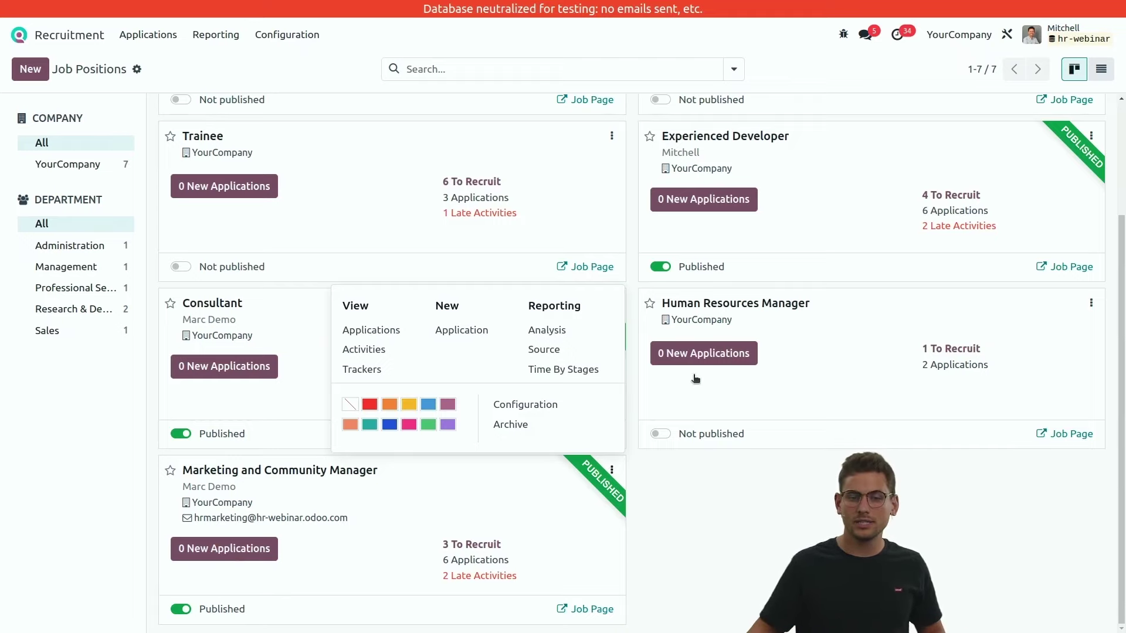
pyautogui.click(540, 349)
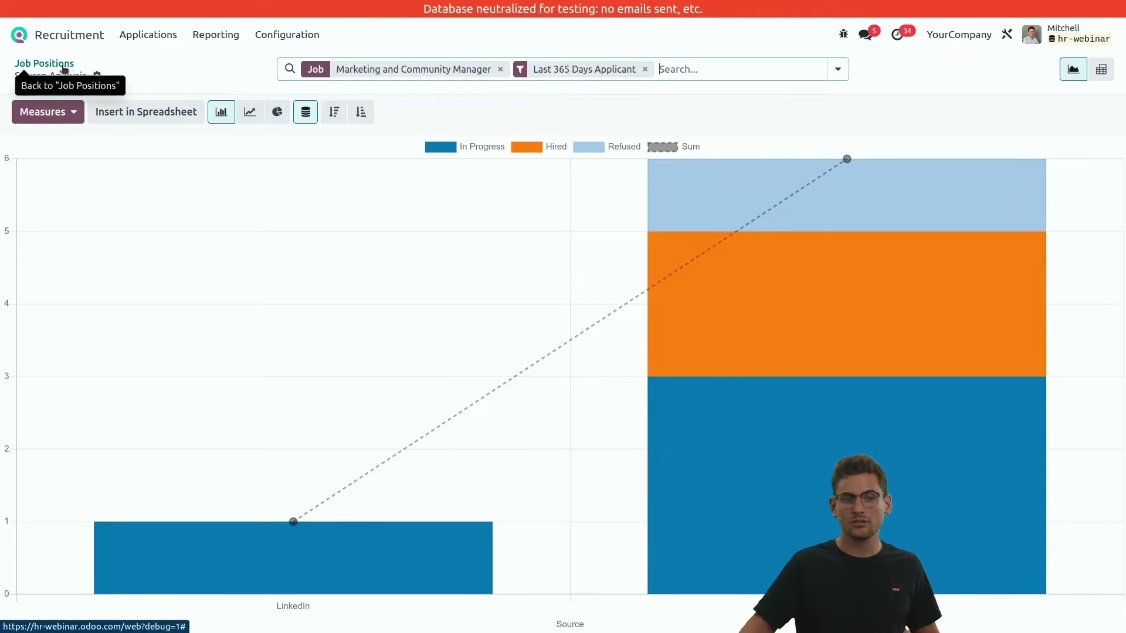
# - Switch to the Referrals app and copy the tracked link for sharing the Experienced Developer job, closing the link dialog
pyautogui.click(50, 37)
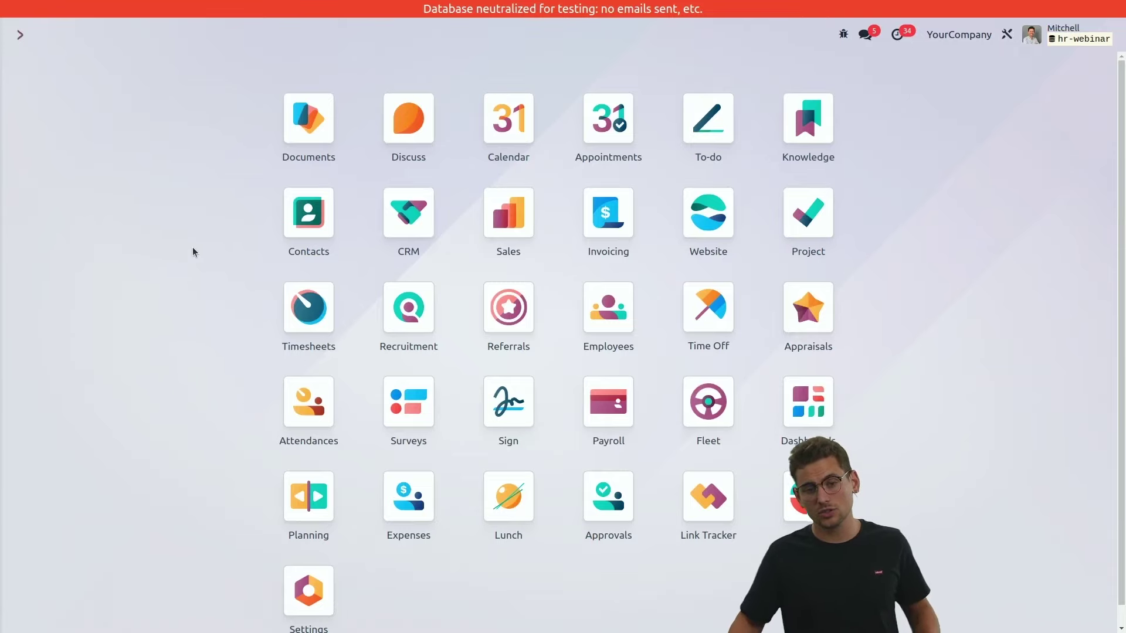
pyautogui.click(510, 326)
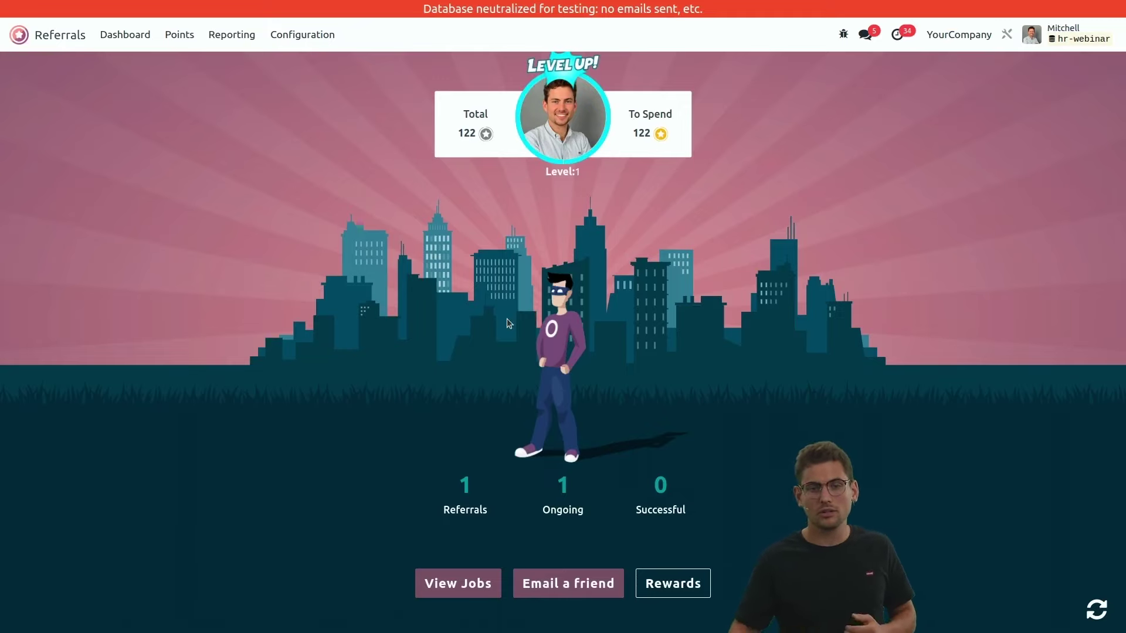
pyautogui.click(453, 590)
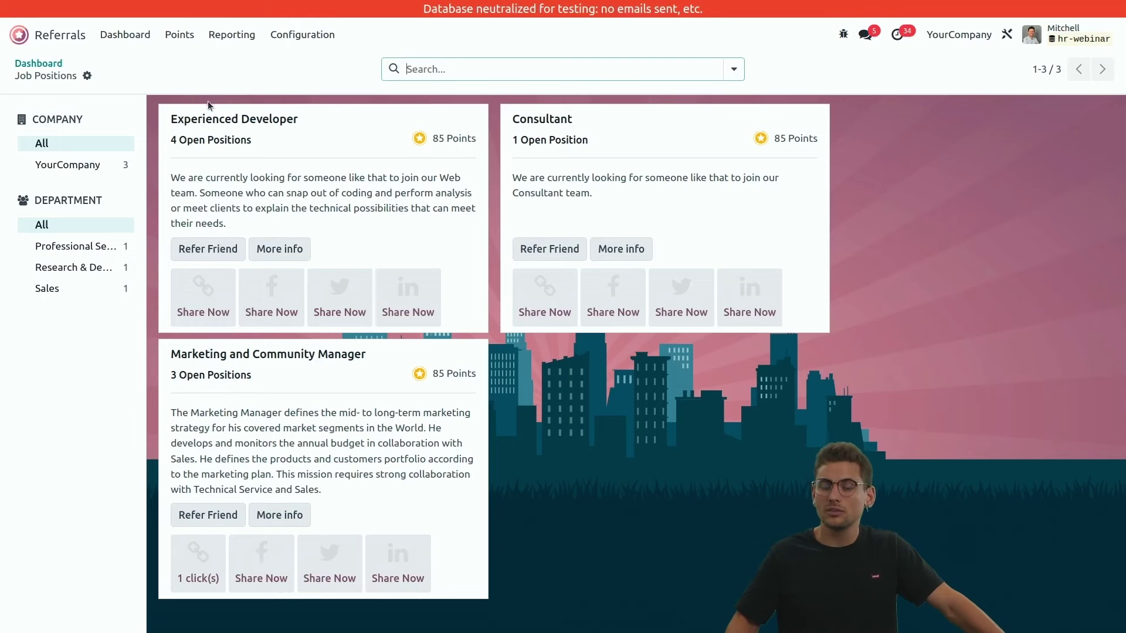
pyautogui.click(204, 304)
pyautogui.click(536, 321)
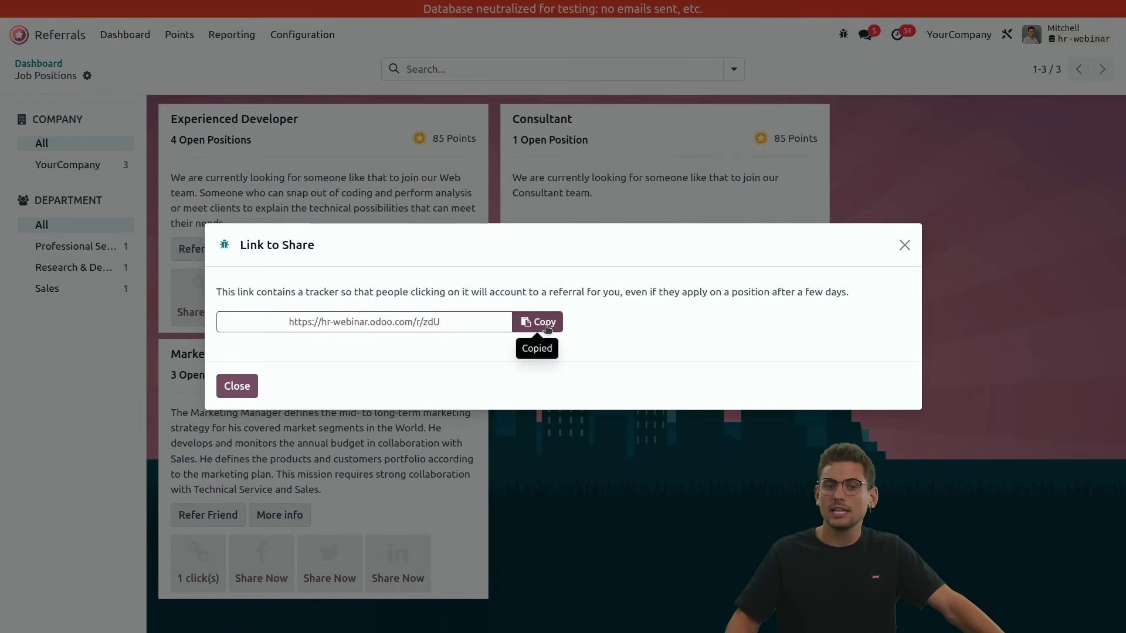
pyautogui.click(905, 245)
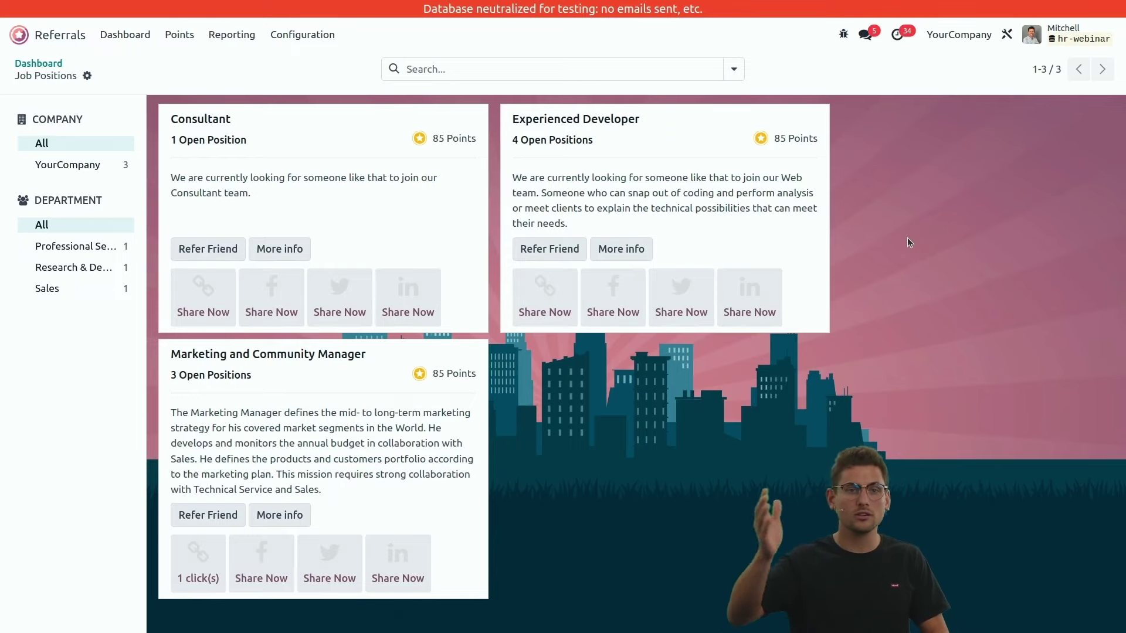
# - Leave full screen, check the copied referral link in a new browser tab, and close that job page
pyautogui.moveTo(775, 5)
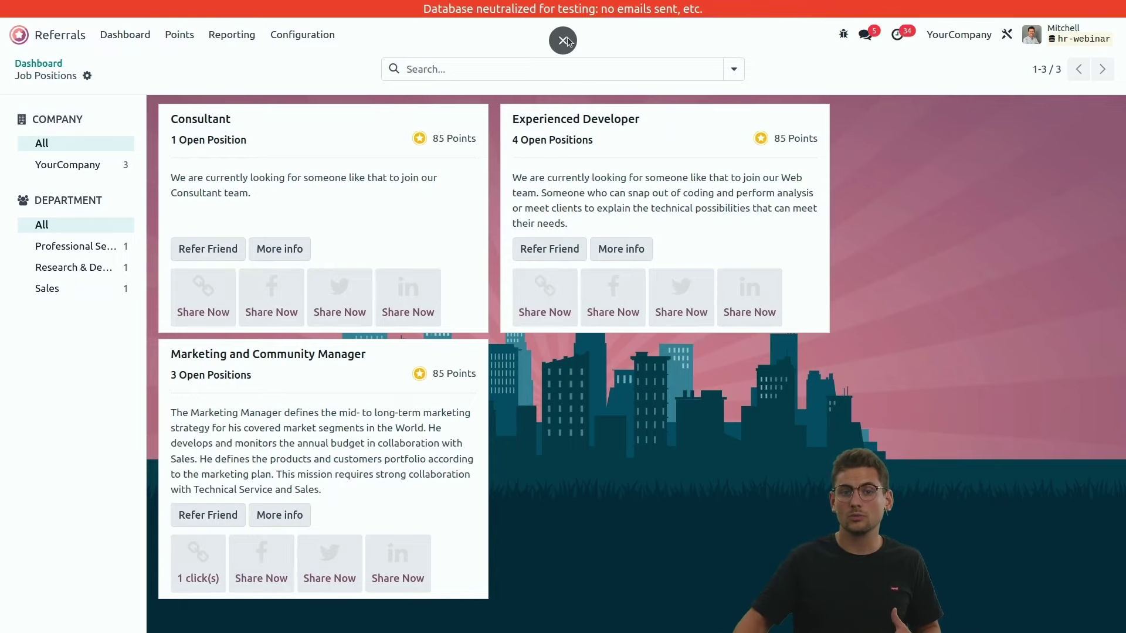
pyautogui.click(564, 40)
pyautogui.click(174, 42)
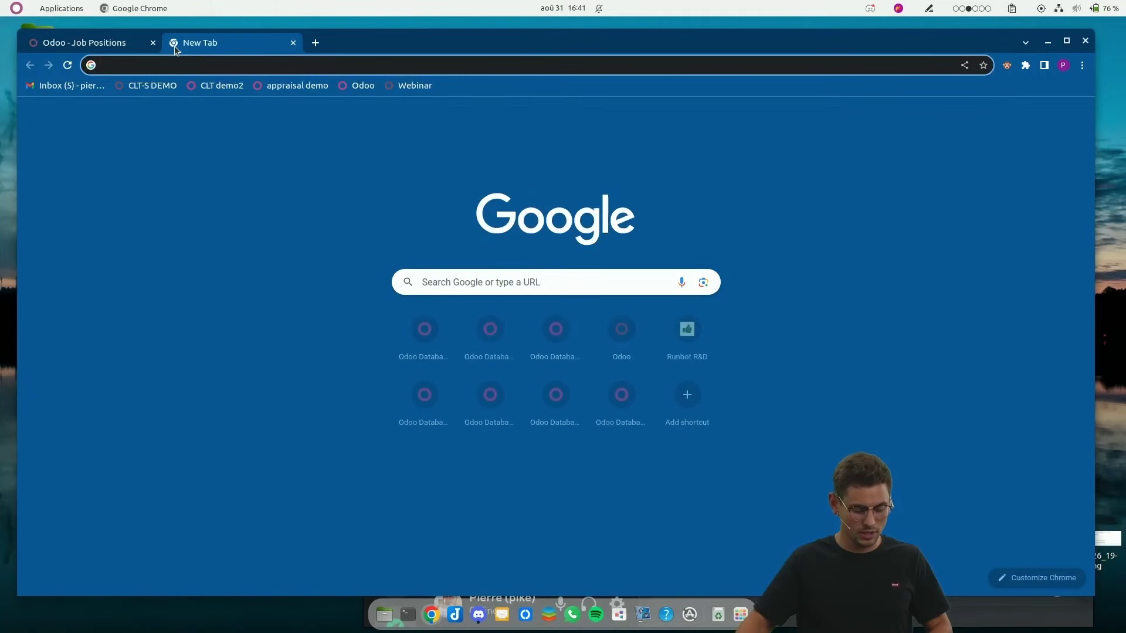
pyautogui.hotkey('ctrl', 'v')
pyautogui.press('Return')
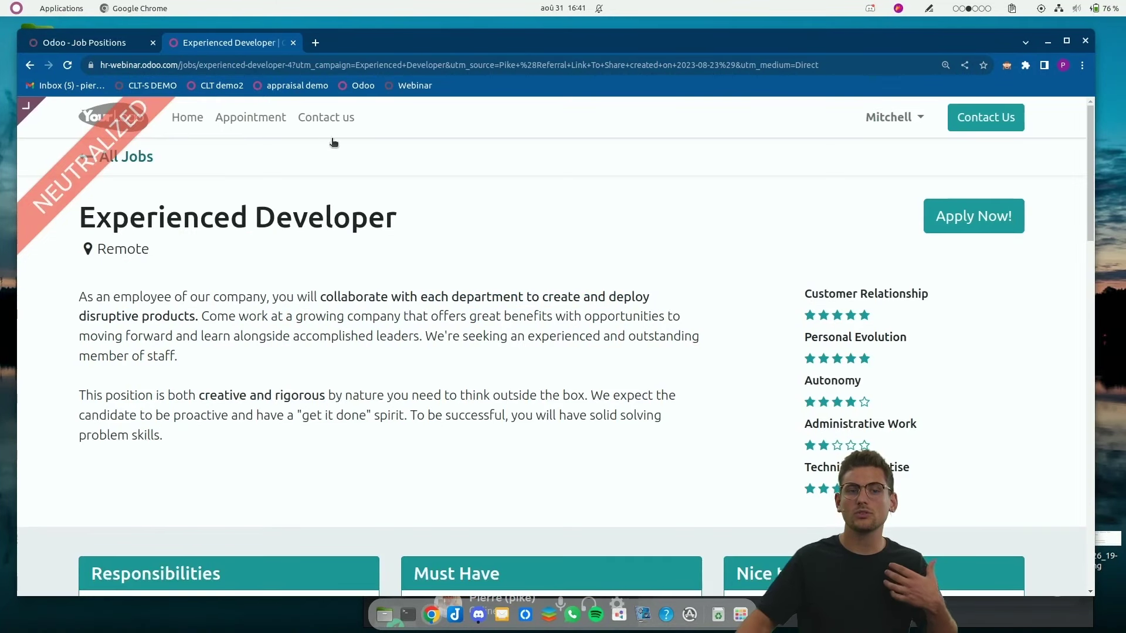
pyautogui.click(294, 43)
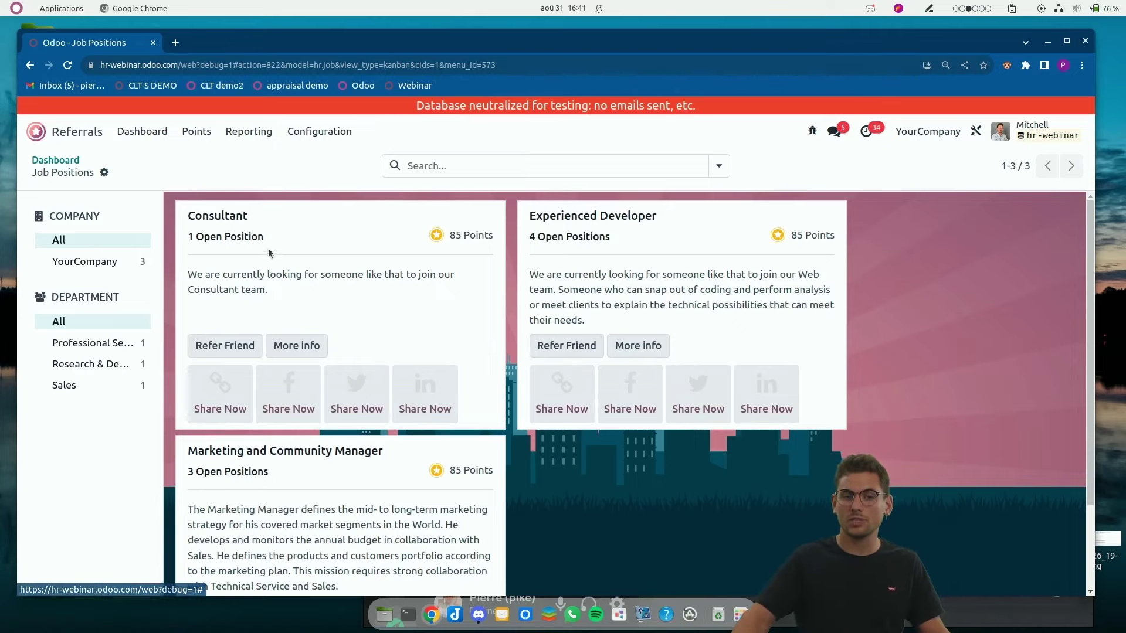
# - Open the referral points records and expand the user's group to review points by applicant and recruitment stage
pyautogui.click(196, 131)
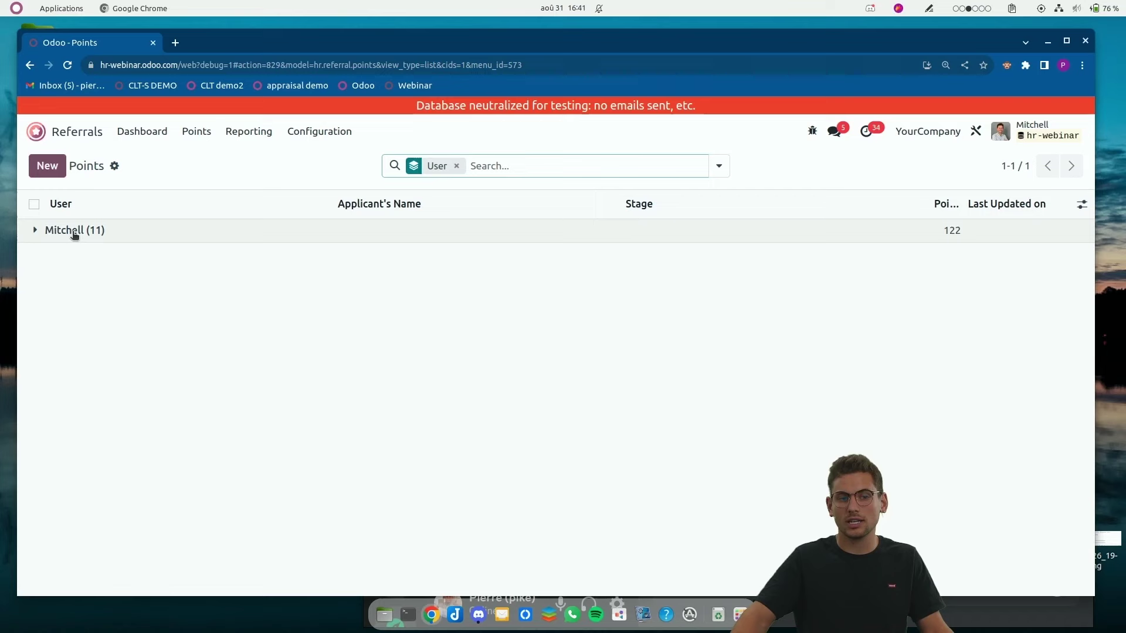
pyautogui.click(75, 231)
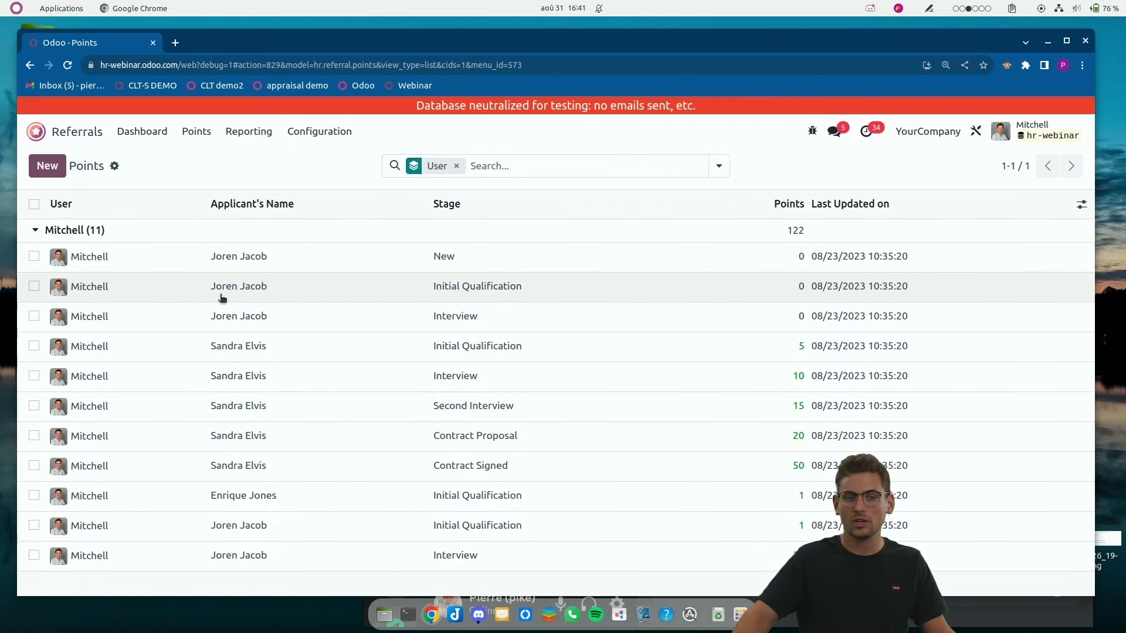
# - Open the list of referral rewards in full screen and review each reward's point cost
pyautogui.click(319, 131)
pyautogui.press('F11')
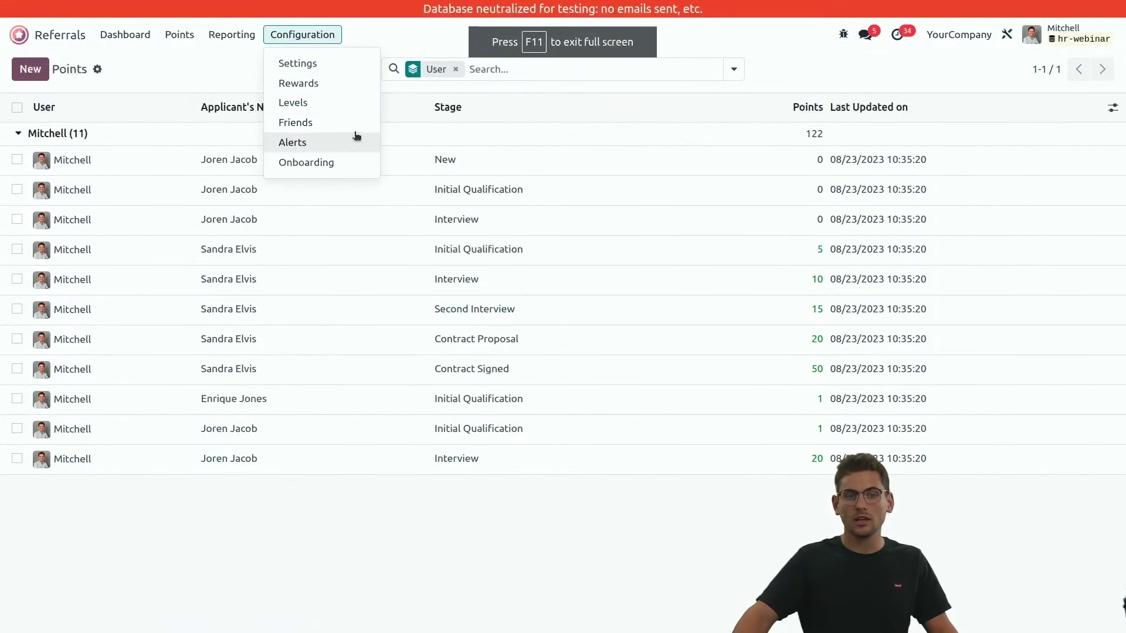
pyautogui.click(317, 83)
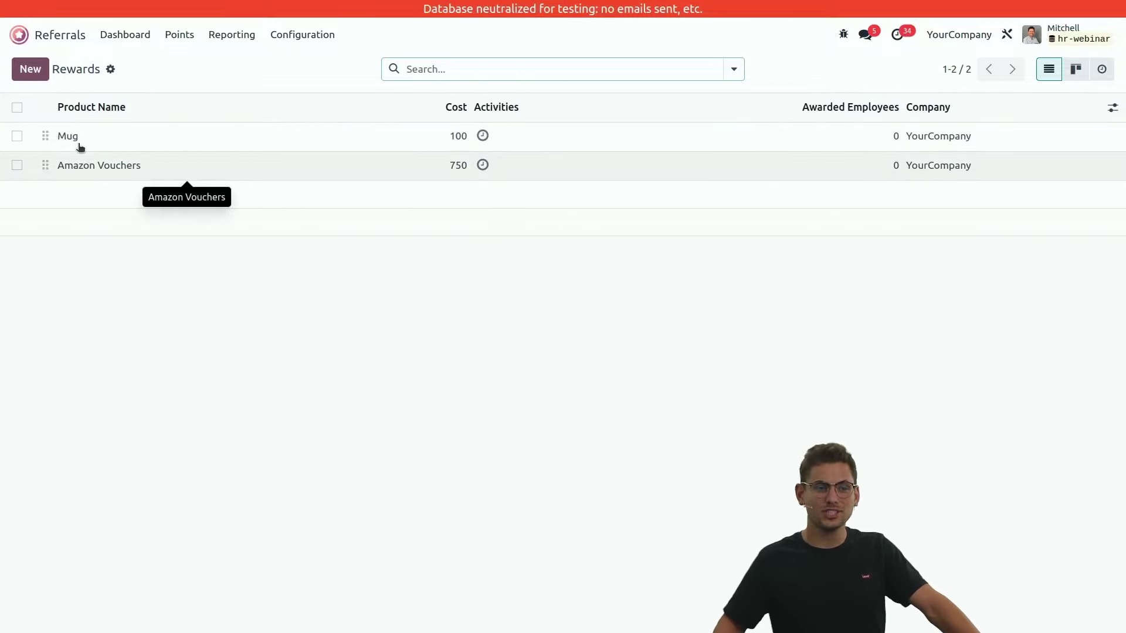
# - Switch to the Appraisals app, look over the employees' appraisals, and return to the apps overview
pyautogui.click(19, 35)
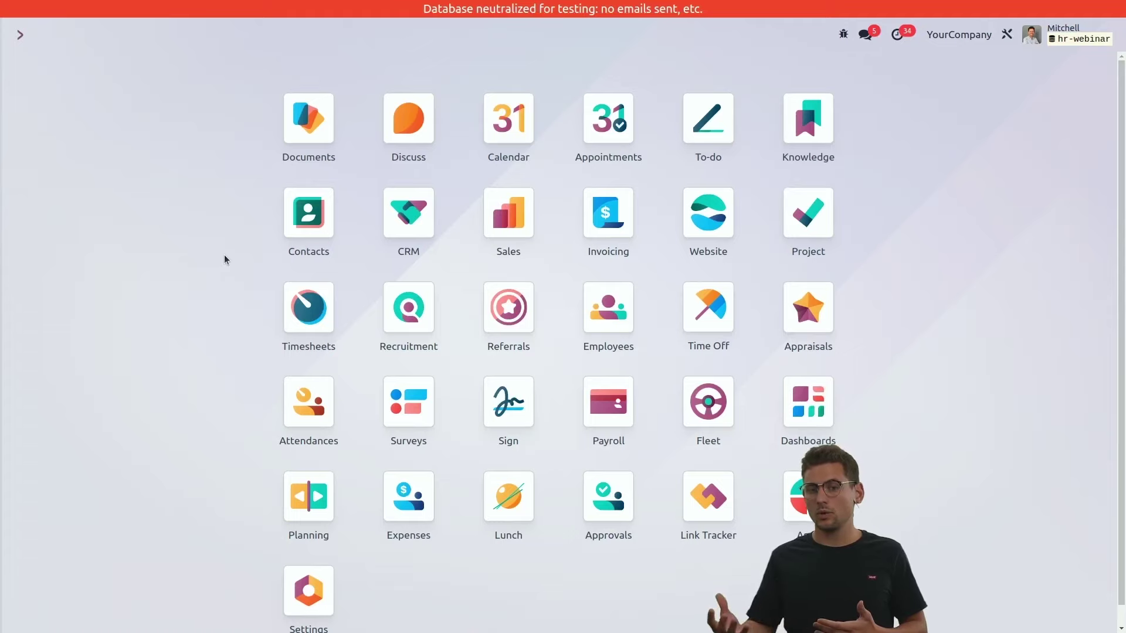
pyautogui.click(790, 308)
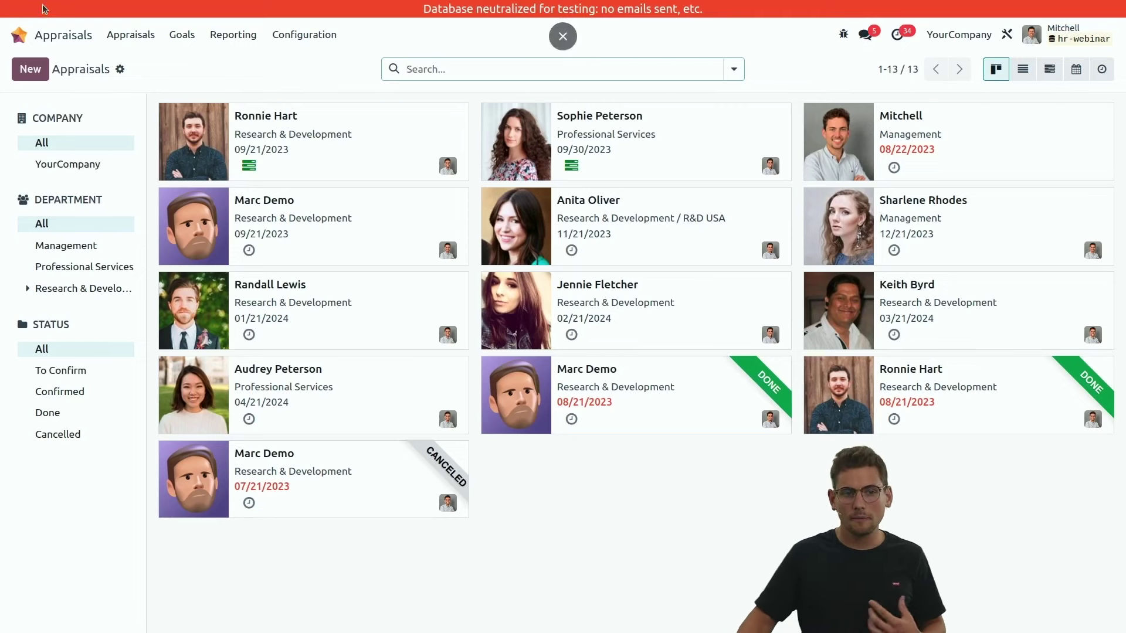
pyautogui.click(28, 32)
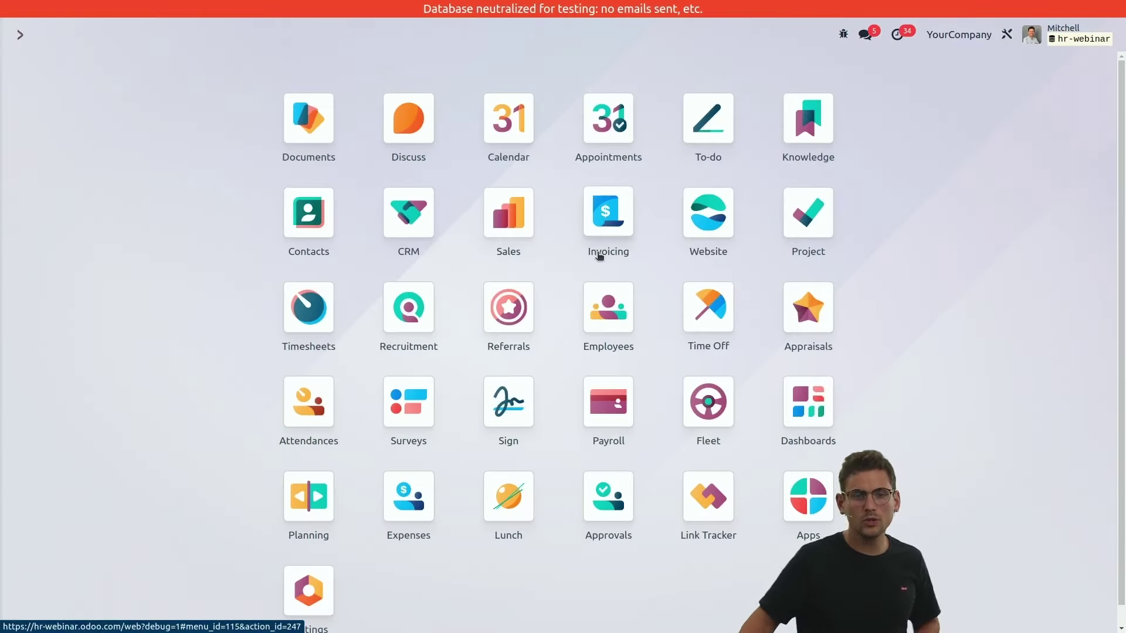
# - Switch to the Employees app, open the new Sales hire's record without a photo, and check the next appraisal date
pyautogui.write('empl')
pyautogui.press('Return')
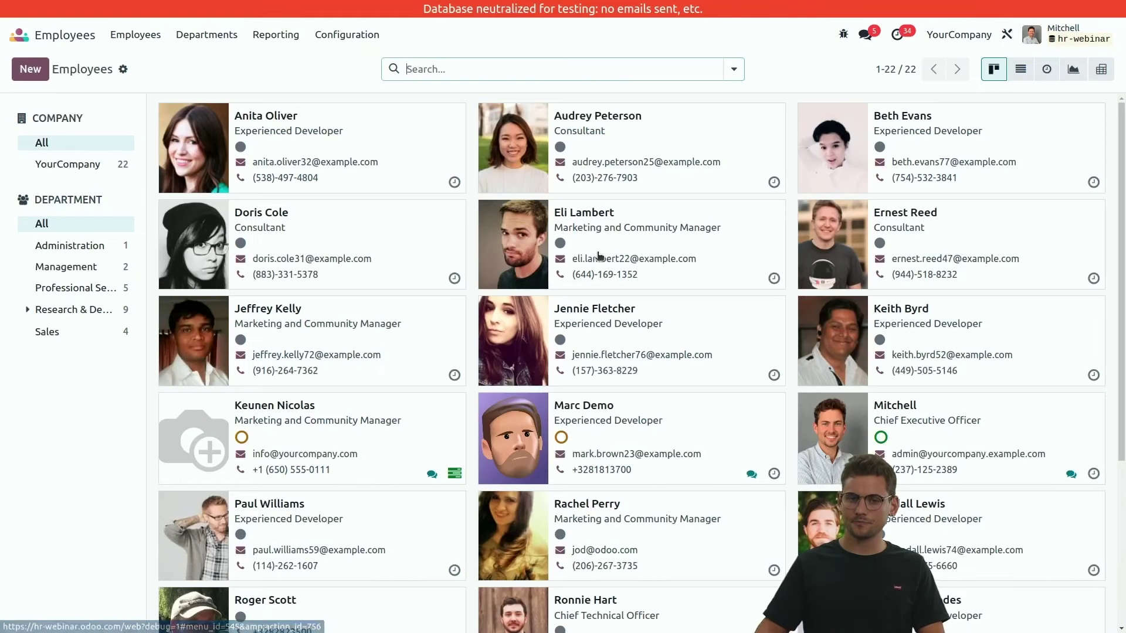
pyautogui.click(352, 436)
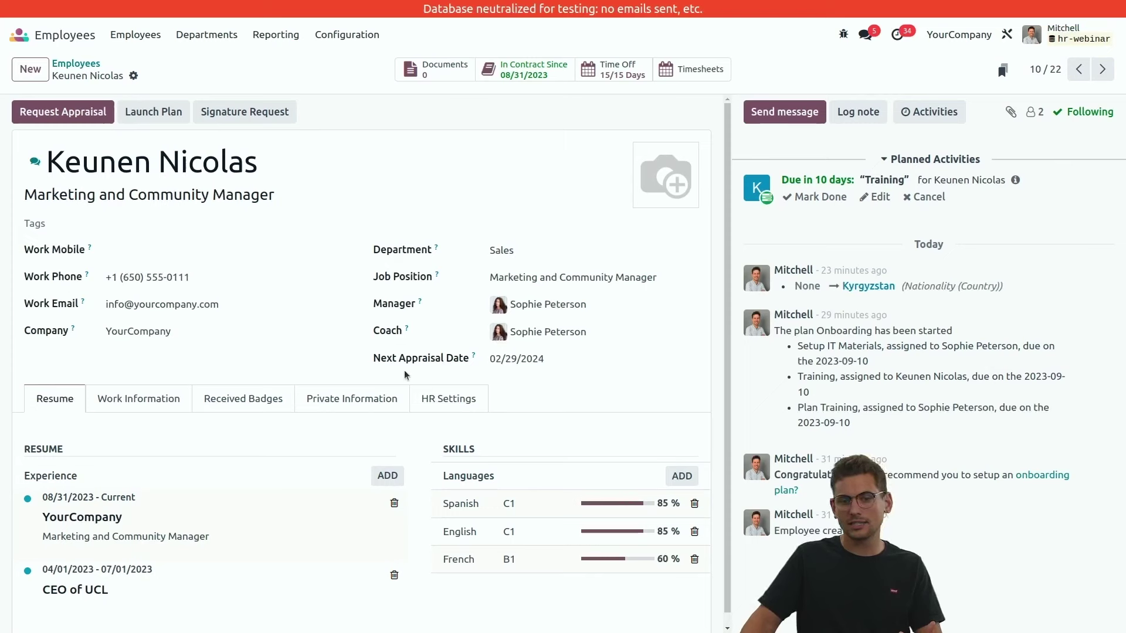
pyautogui.click(577, 365)
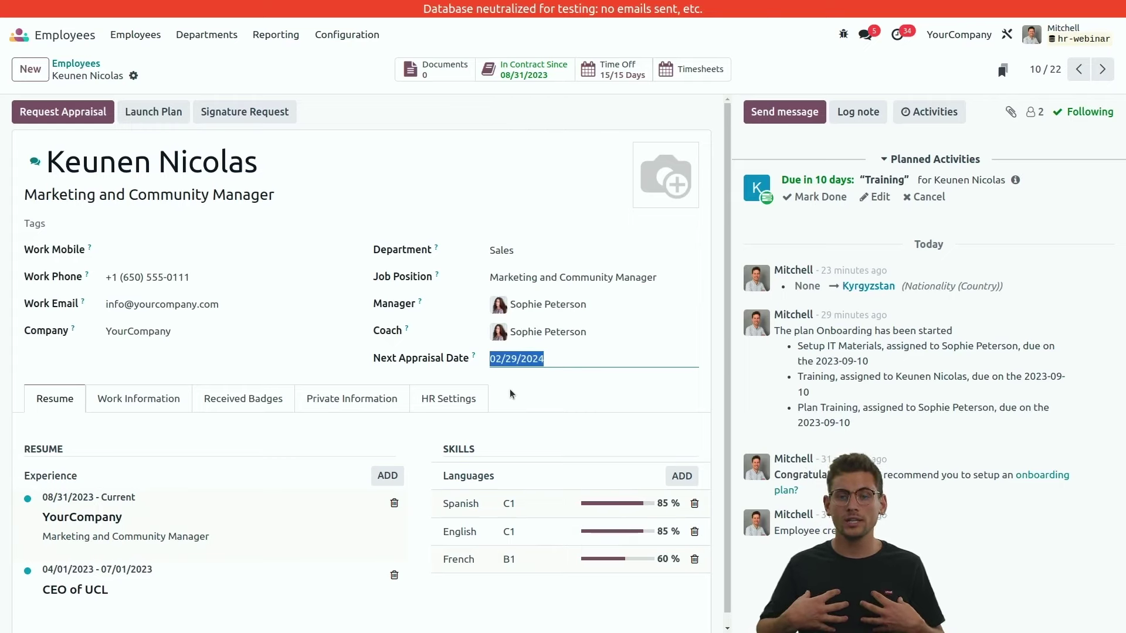
# - Open the Appraisals settings and examine the appraisal plan's intervals after recruitment and the 360 Feedback option
pyautogui.click(19, 35)
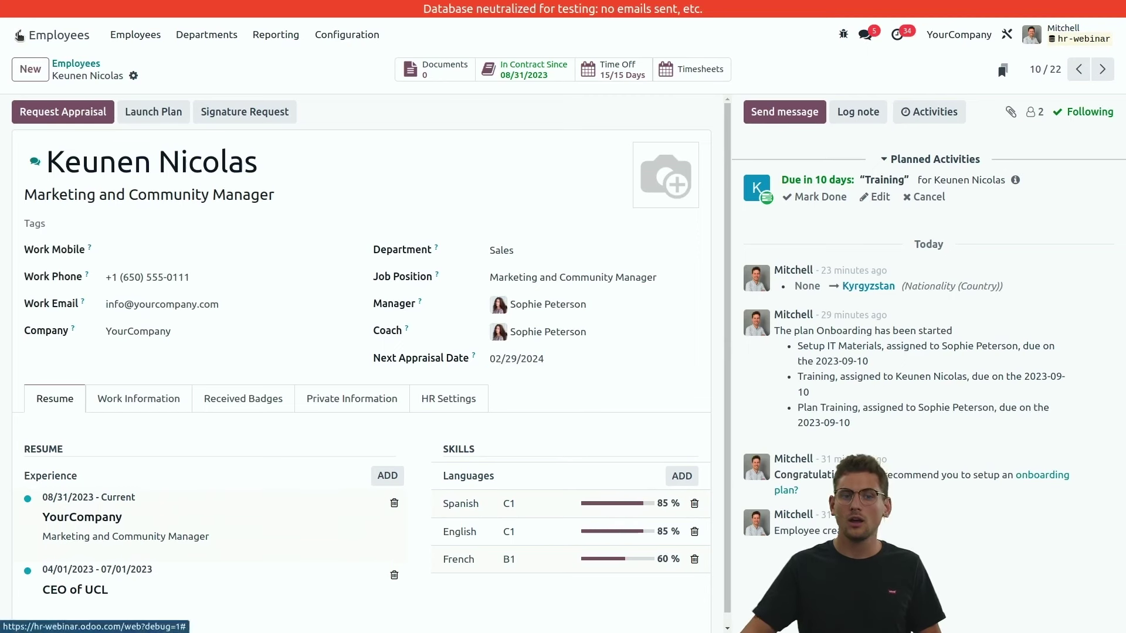
pyautogui.click(793, 304)
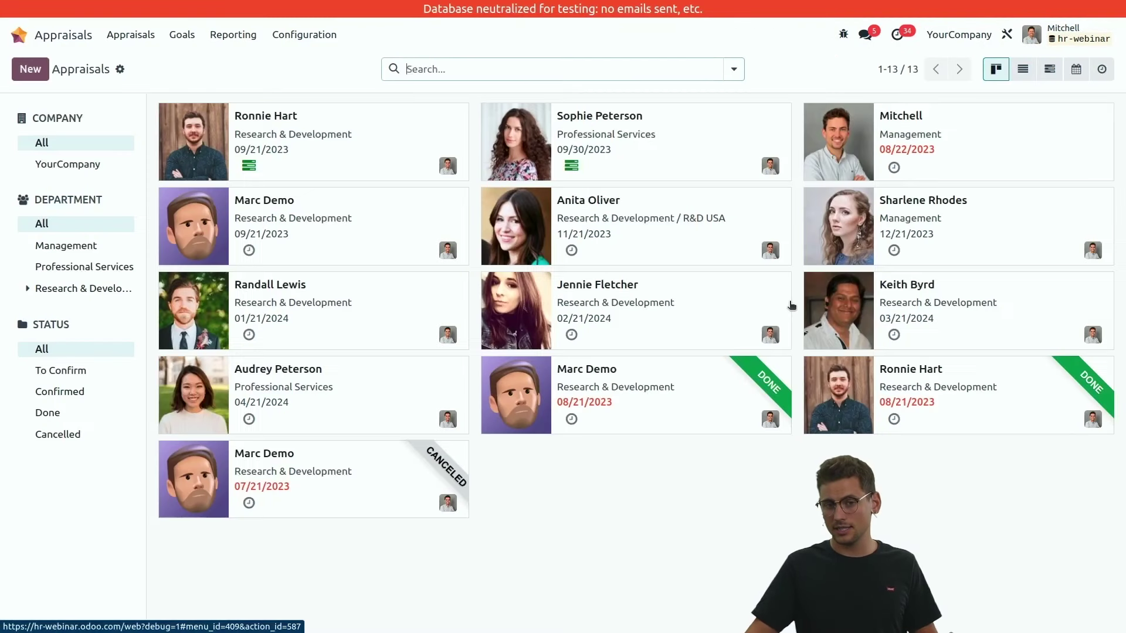
pyautogui.click(304, 35)
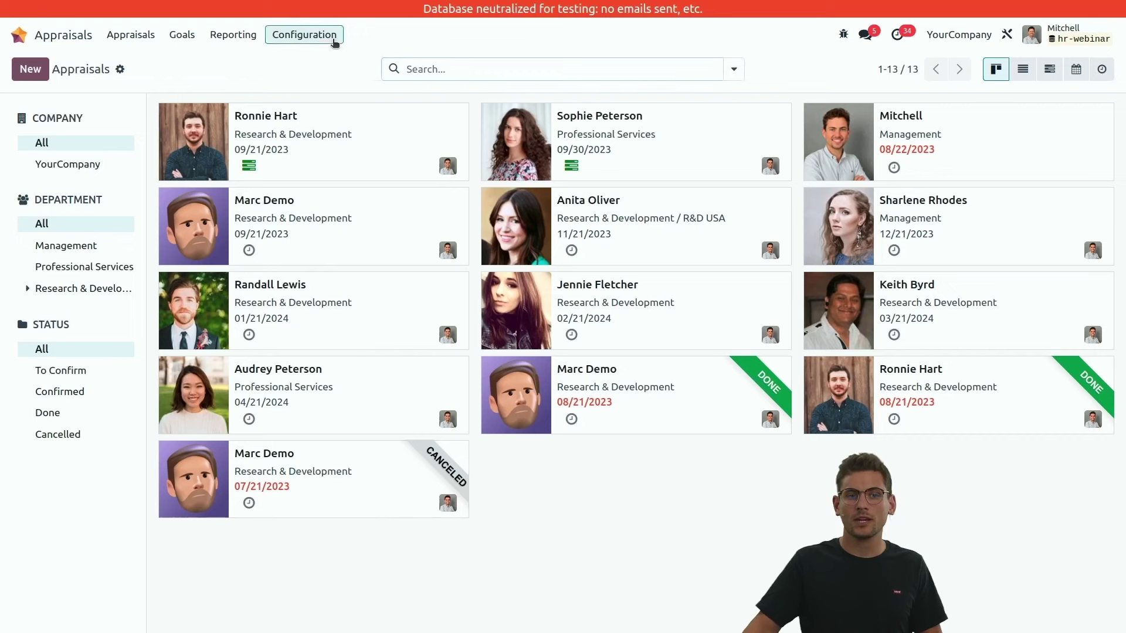
pyautogui.click(326, 65)
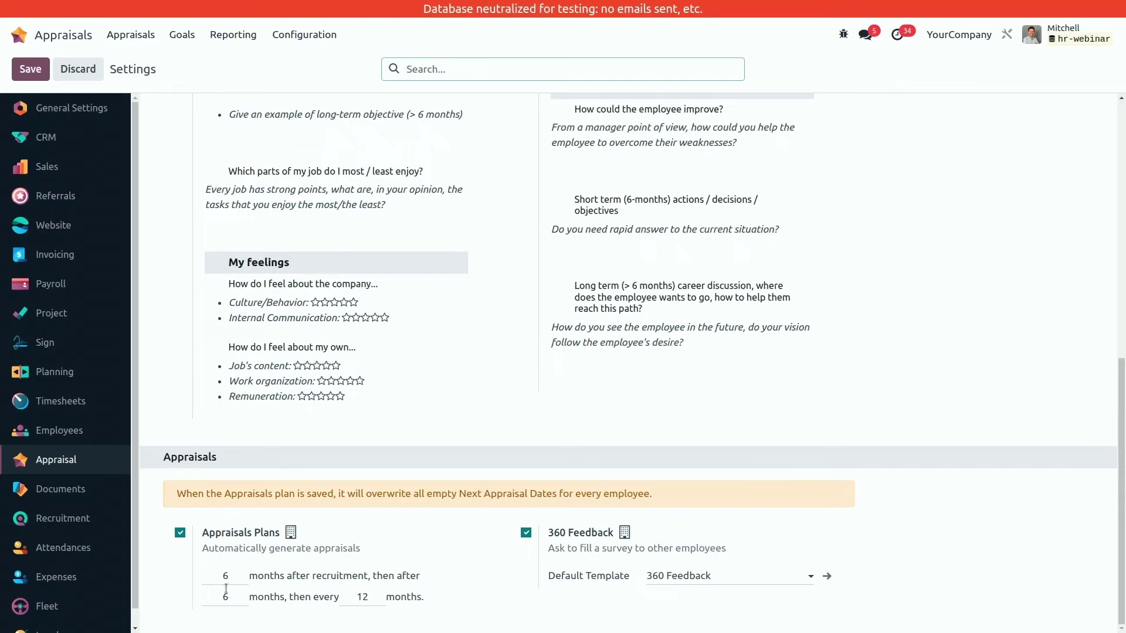
pyautogui.click(210, 577)
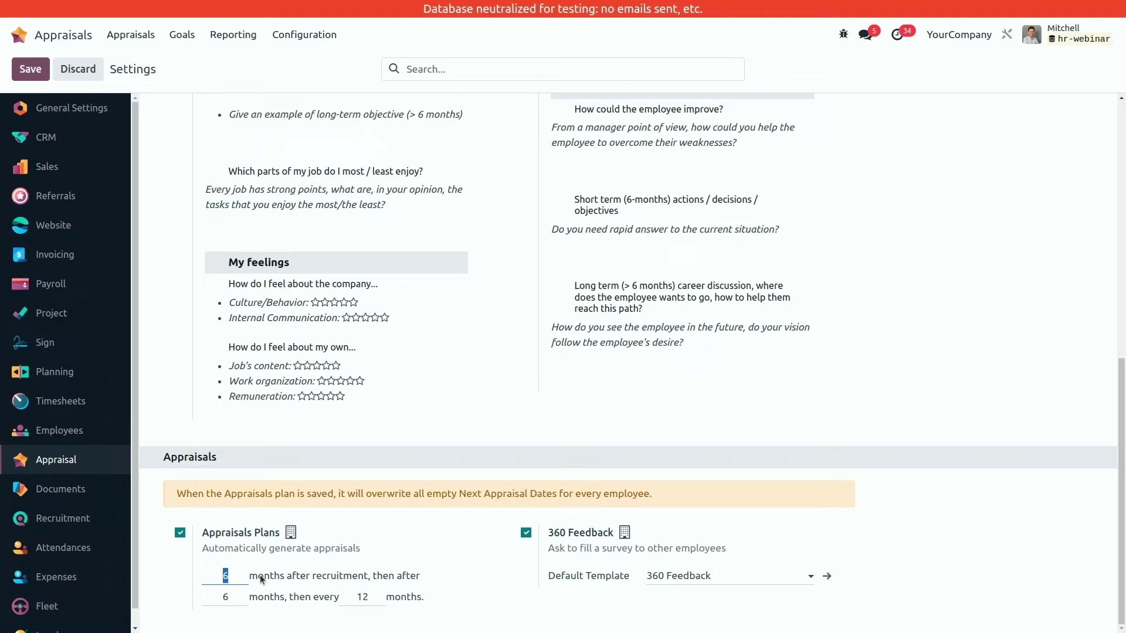
pyautogui.click(486, 410)
# - Return to the appraisals overview, inspect the first Research & Development appraisal dated 09/21/2023, and go back to the overview
pyautogui.click(59, 35)
pyautogui.click(785, 300)
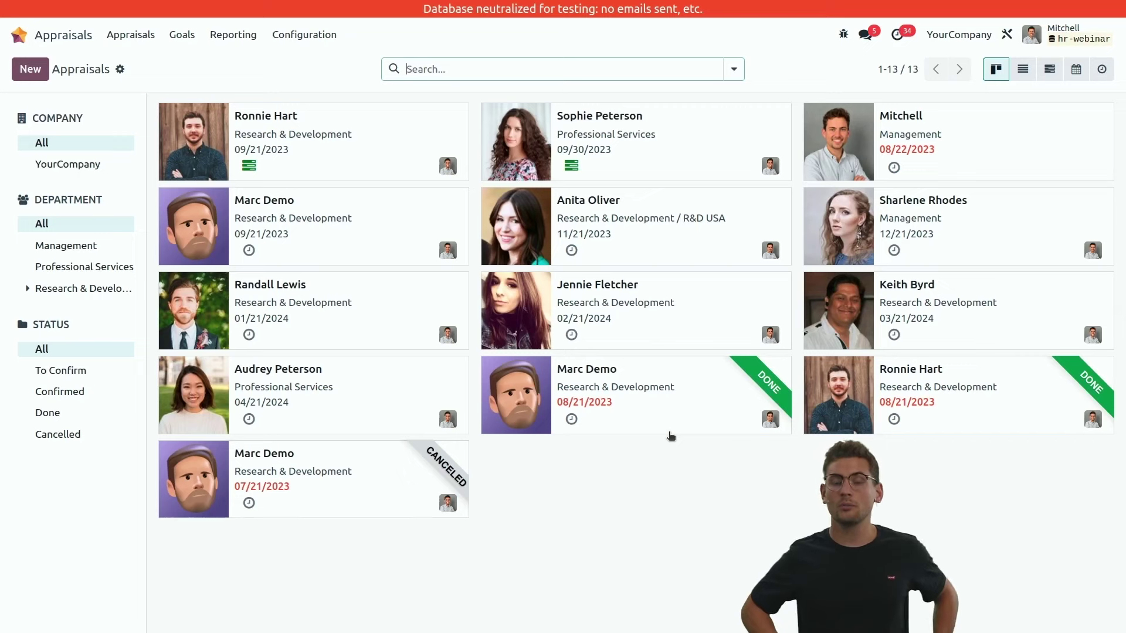
pyautogui.click(381, 176)
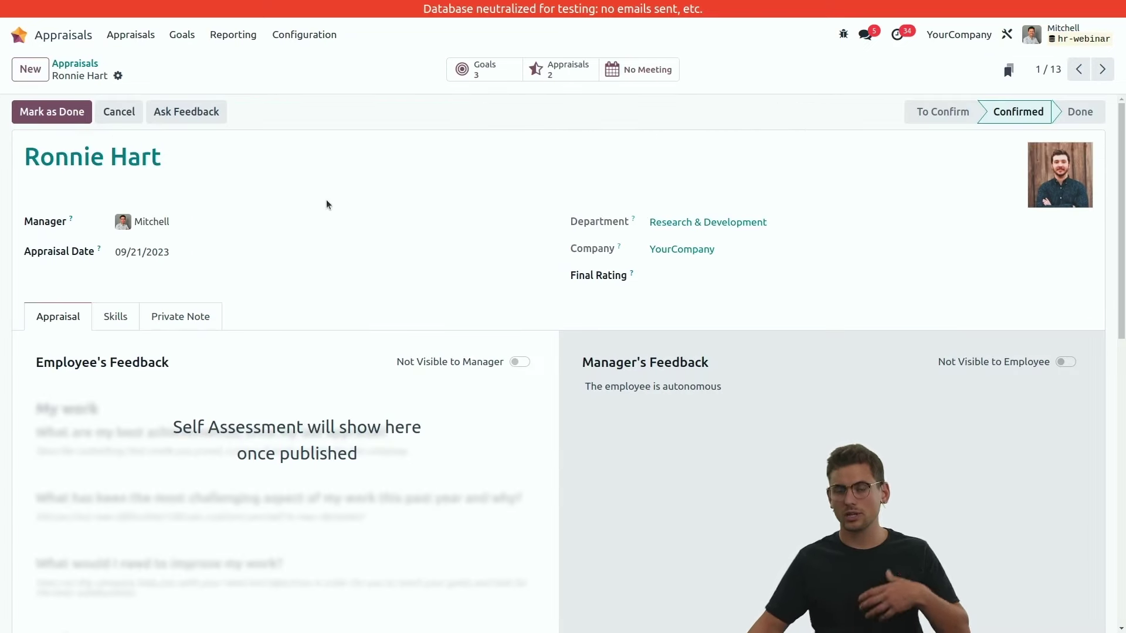
pyautogui.click(88, 64)
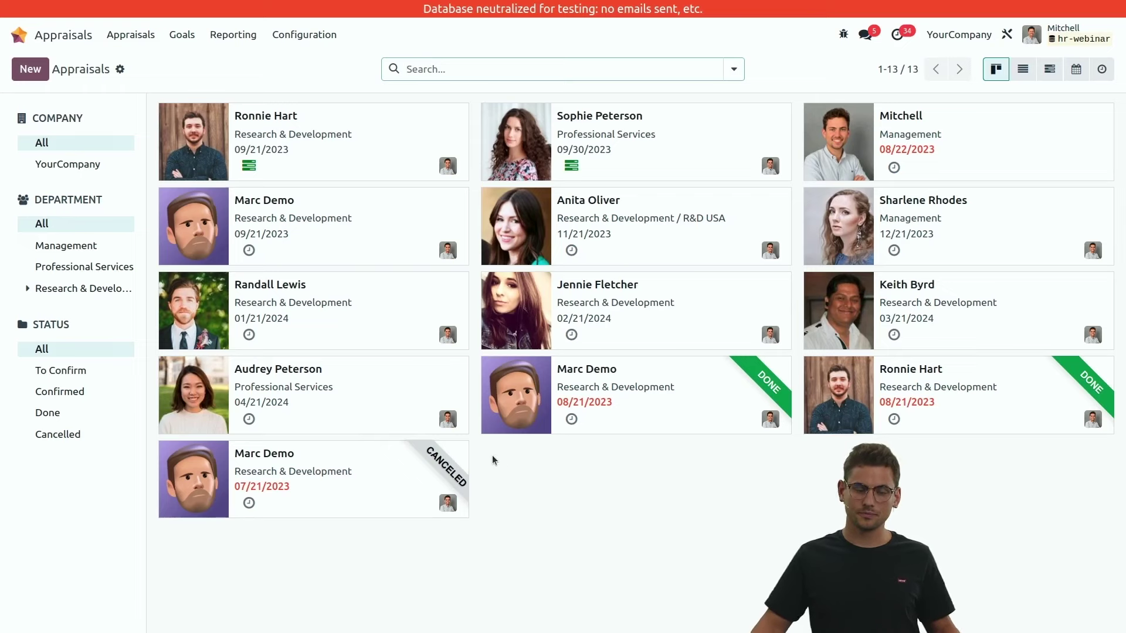
# - Create a new appraisal for the new Sales hire and set the appraisal date to 10/10/2023
pyautogui.click(27, 71)
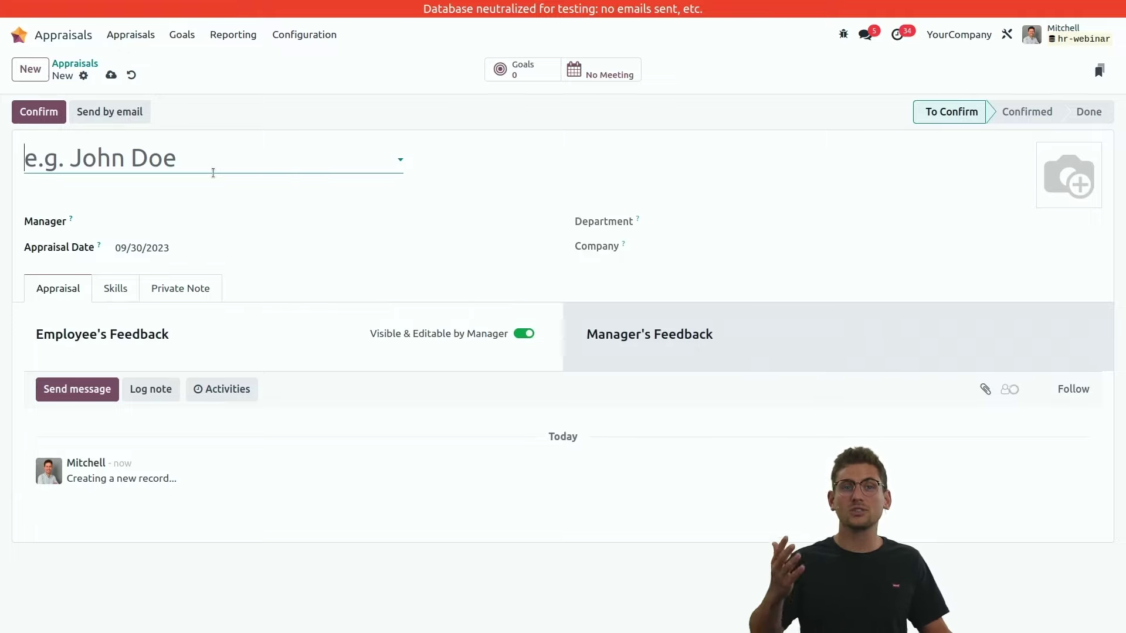
pyautogui.write('n')
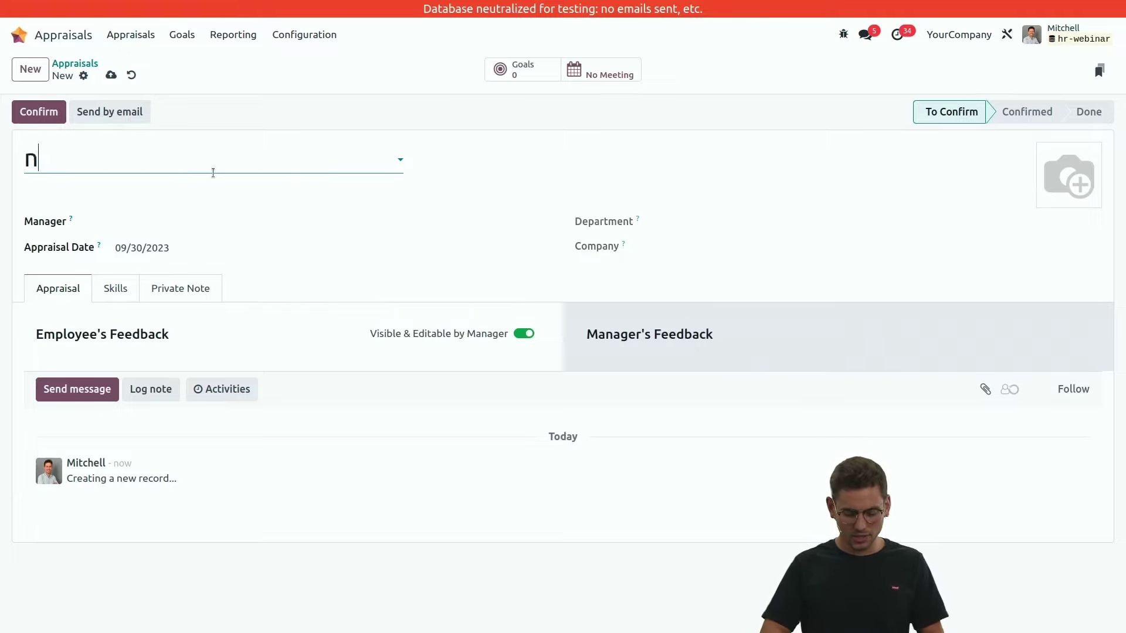
pyautogui.write('icol')
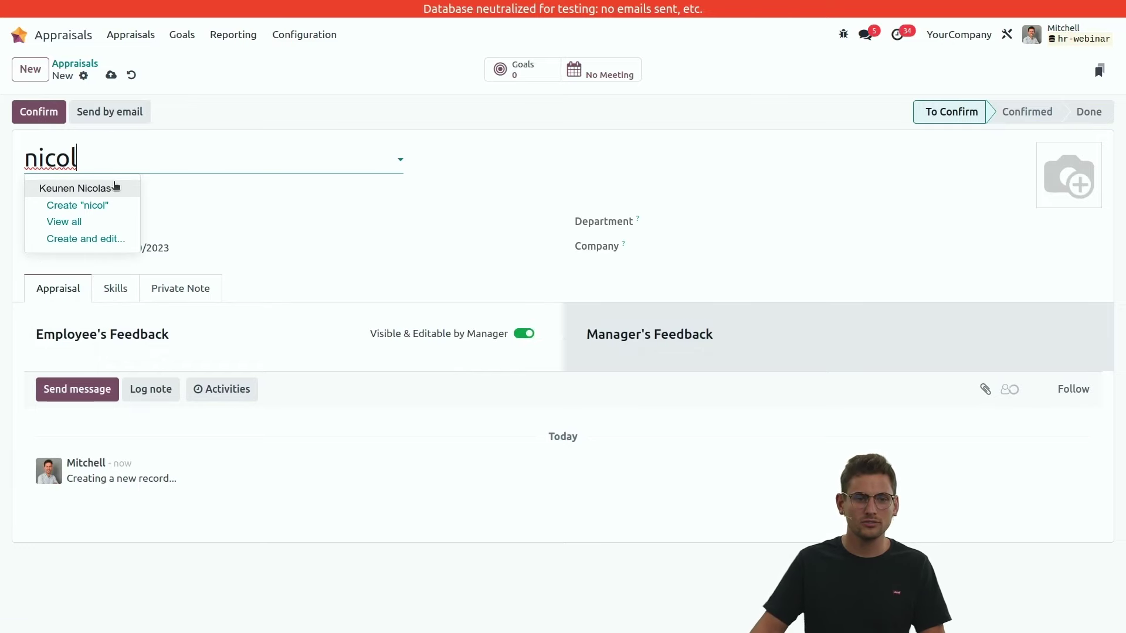
pyautogui.click(115, 186)
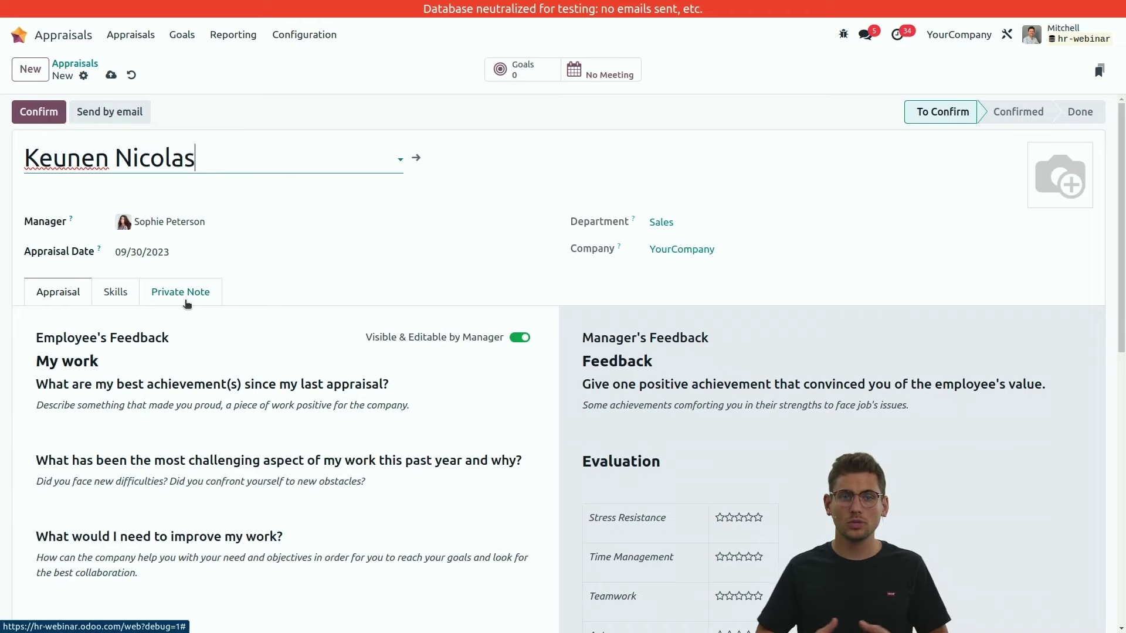
pyautogui.click(232, 252)
pyautogui.click(449, 292)
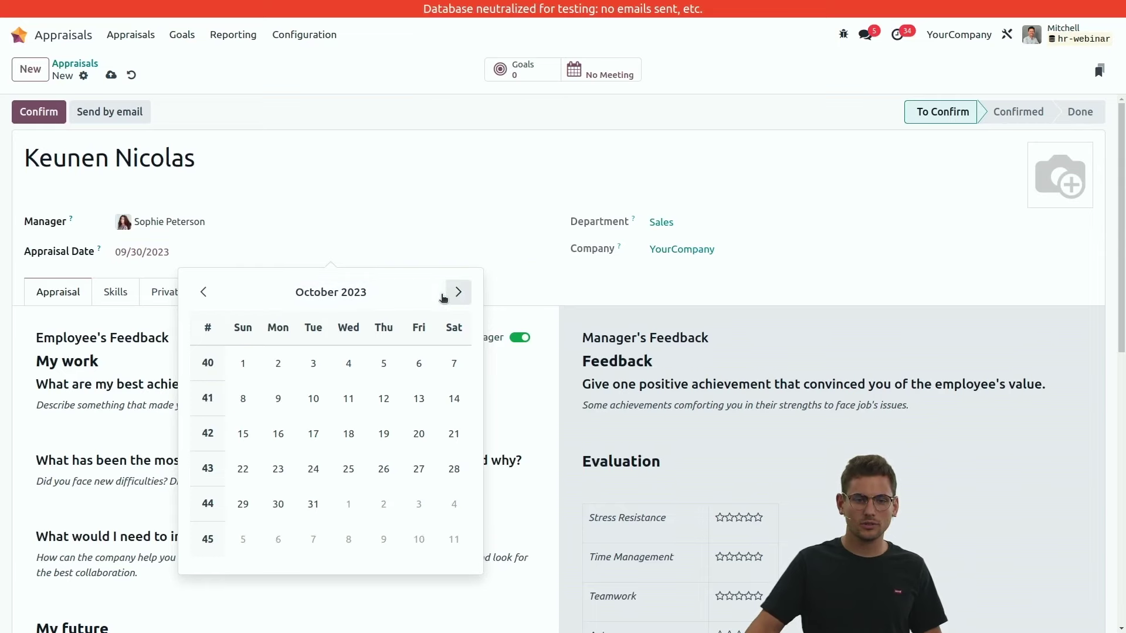
pyautogui.click(314, 399)
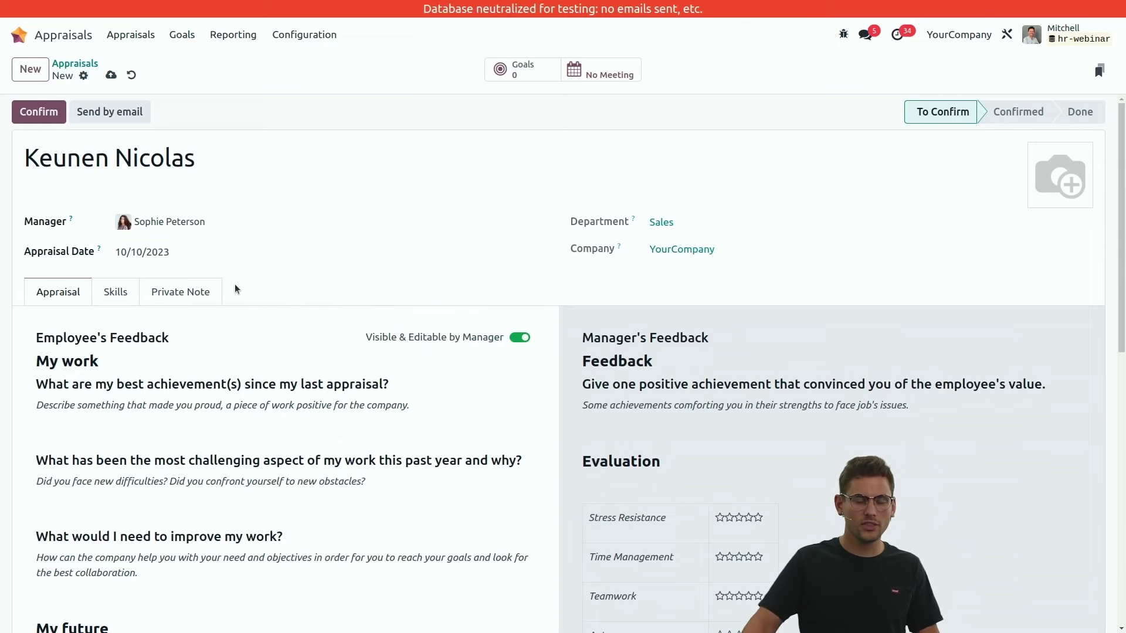
# - Review the employee and manager feedback questions on the new appraisal, and confirm the appraisal
pyautogui.scroll(-4, 323, 345)
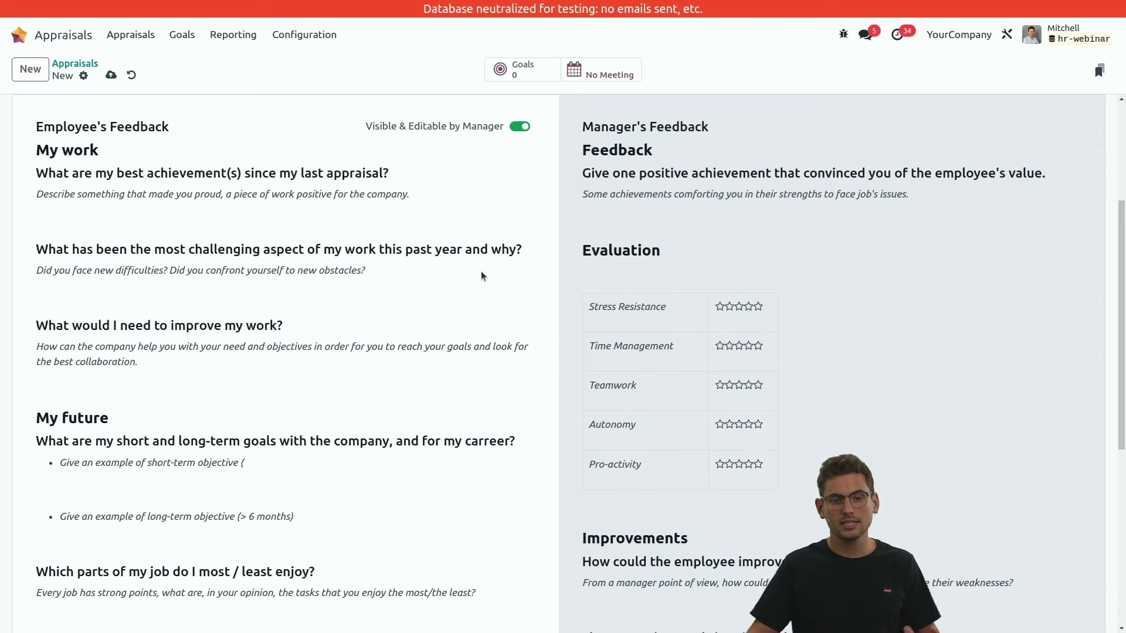
pyautogui.scroll(-6, 475, 274)
pyautogui.scroll(6, 410, 281)
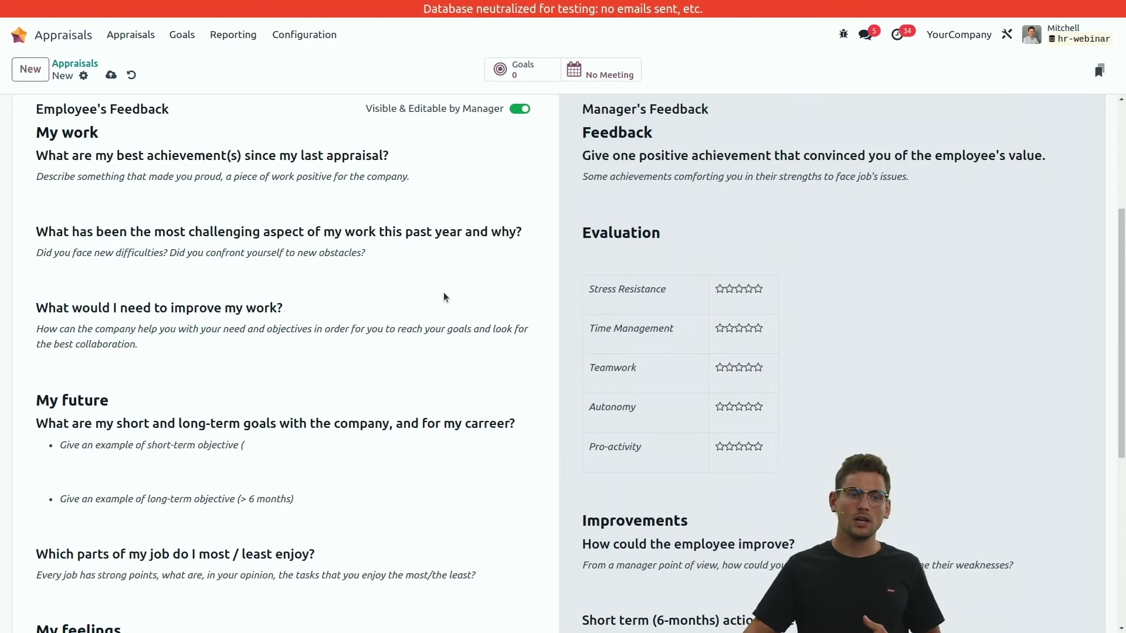
pyautogui.scroll(4, 445, 299)
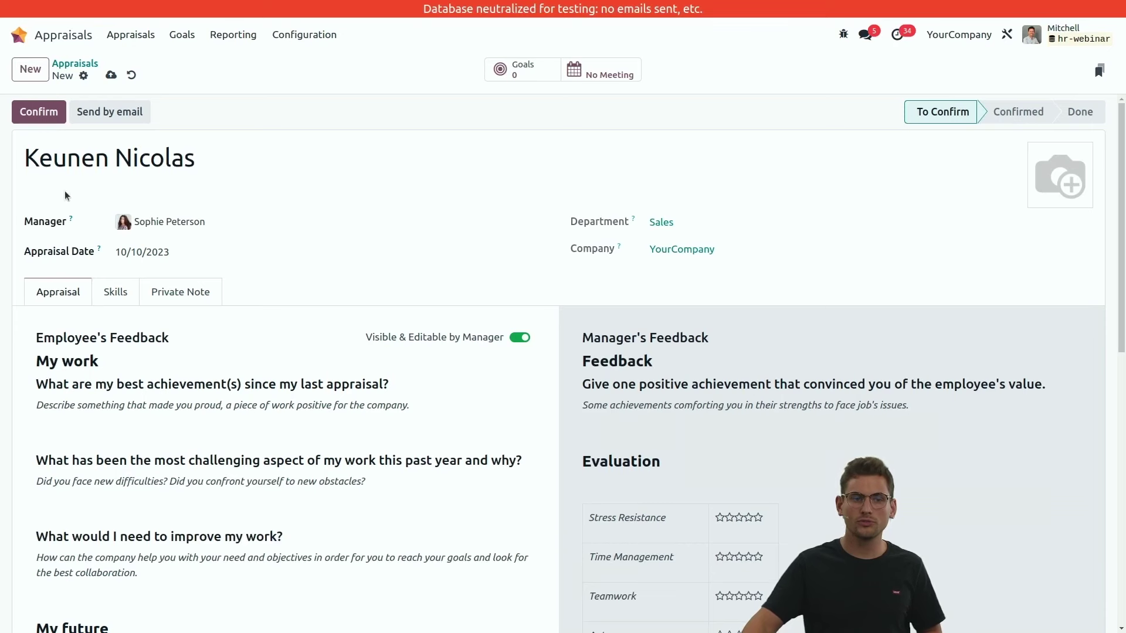
pyautogui.click(41, 116)
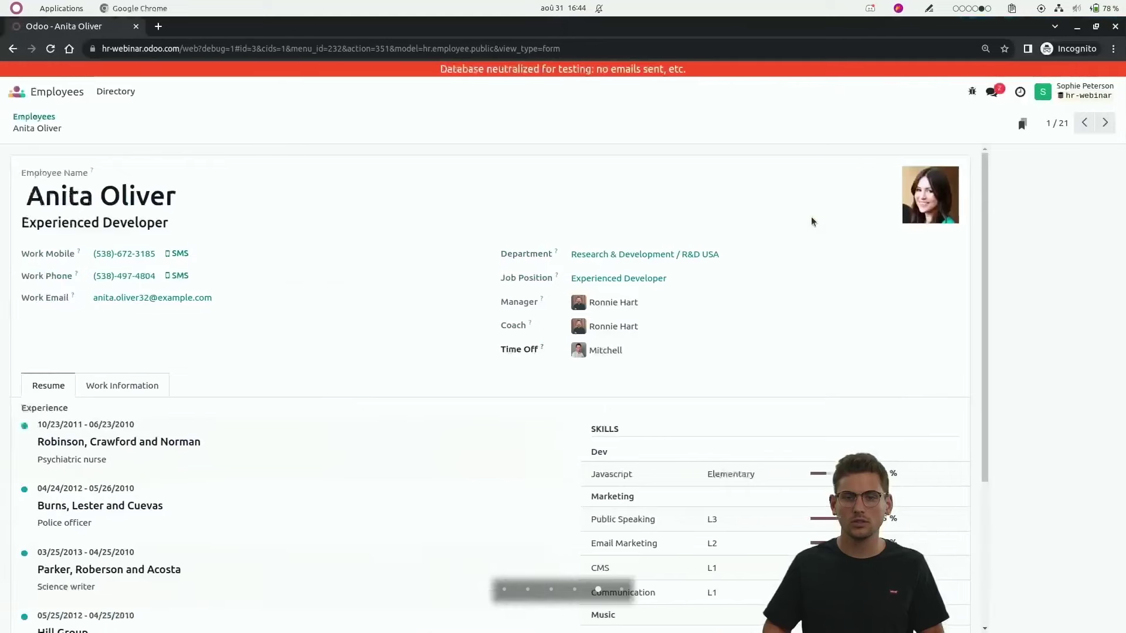
# - Switch to the manager's incognito session and open the Sales employee's 10/10/2023 appraisal in the Appraisals app
pyautogui.click(16, 92)
pyautogui.click(790, 364)
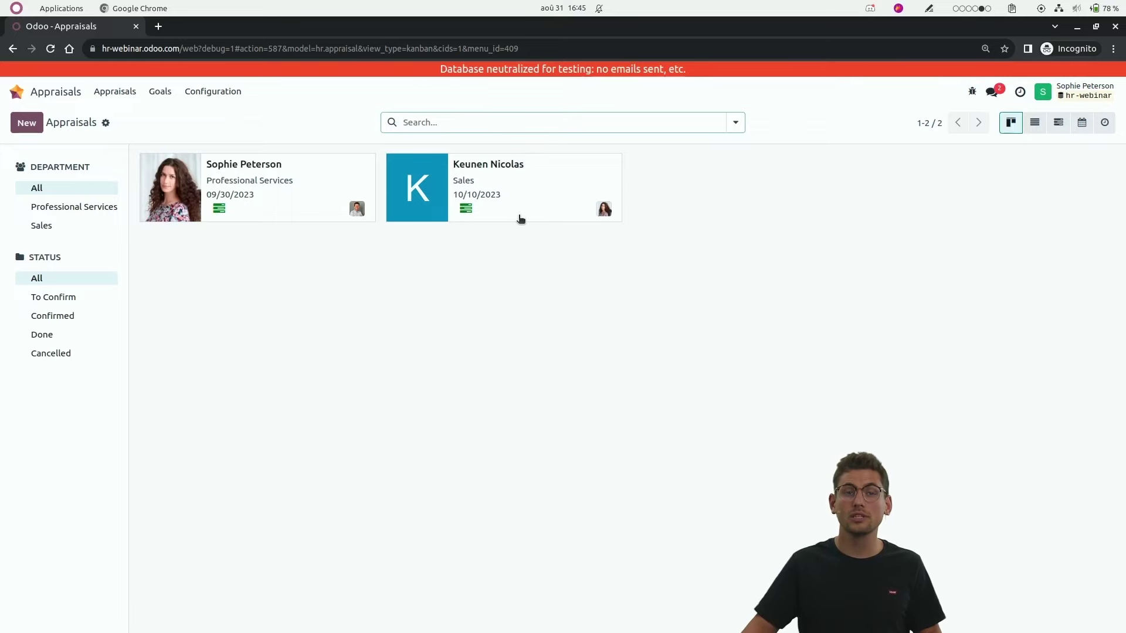
pyautogui.click(553, 196)
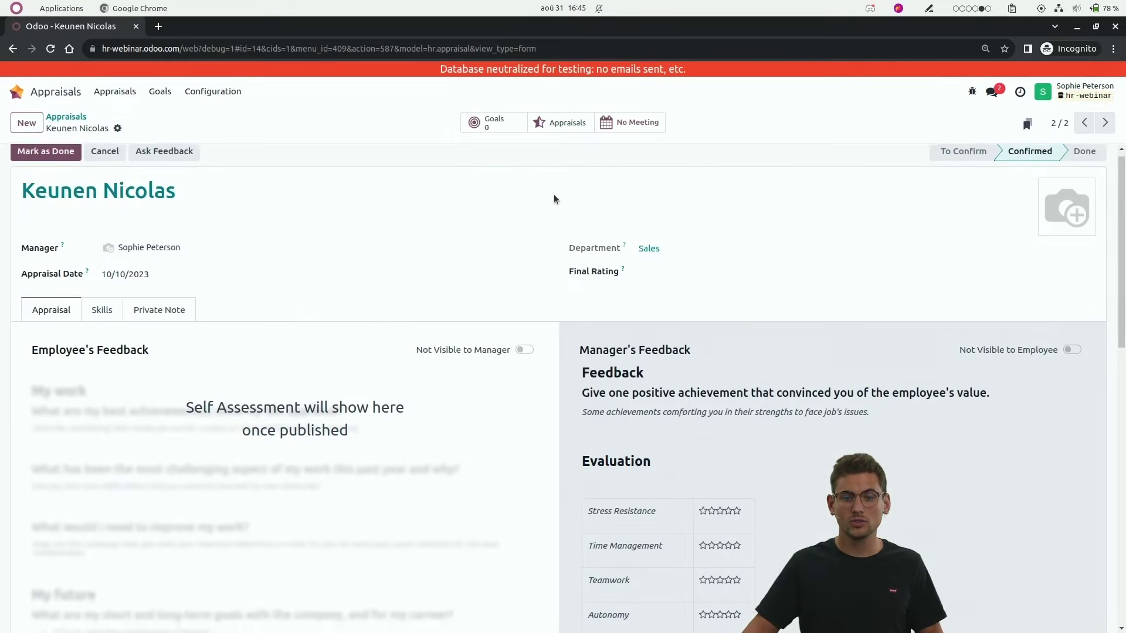
# - Publish the employee's feedback to the manager without their consent, and check the planned activities and logged changes
pyautogui.scroll(-2, 553, 197)
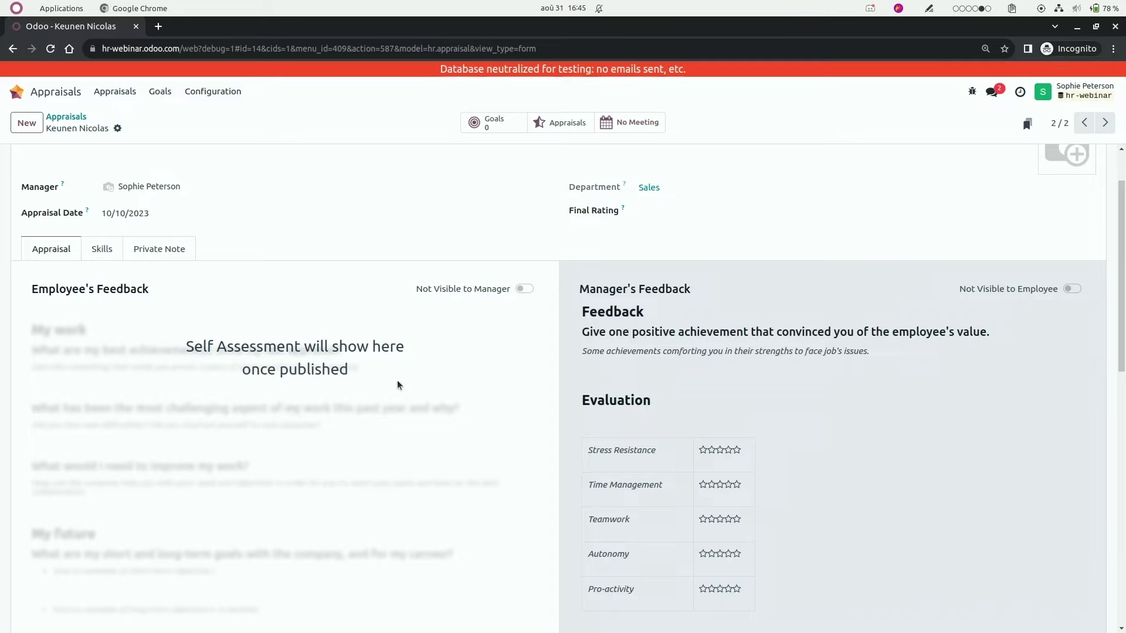
pyautogui.click(360, 347)
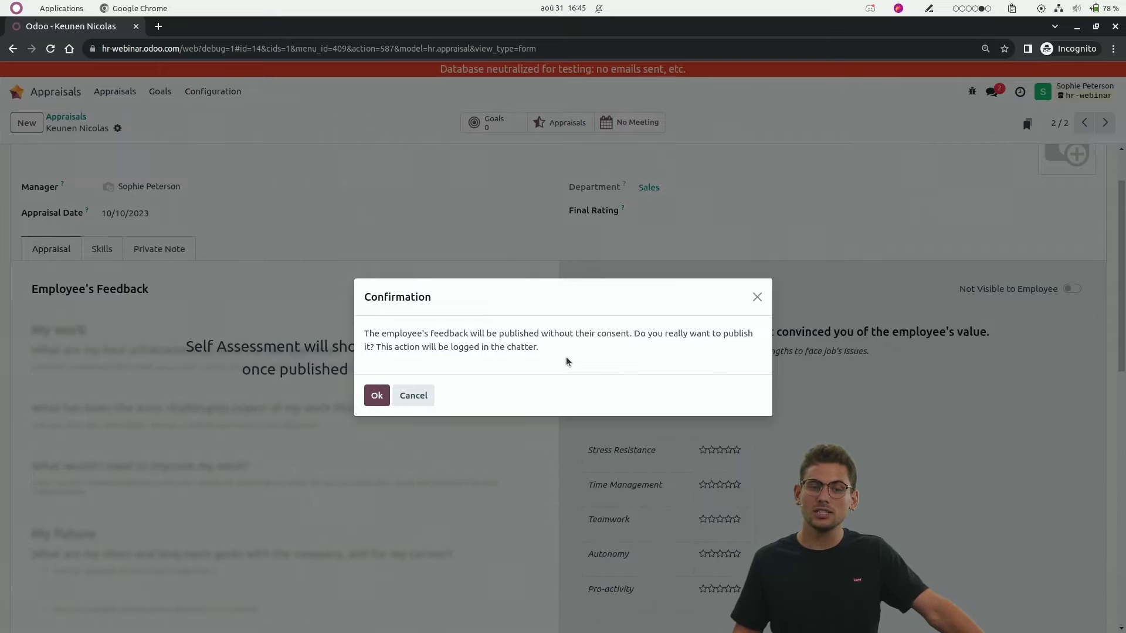
pyautogui.click(376, 395)
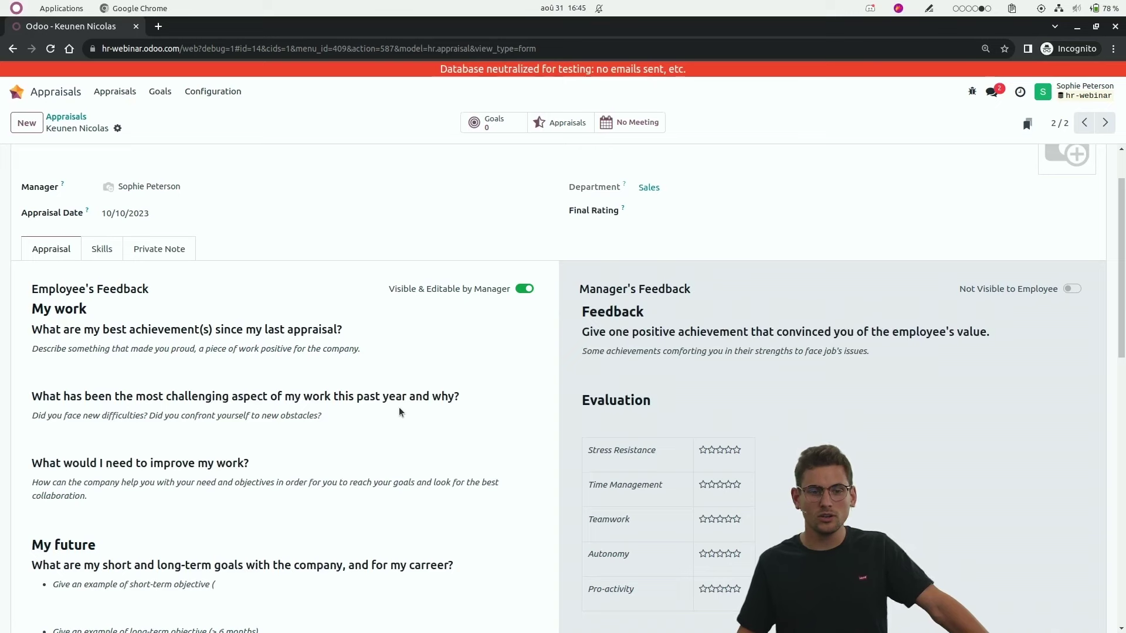
pyautogui.scroll(-15, 494, 340)
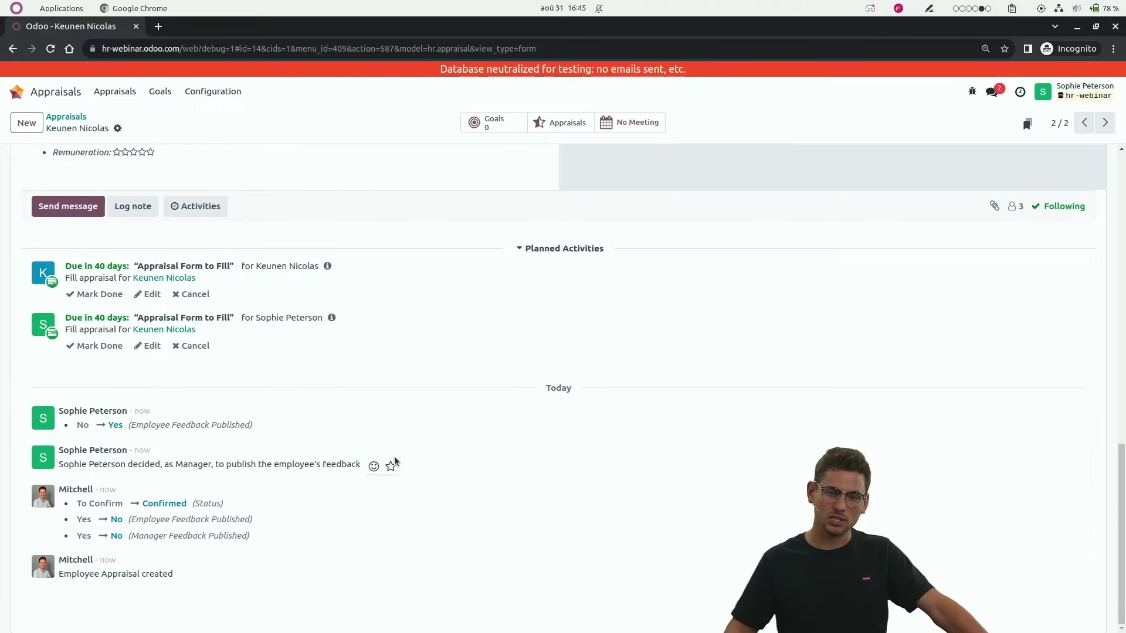
pyautogui.scroll(7, 522, 188)
# - Return to the administrator's window and make the employee's feedback visible and editable by the manager there too
pyautogui.press('alt')
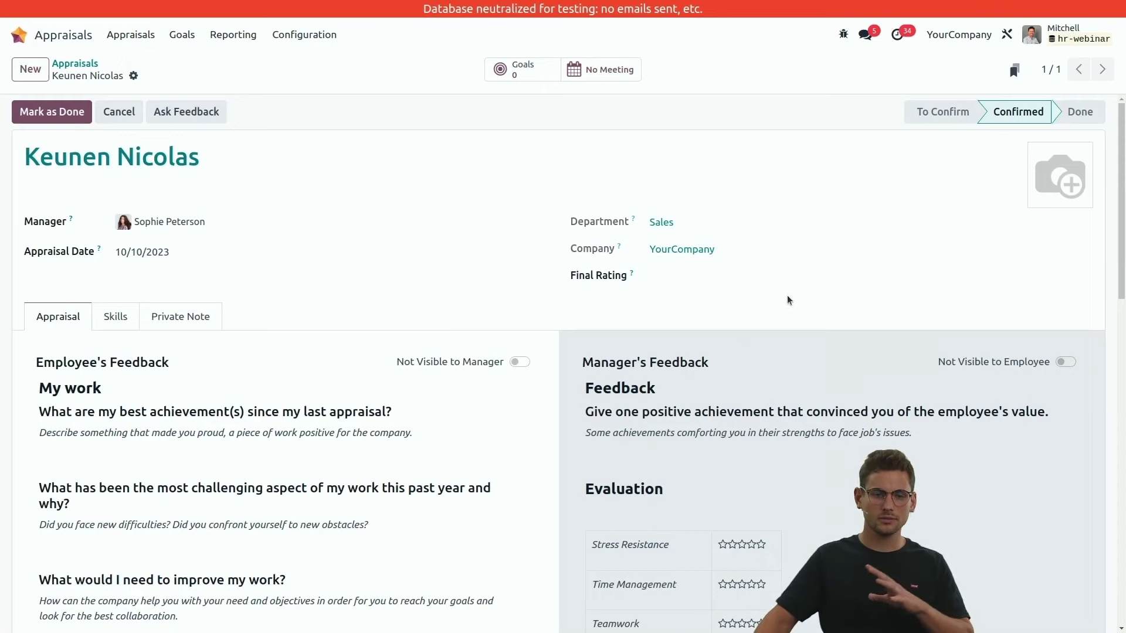
pyautogui.click(519, 362)
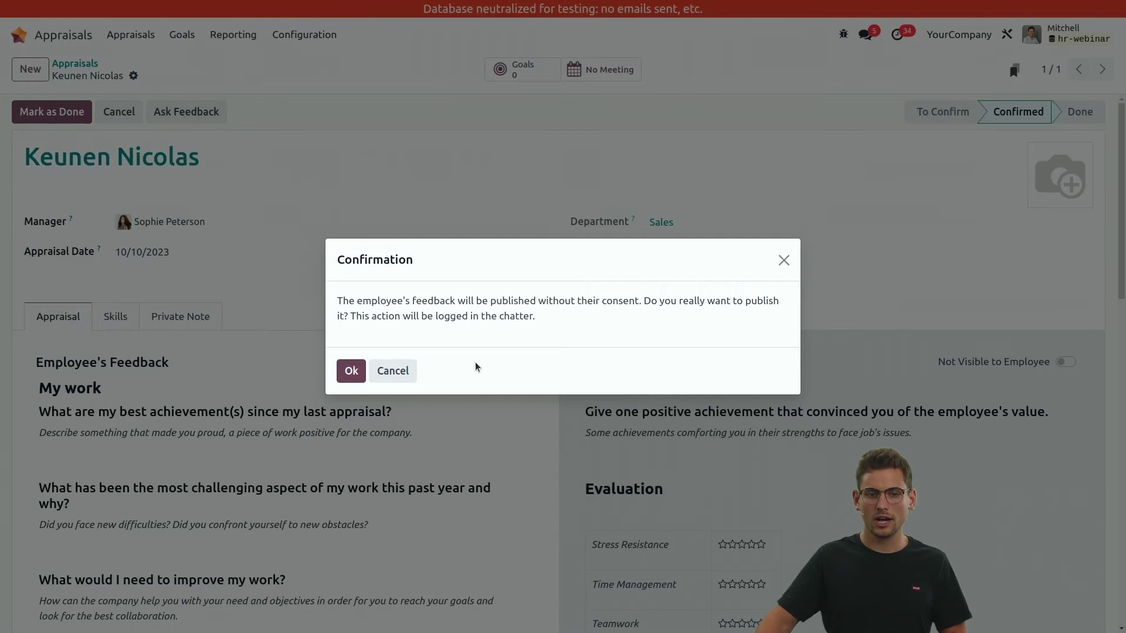
pyautogui.click(347, 371)
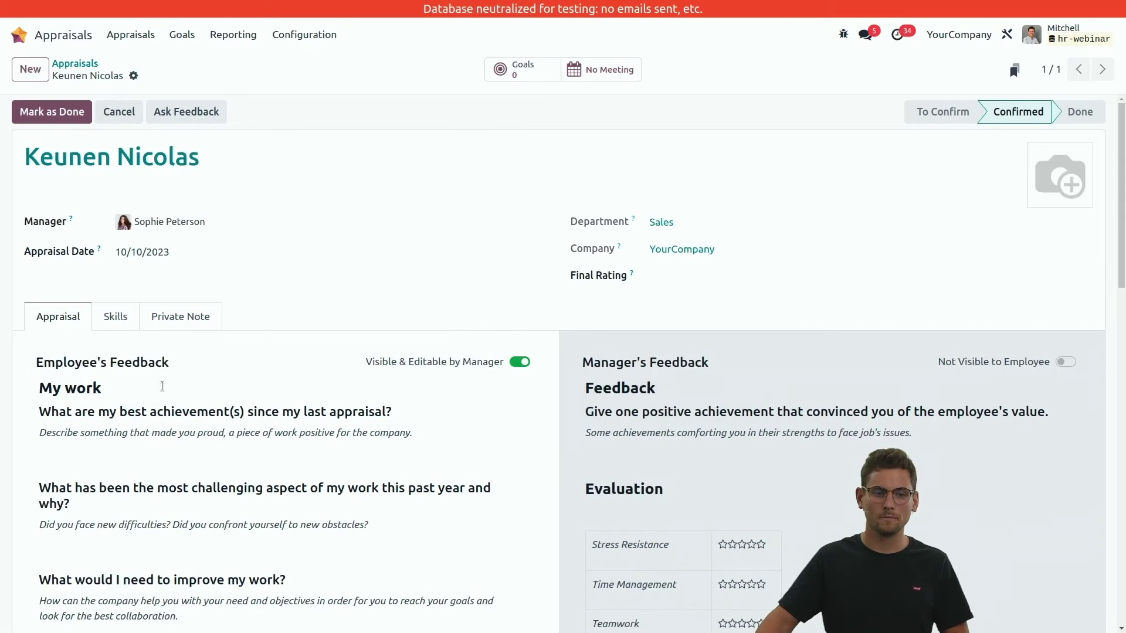
# - Hide the employee's feedback from the manager, and toggle the manager's feedback visibility to the employee on and back off
pyautogui.click(520, 363)
pyautogui.click(1058, 363)
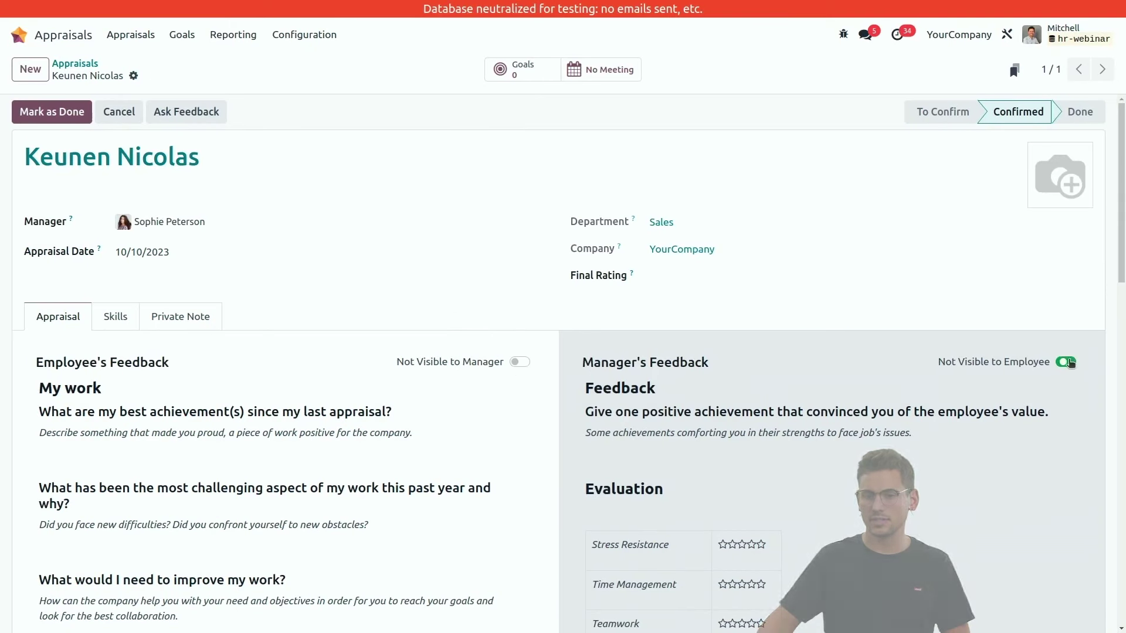
pyautogui.click(1063, 363)
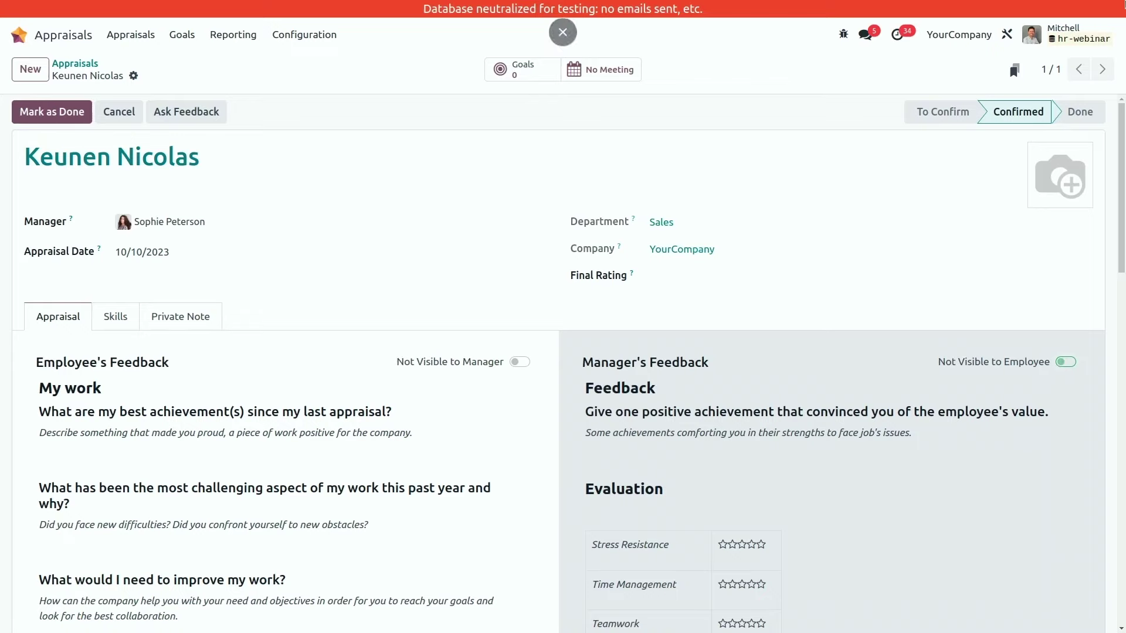
# - Look at the appraisal's meeting calendar and the employee's goals, including the overview of all goals
pyautogui.click(604, 69)
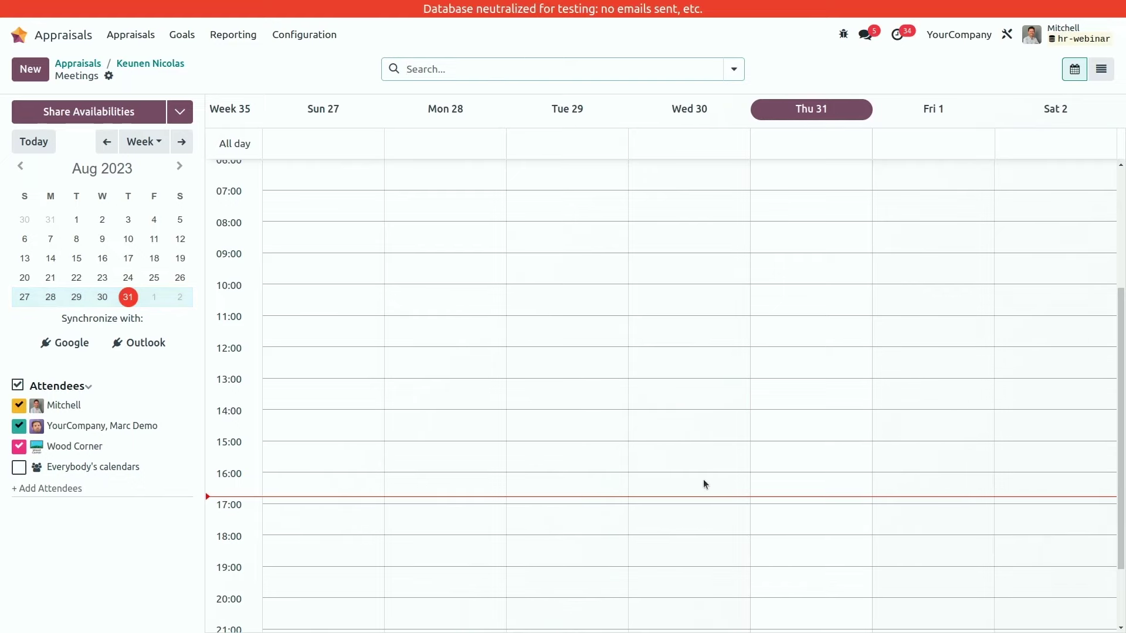
pyautogui.click(155, 64)
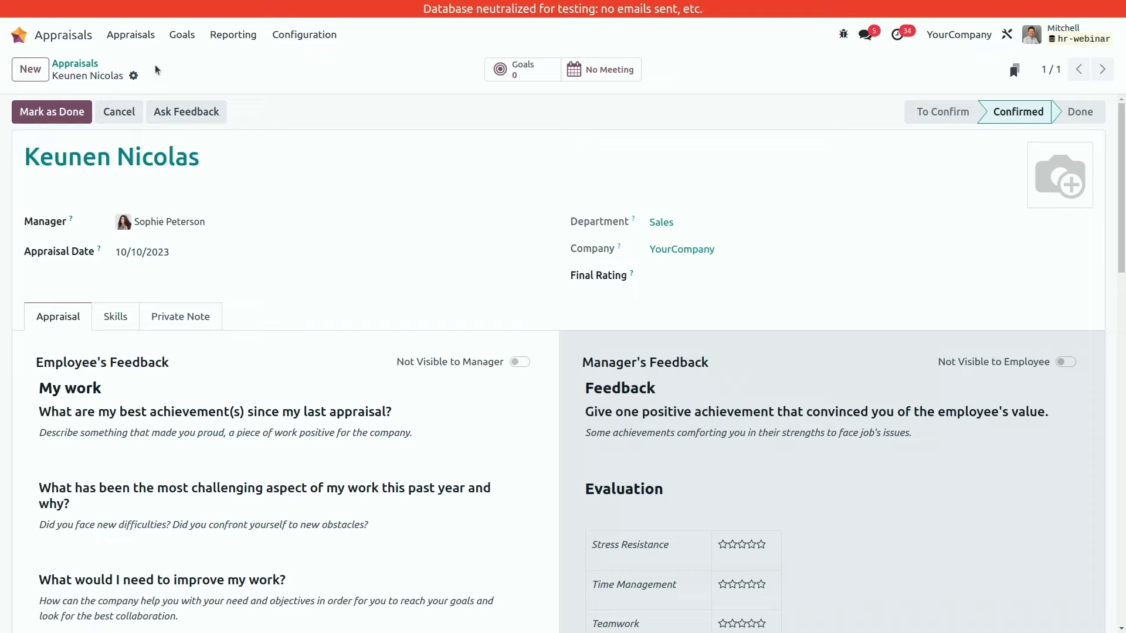
pyautogui.click(530, 68)
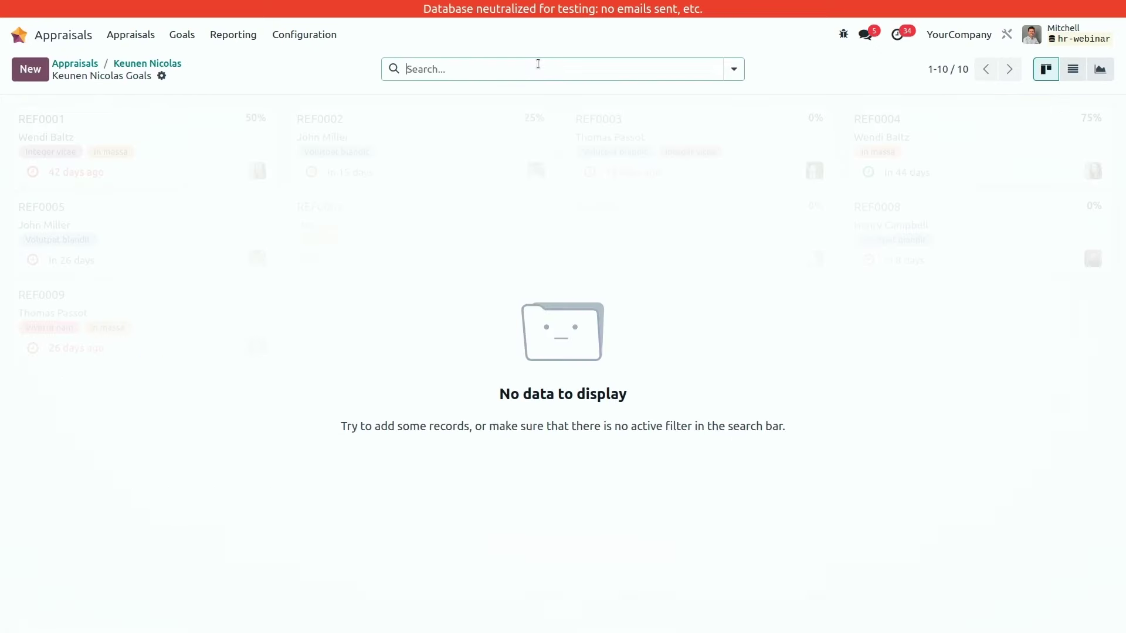
pyautogui.click(183, 35)
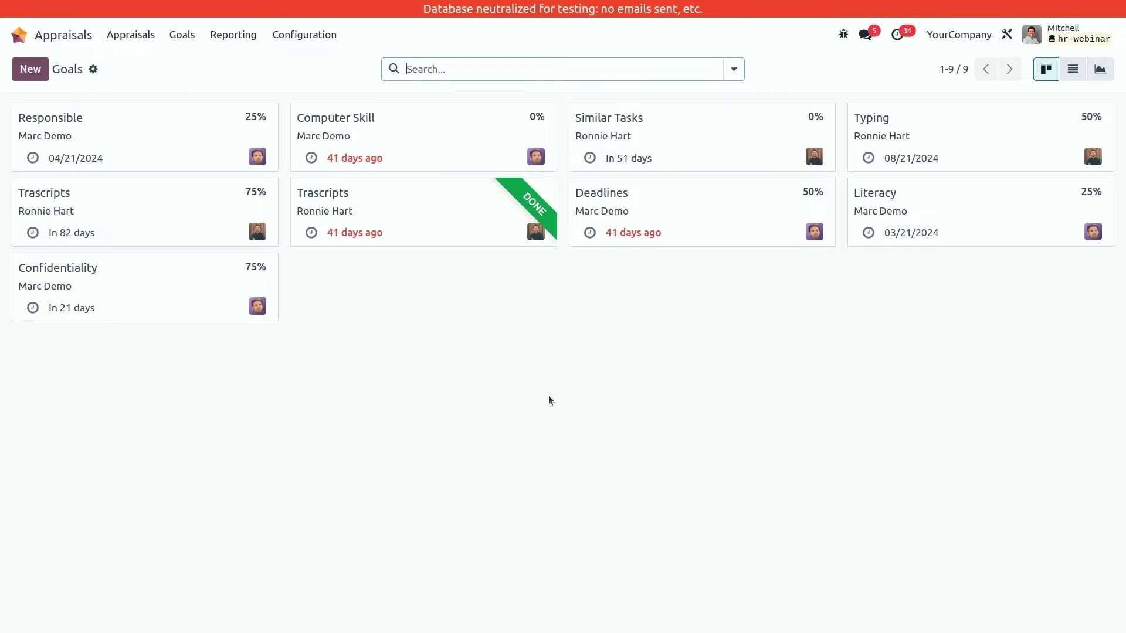
# - Reopen the Sales employee's 10/10/2023 appraisal and create a goal named "Present yourself to the team" from it
pyautogui.click(132, 37)
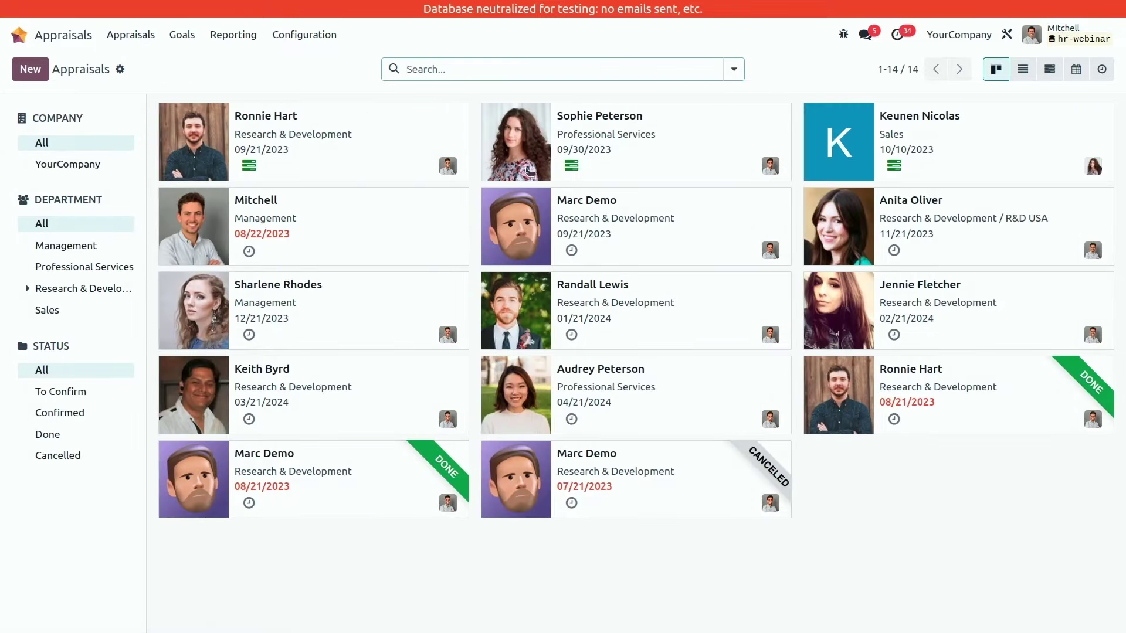
pyautogui.click(818, 138)
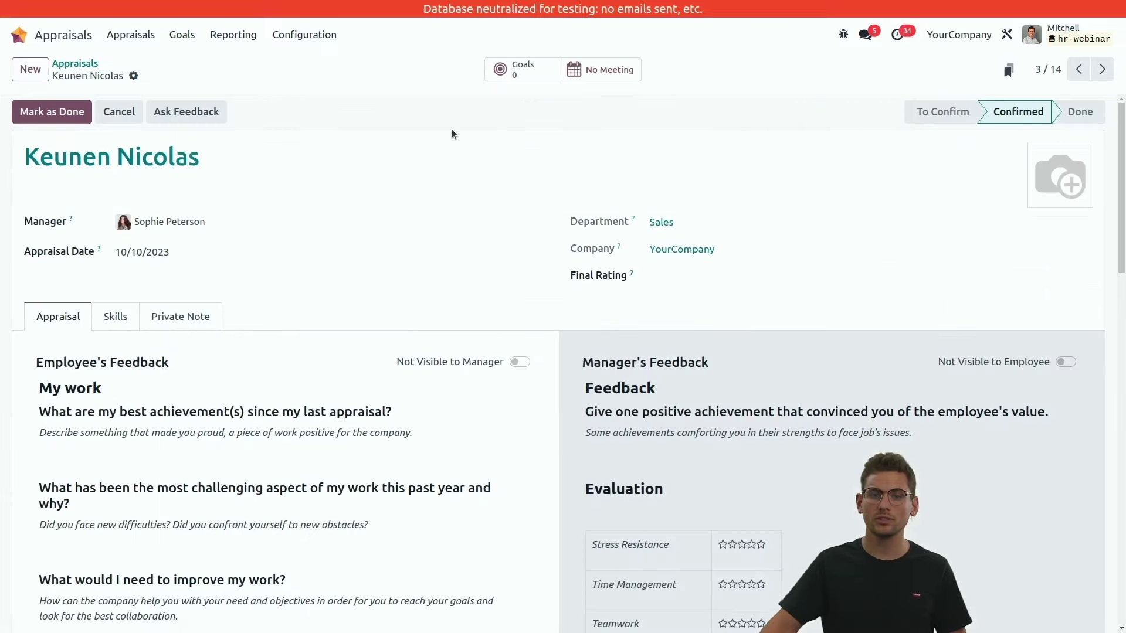
pyautogui.click(487, 71)
pyautogui.click(30, 71)
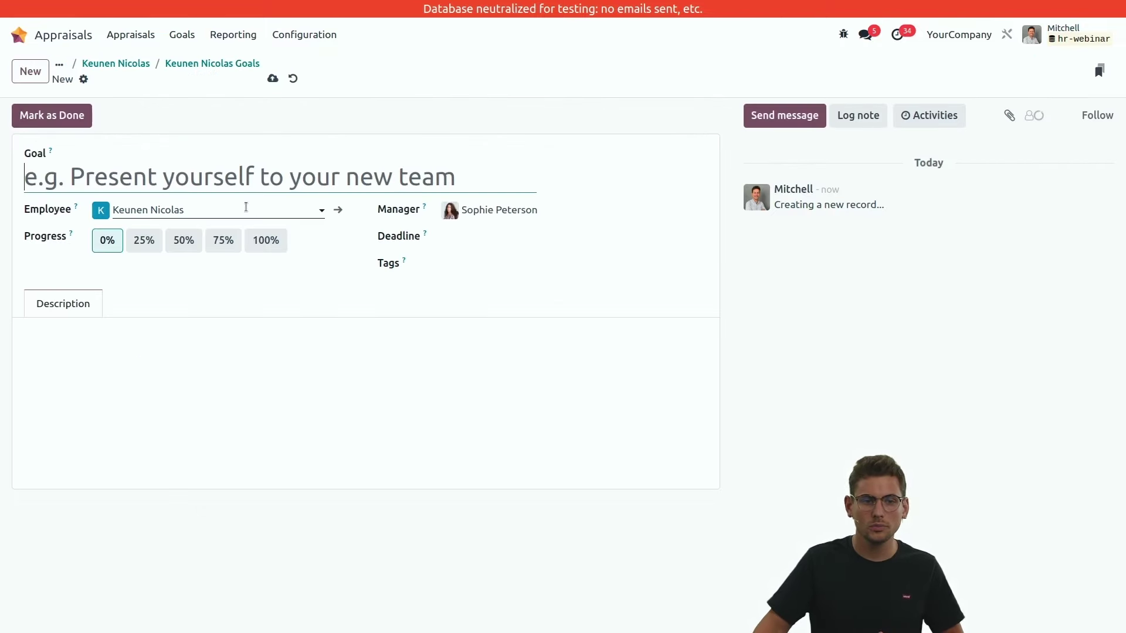
pyautogui.write('P')
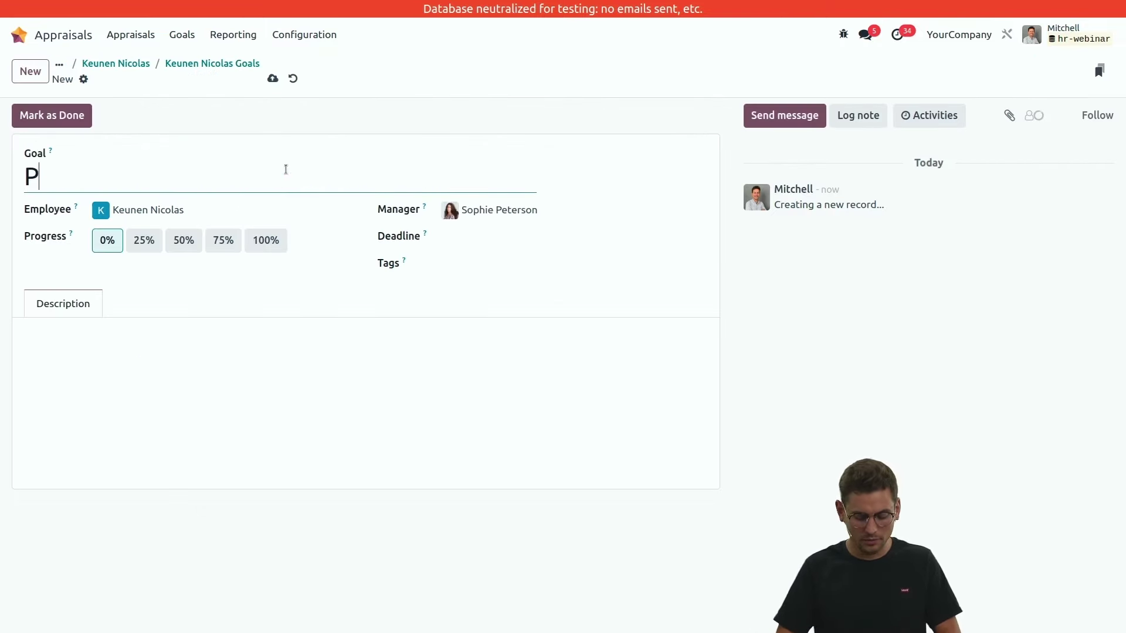
pyautogui.write('resent yourself ')
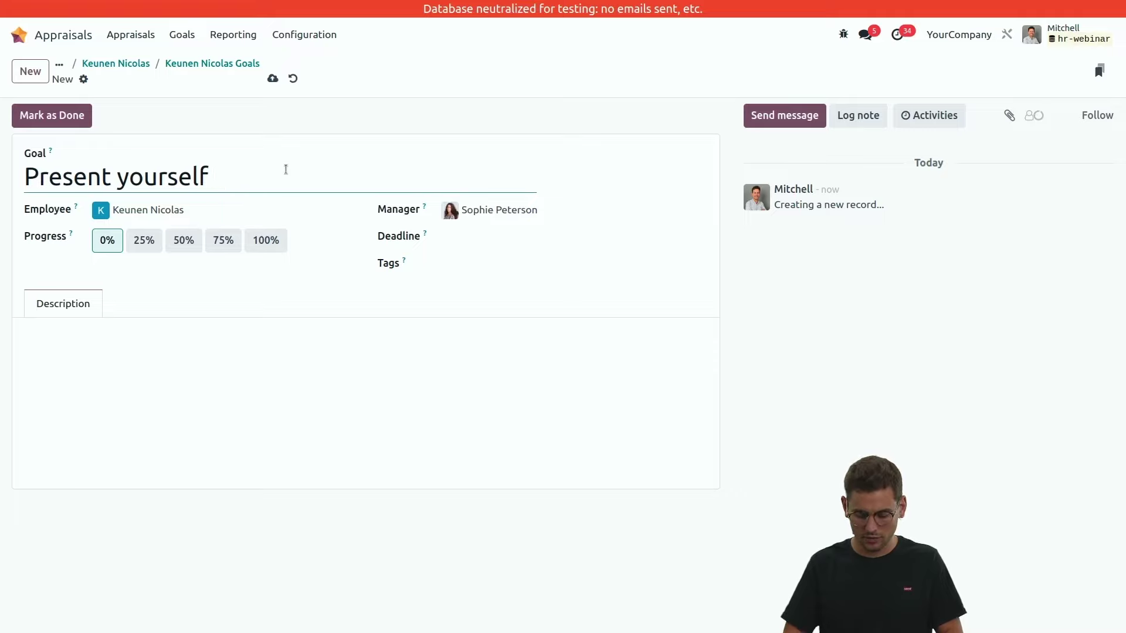
pyautogui.write('to the team')
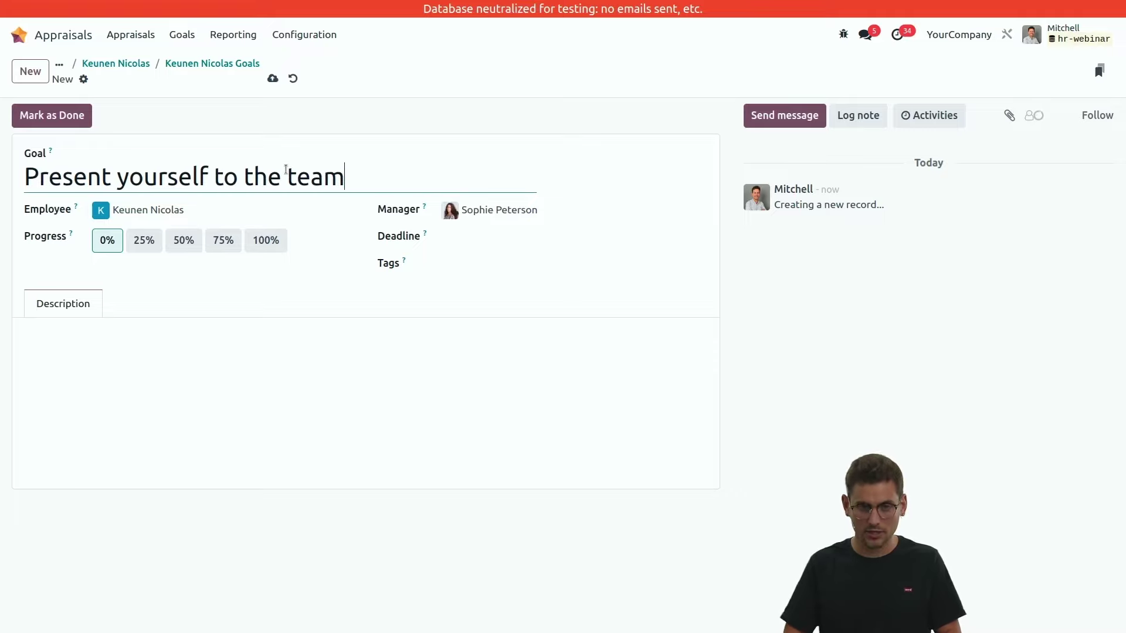
# - Set the goal's progress to 25% and its deadline to 09/07/2023, and save it
pyautogui.click(155, 246)
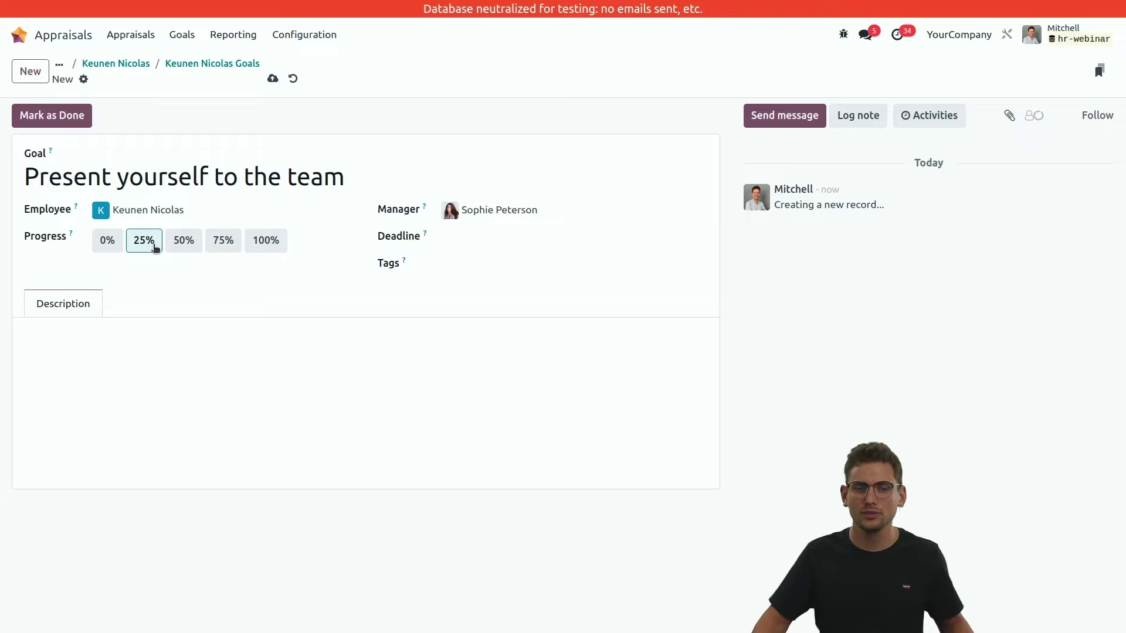
pyautogui.click(134, 371)
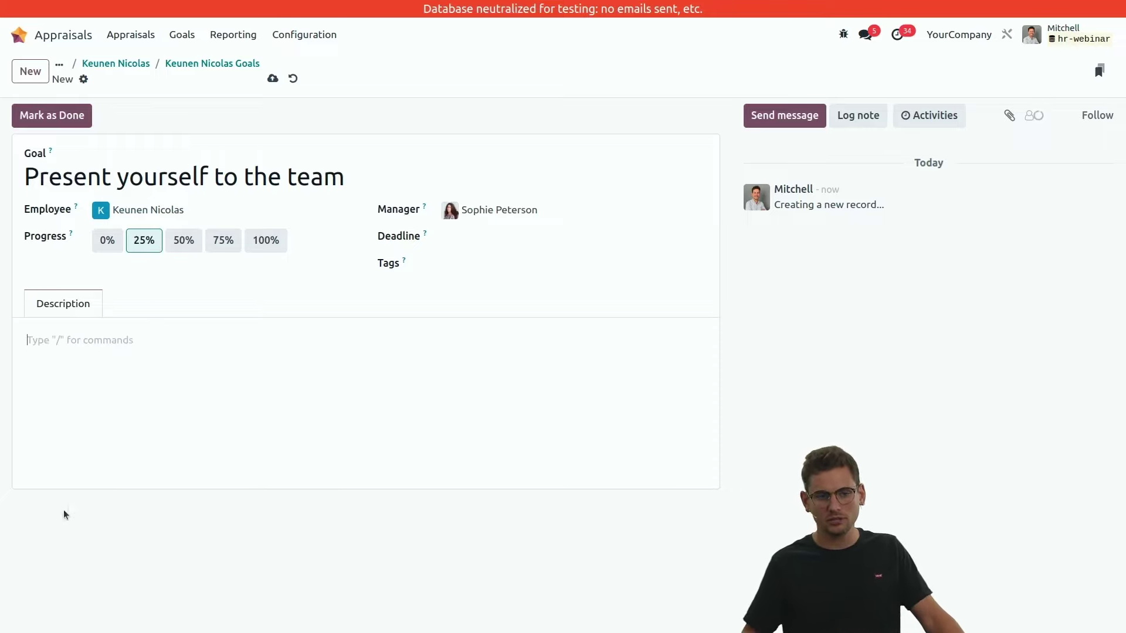
pyautogui.click(525, 238)
pyautogui.click(701, 277)
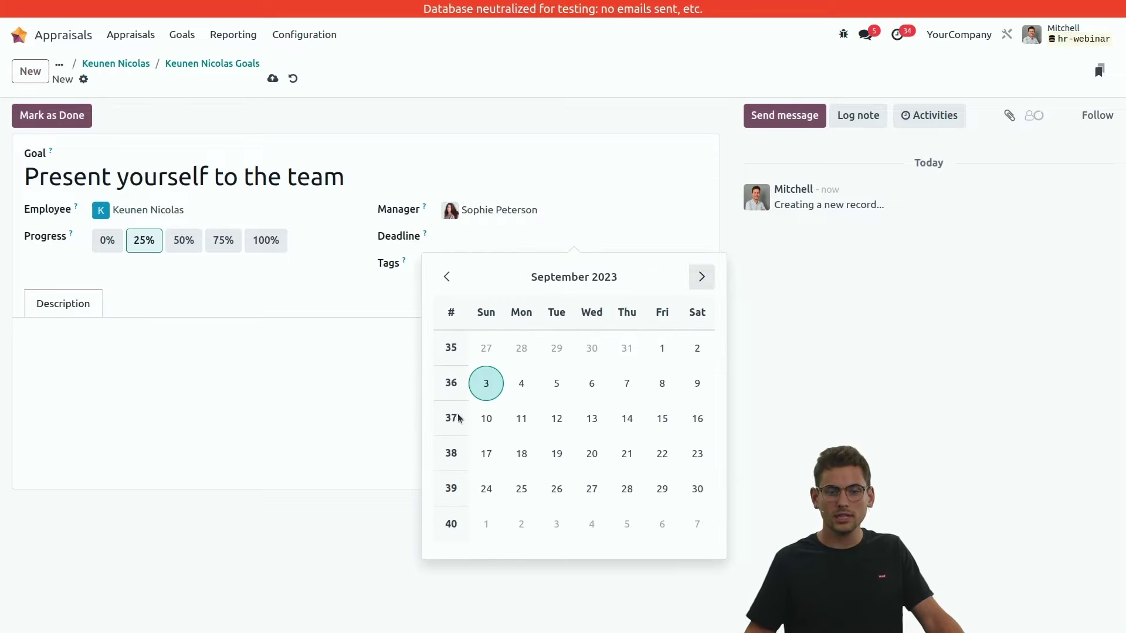
pyautogui.click(627, 383)
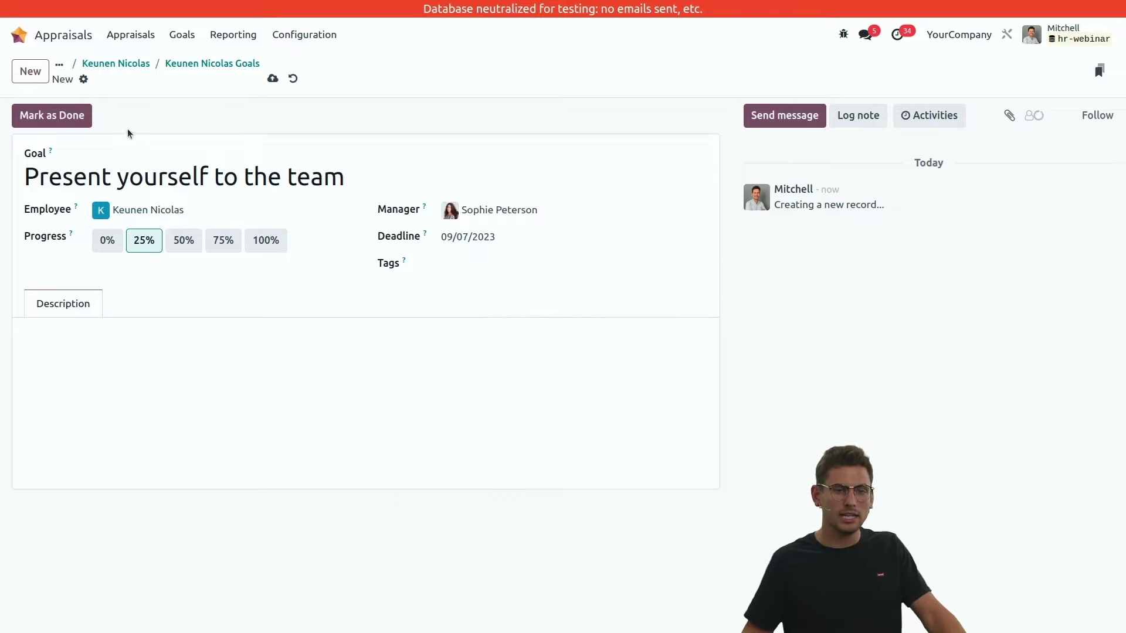
pyautogui.click(273, 78)
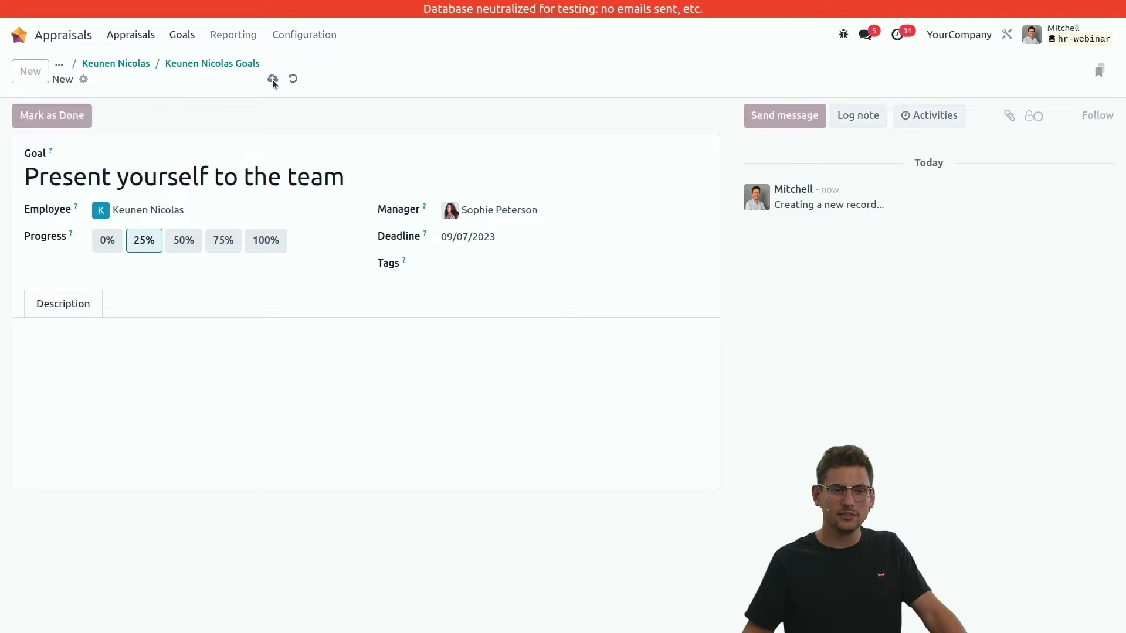
# - Ask three colleagues for feedback on the employee with the 360 Feedback survey, and check the status of the sent surveys
pyautogui.click(135, 65)
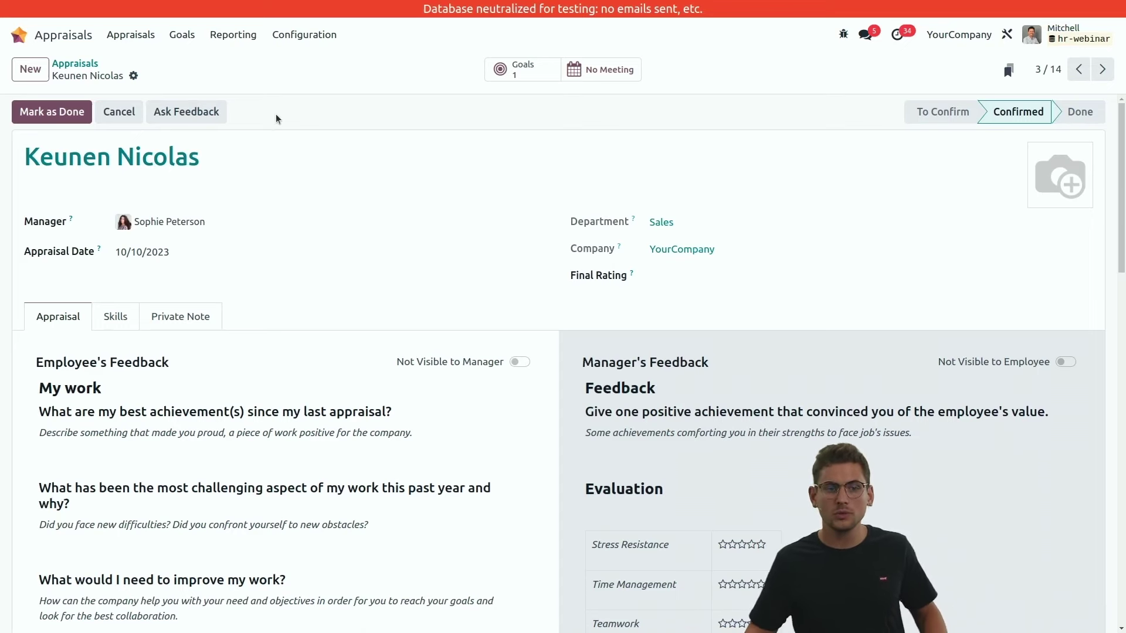
pyautogui.click(233, 111)
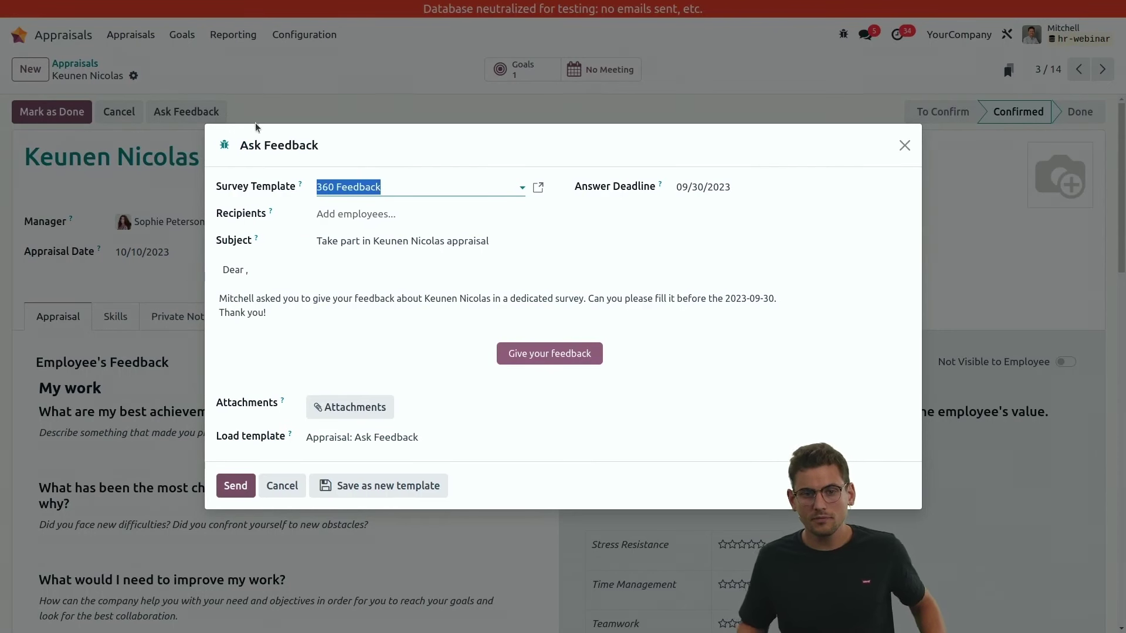
pyautogui.click(434, 214)
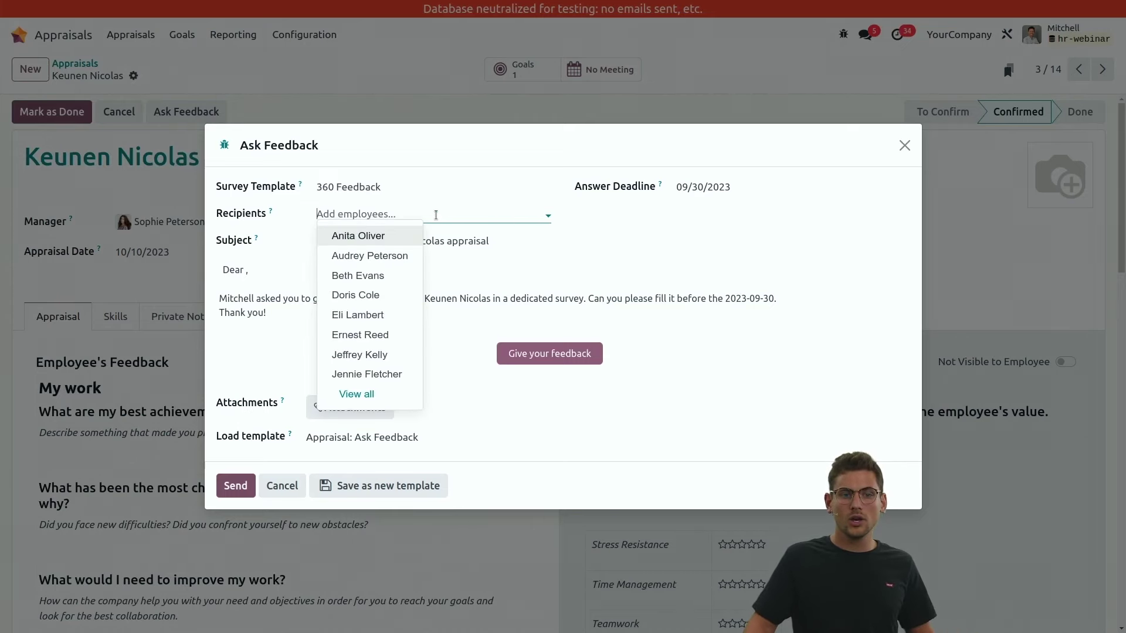
pyautogui.click(405, 234)
pyautogui.click(429, 217)
pyautogui.click(445, 254)
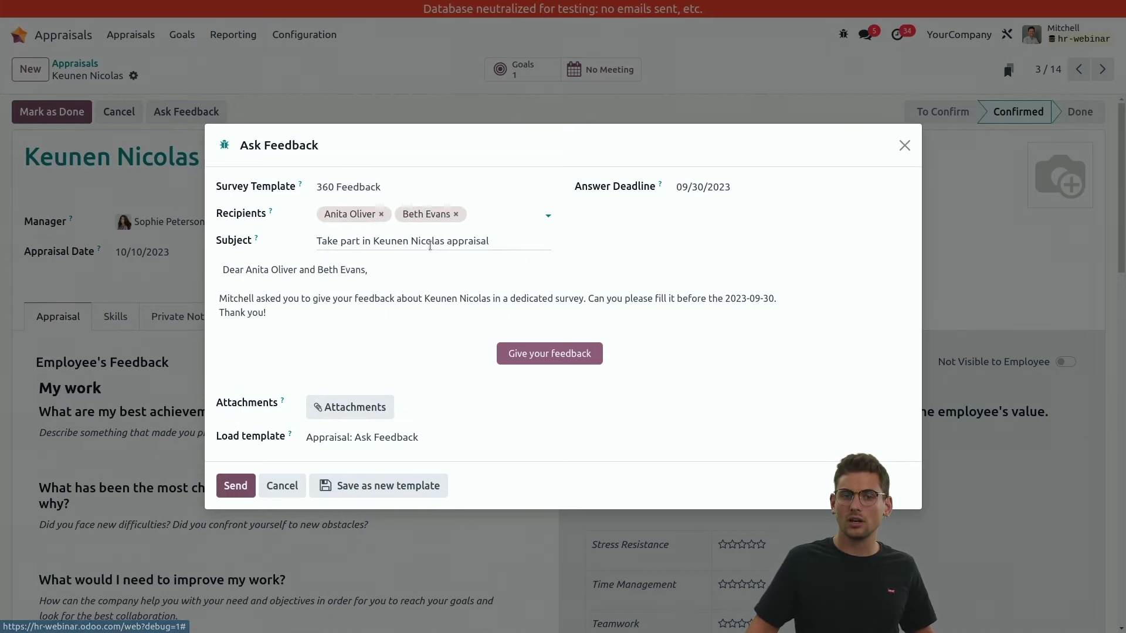
pyautogui.click(474, 214)
pyautogui.click(478, 232)
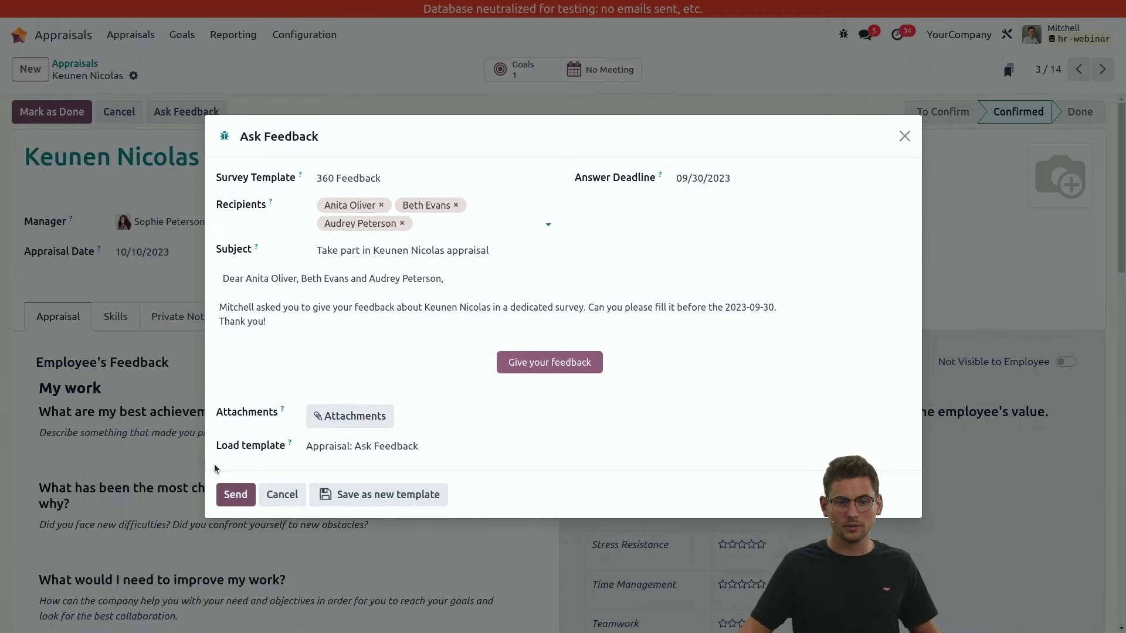
pyautogui.click(236, 496)
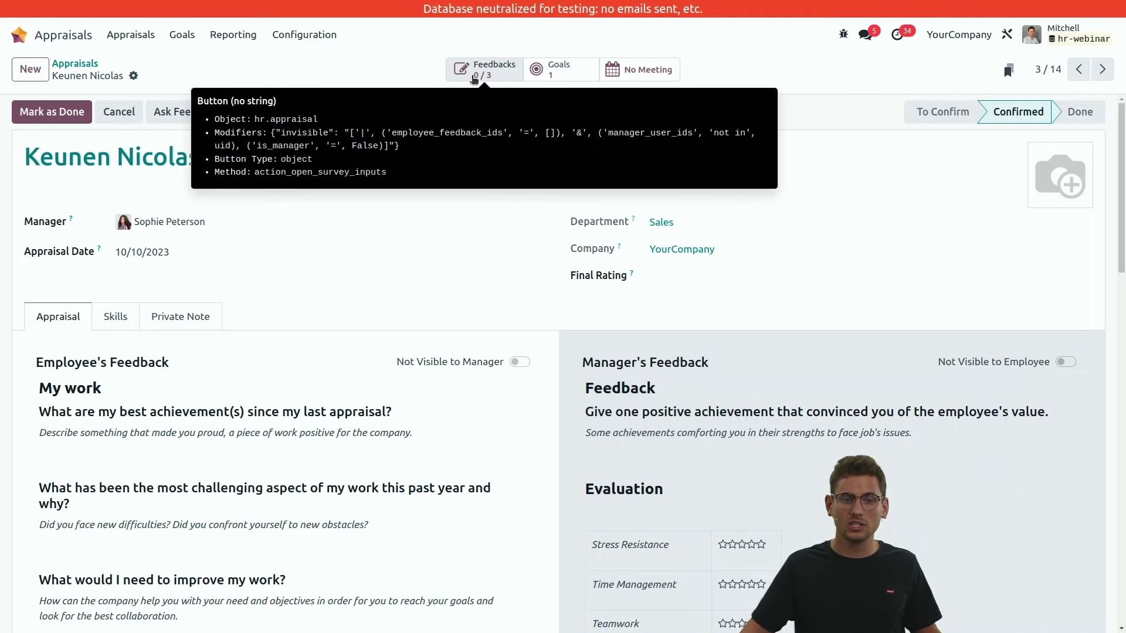
pyautogui.click(472, 79)
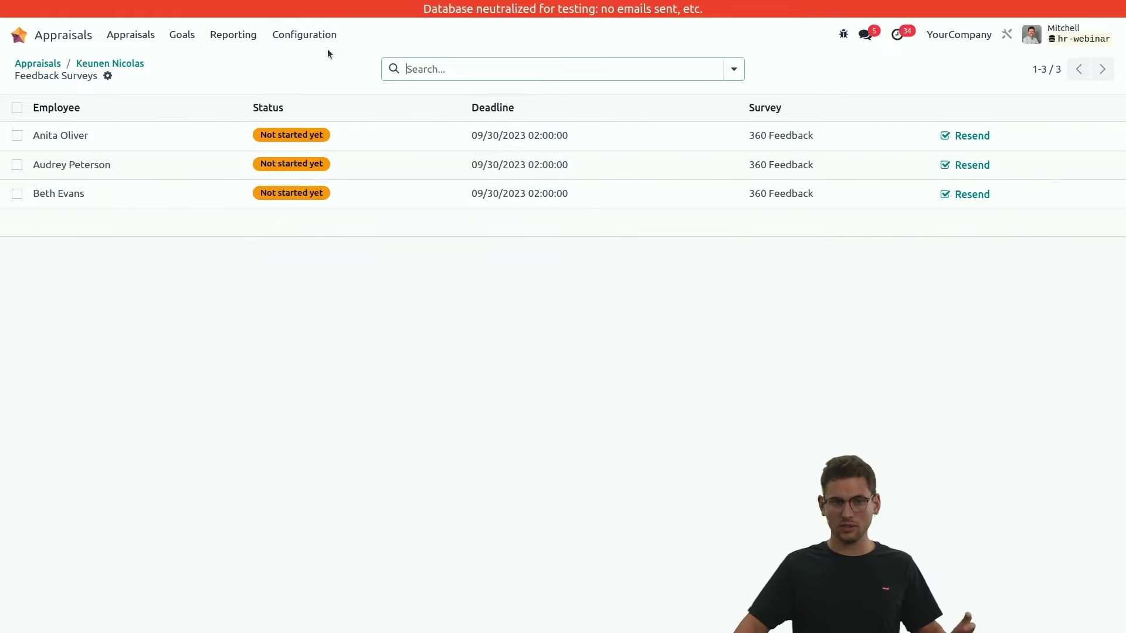
pyautogui.click(91, 63)
# - Rate Stress Resistance four stars, Time Management three stars and Teamwork five stars in the manager's evaluation
pyautogui.scroll(-4, 303, 253)
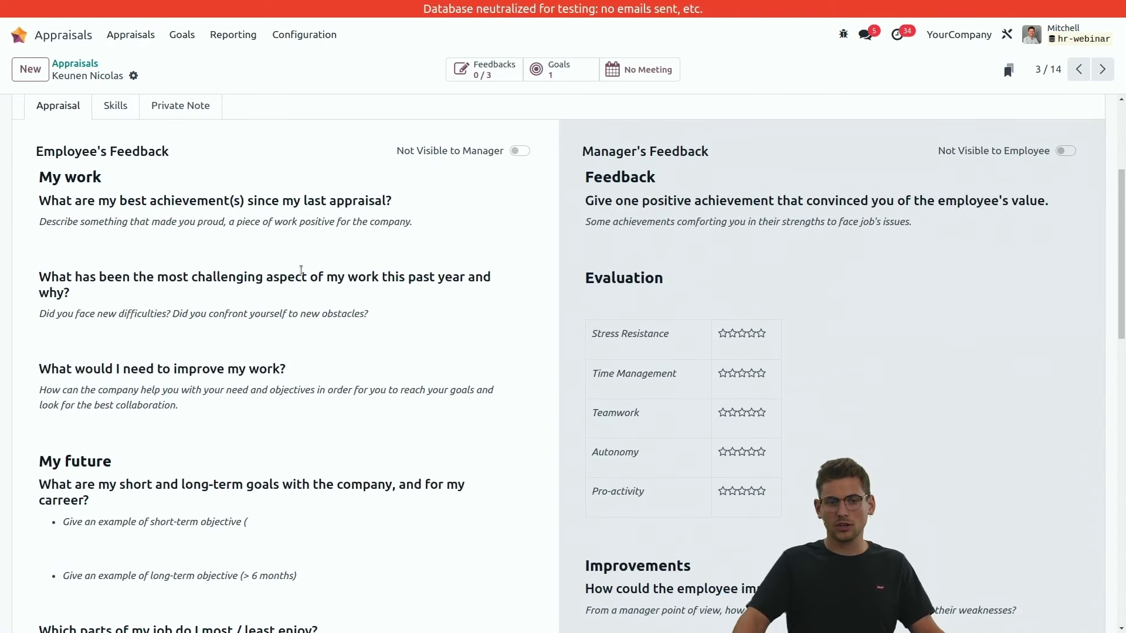
pyautogui.click(751, 333)
pyautogui.click(742, 374)
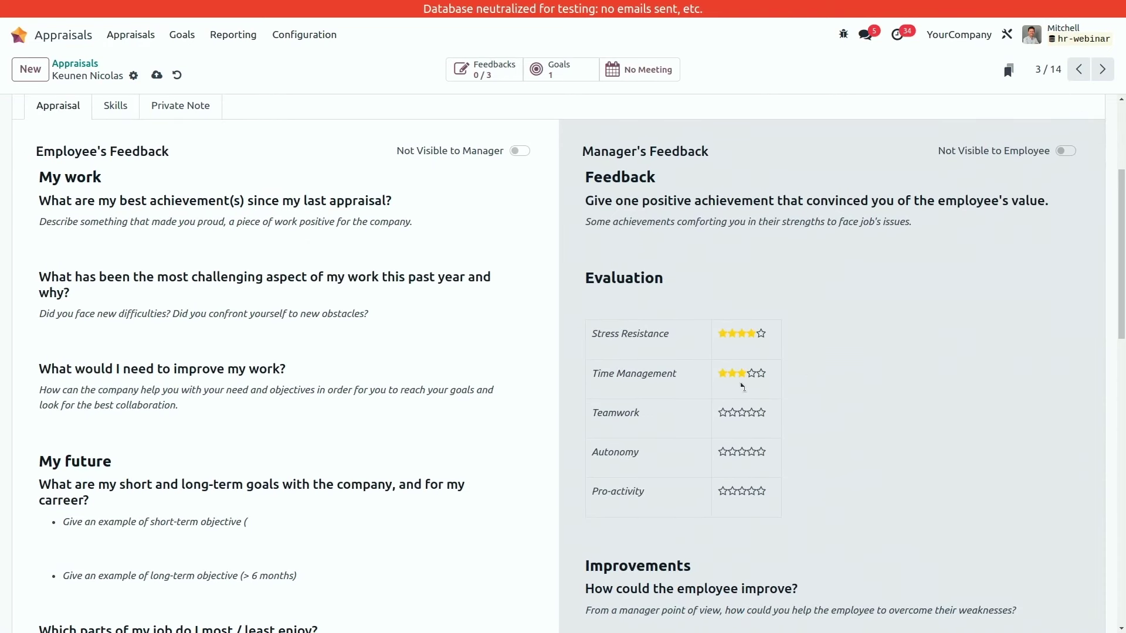
pyautogui.click(762, 414)
pyautogui.scroll(4, 377, 327)
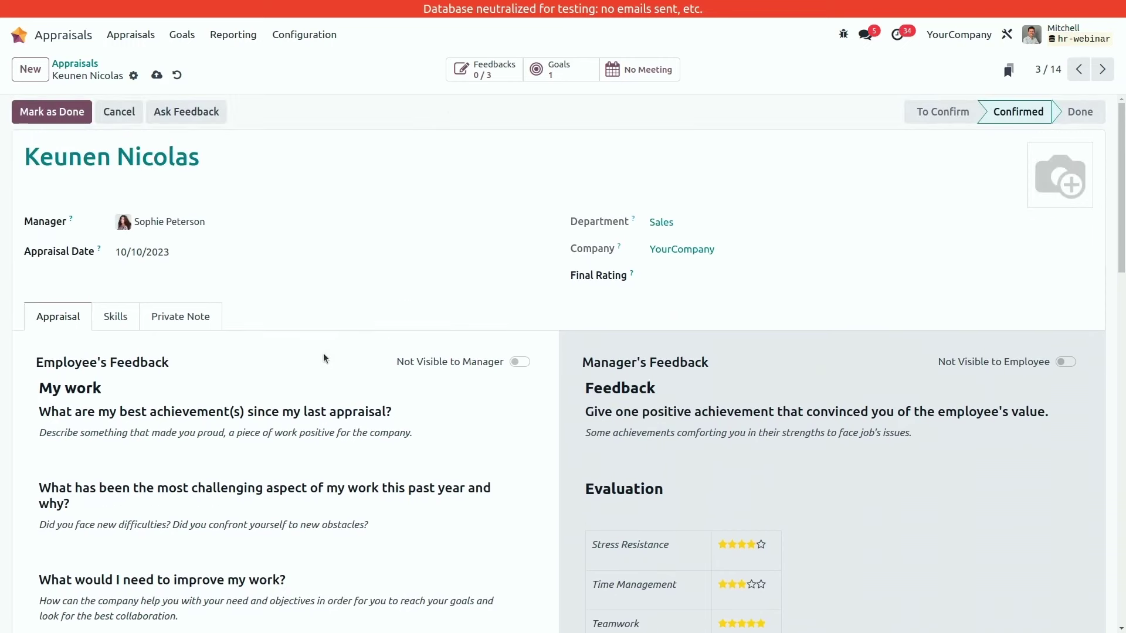
# - Set the employee's Spanish skill level to B2 (75%) and the French level to C2 (100%) on the appraisal
pyautogui.click(115, 315)
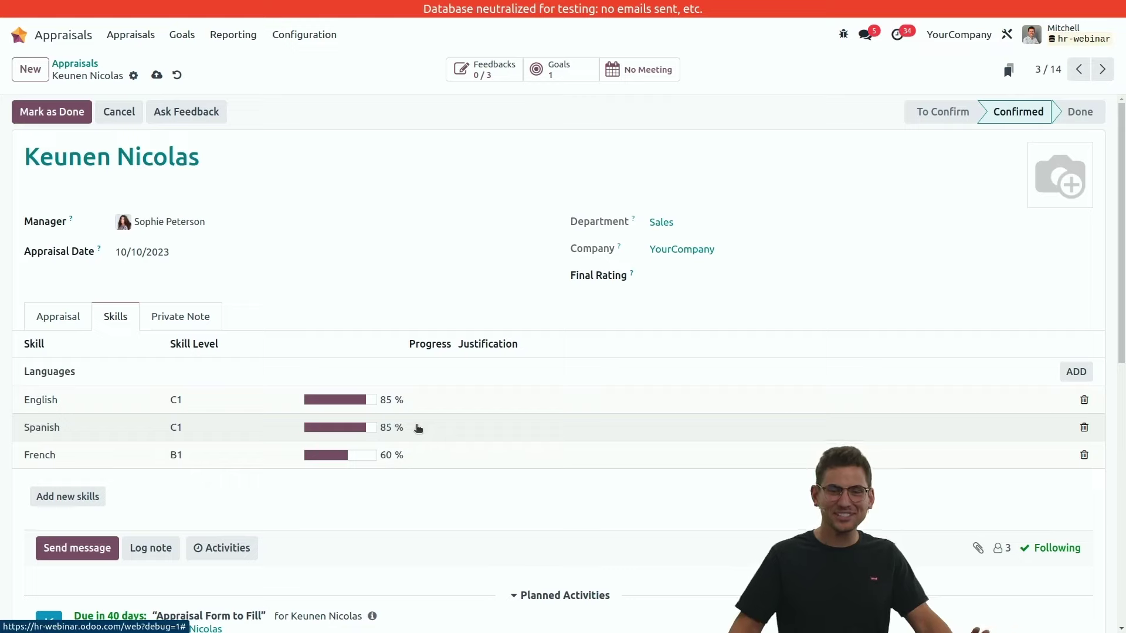
pyautogui.click(182, 429)
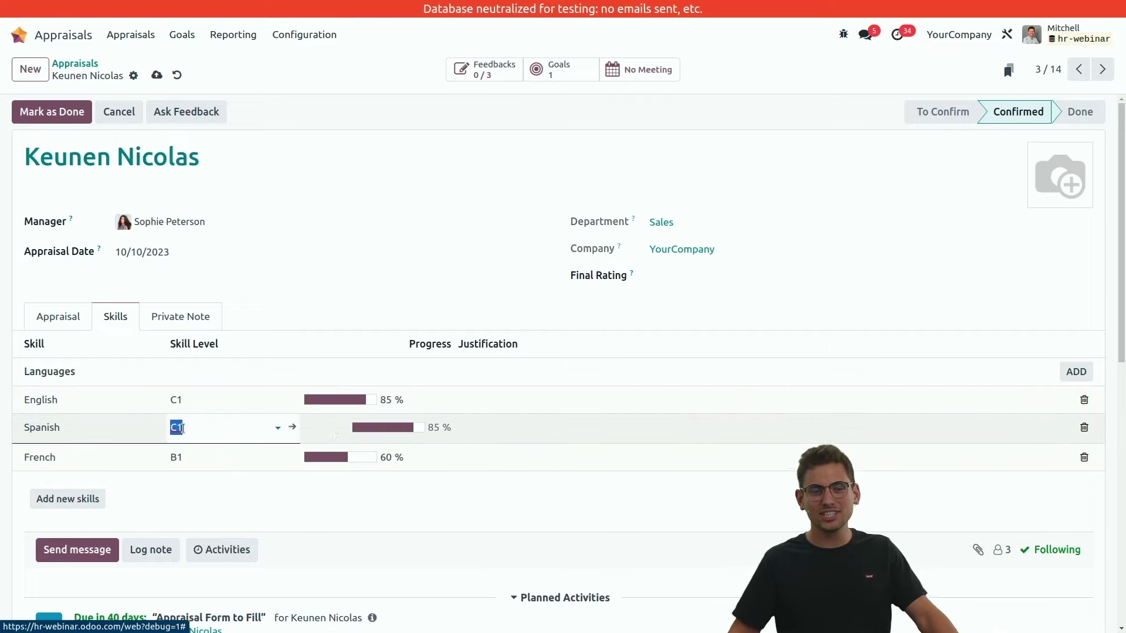
pyautogui.click(229, 434)
pyautogui.click(214, 489)
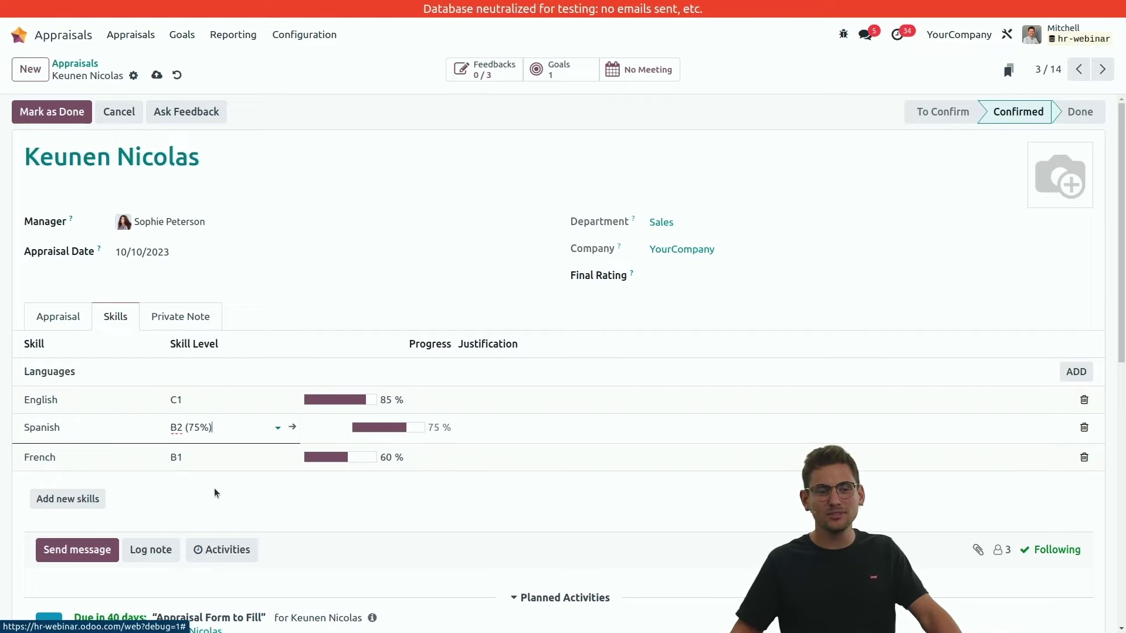
pyautogui.click(226, 458)
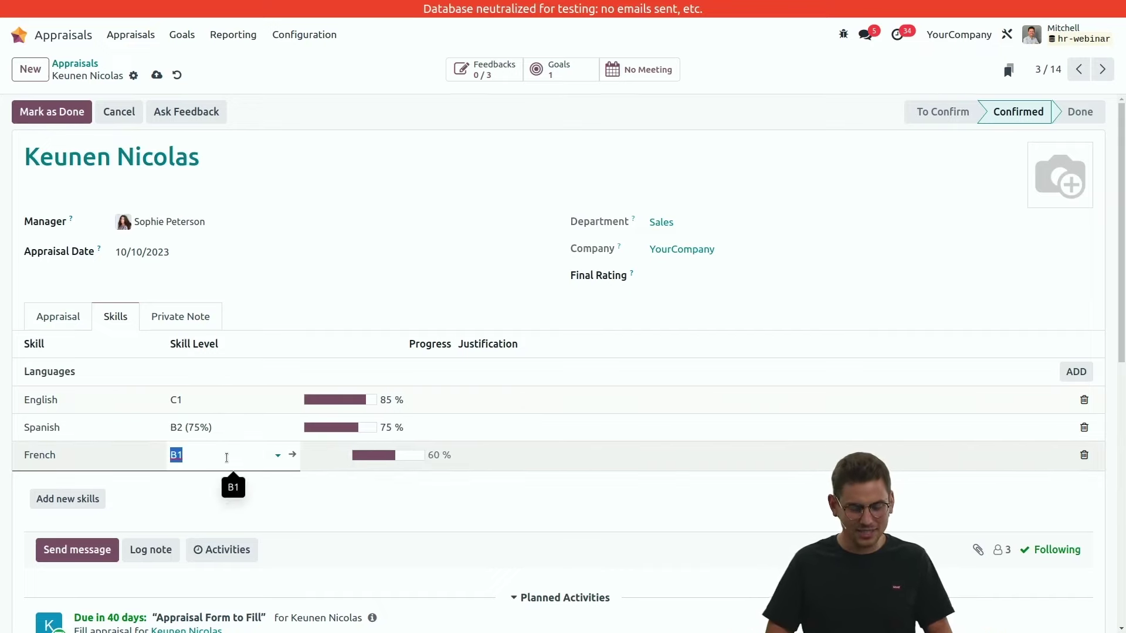
pyautogui.click(277, 455)
pyautogui.click(188, 475)
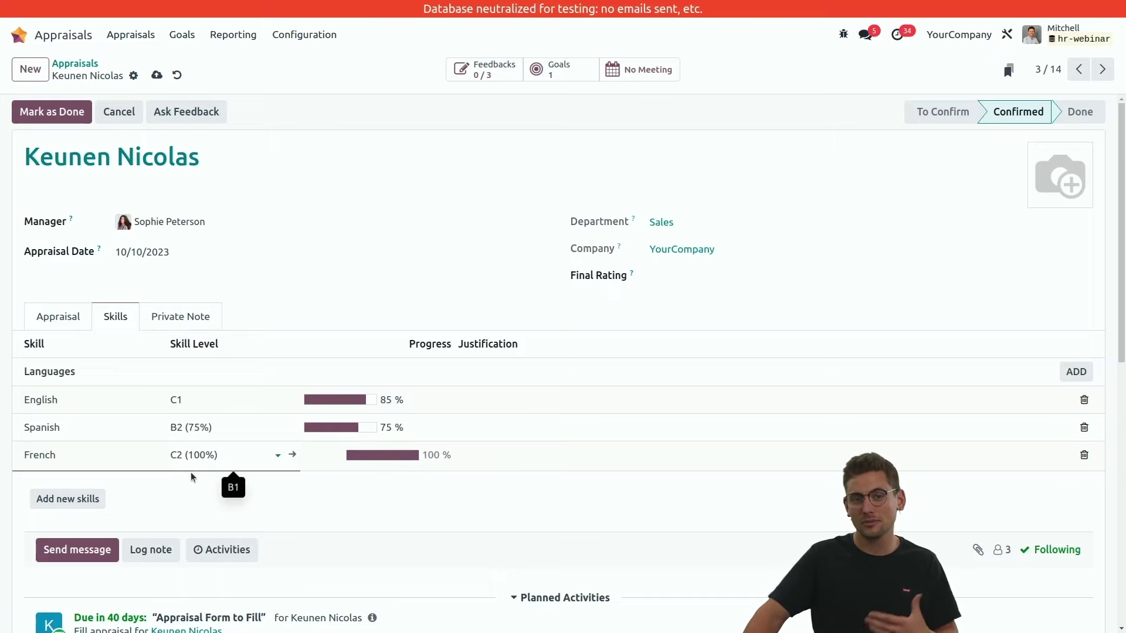
pyautogui.click(381, 269)
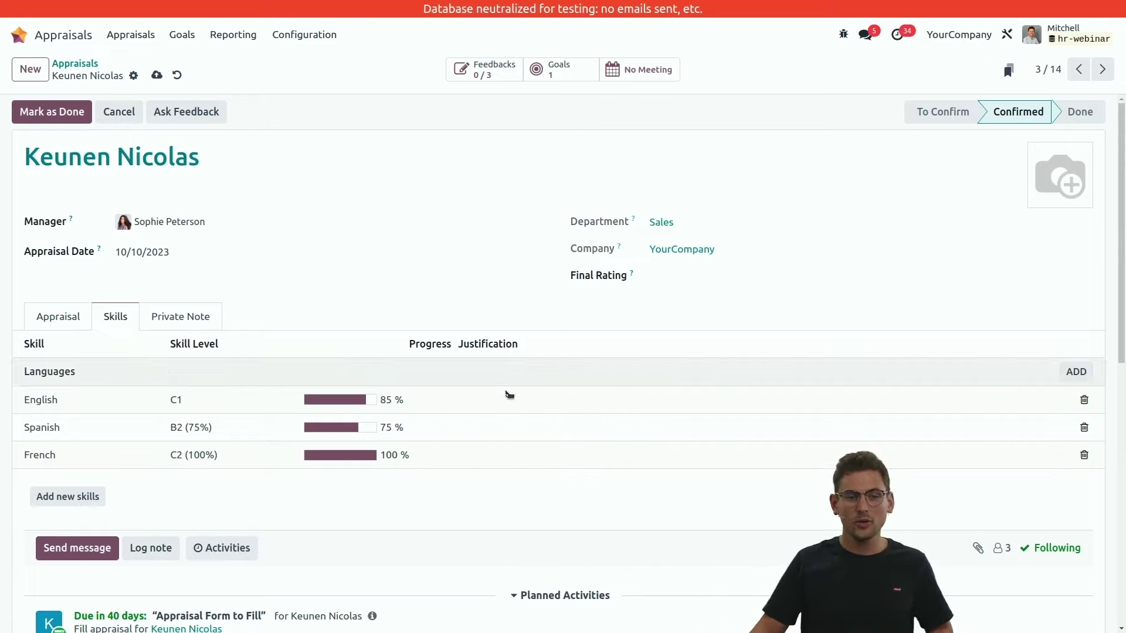
pyautogui.click(534, 428)
pyautogui.click(541, 399)
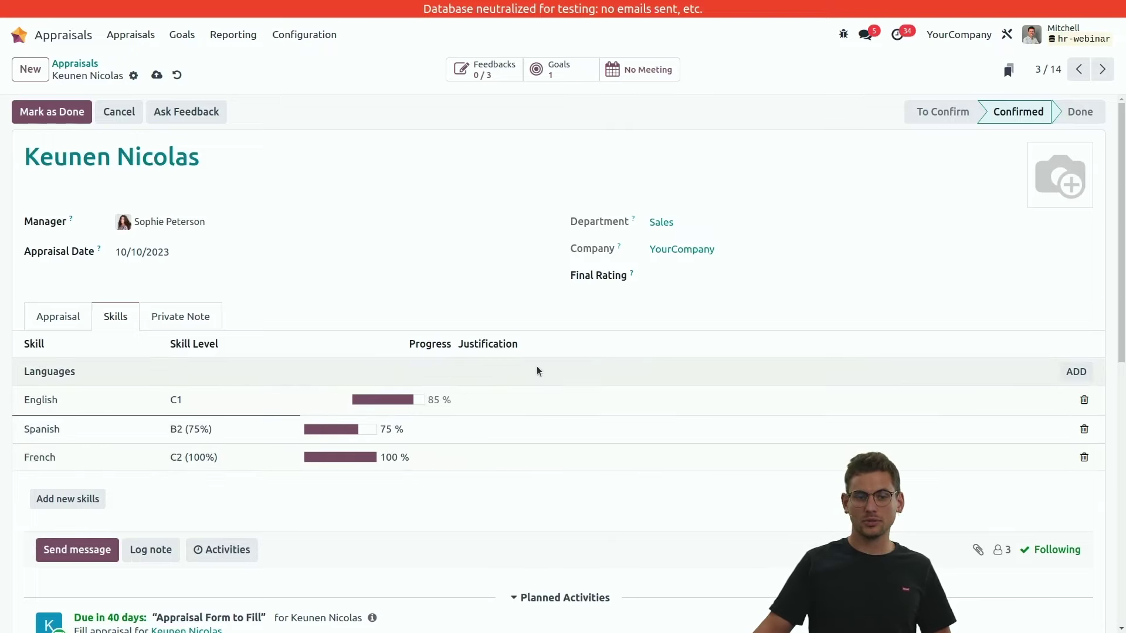
pyautogui.click(536, 370)
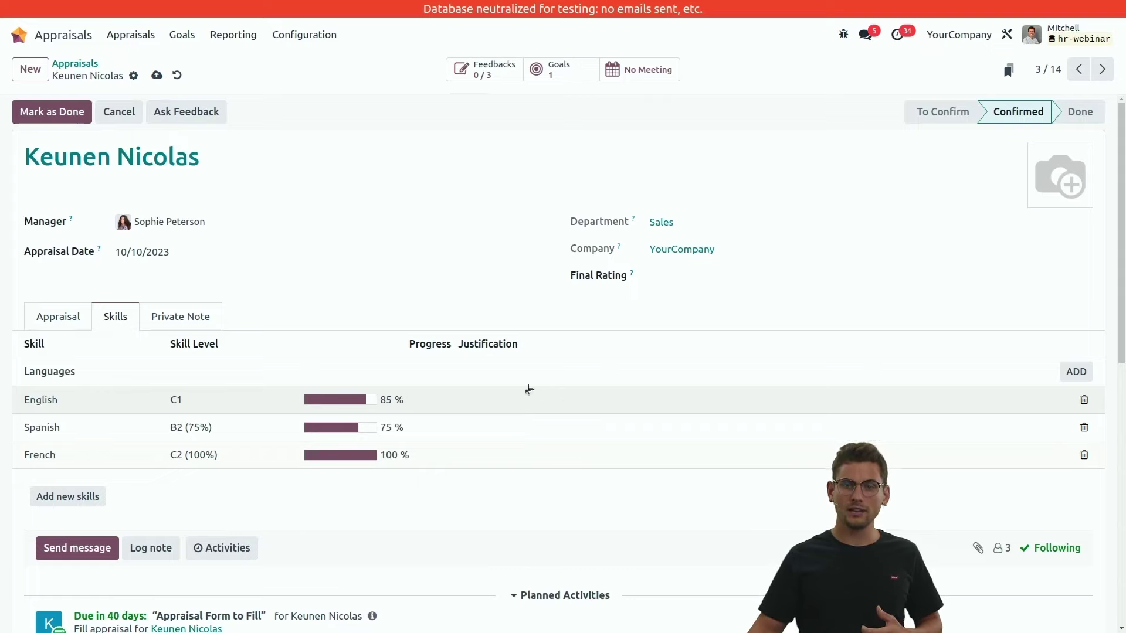
# - Review the appraisal's private note and the available final ratings, and mark the appraisal as done
pyautogui.click(193, 316)
pyautogui.click(241, 390)
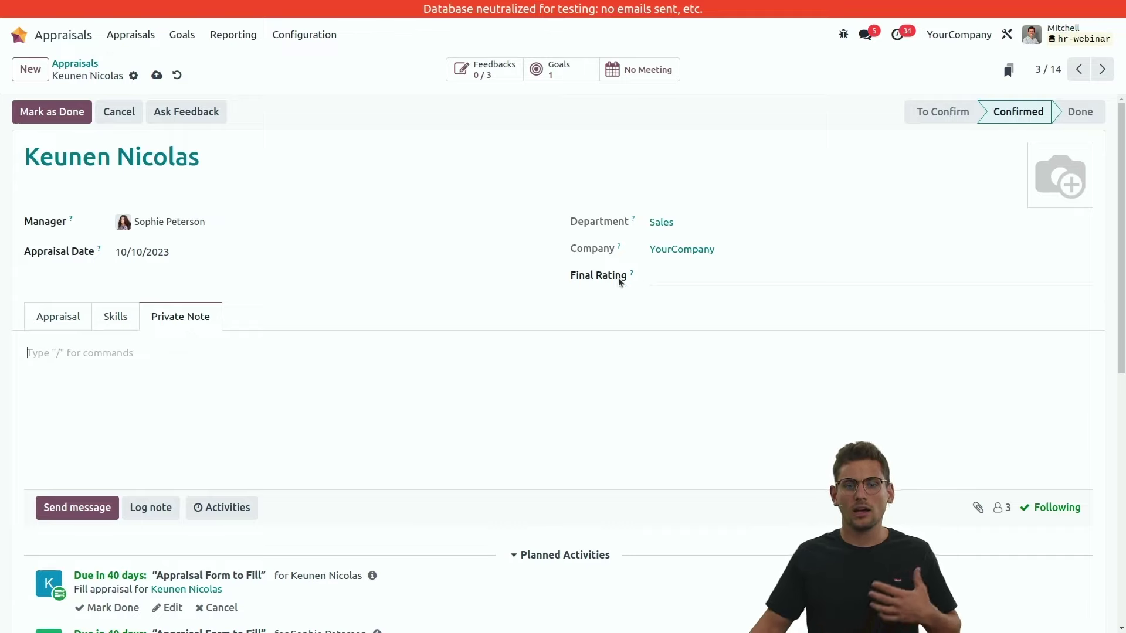
pyautogui.click(656, 277)
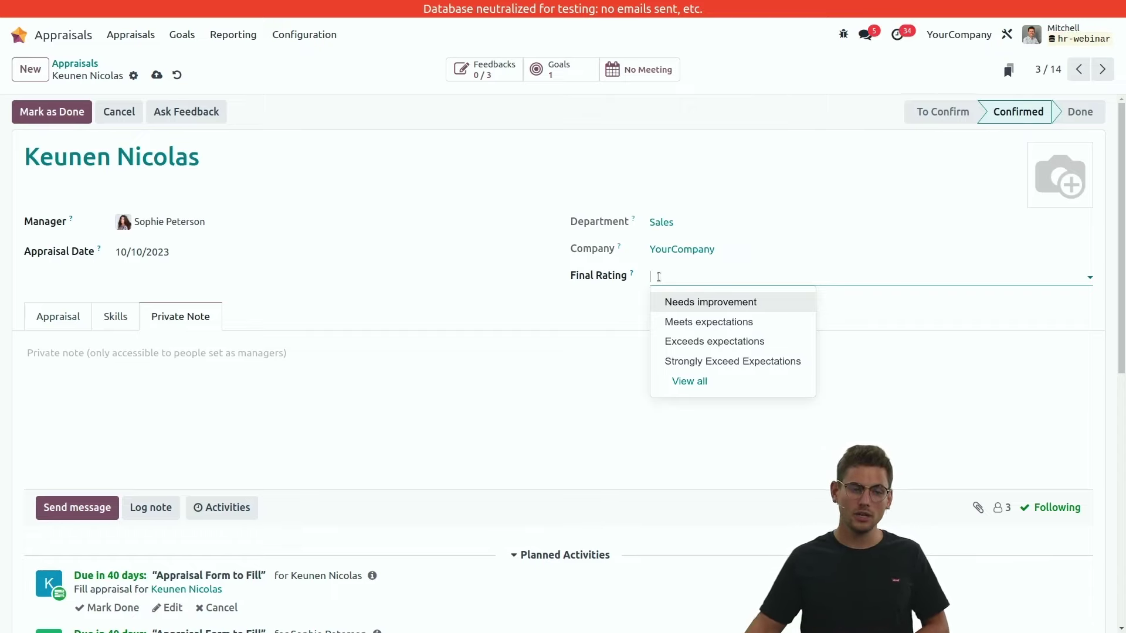
pyautogui.click(446, 284)
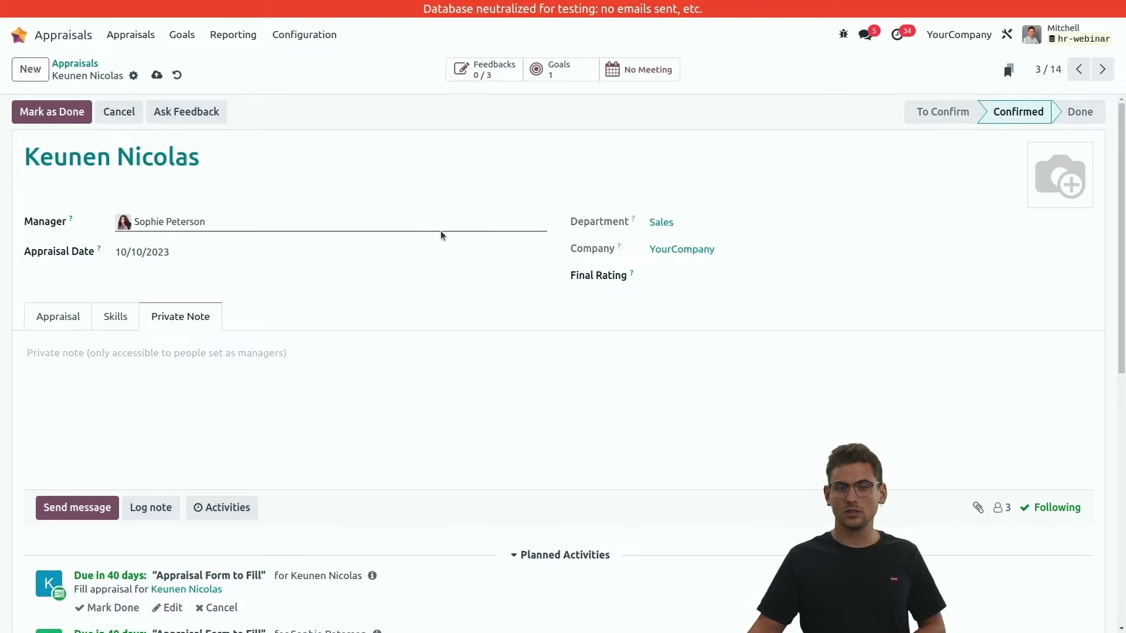
pyautogui.scroll(-4, 269, 226)
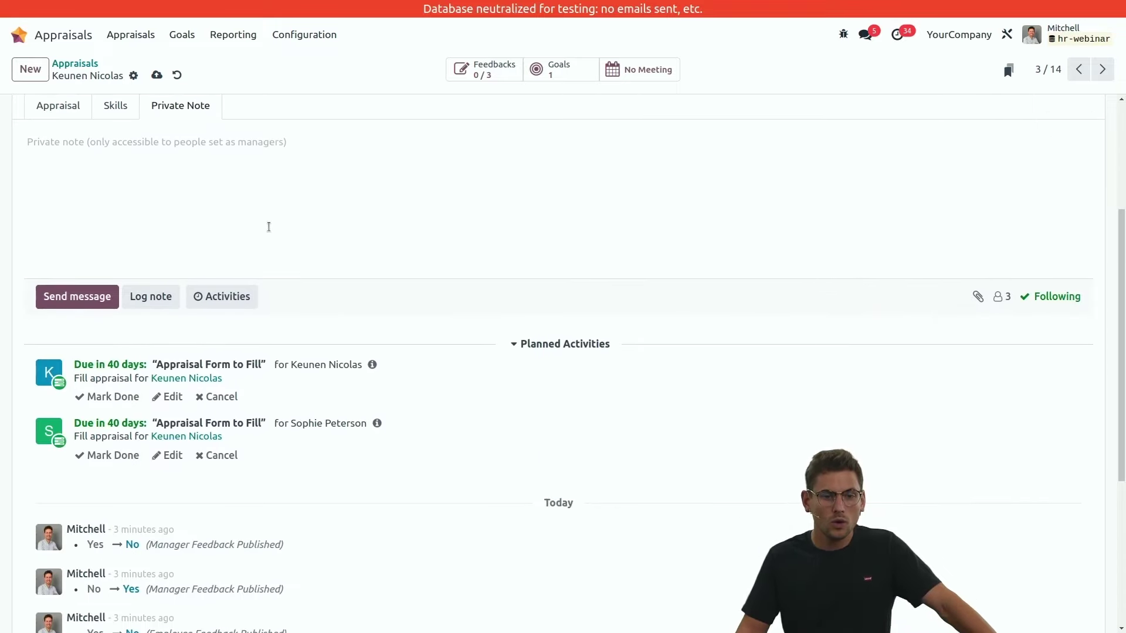
pyautogui.scroll(4, 280, 233)
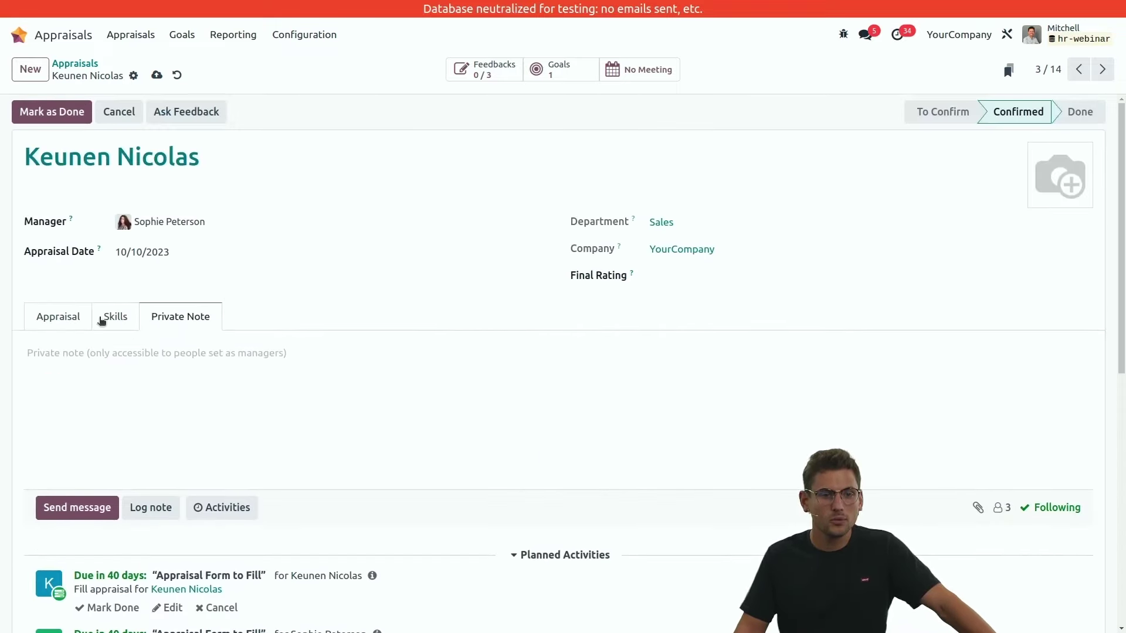
pyautogui.click(52, 326)
pyautogui.click(56, 117)
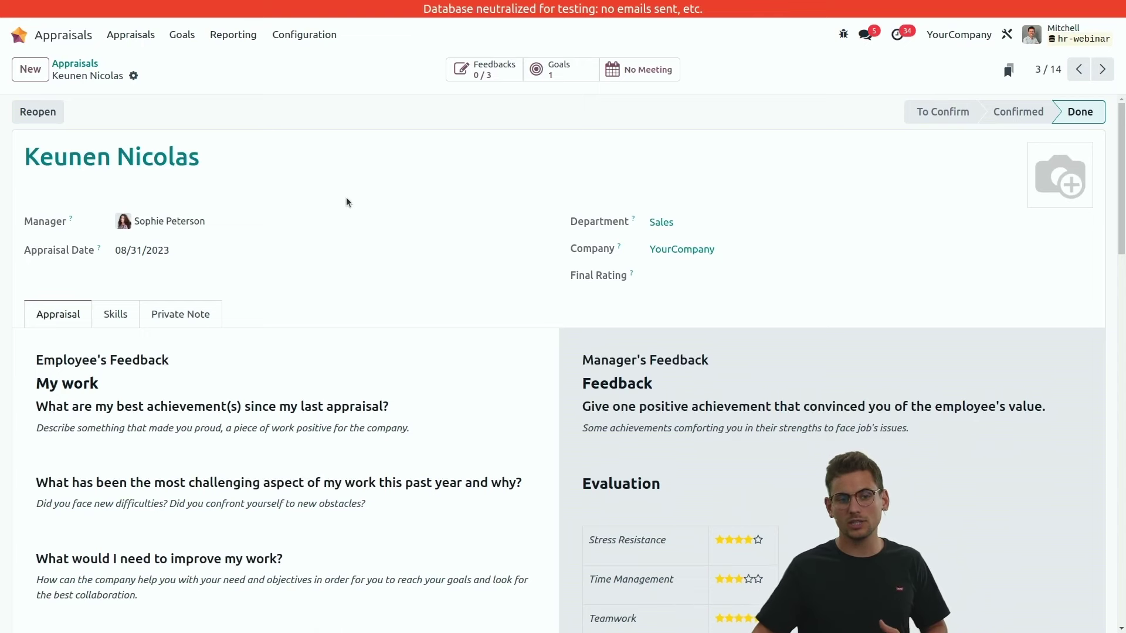
# - View the Skill History Report from the appraised employee's record
pyautogui.click(121, 157)
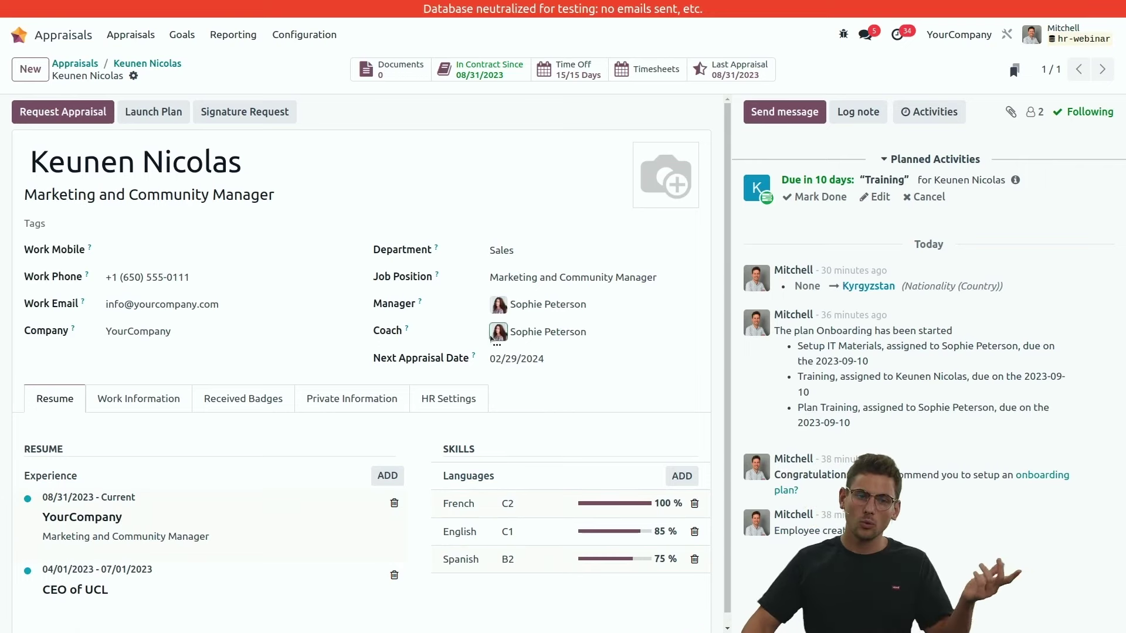
pyautogui.click(134, 75)
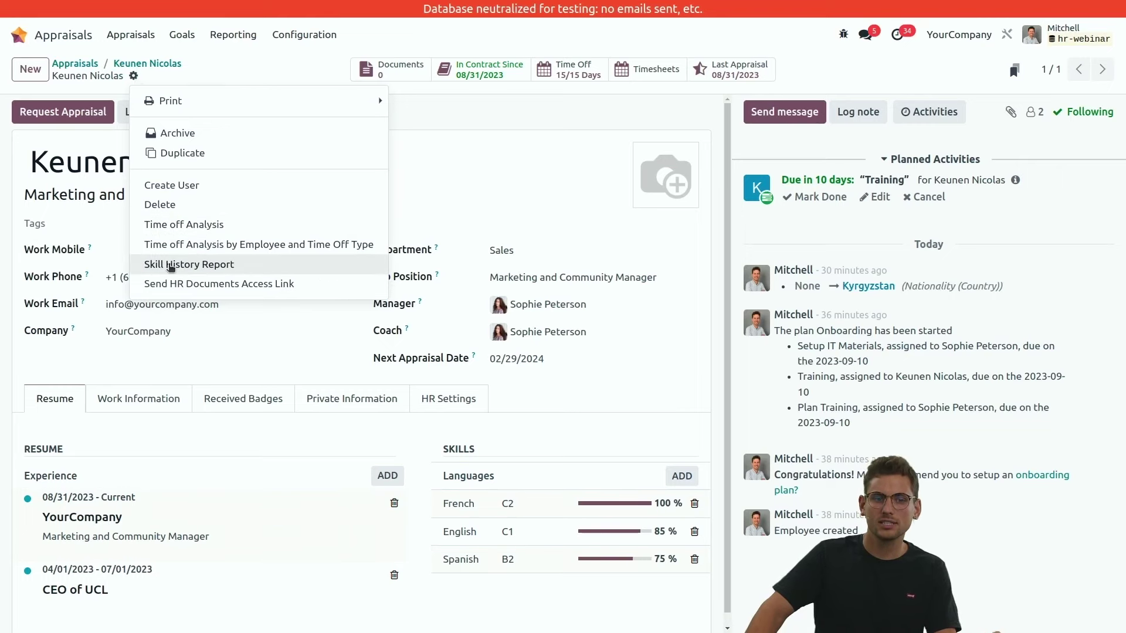
pyautogui.click(197, 264)
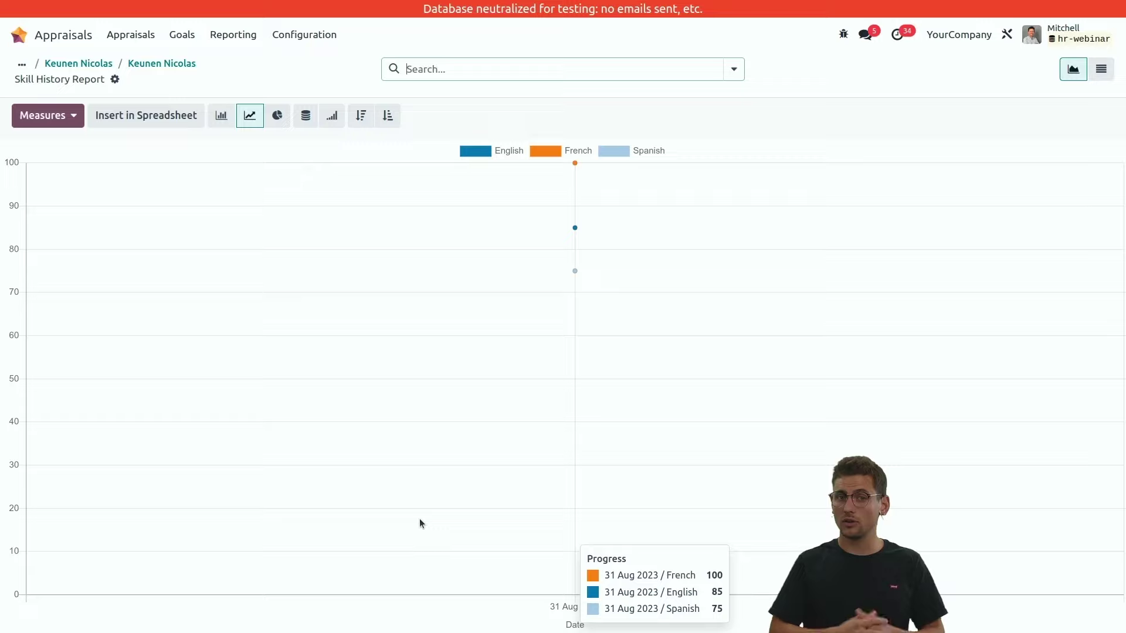
# - Open the Skills Evolution report and expand the appraised employee's Languages group to compare previous and current skill levels
pyautogui.click(301, 37)
pyautogui.moveTo(258, 42)
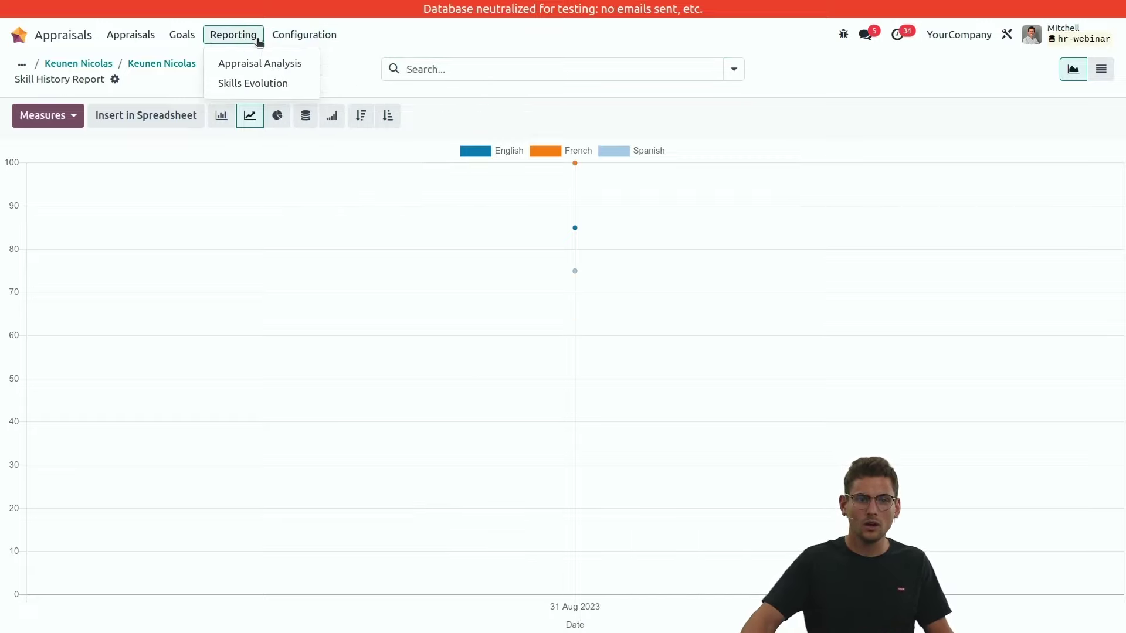
pyautogui.click(237, 83)
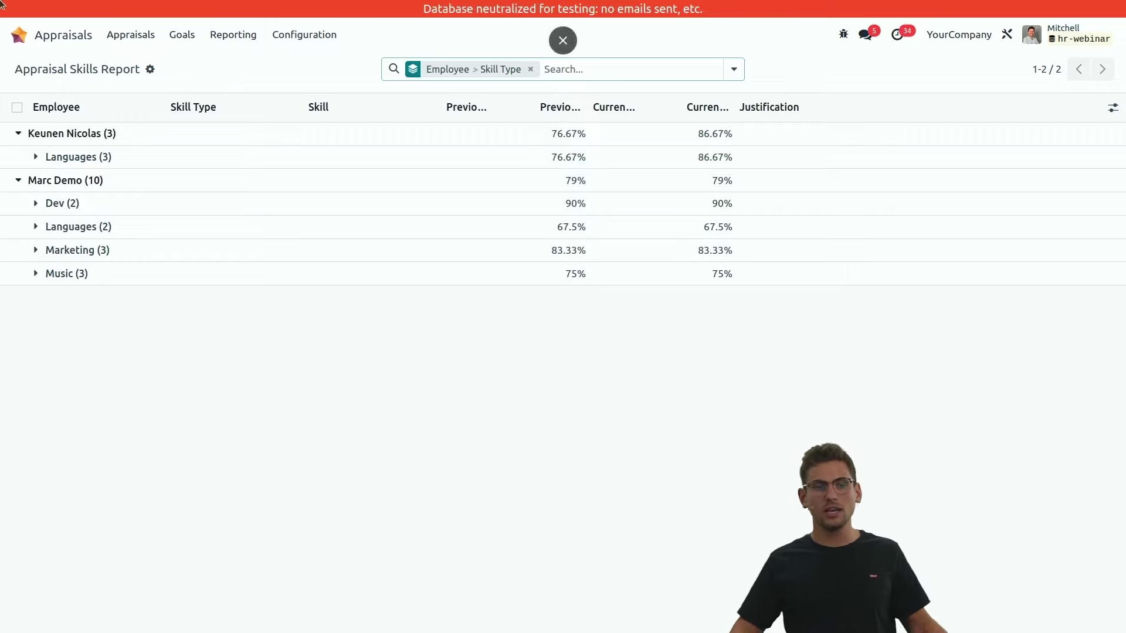
pyautogui.click(146, 157)
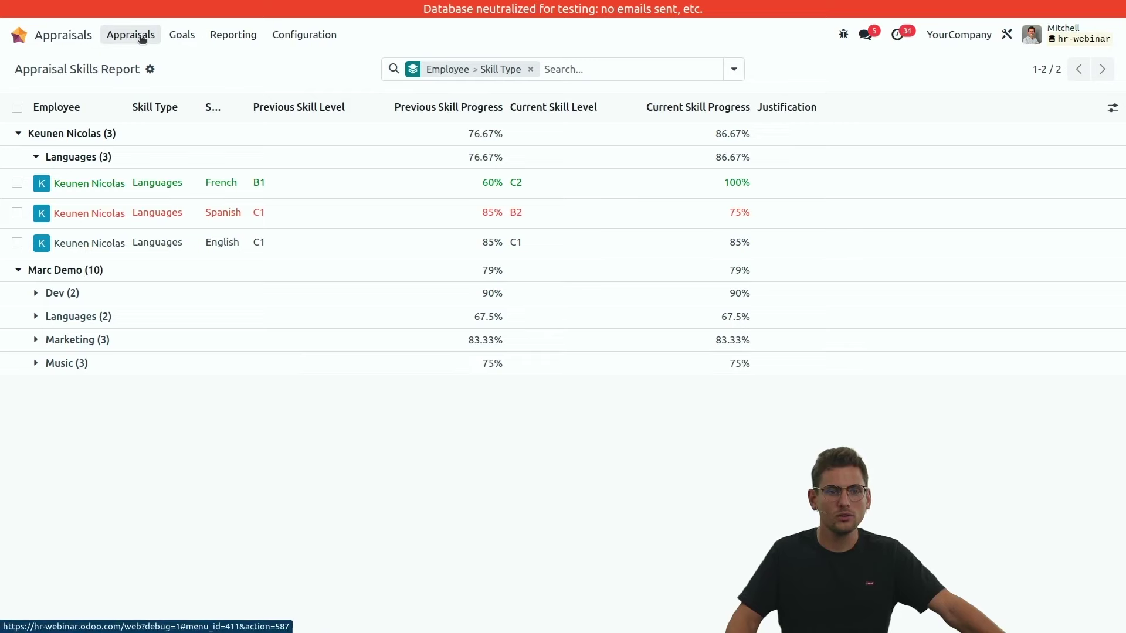
# - Archive the appraised employee from the Employees app with departure reason Retired, including sending the HR documents access link
pyautogui.click(59, 34)
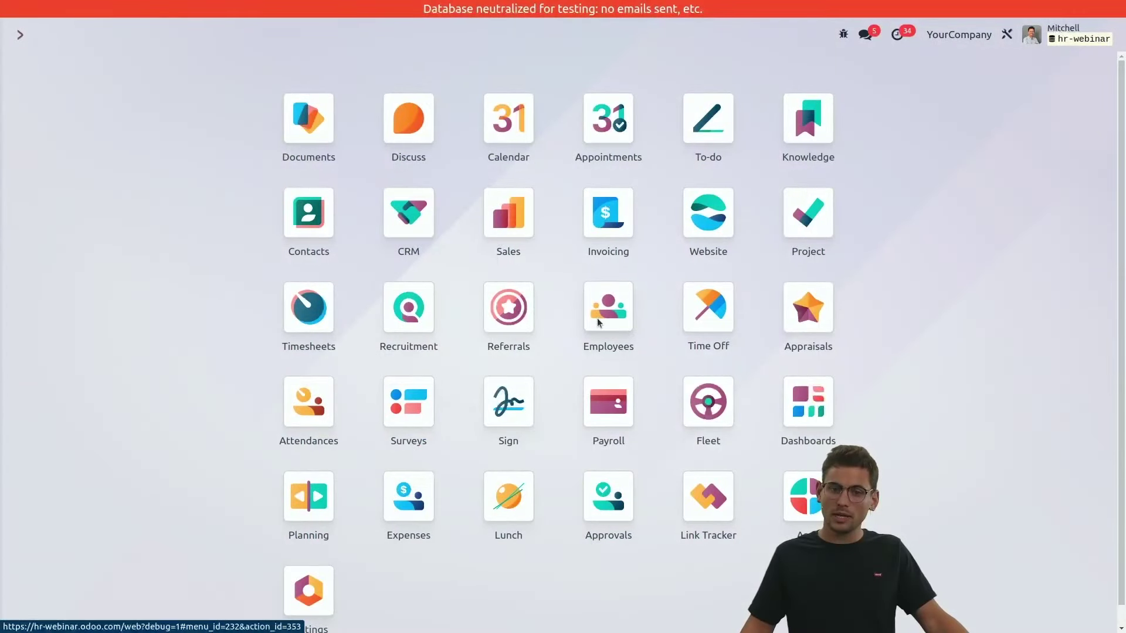
pyautogui.click(597, 318)
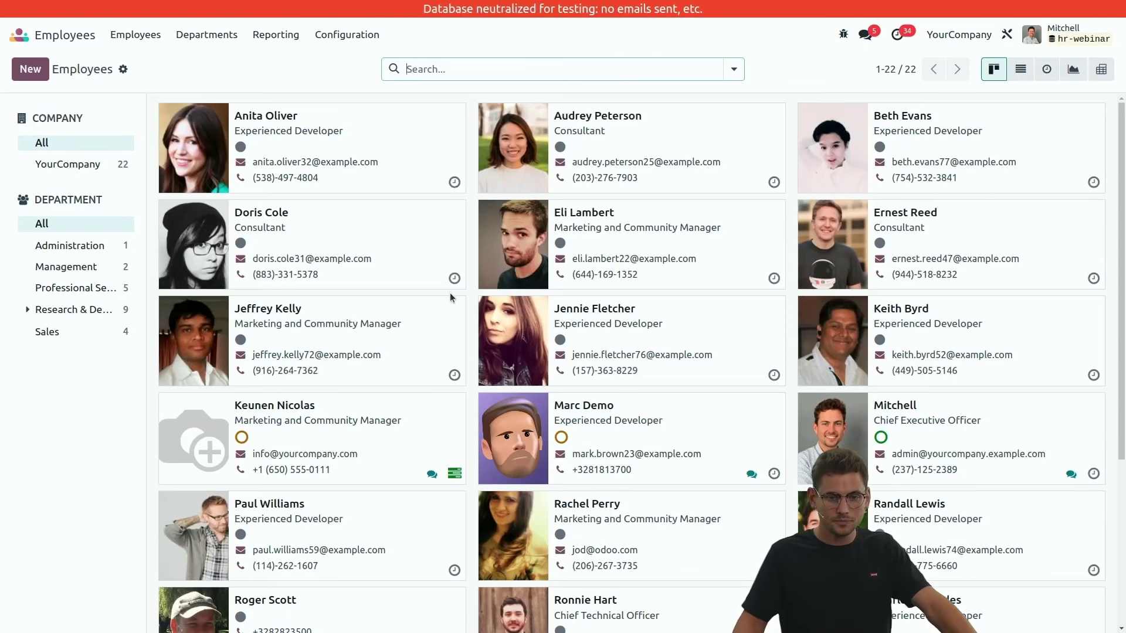
pyautogui.click(365, 459)
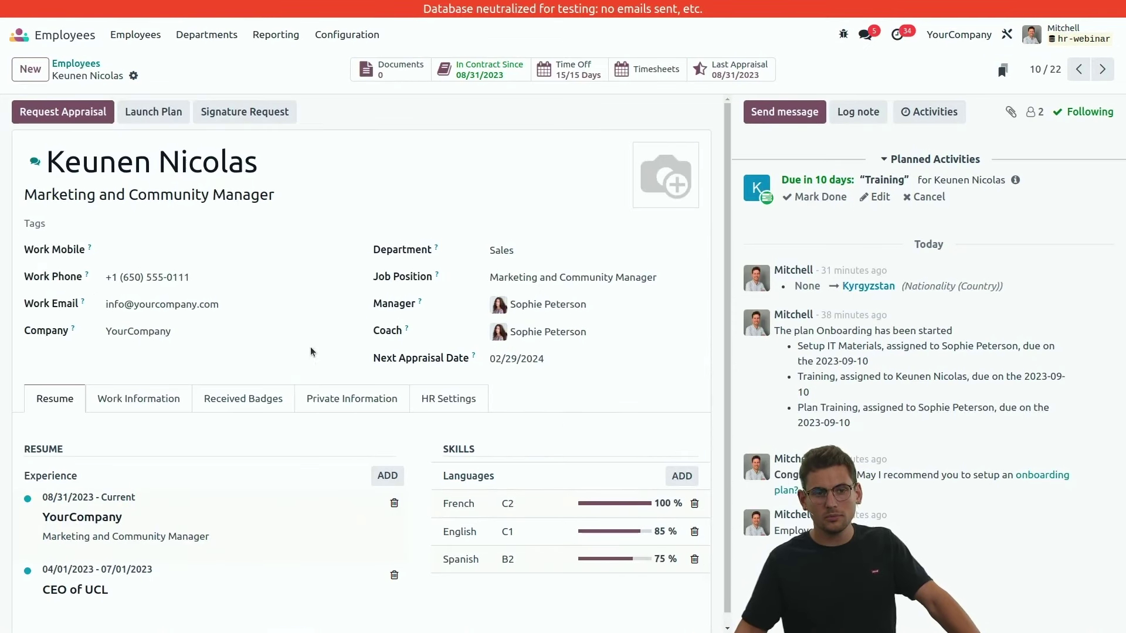
pyautogui.click(133, 75)
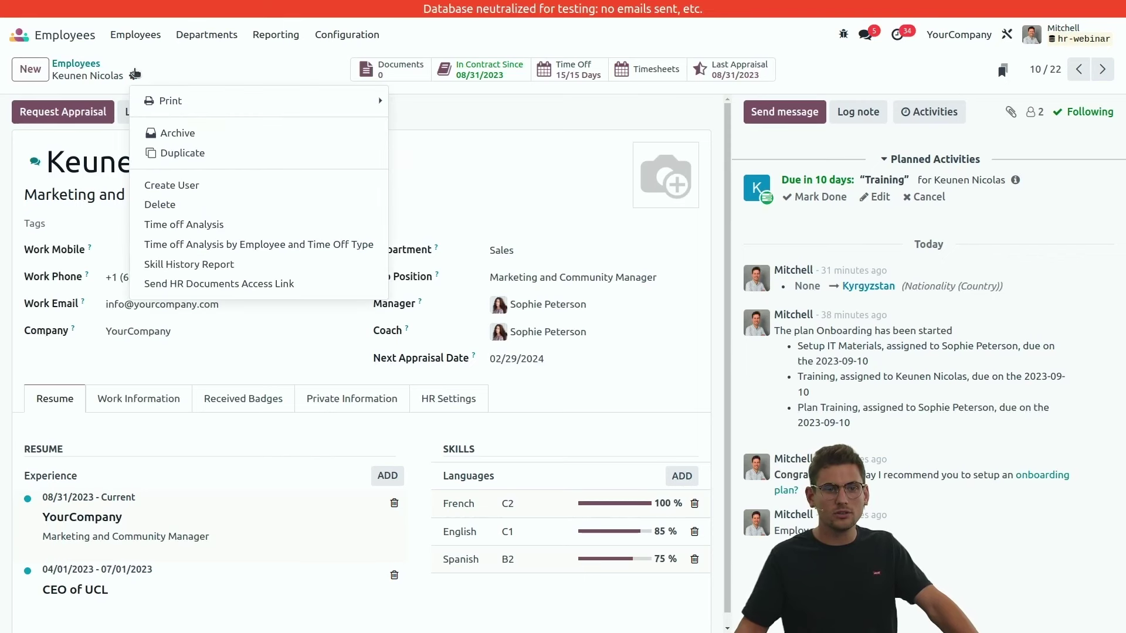
pyautogui.click(197, 134)
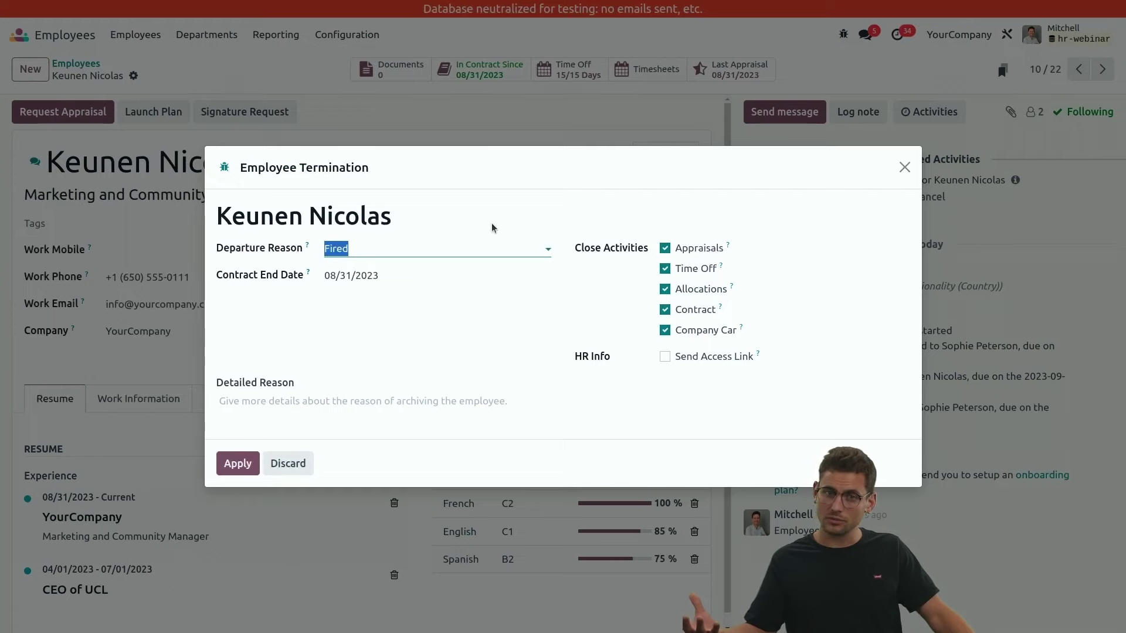
pyautogui.click(400, 251)
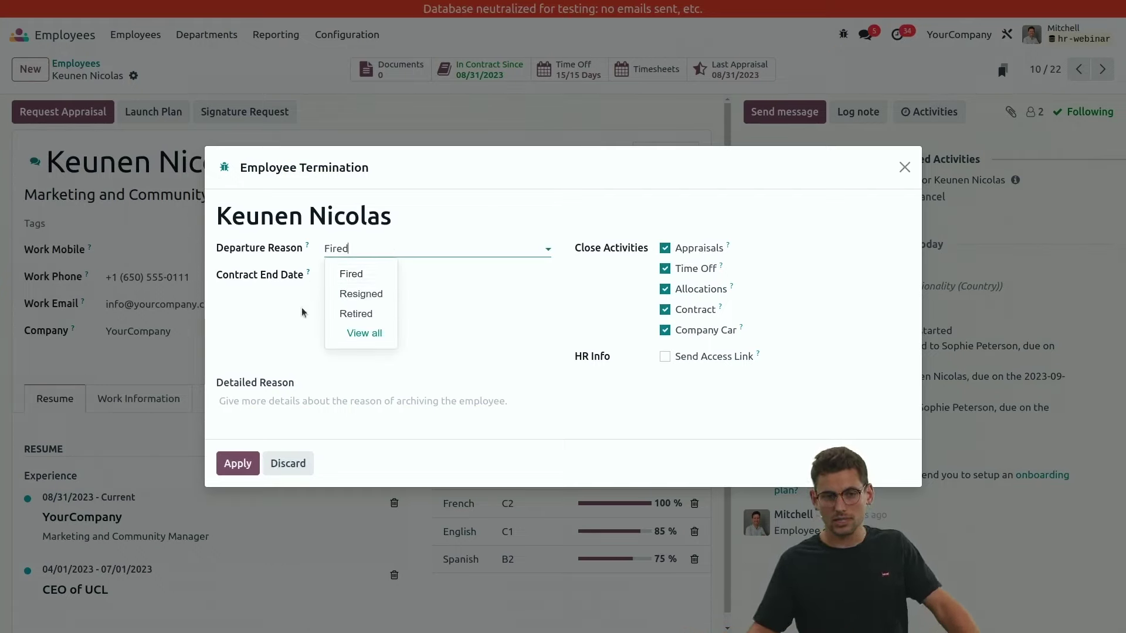
pyautogui.click(346, 314)
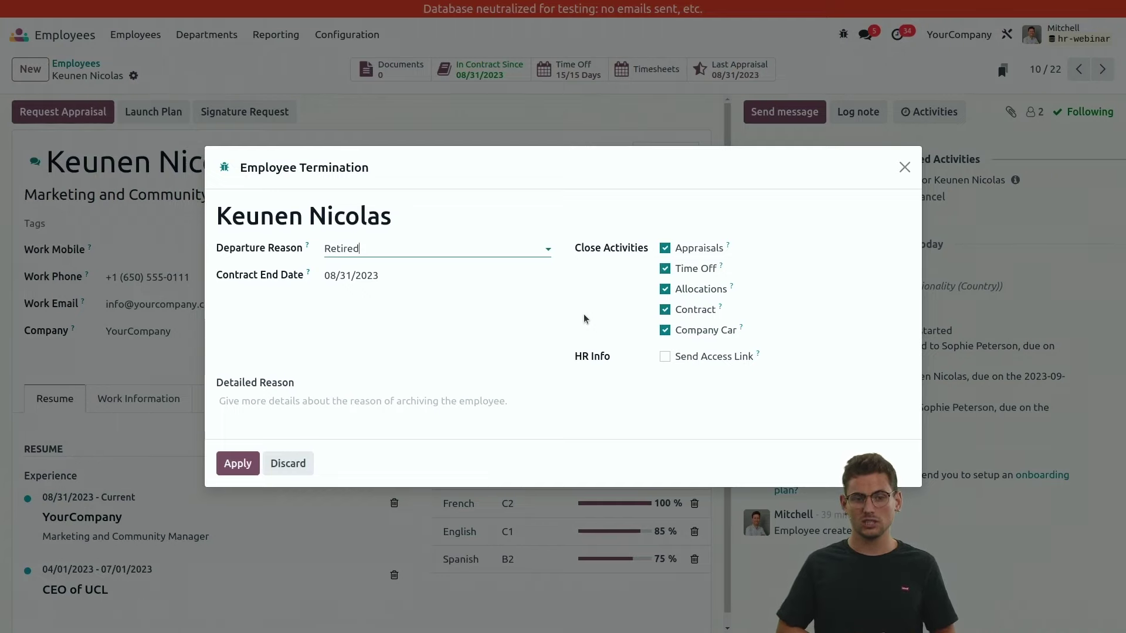
pyautogui.click(665, 357)
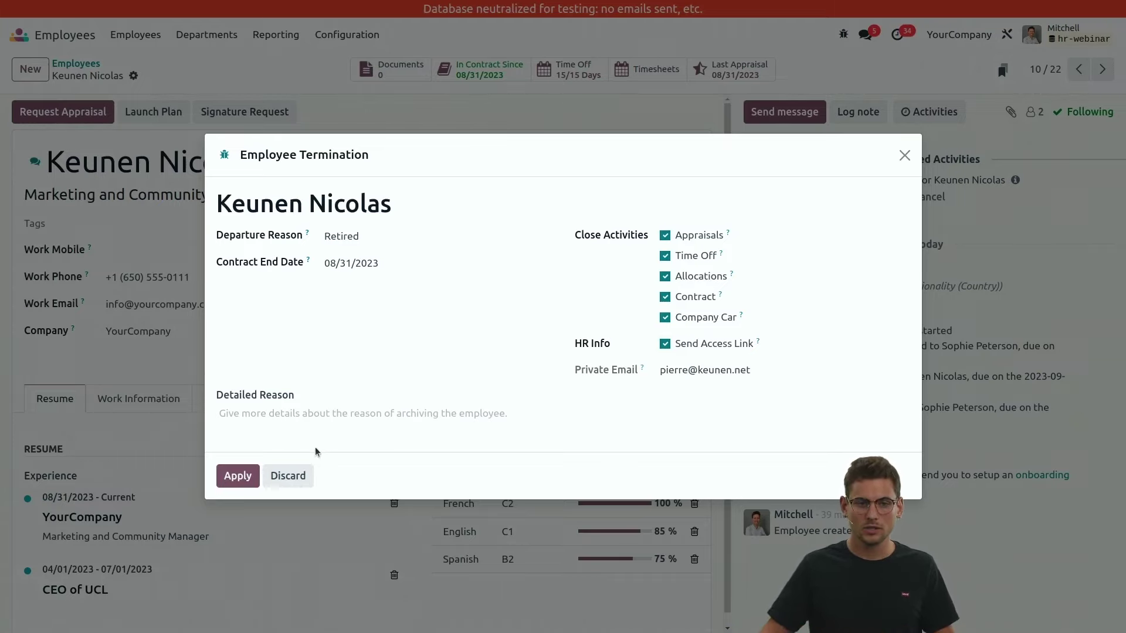
pyautogui.click(234, 476)
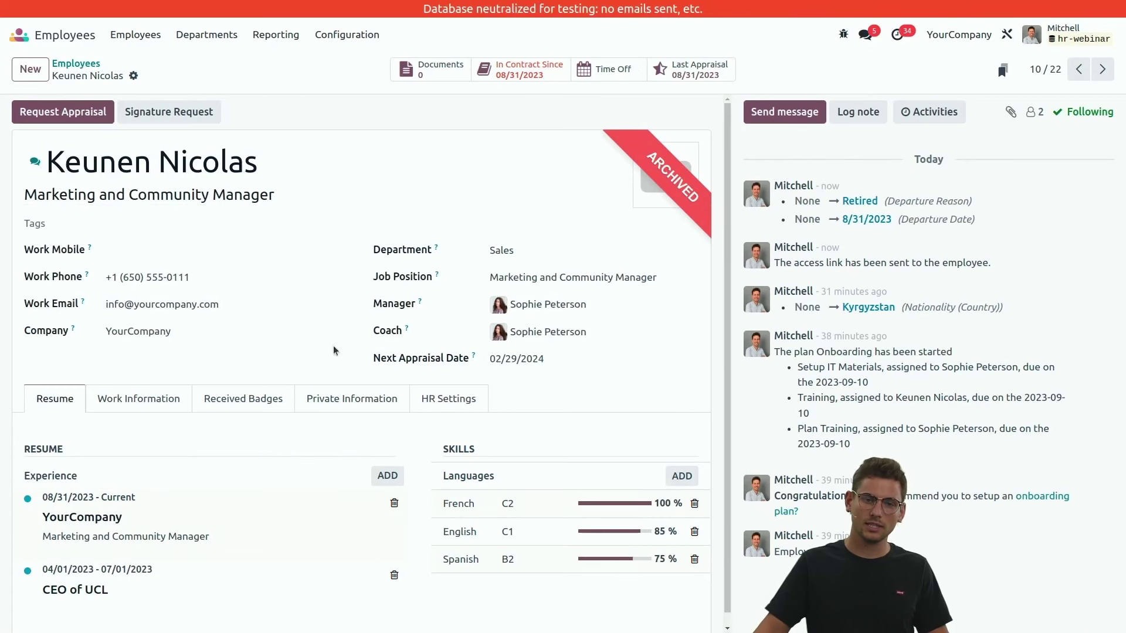
# - Make the employee's feedback visible to the manager on the Professional Services appraisal dated 09/30/2023, confirming publication without the employee's consent
pyautogui.click(45, 31)
pyautogui.click(797, 322)
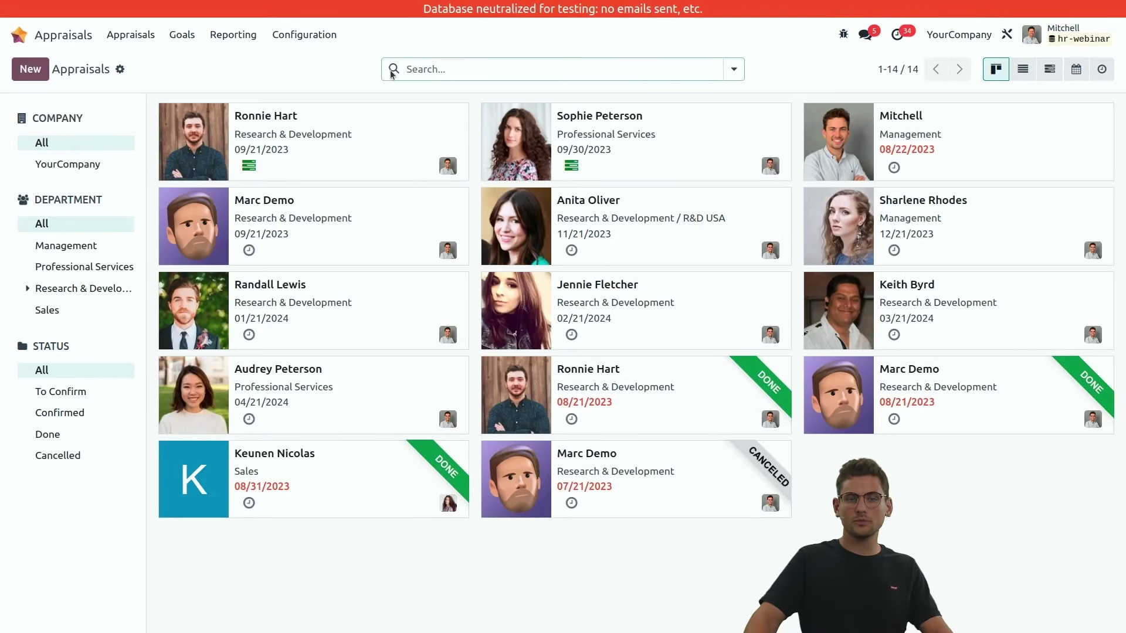
pyautogui.click(516, 152)
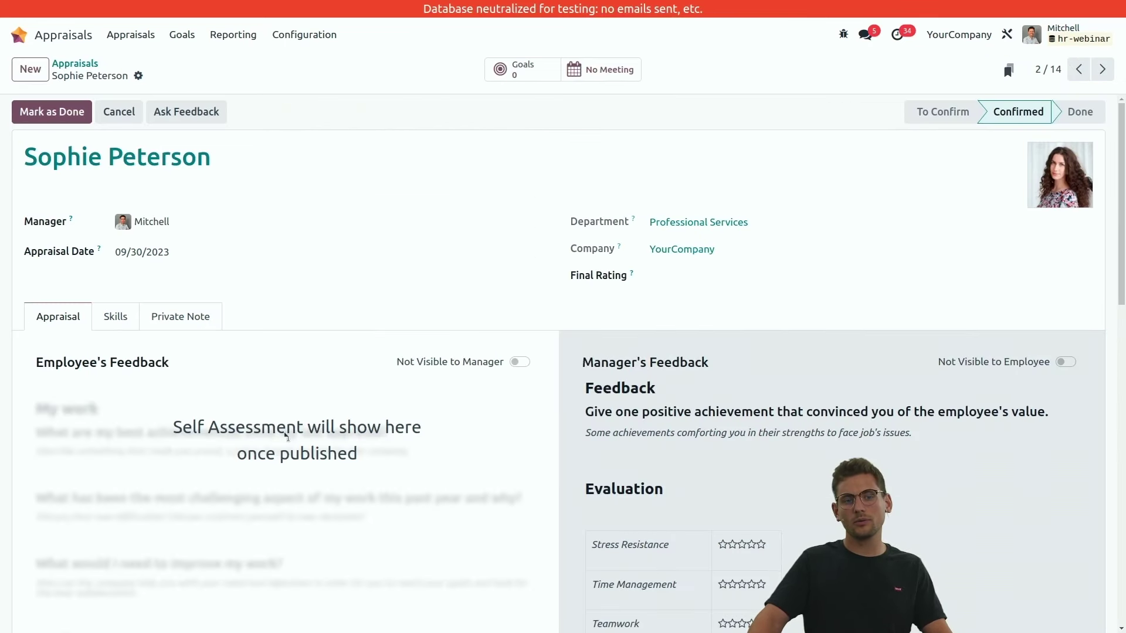
pyautogui.click(521, 364)
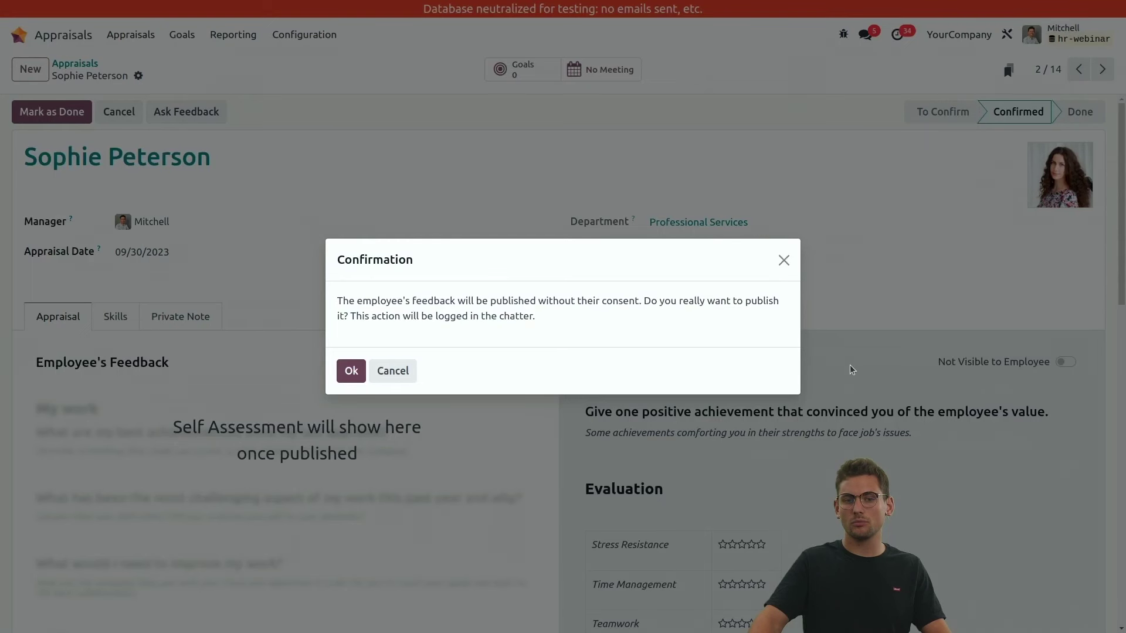
pyautogui.click(351, 371)
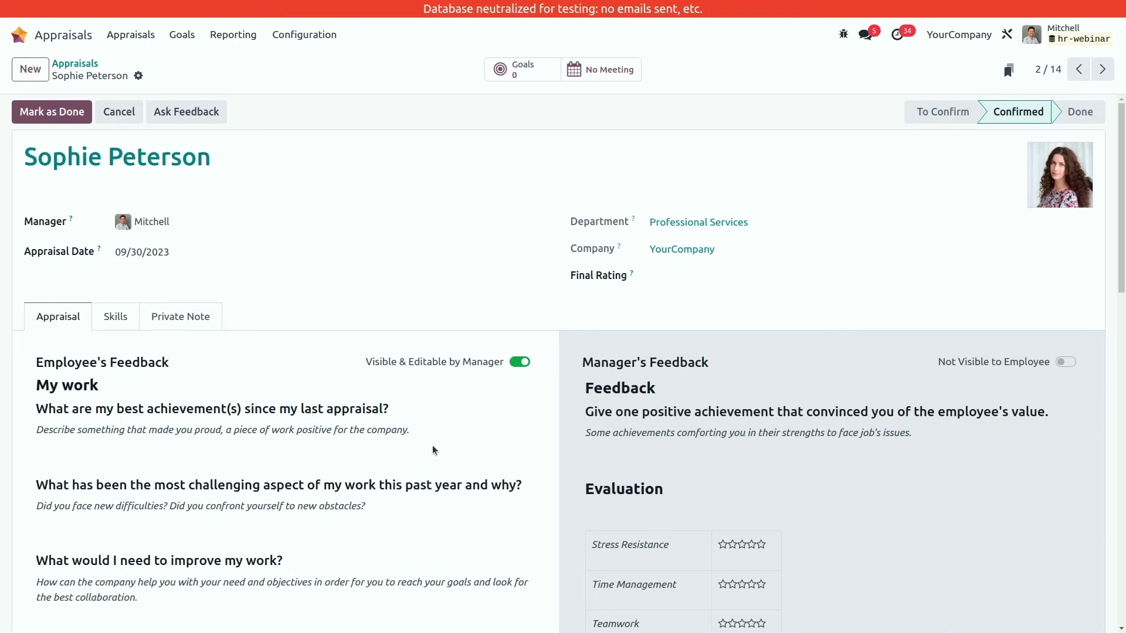
# - Review the general feedback templates in the Appraisals settings, and enable custom appraisal templates for the Administration department
pyautogui.click(304, 36)
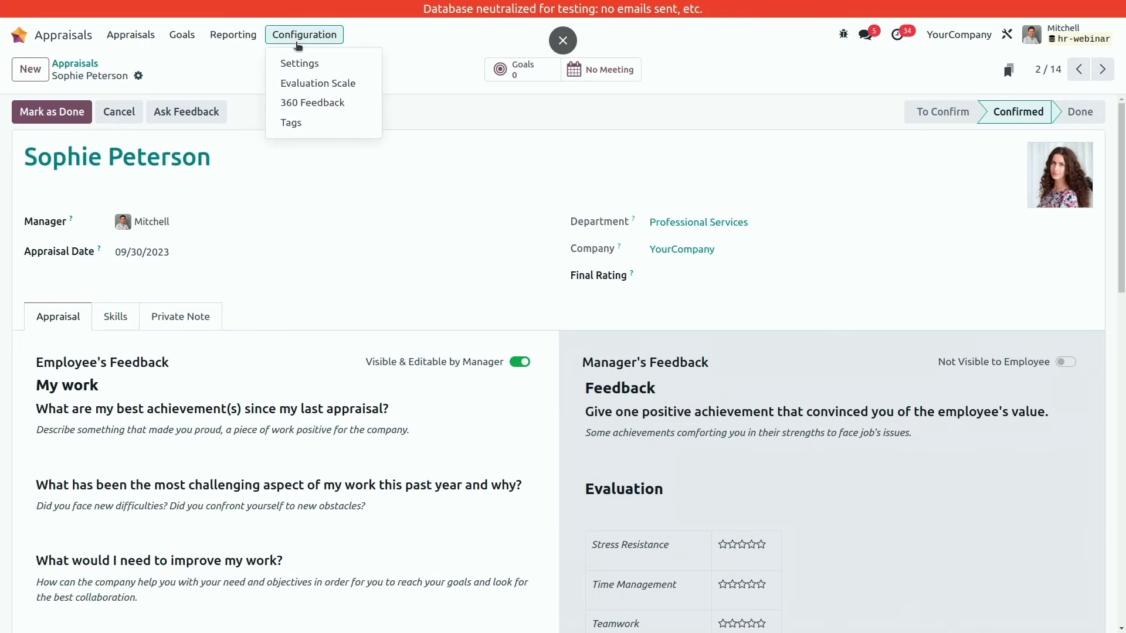
pyautogui.click(308, 62)
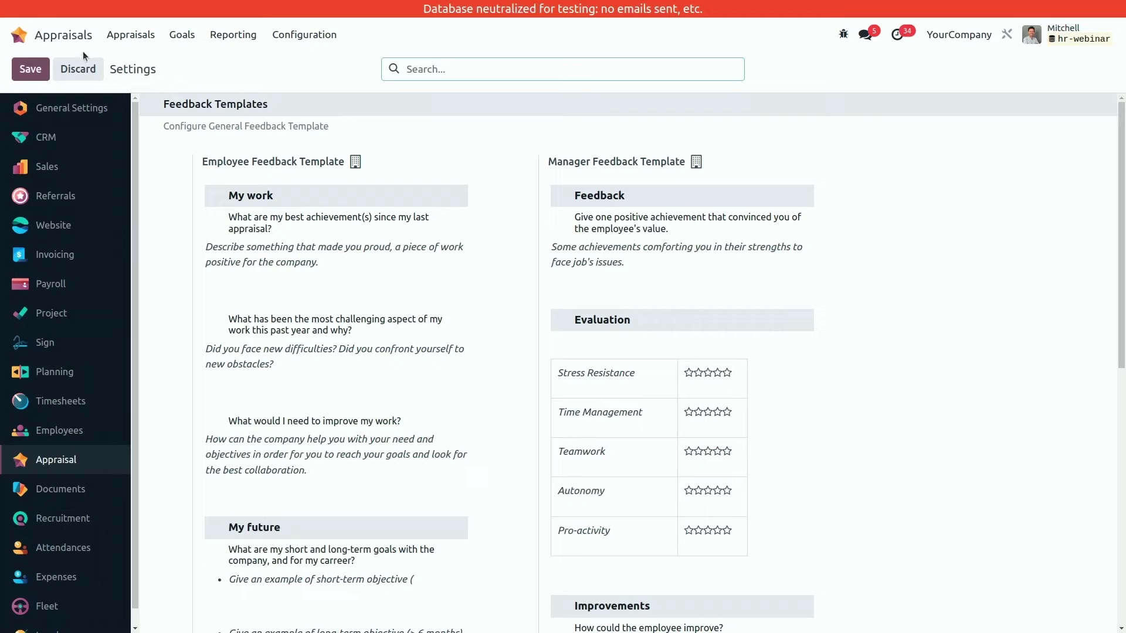
pyautogui.click(19, 35)
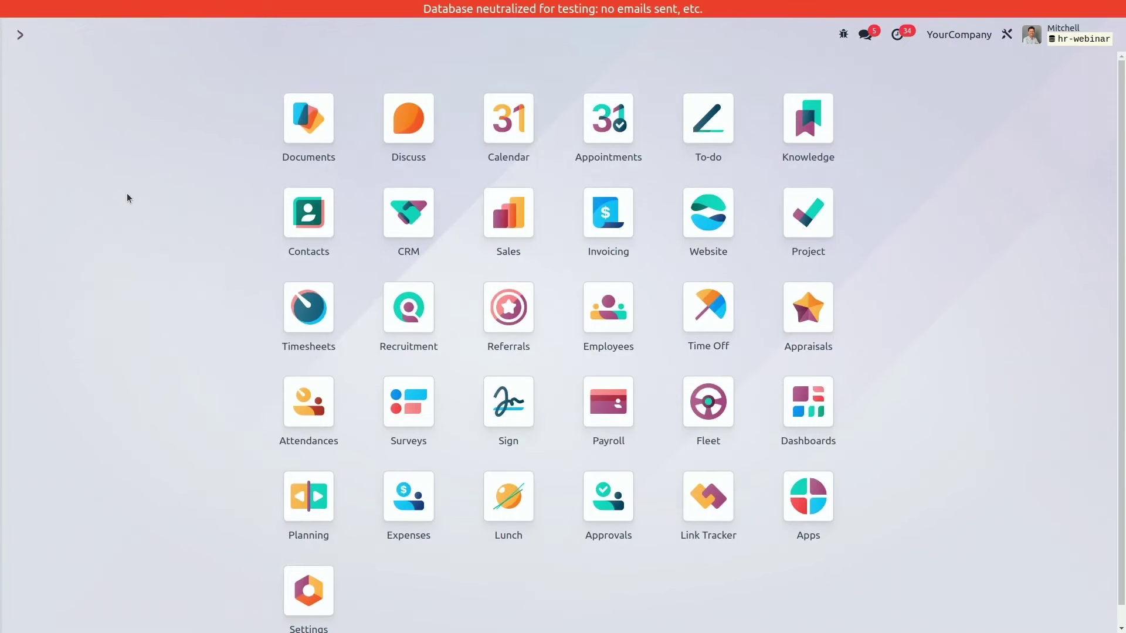
pyautogui.write('dep')
pyautogui.press('Return')
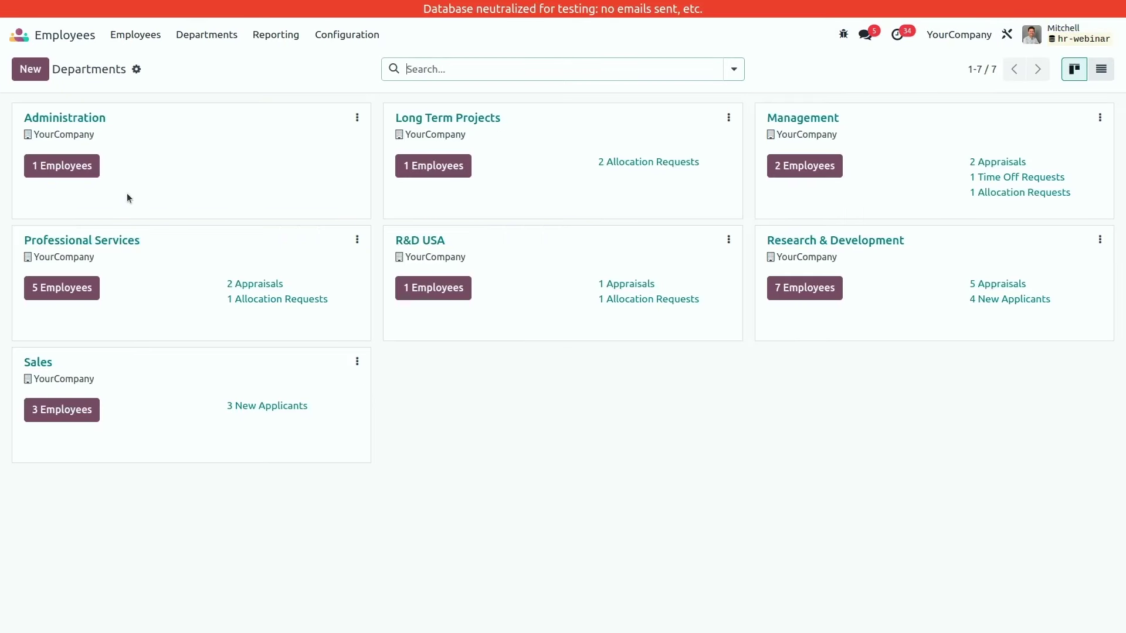
pyautogui.click(357, 118)
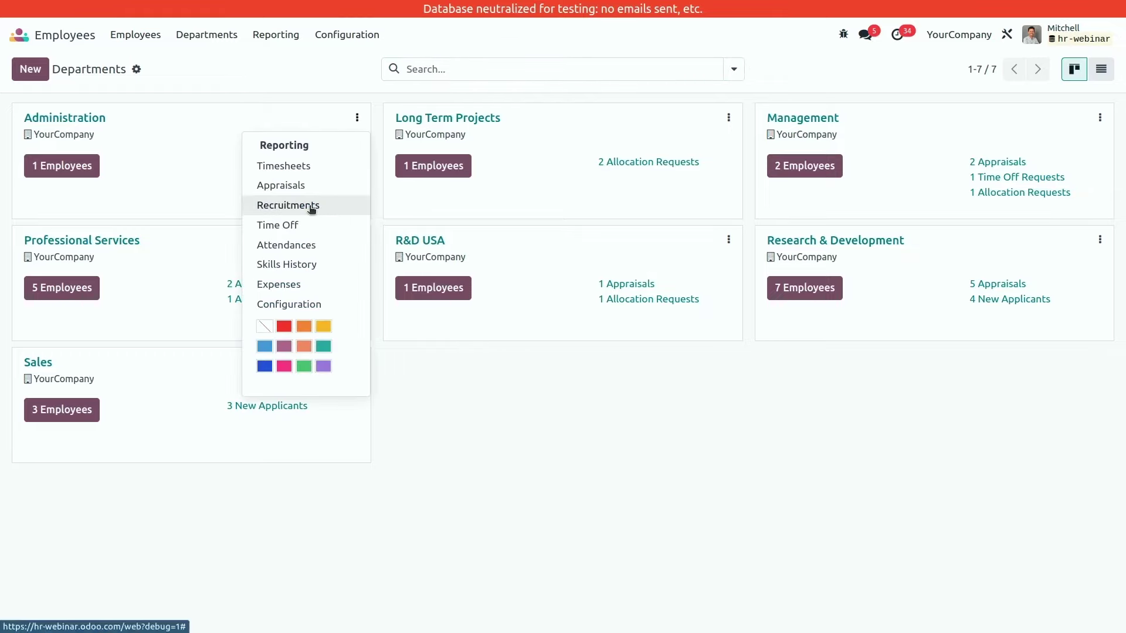
pyautogui.click(287, 304)
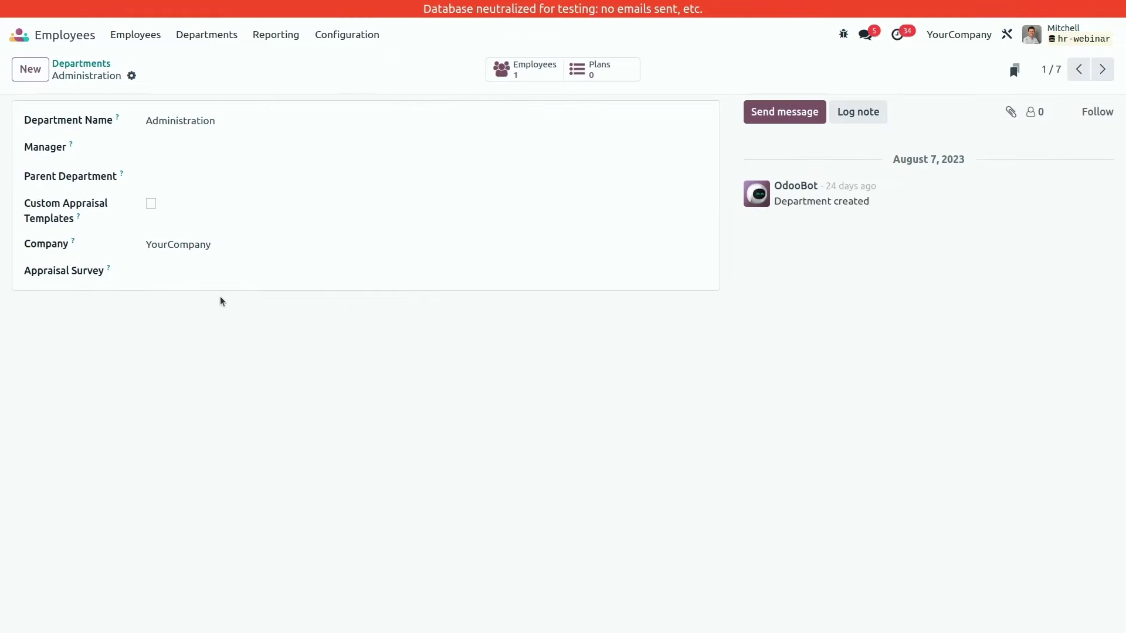
pyautogui.click(151, 204)
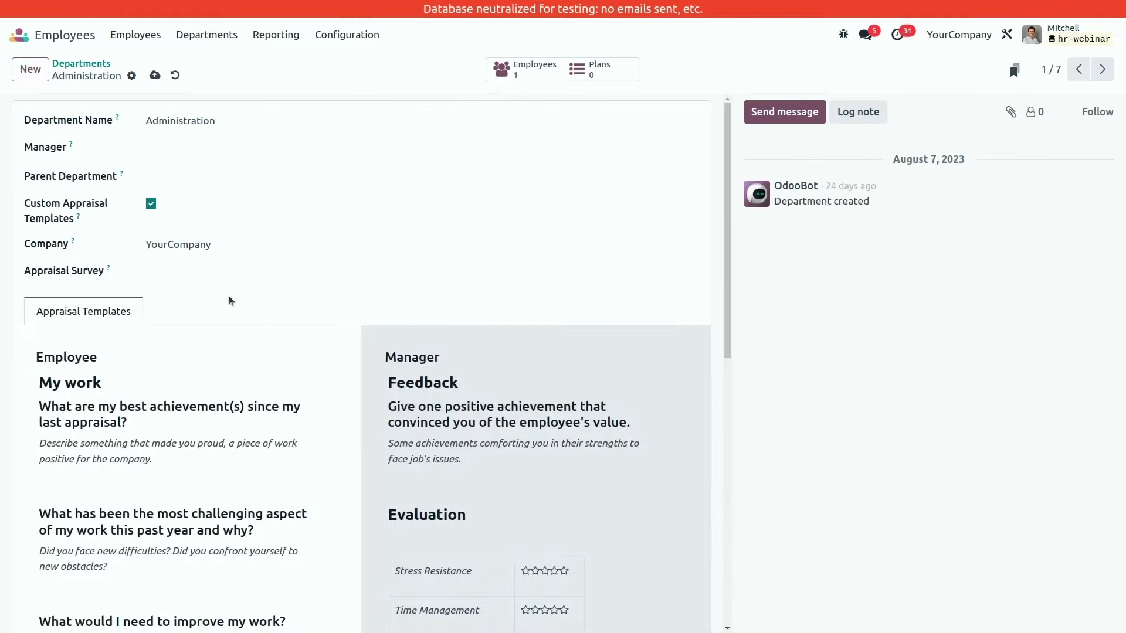